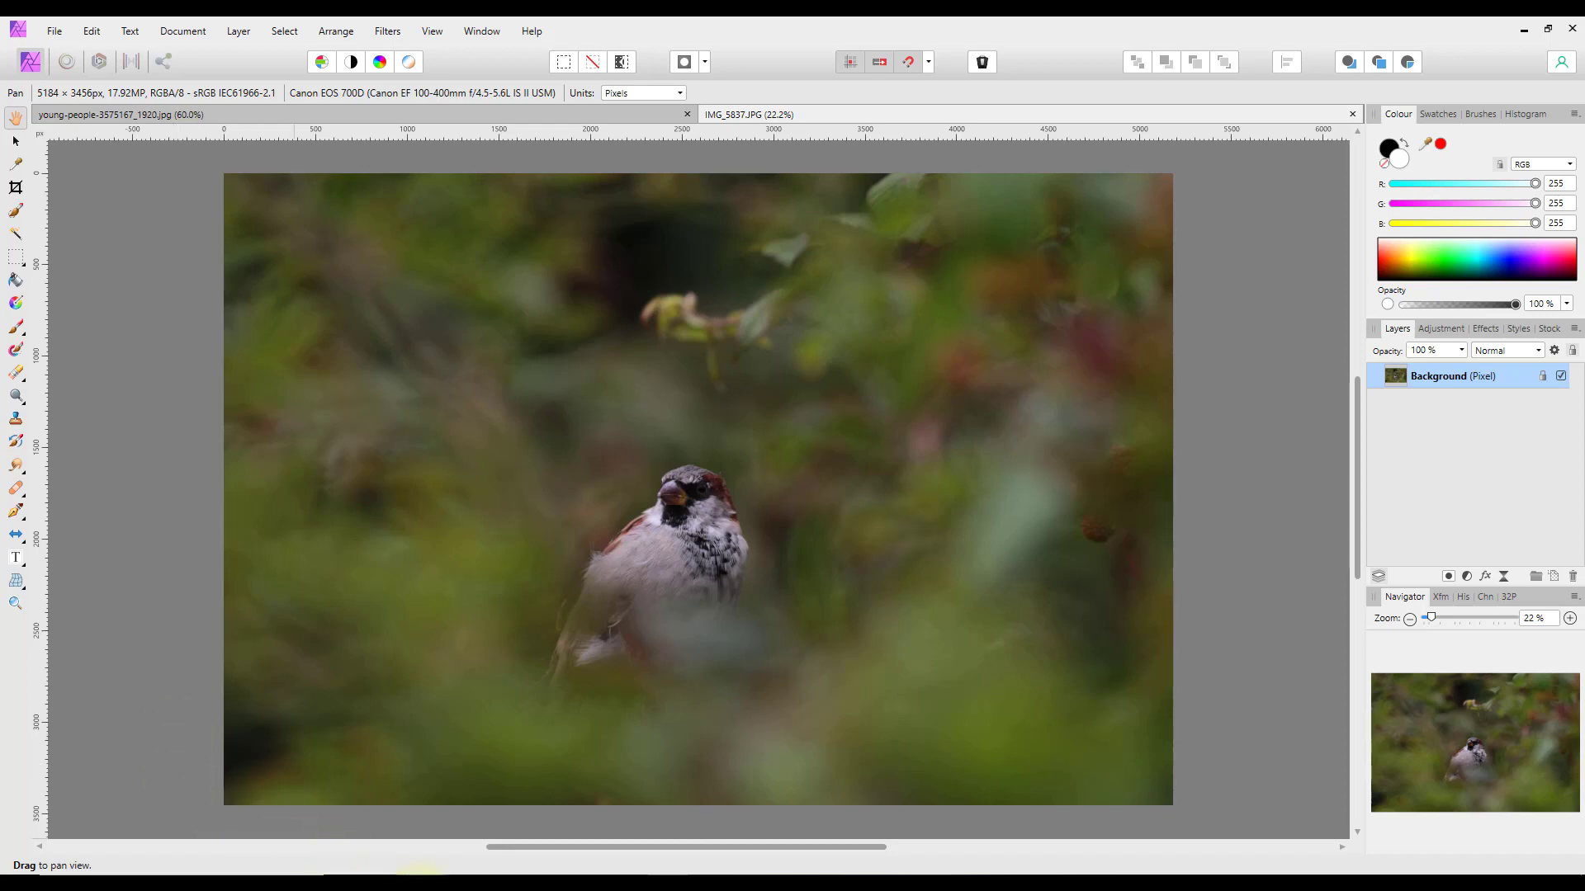
Switch to the web browser and open the Free Vintage LUTs collection from the FixThePhoto free LUTs page
left_click(425, 888)
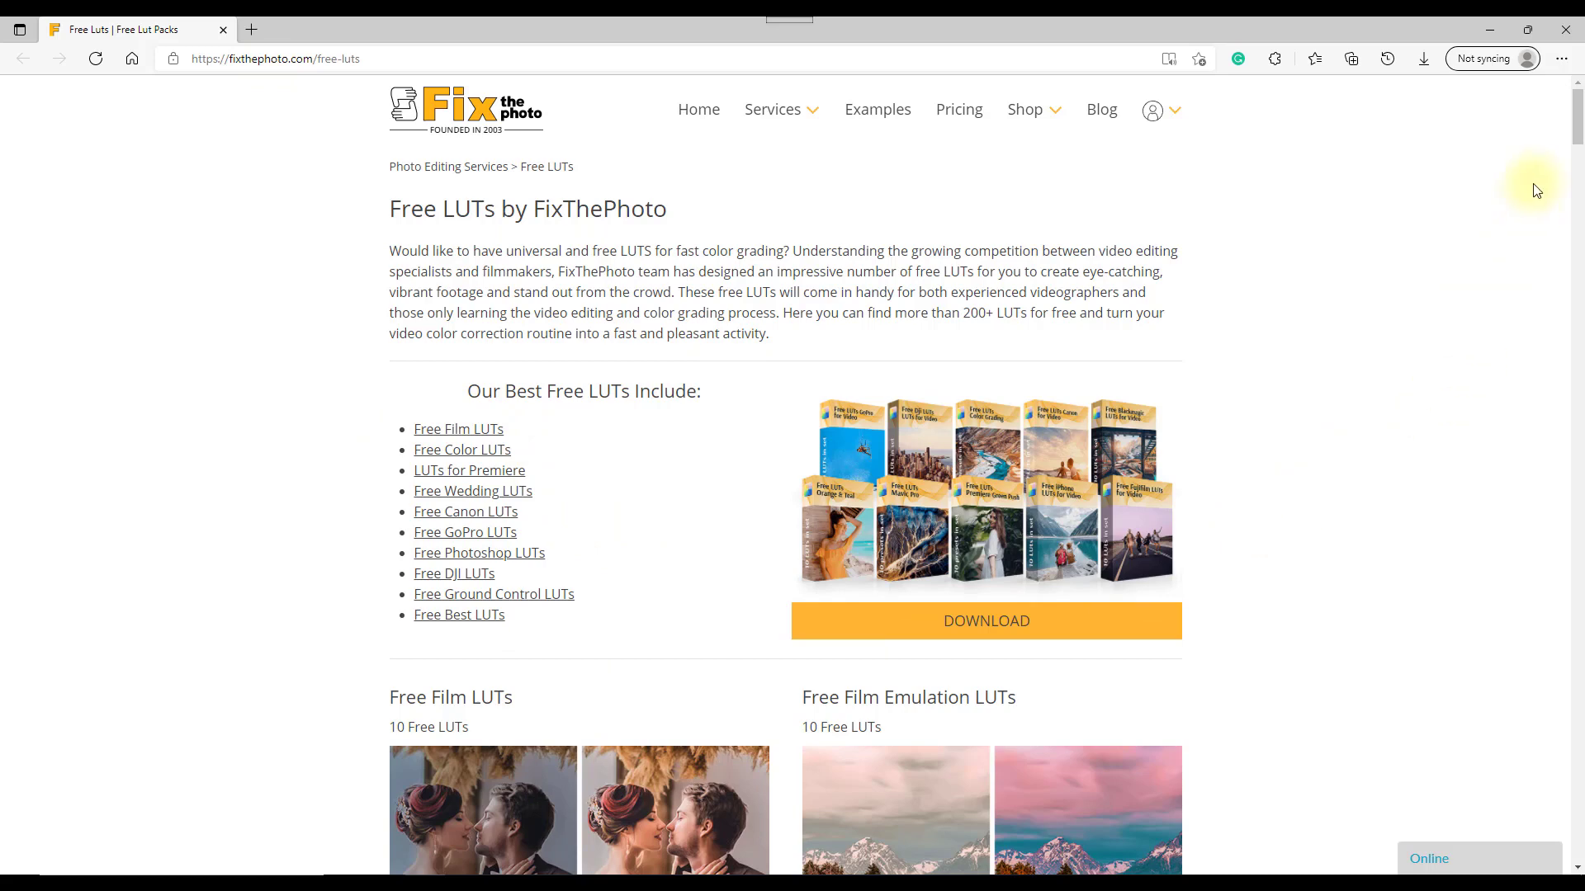
left_click_drag(1580, 119, 1579, 148)
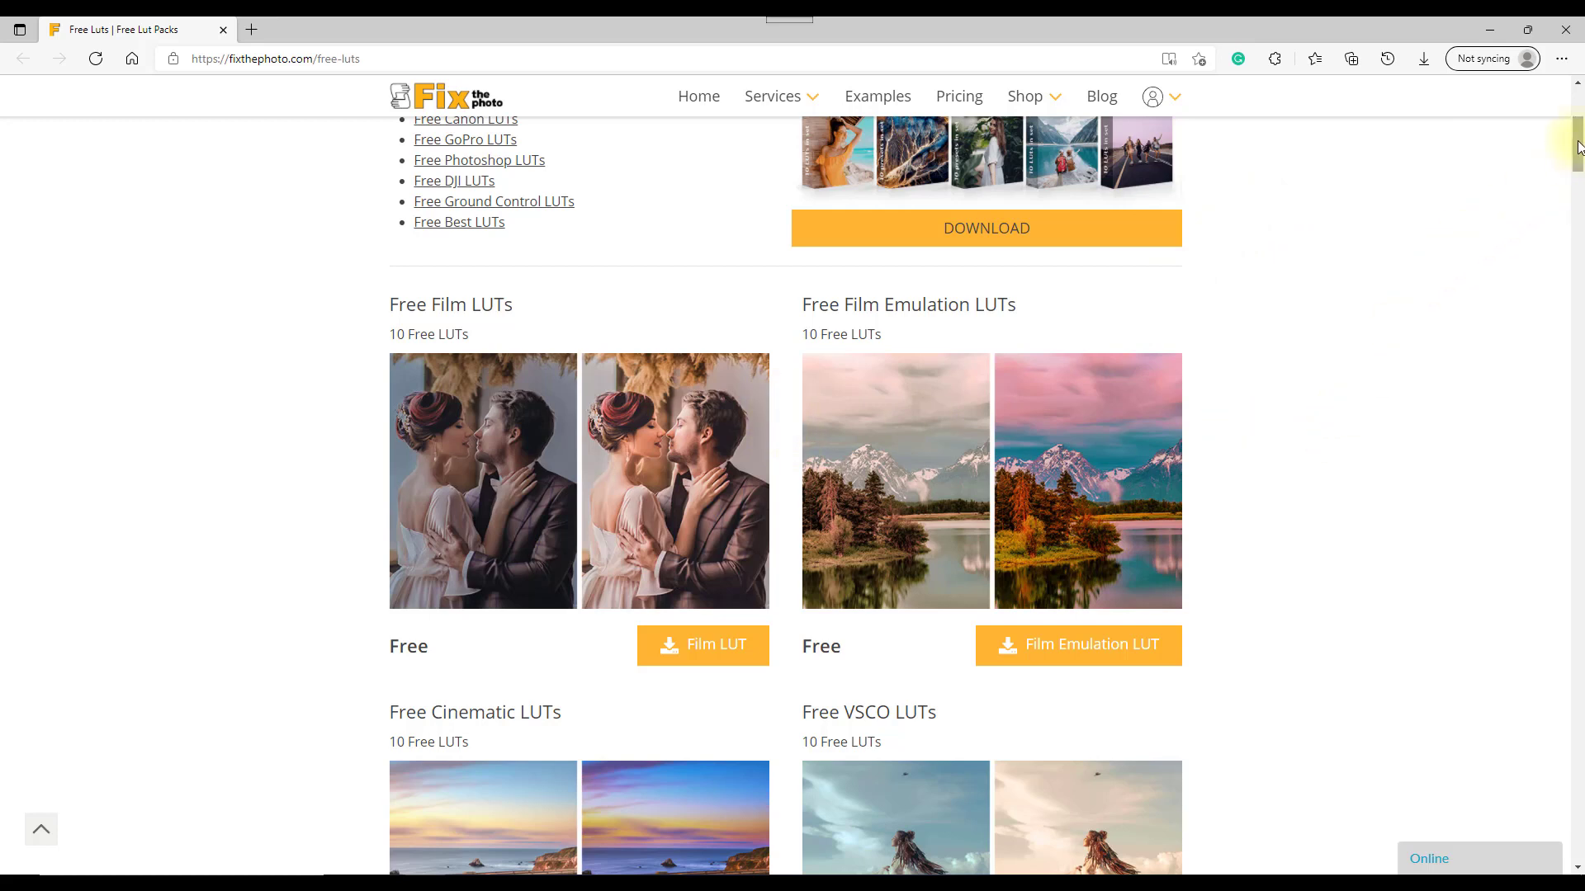
left_click_drag(1579, 149, 1558, 487)
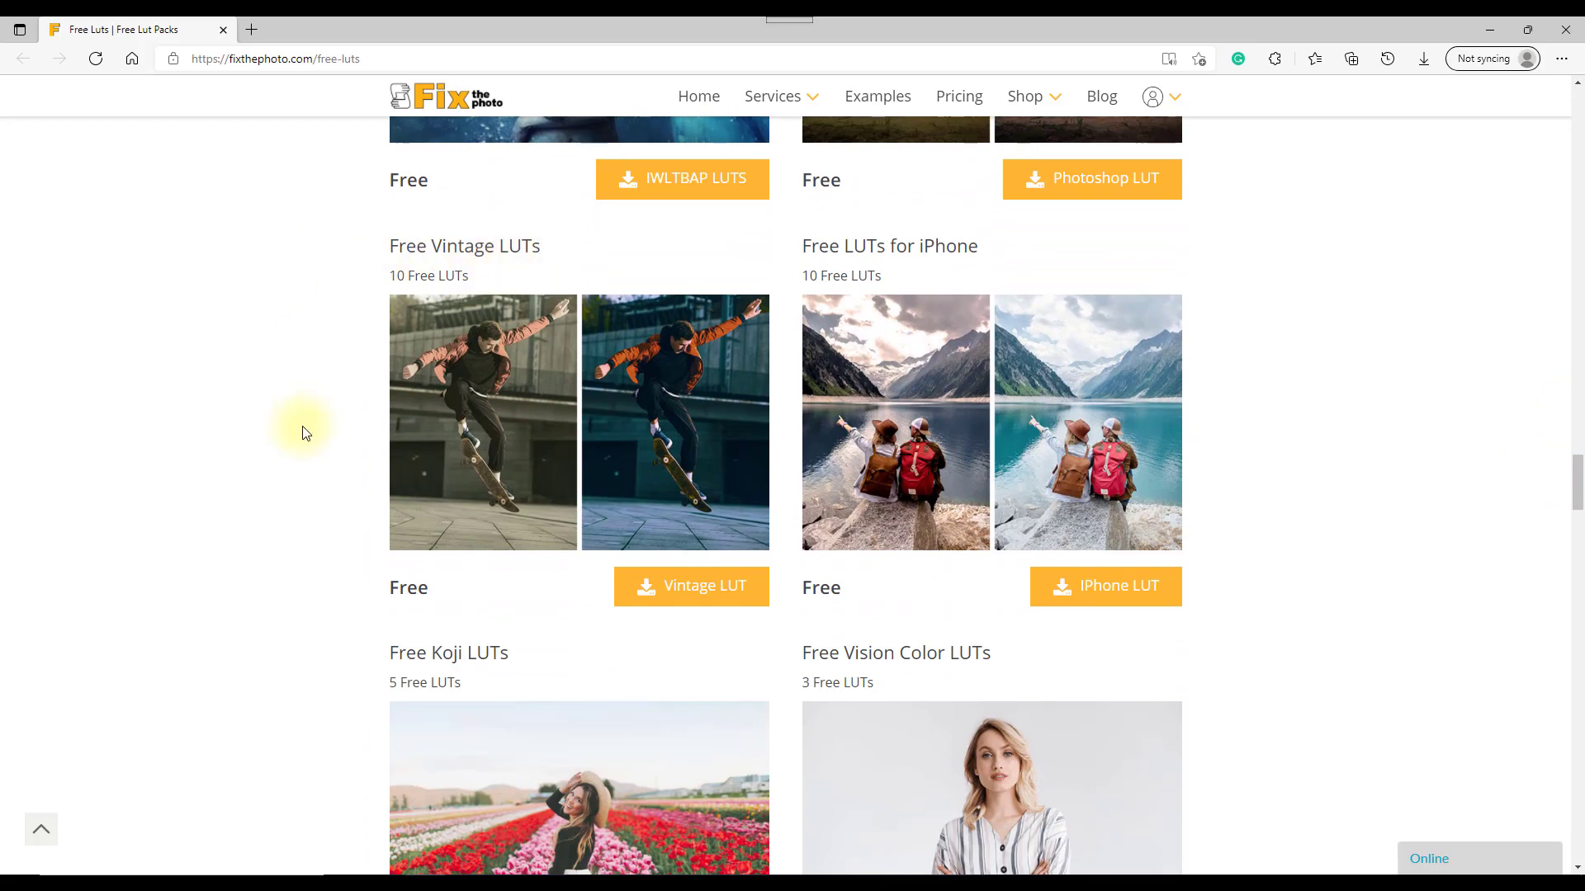
left_click(704, 596)
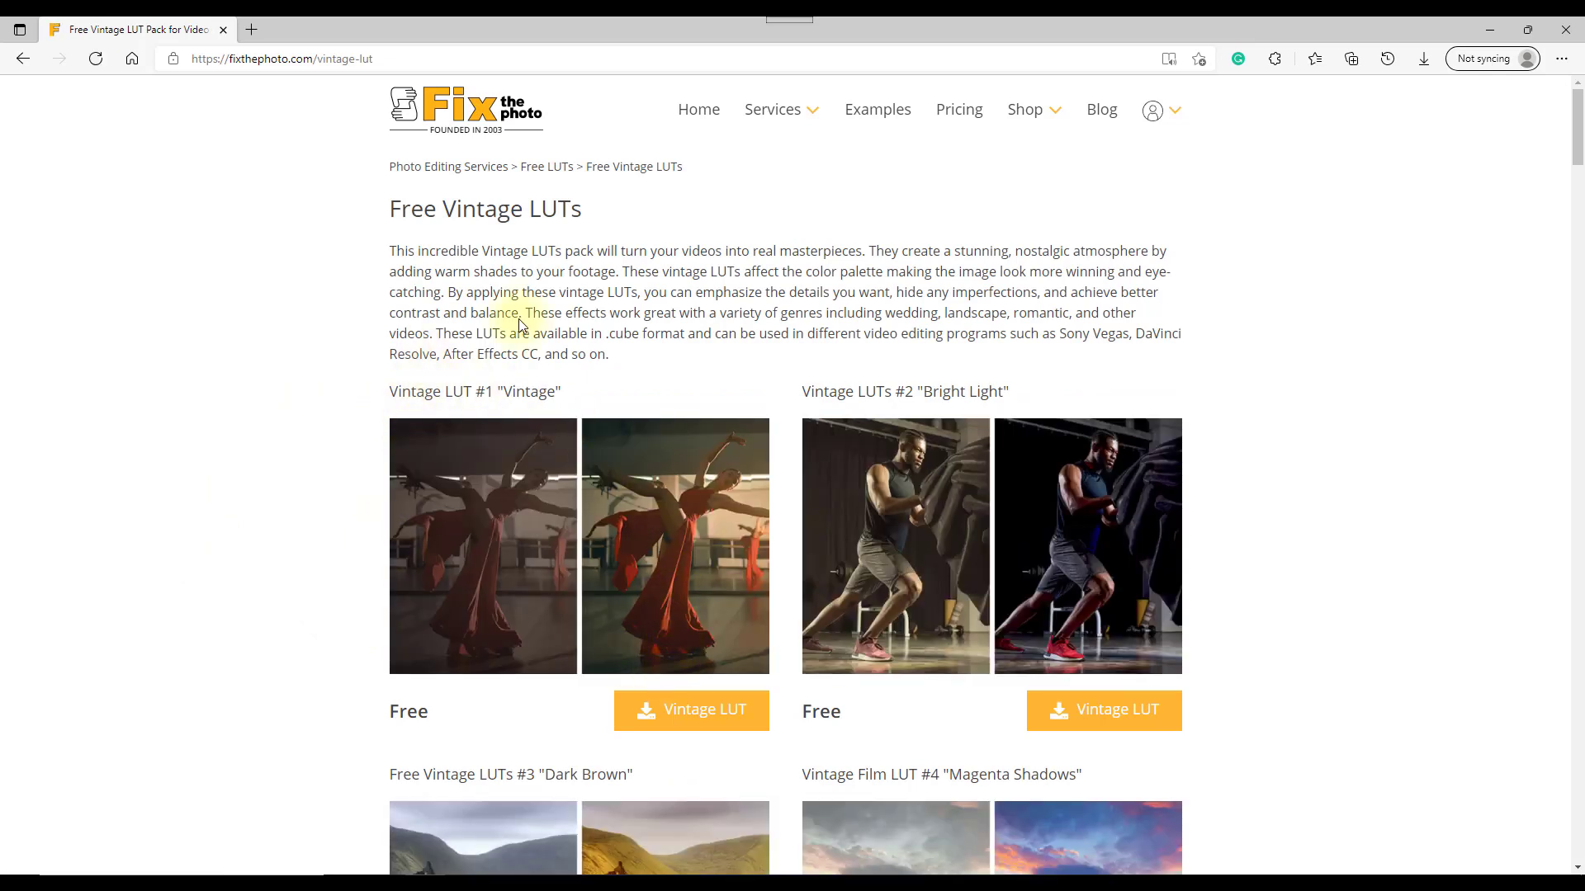
Open Vintage LUT #12 "Vintage" and request the free download of the Free Film LUT #2 option
left_click_drag(1577, 140, 1580, 326)
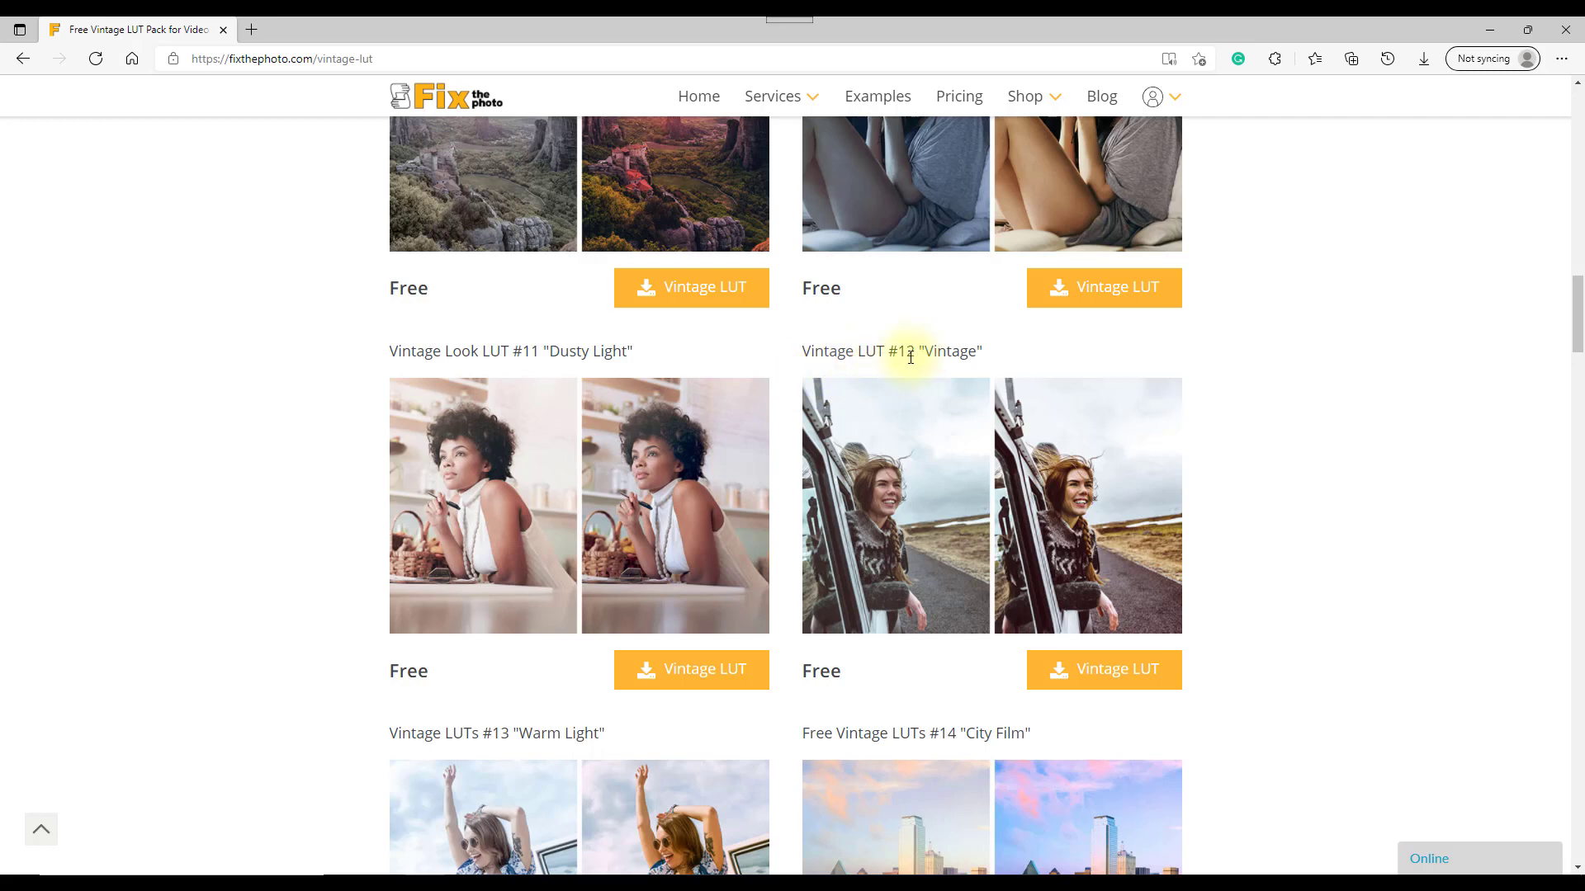
left_click(1139, 679)
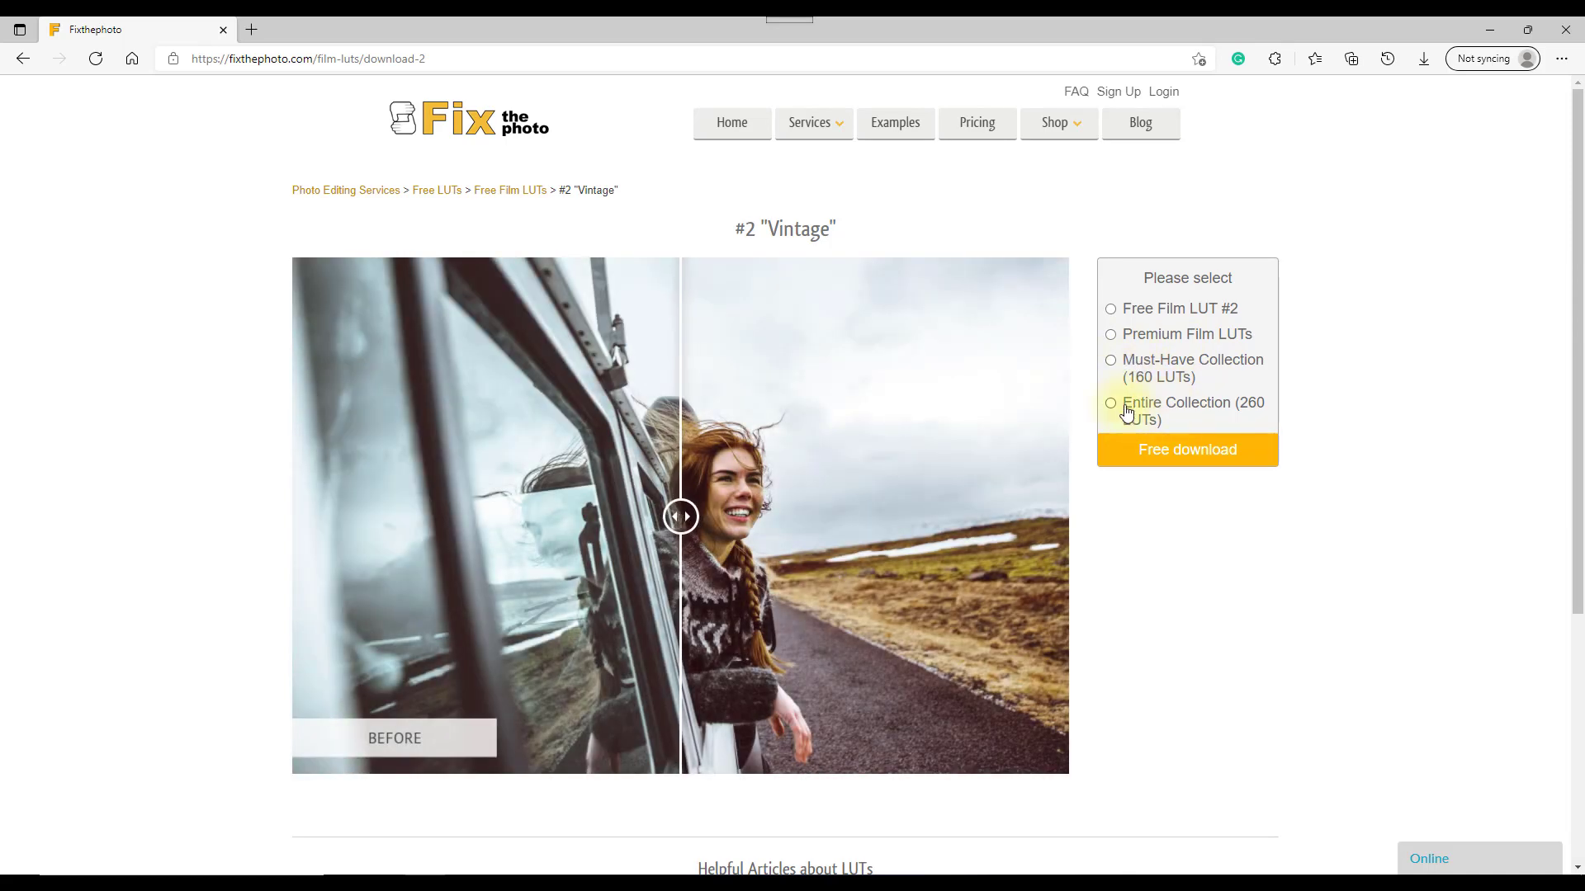
left_click(1111, 313)
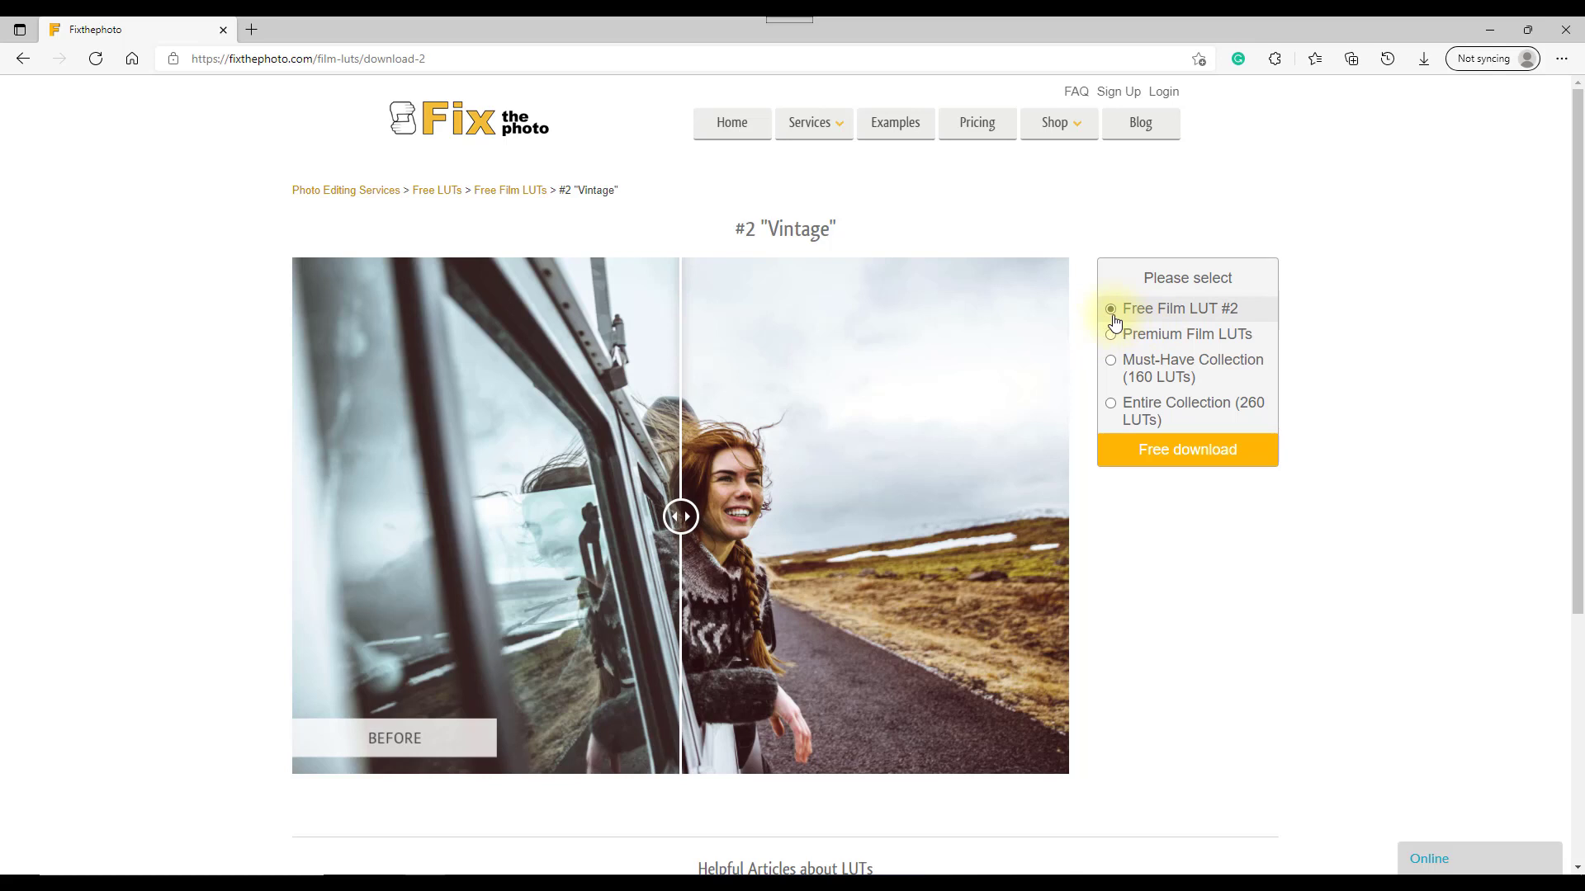
left_click(1192, 455)
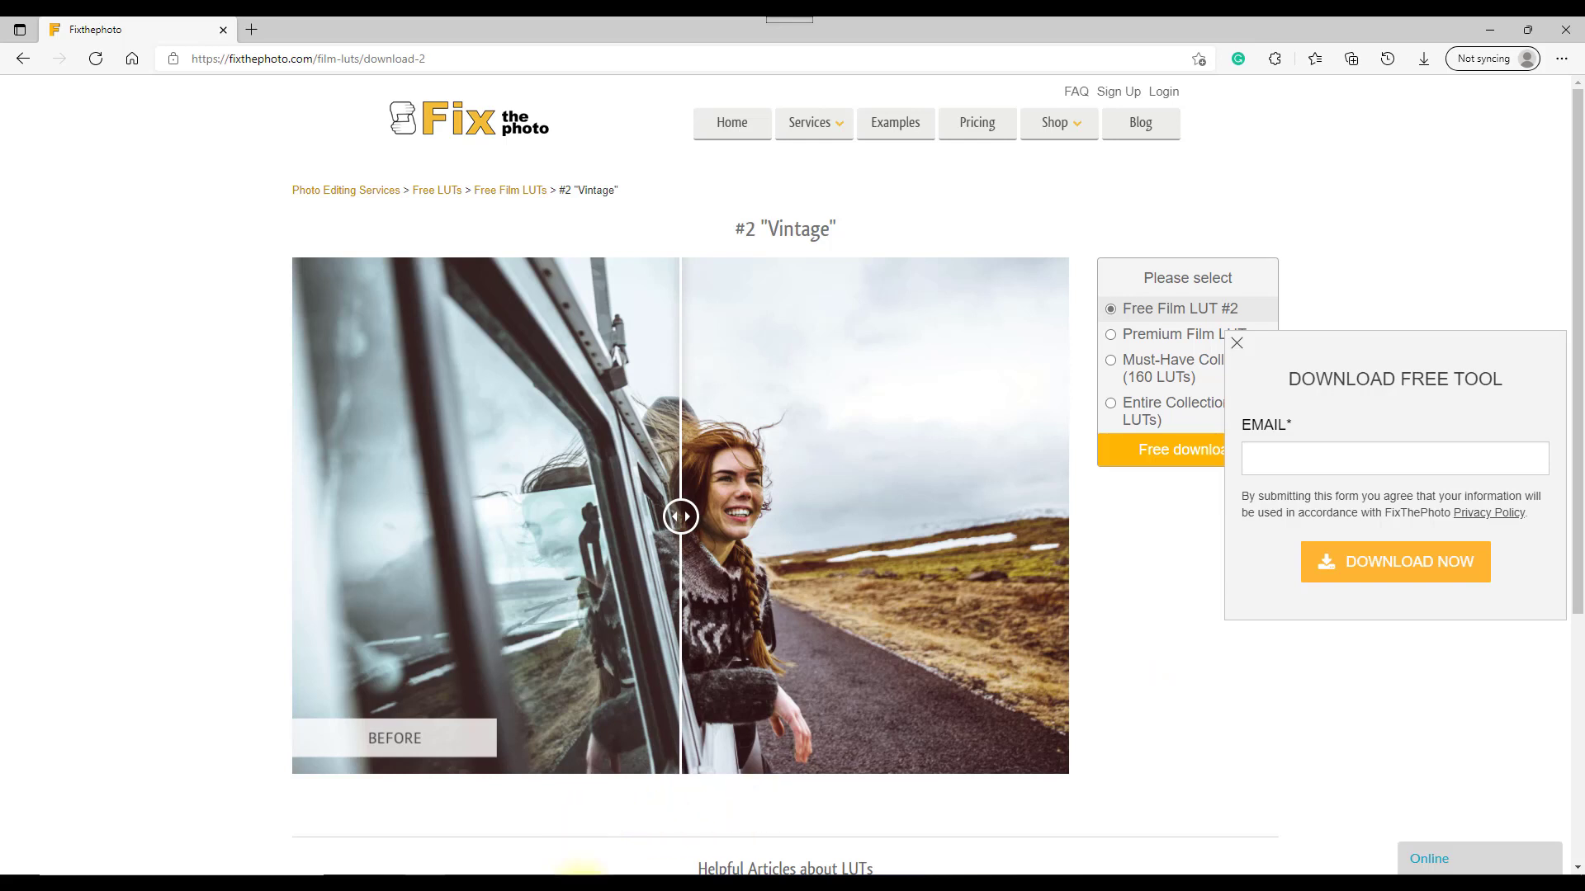
Switch to Affinity Photo and examine the available adjustments, including the presets for Curves, Selective Colour and Lens Filter
mouse_move(586, 883)
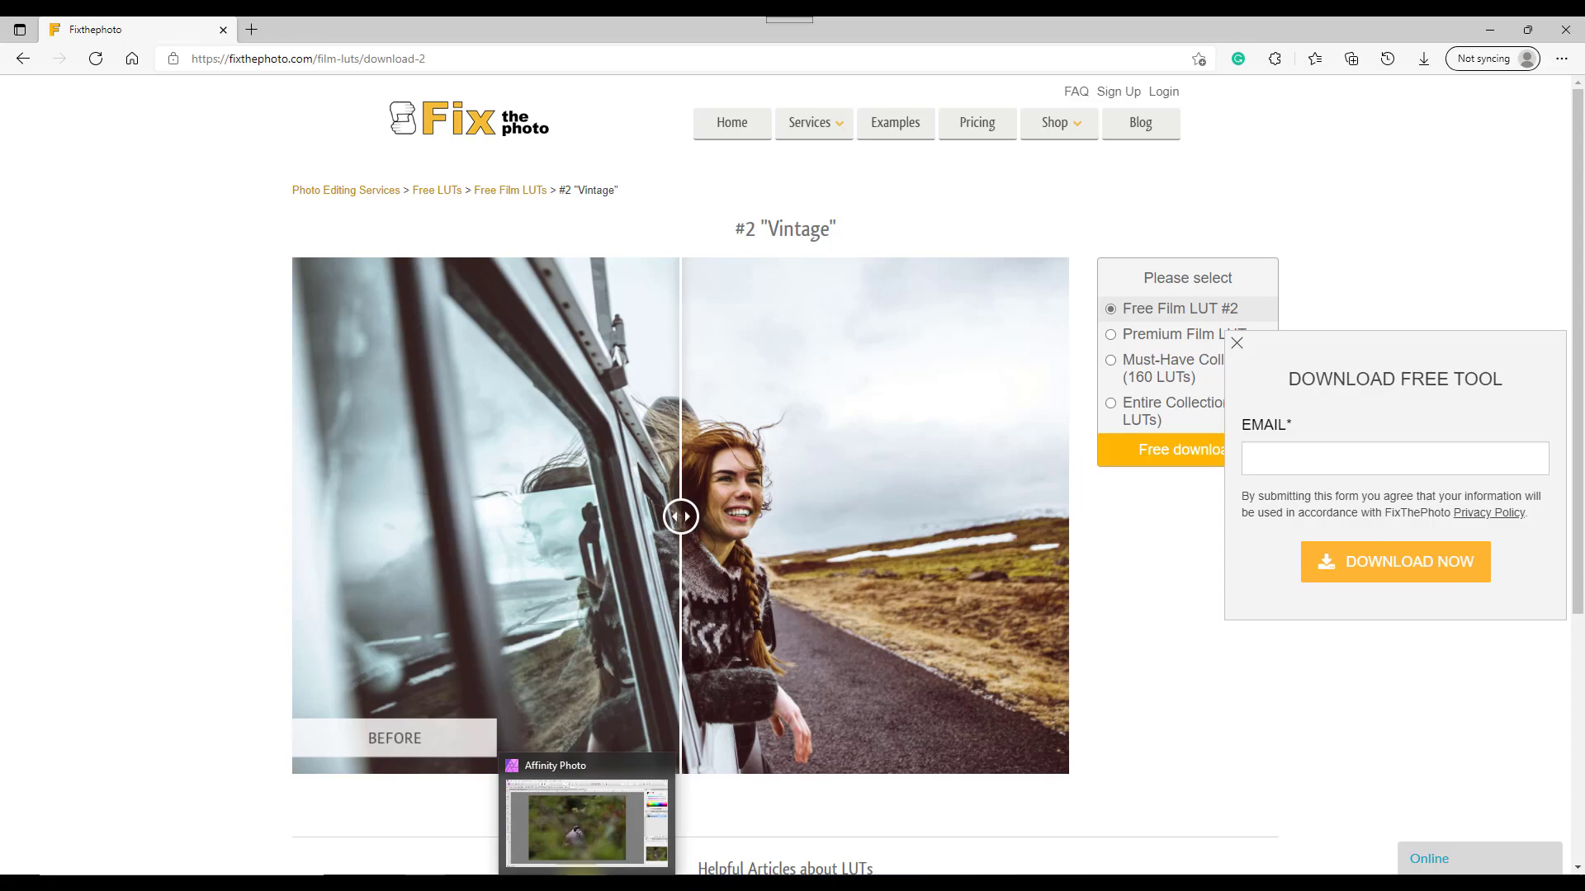
left_click(625, 763)
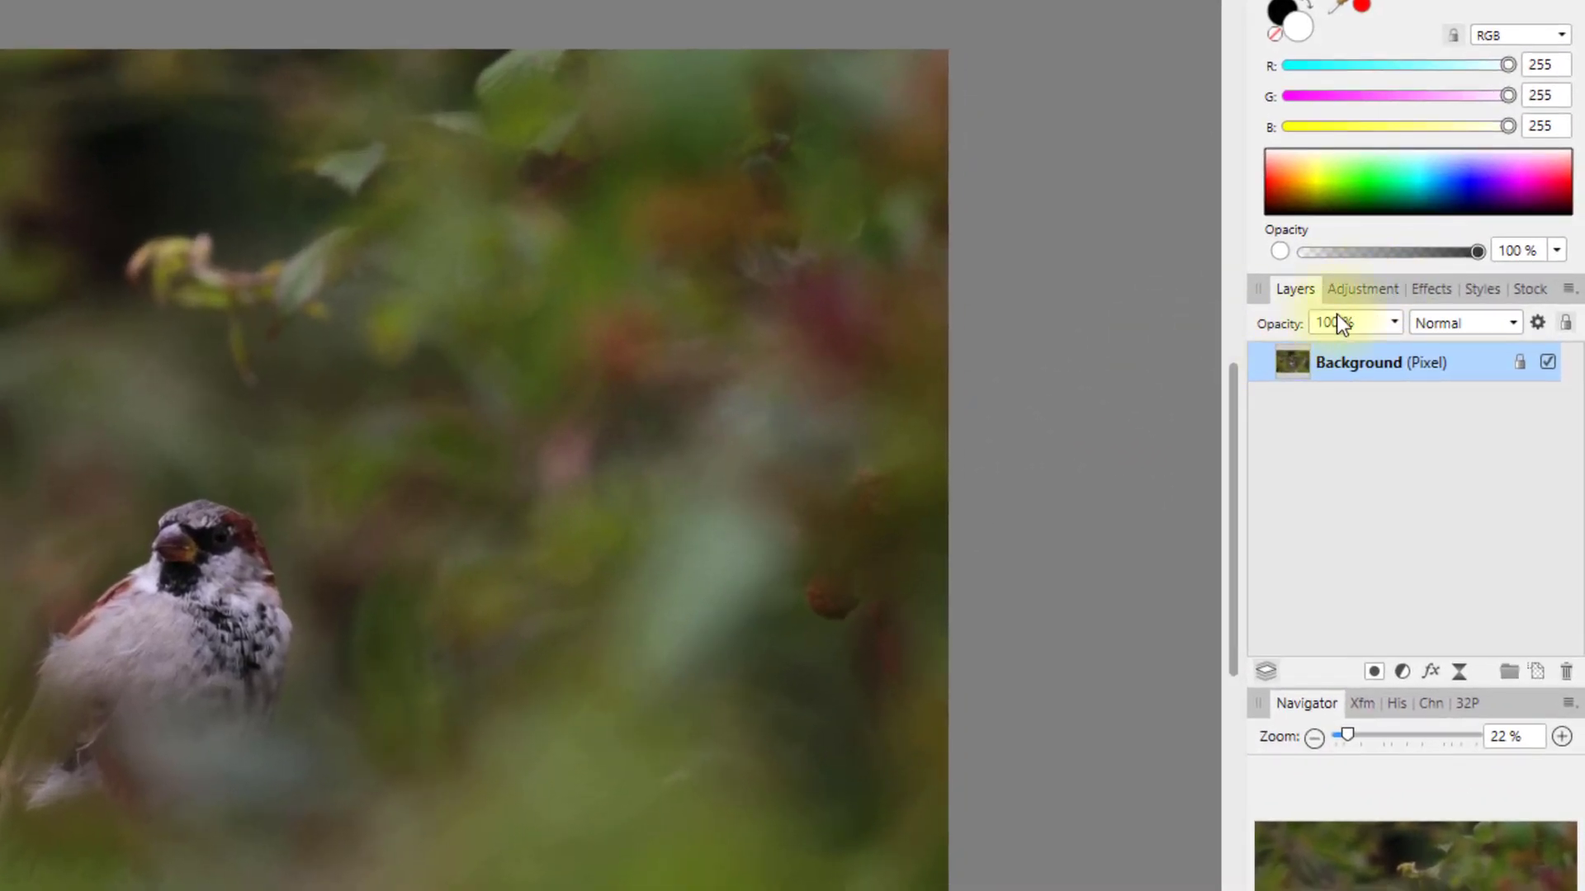
left_click(1380, 290)
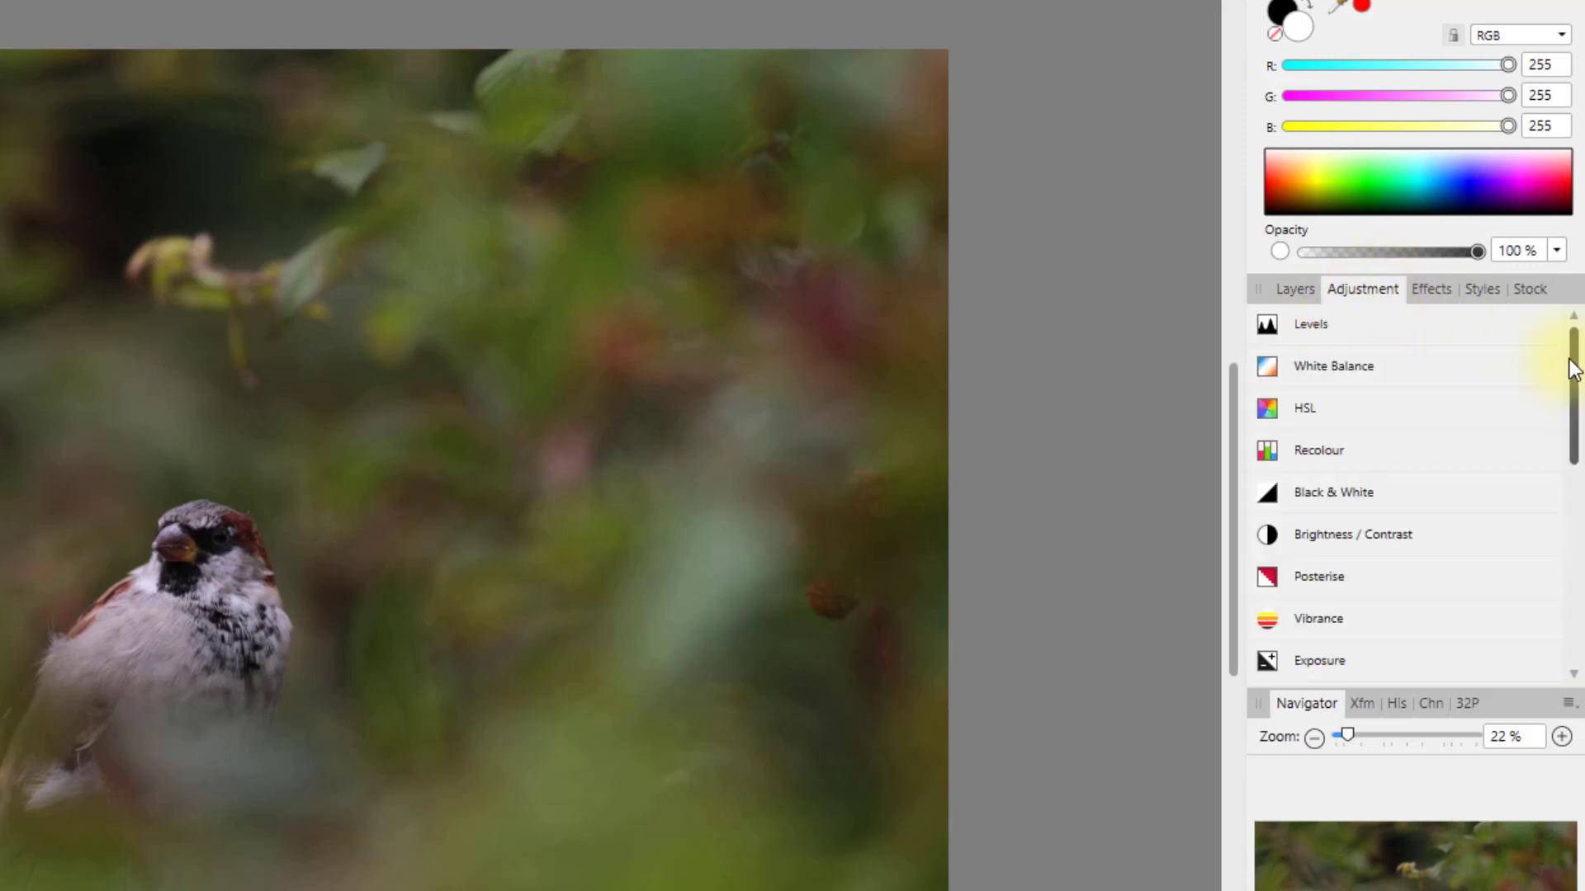
left_click_drag(1577, 367, 1574, 459)
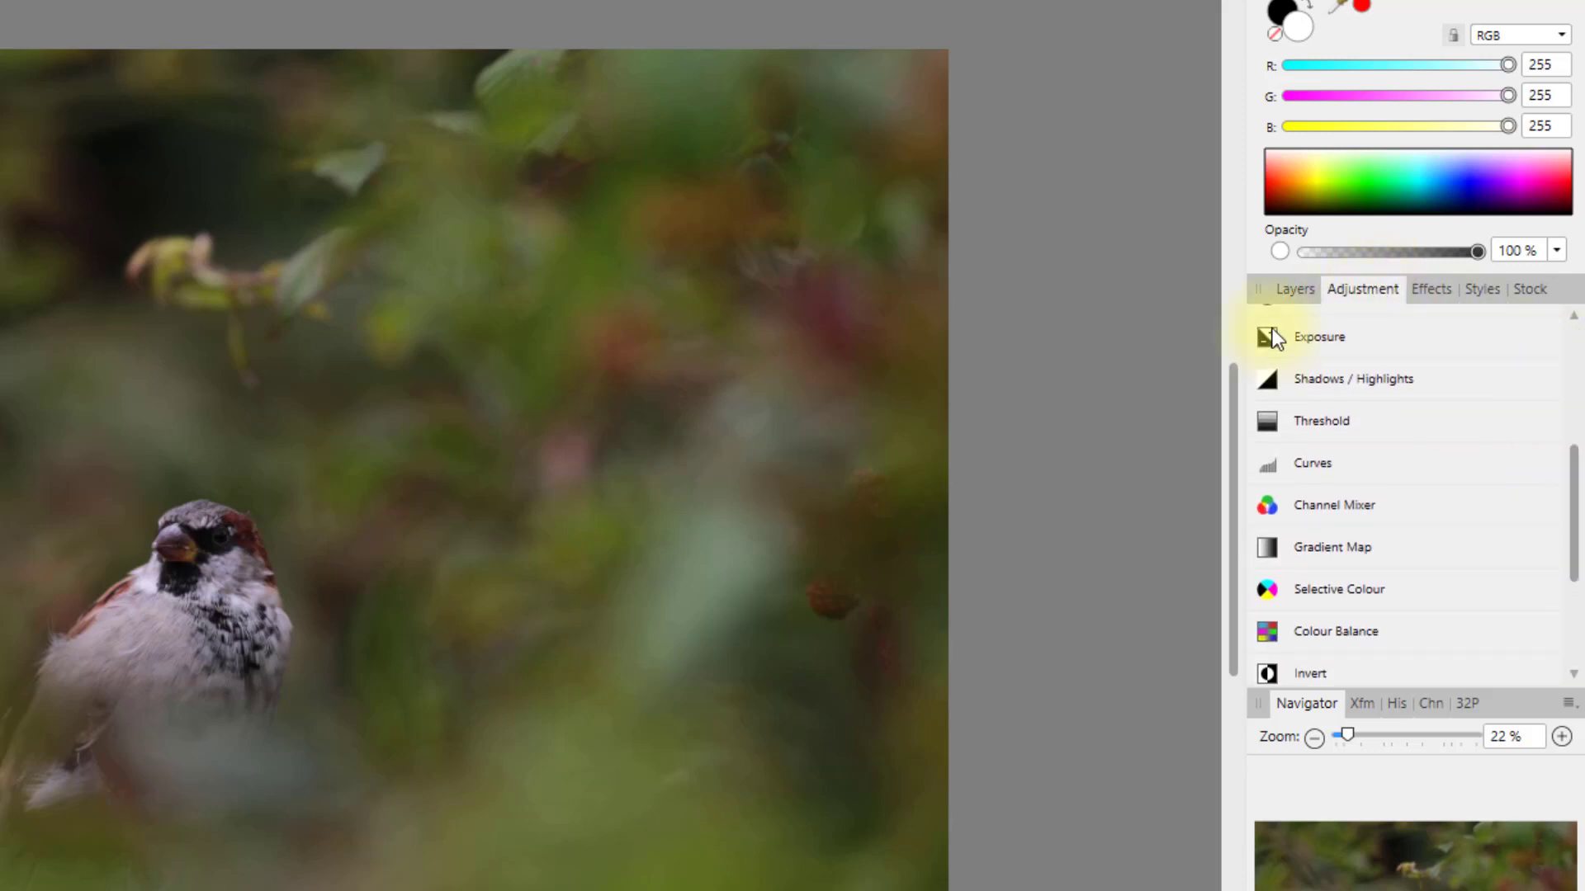
left_click(1330, 467)
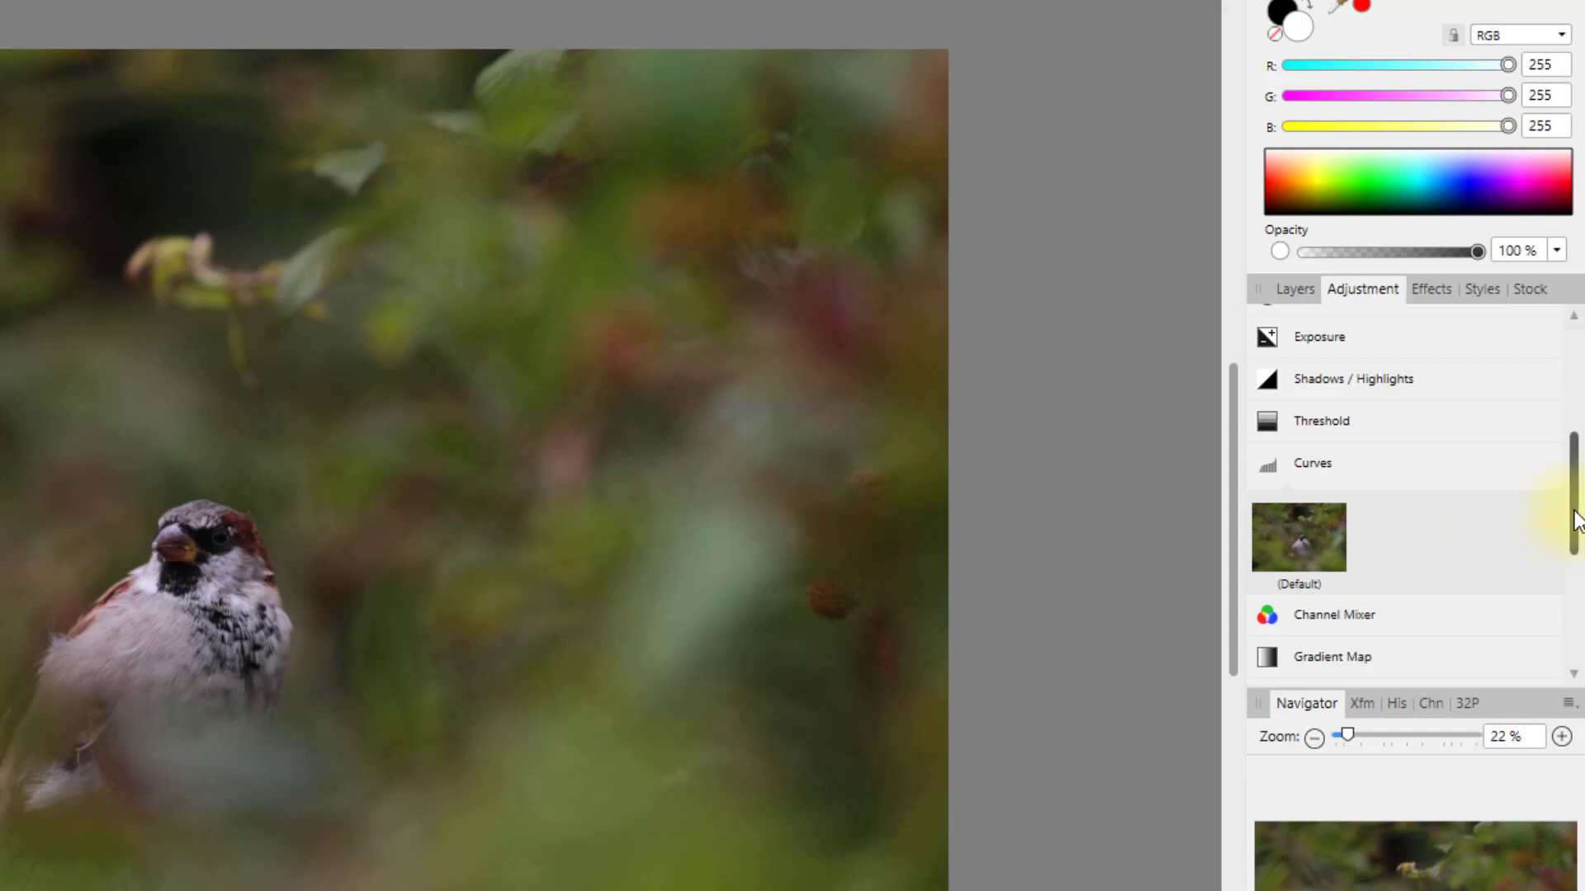
left_click_drag(1574, 512, 1550, 583)
left_click(1365, 500)
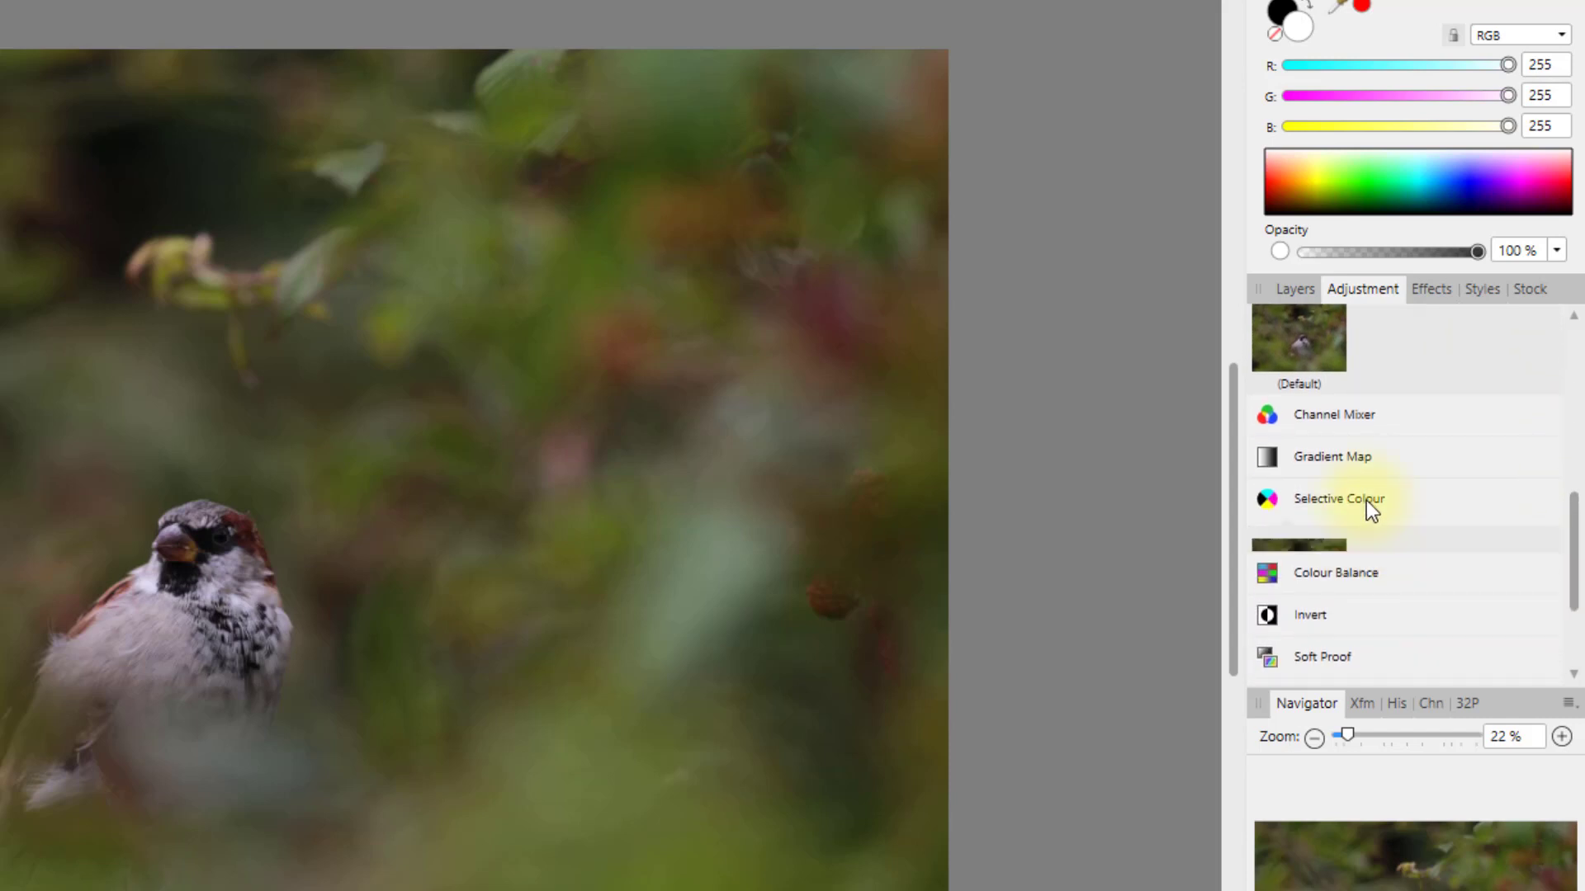
left_click_drag(1573, 552, 1574, 601)
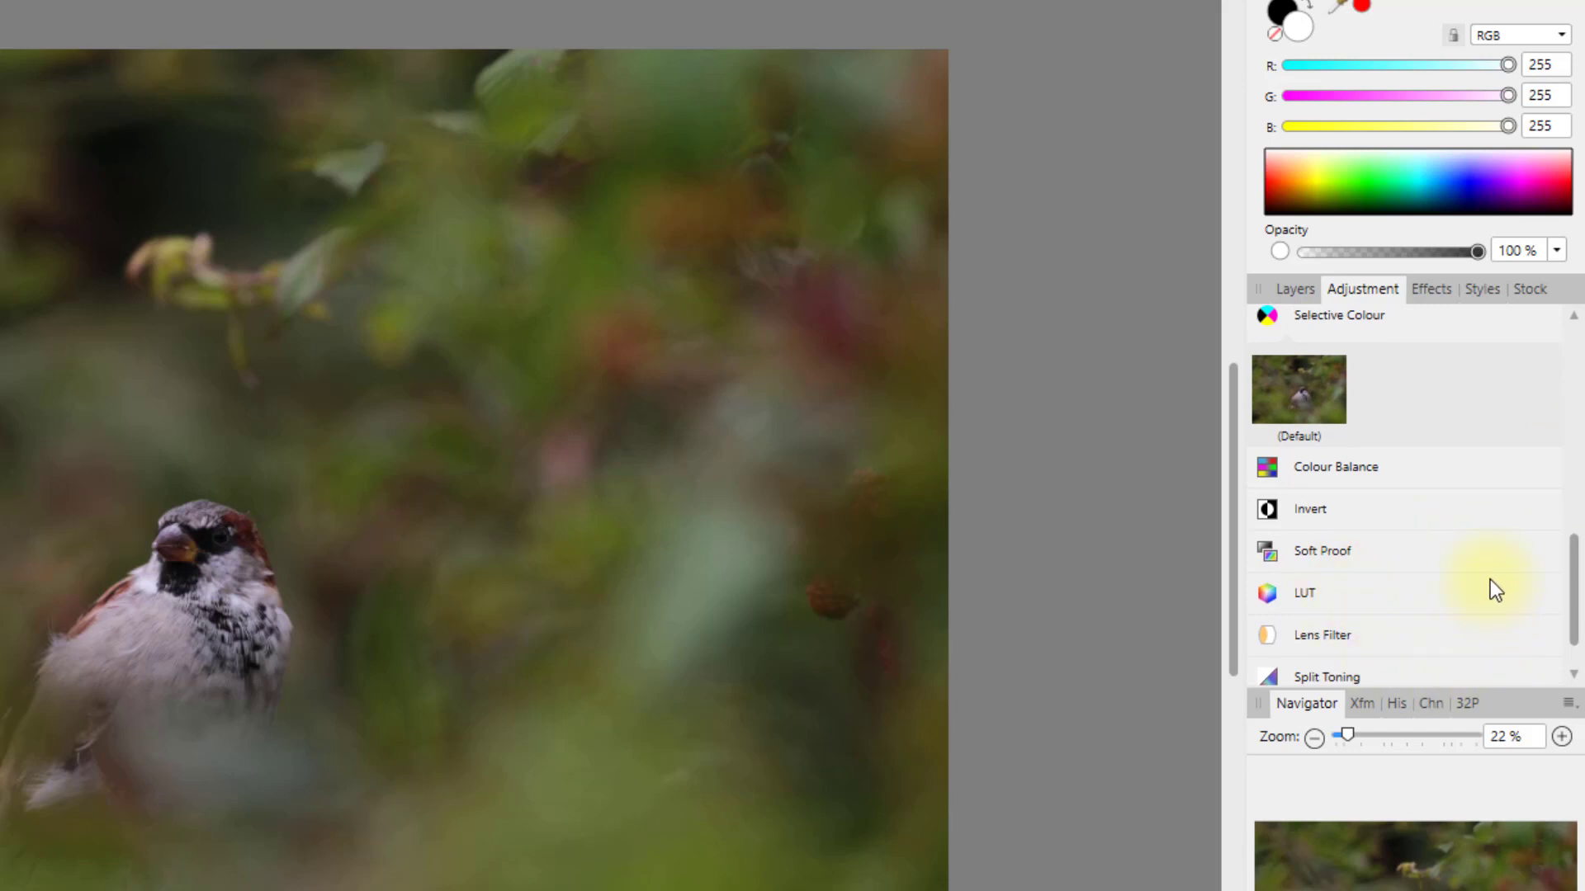
left_click(1380, 637)
scroll(1426, 591, "down", 2)
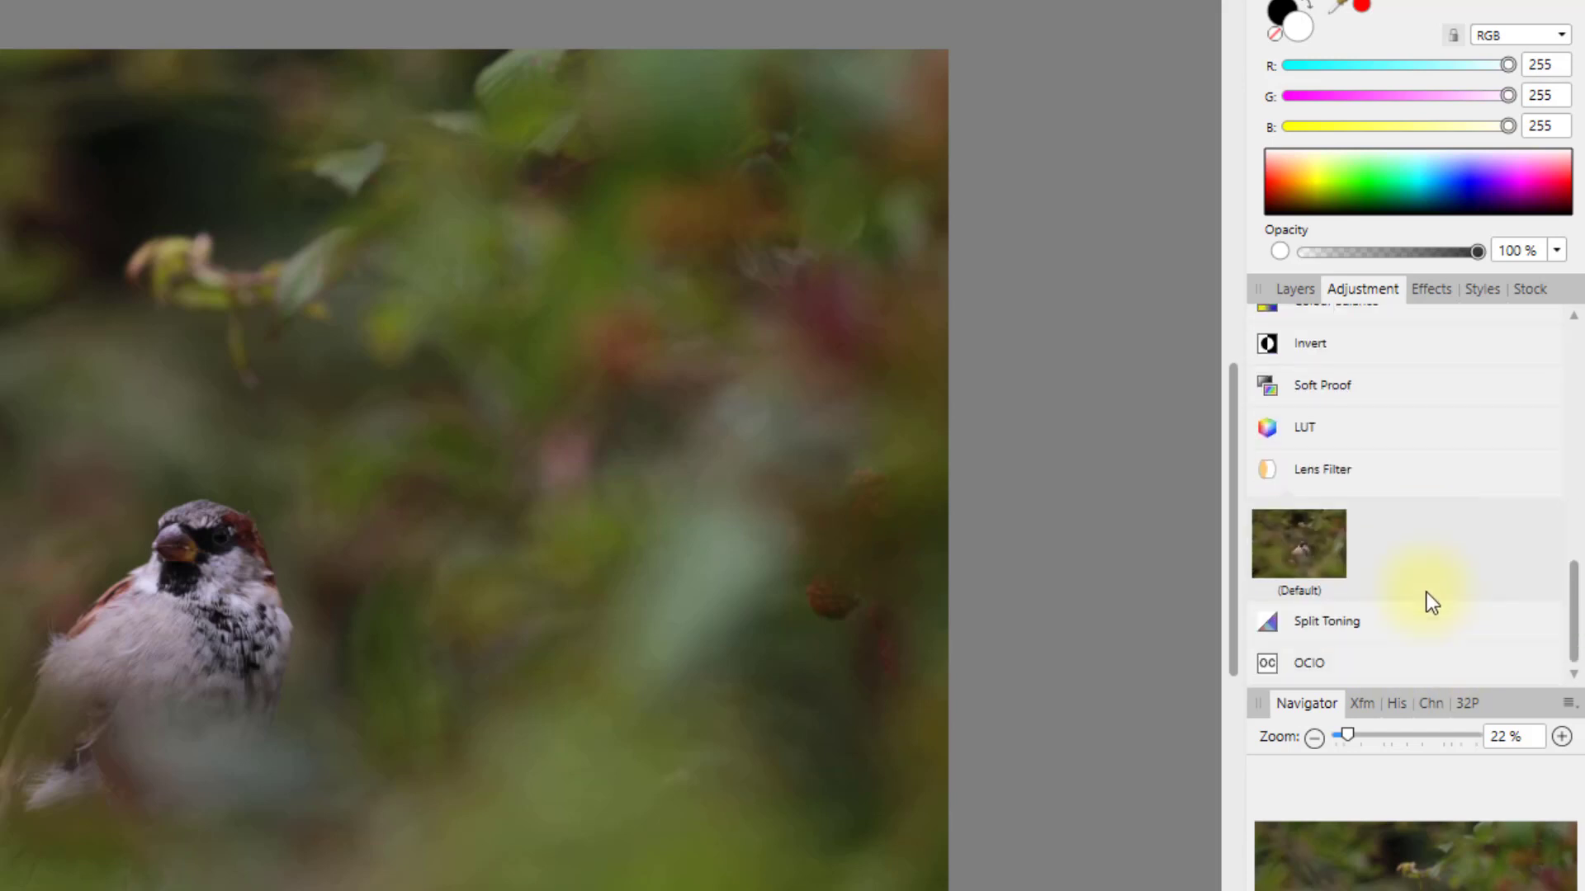
scroll(1428, 578, "up", 4)
scroll(1428, 566, "up", 5)
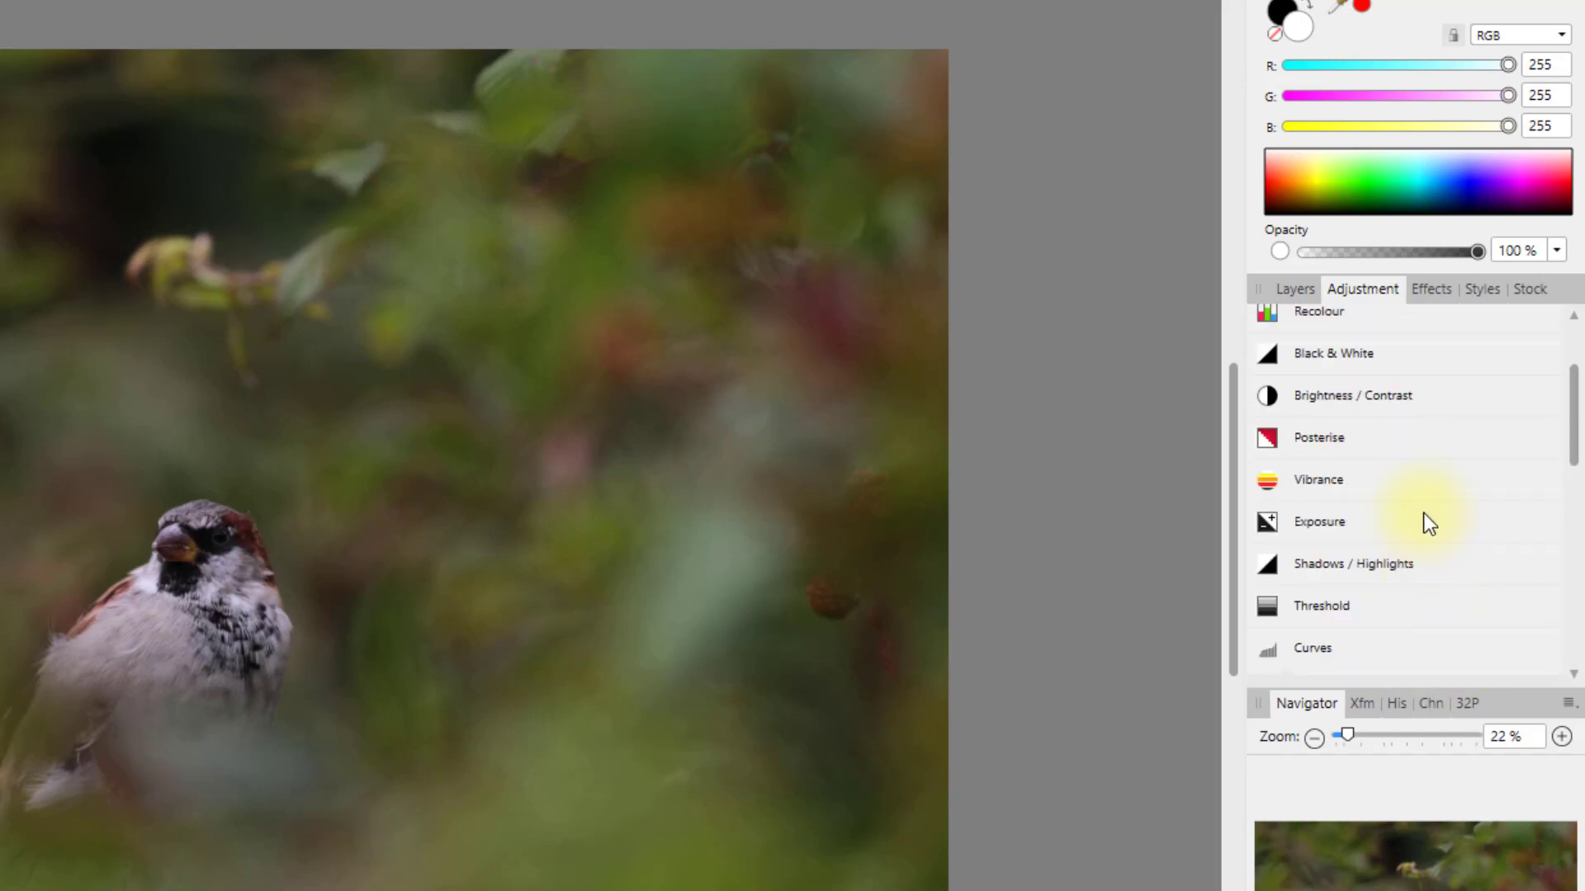
Examine the Black & White adjustment's presets, collapse them, look through the remaining adjustments and return to the layer list
left_click(1395, 357)
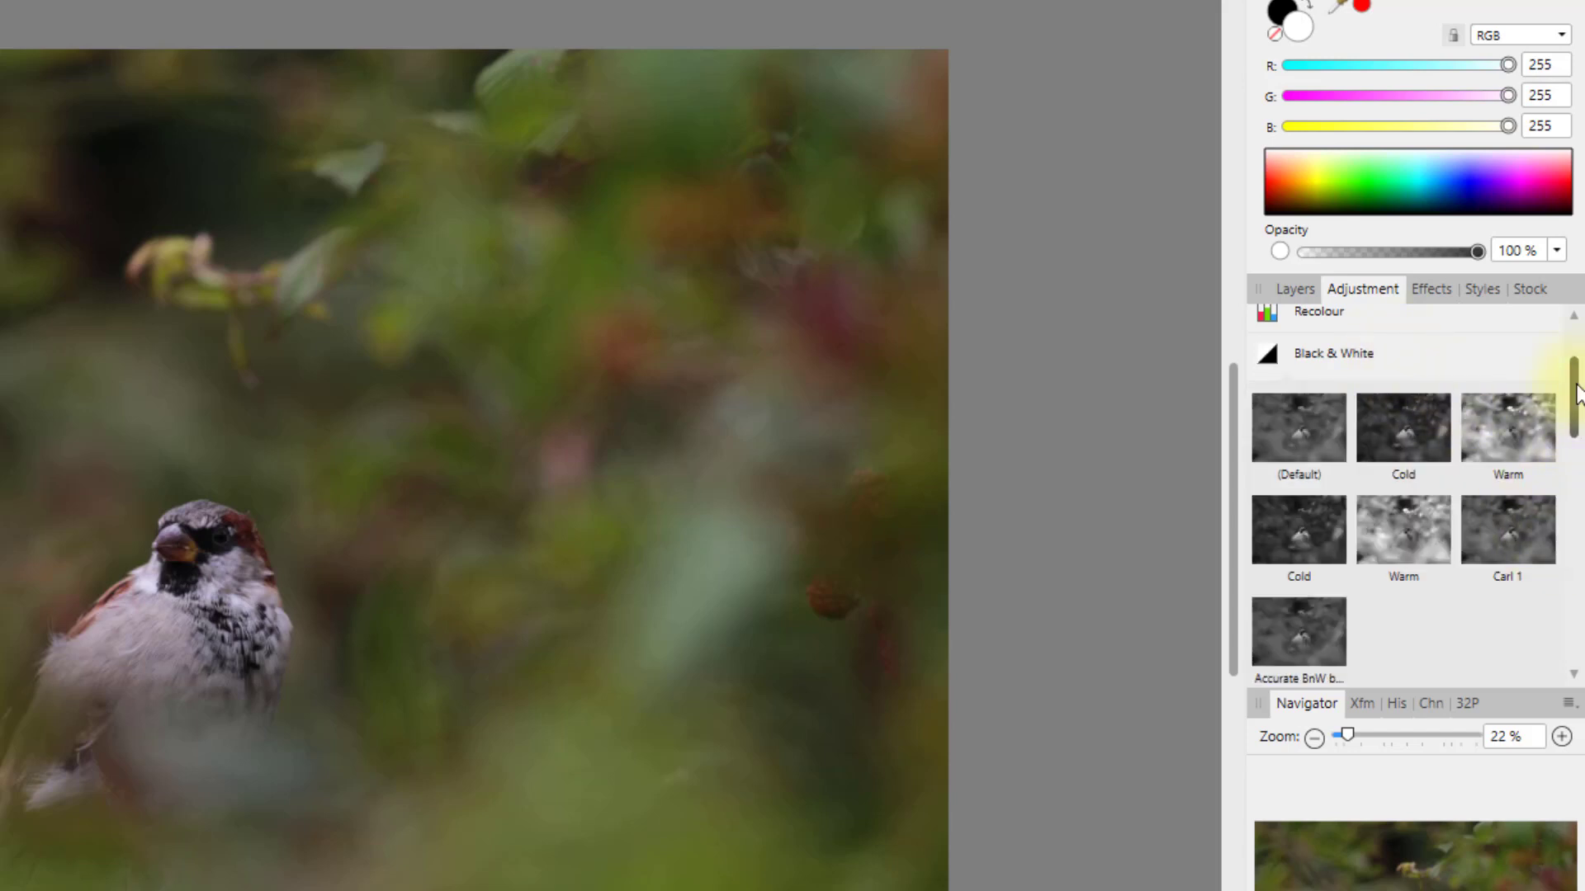
left_click_drag(1578, 378, 1580, 410)
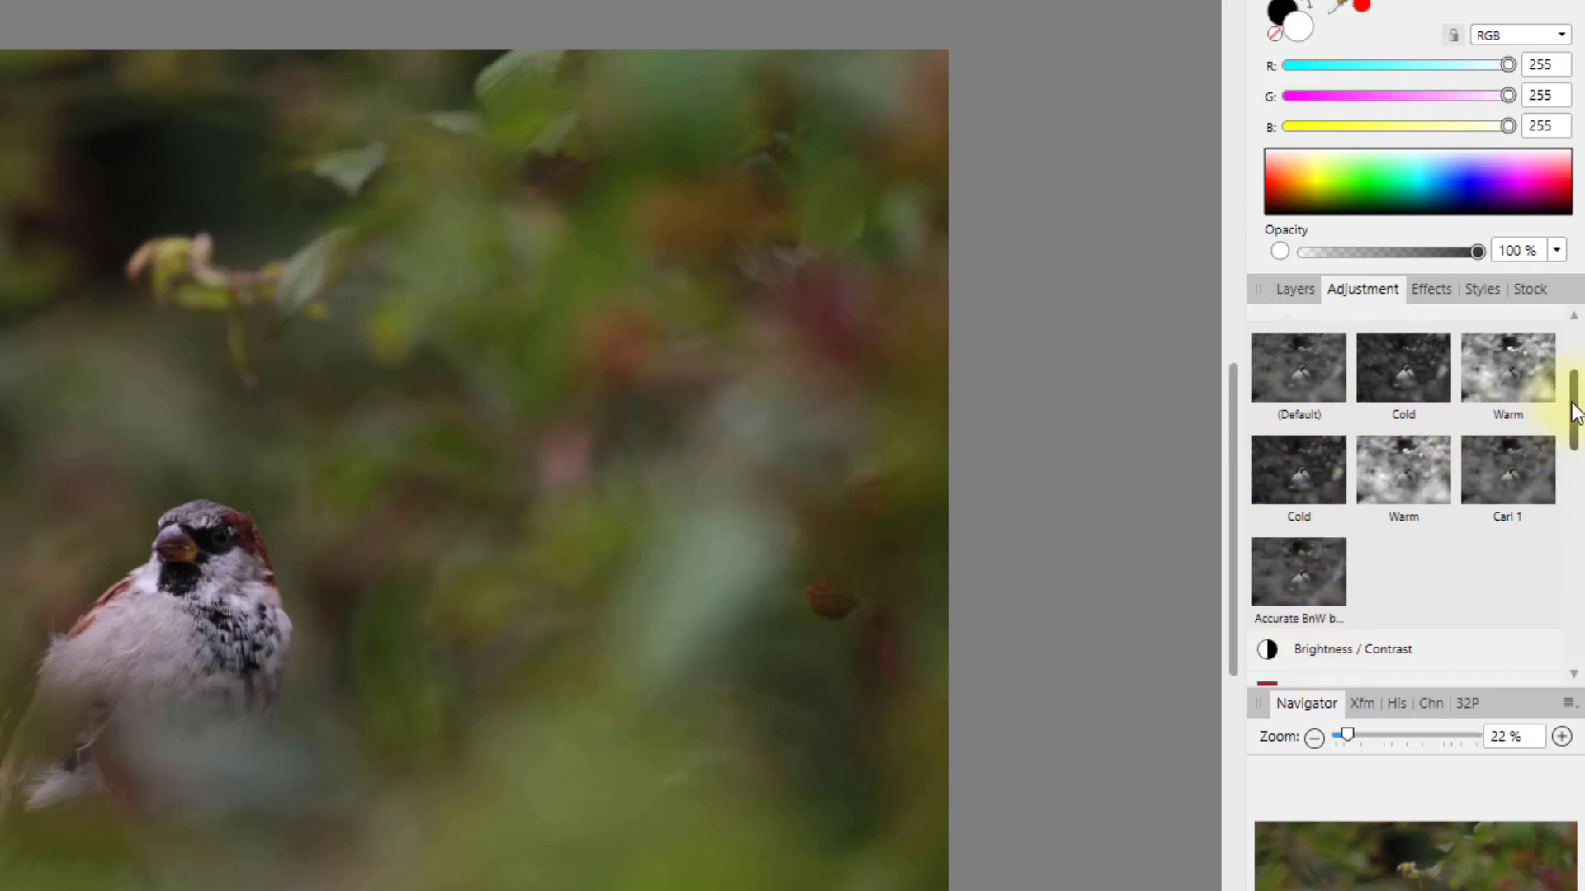
left_click_drag(1577, 412, 1577, 398)
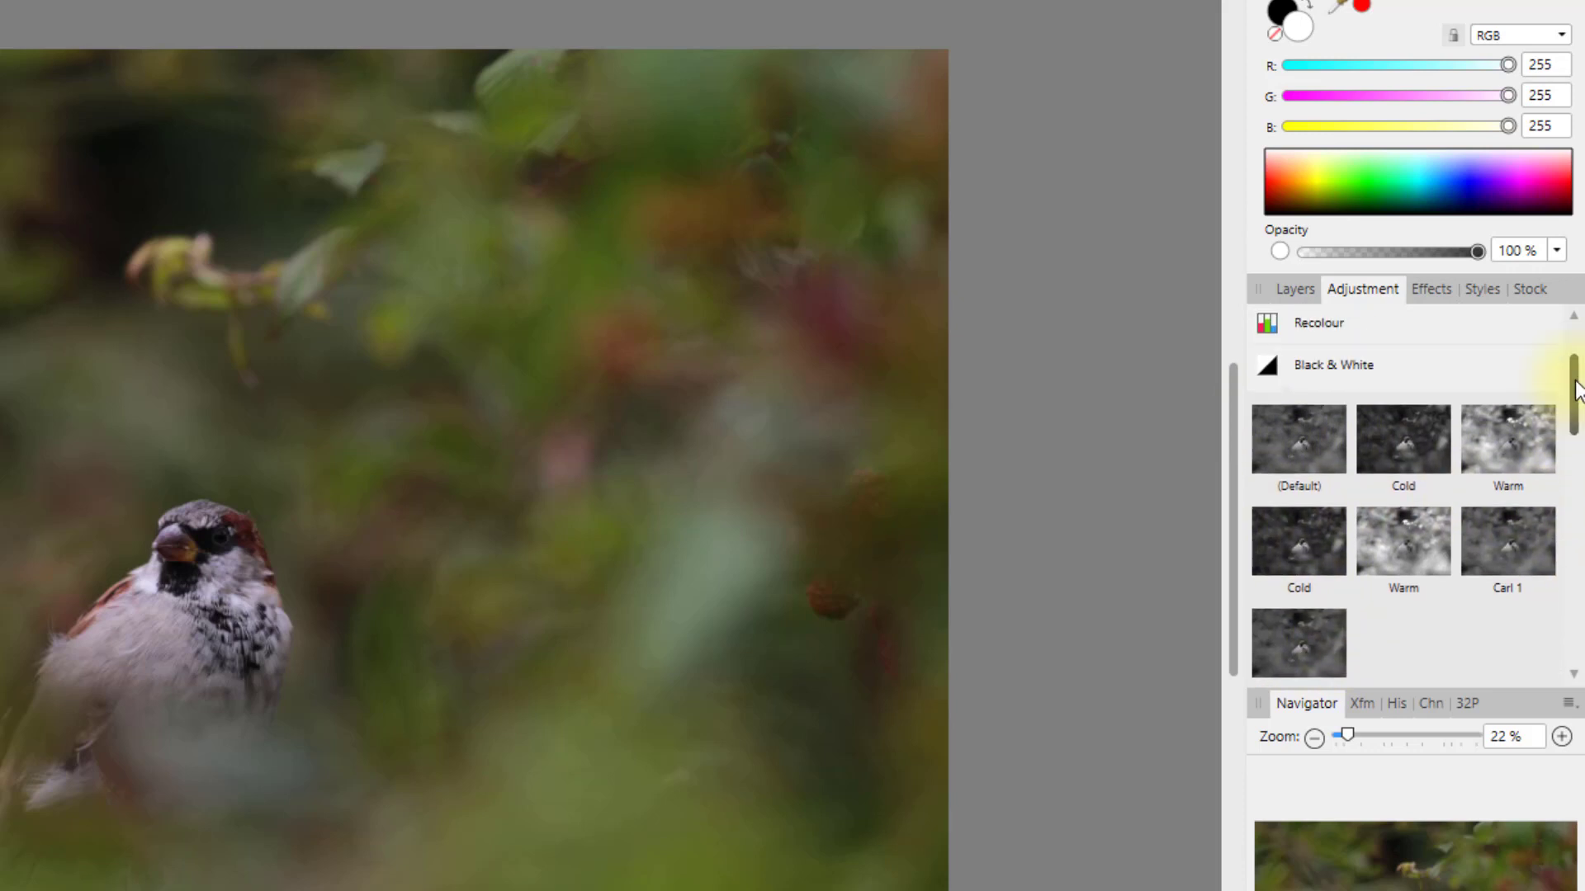
left_click(1276, 368)
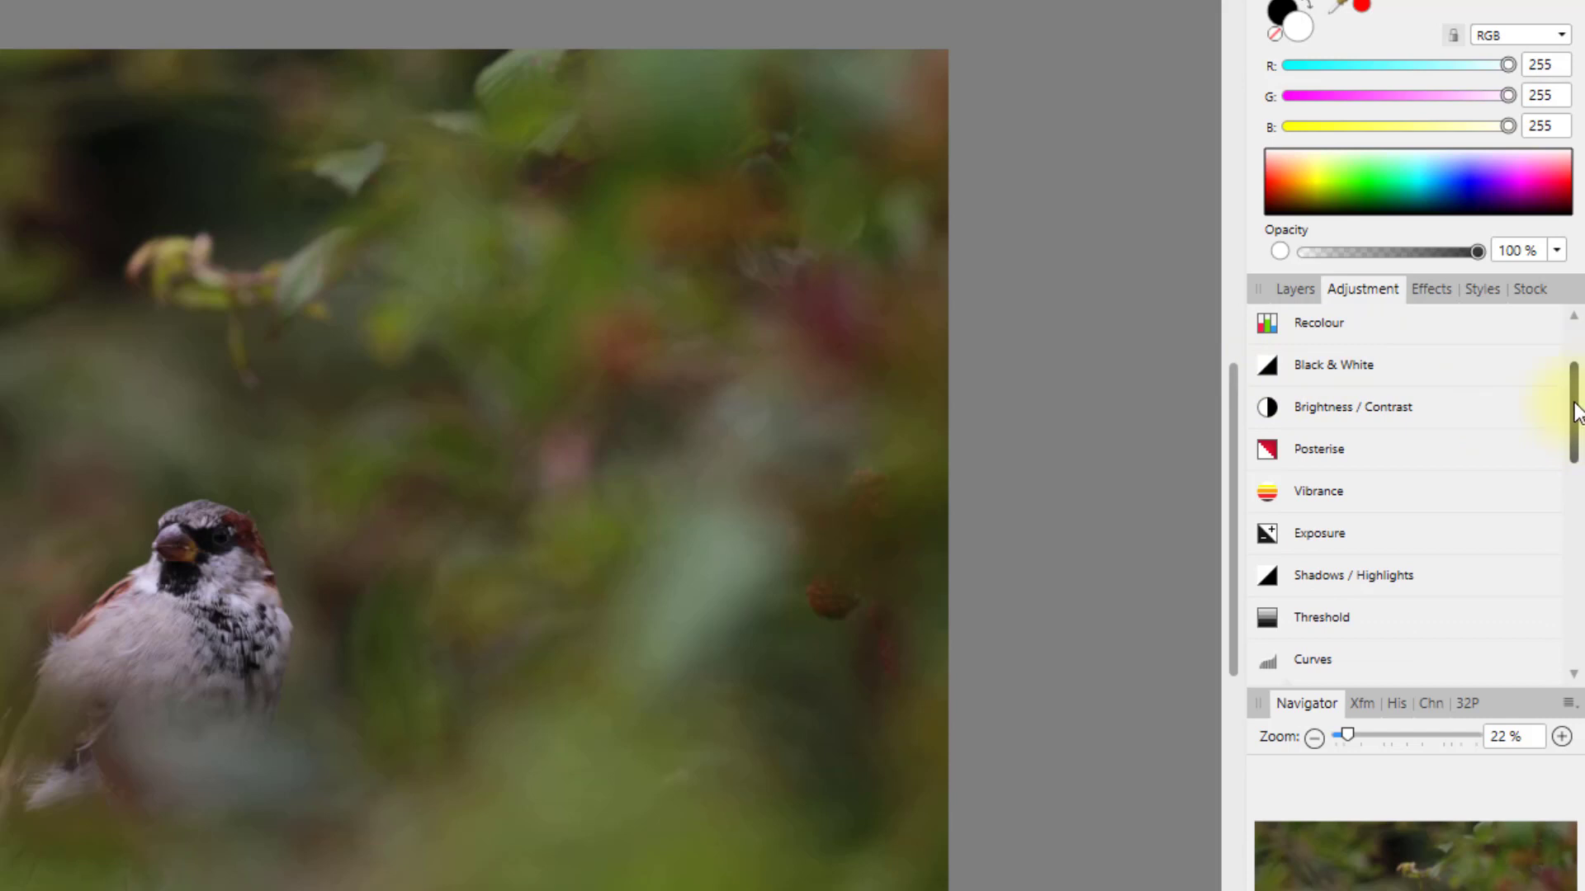
left_click_drag(1574, 398, 1574, 460)
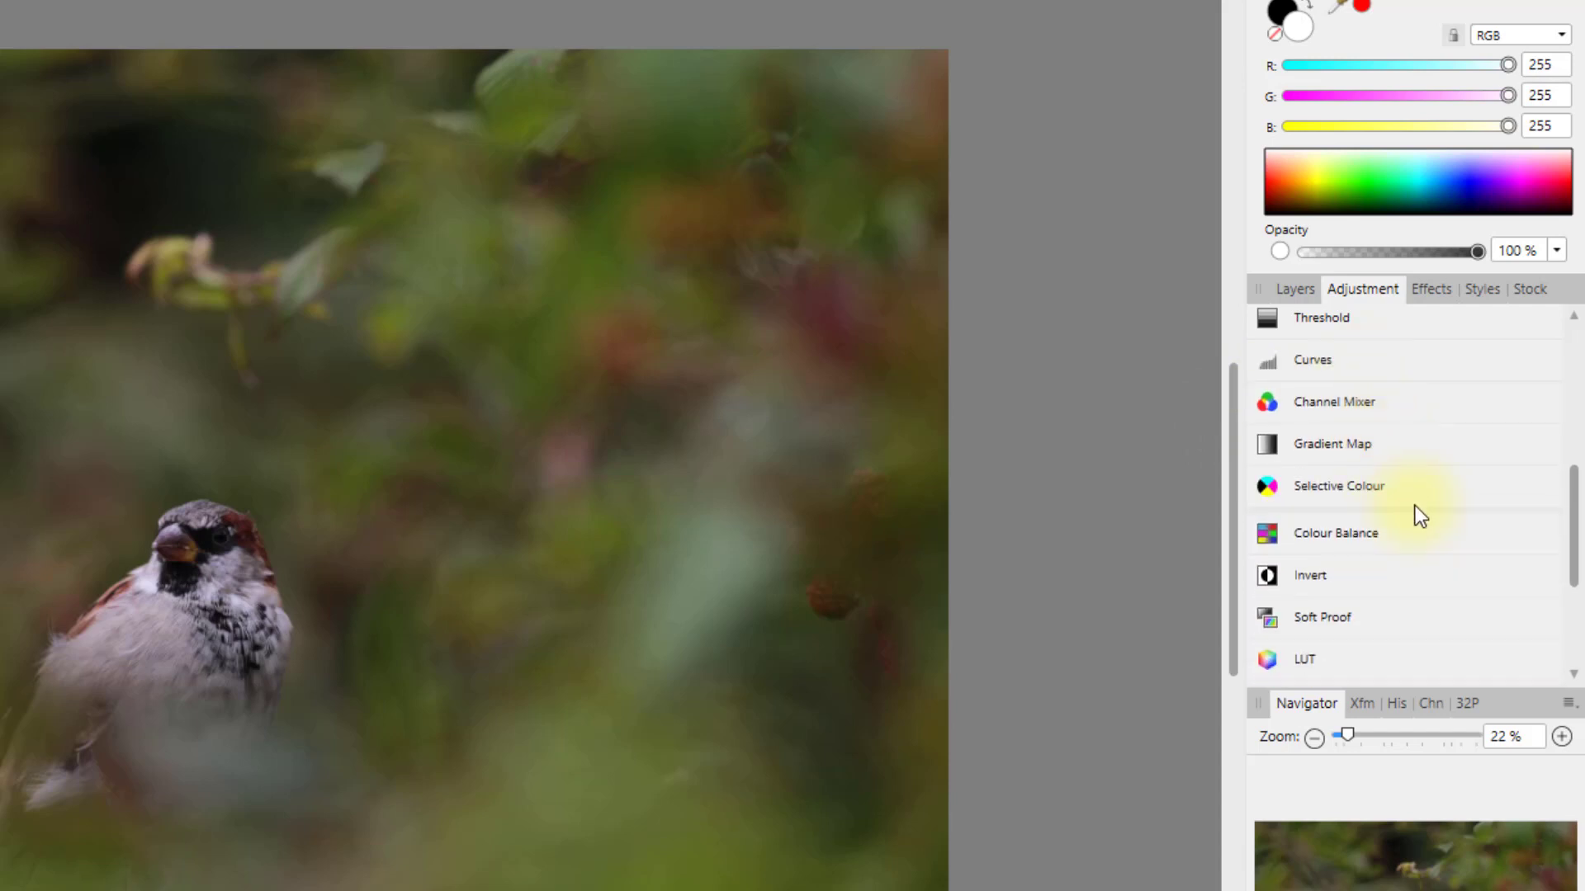
left_click(1292, 291)
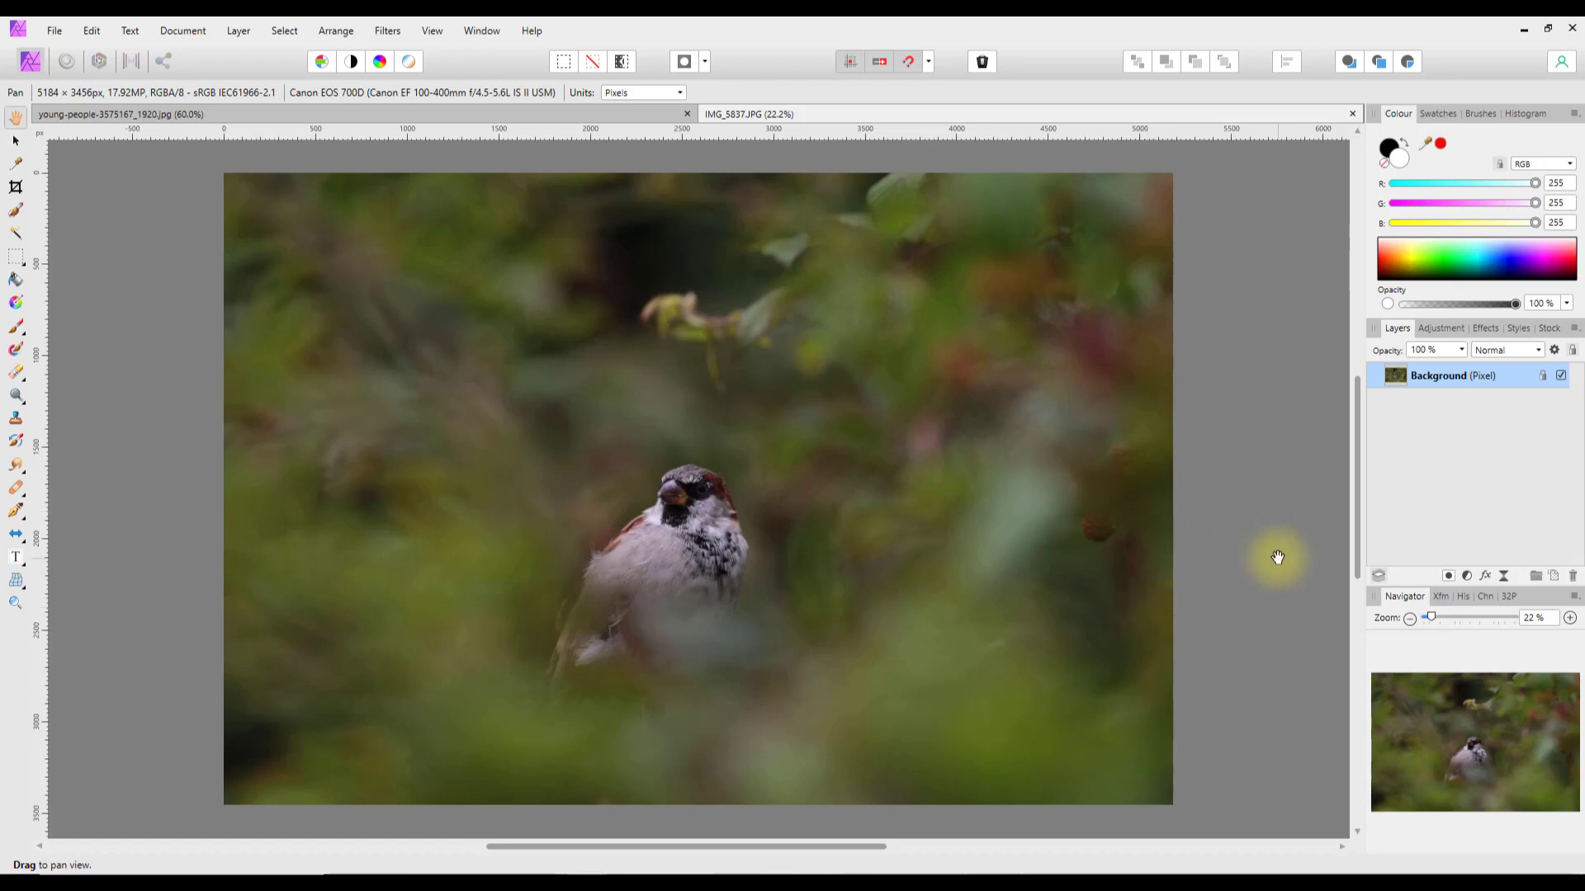
Add a LUT adjustment layer above the Background layer and move its settings dialog onto the canvas
left_click(1466, 576)
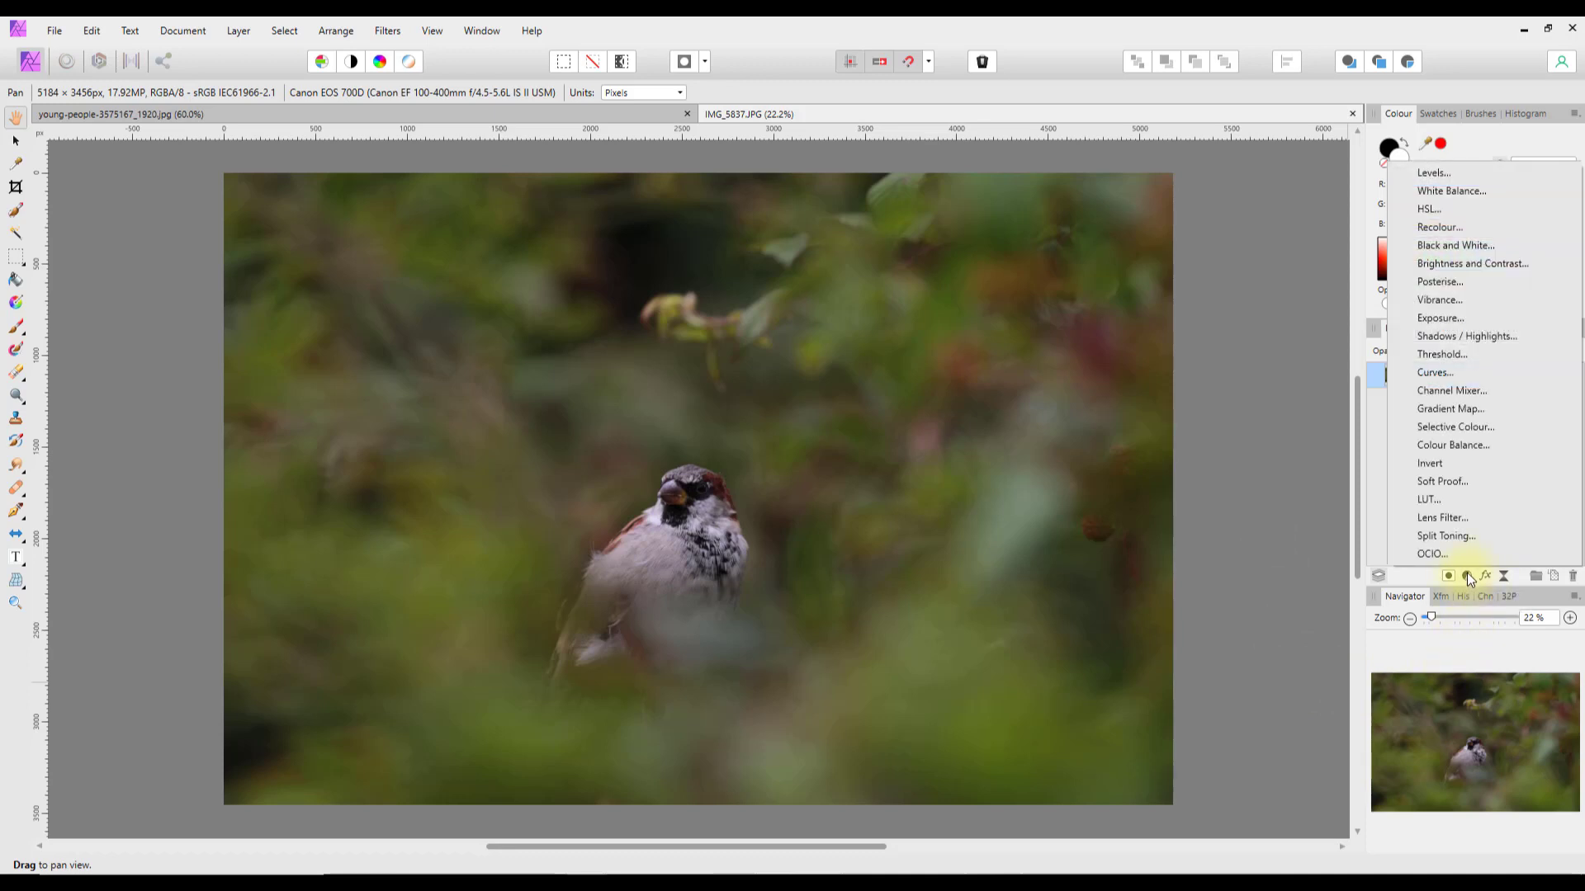
left_click(1426, 500)
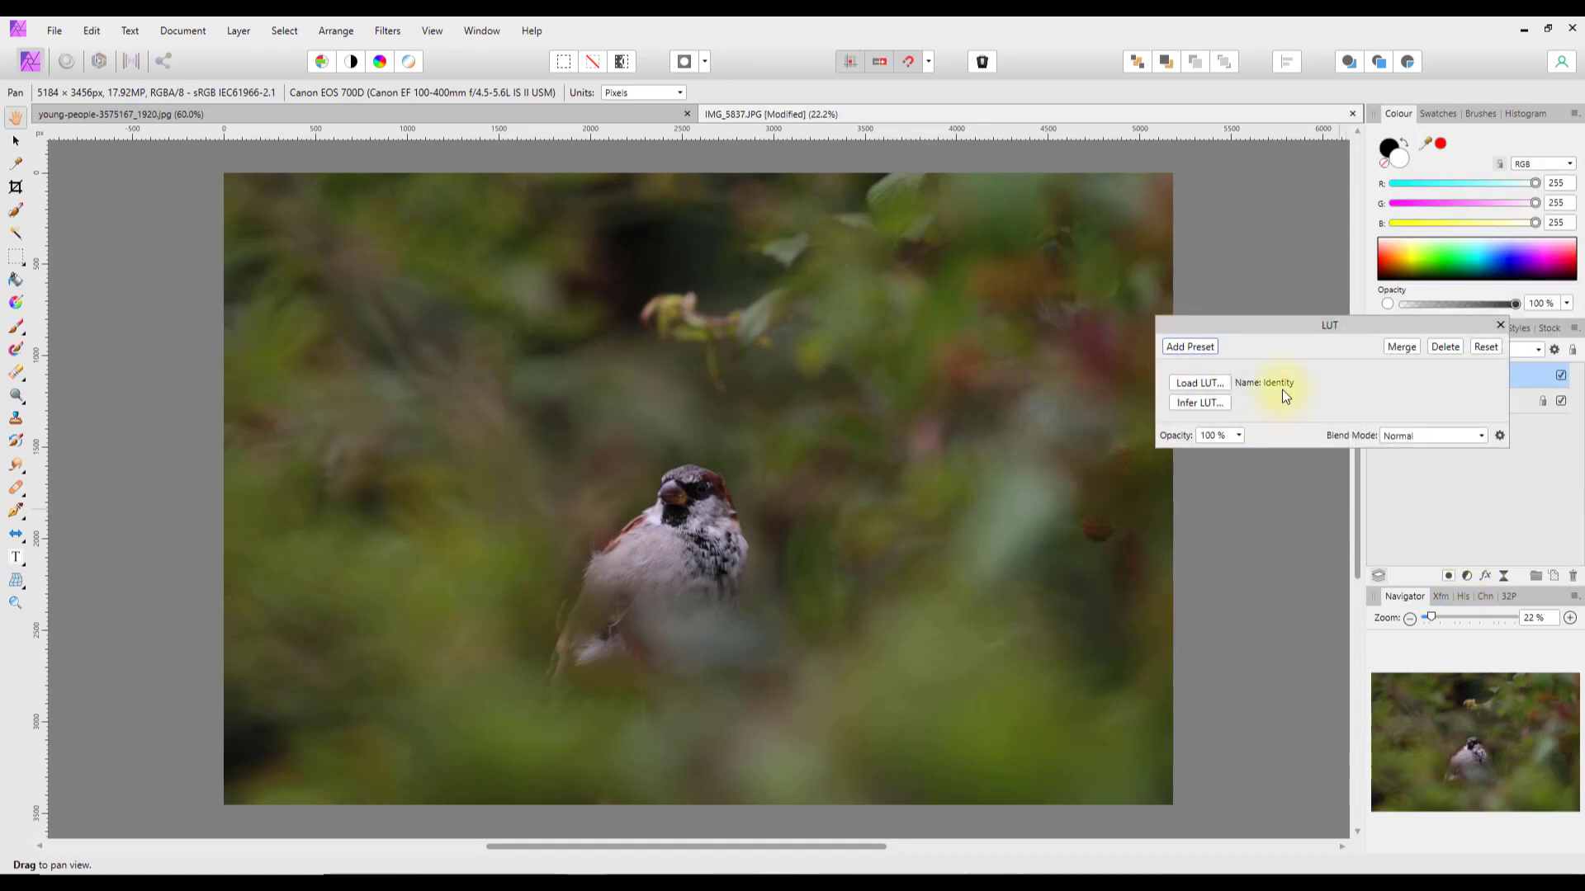
left_click_drag(1286, 324, 1003, 368)
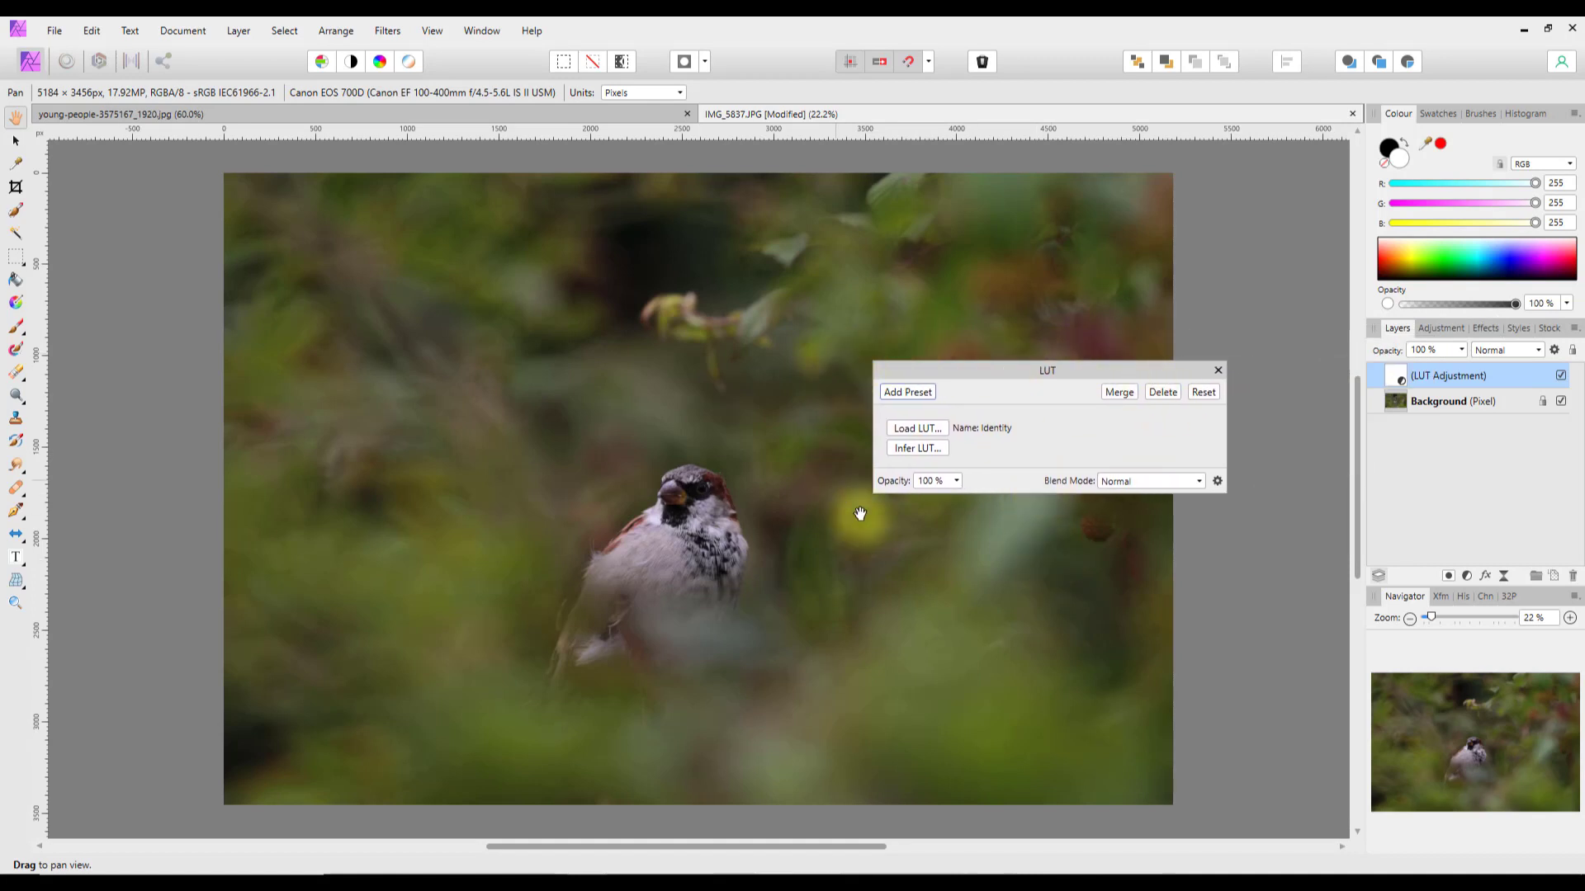
Load 02_Film LUTs_Vintage.cube from the 02_Film_LUTs_Vintage folder in Downloads and compare the photo with the LUT adjustment hidden and shown
left_click(913, 429)
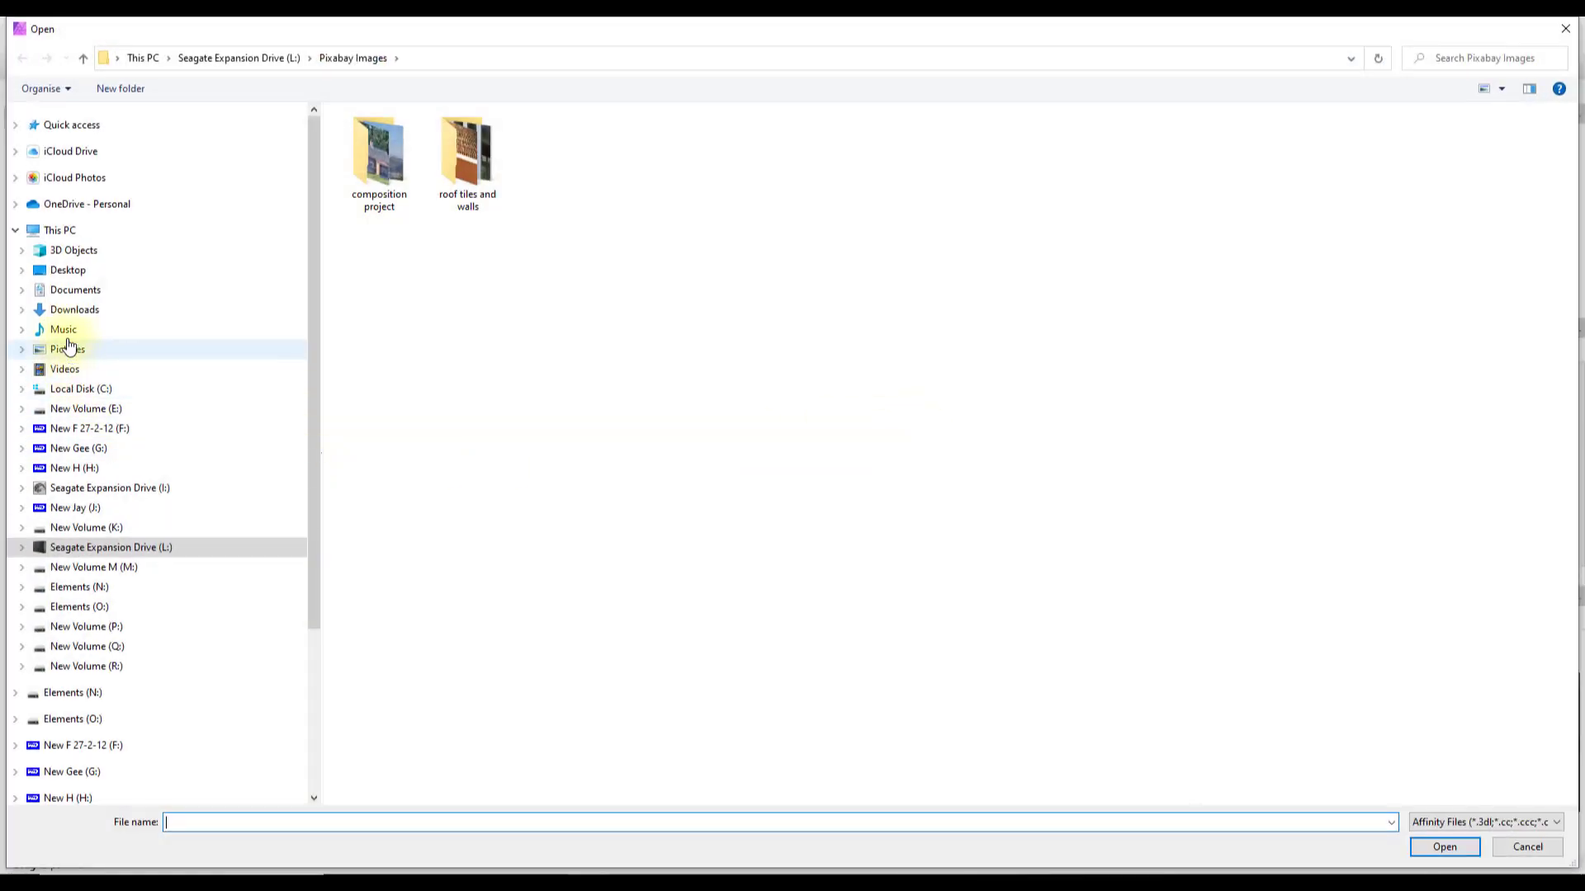
left_click(58, 308)
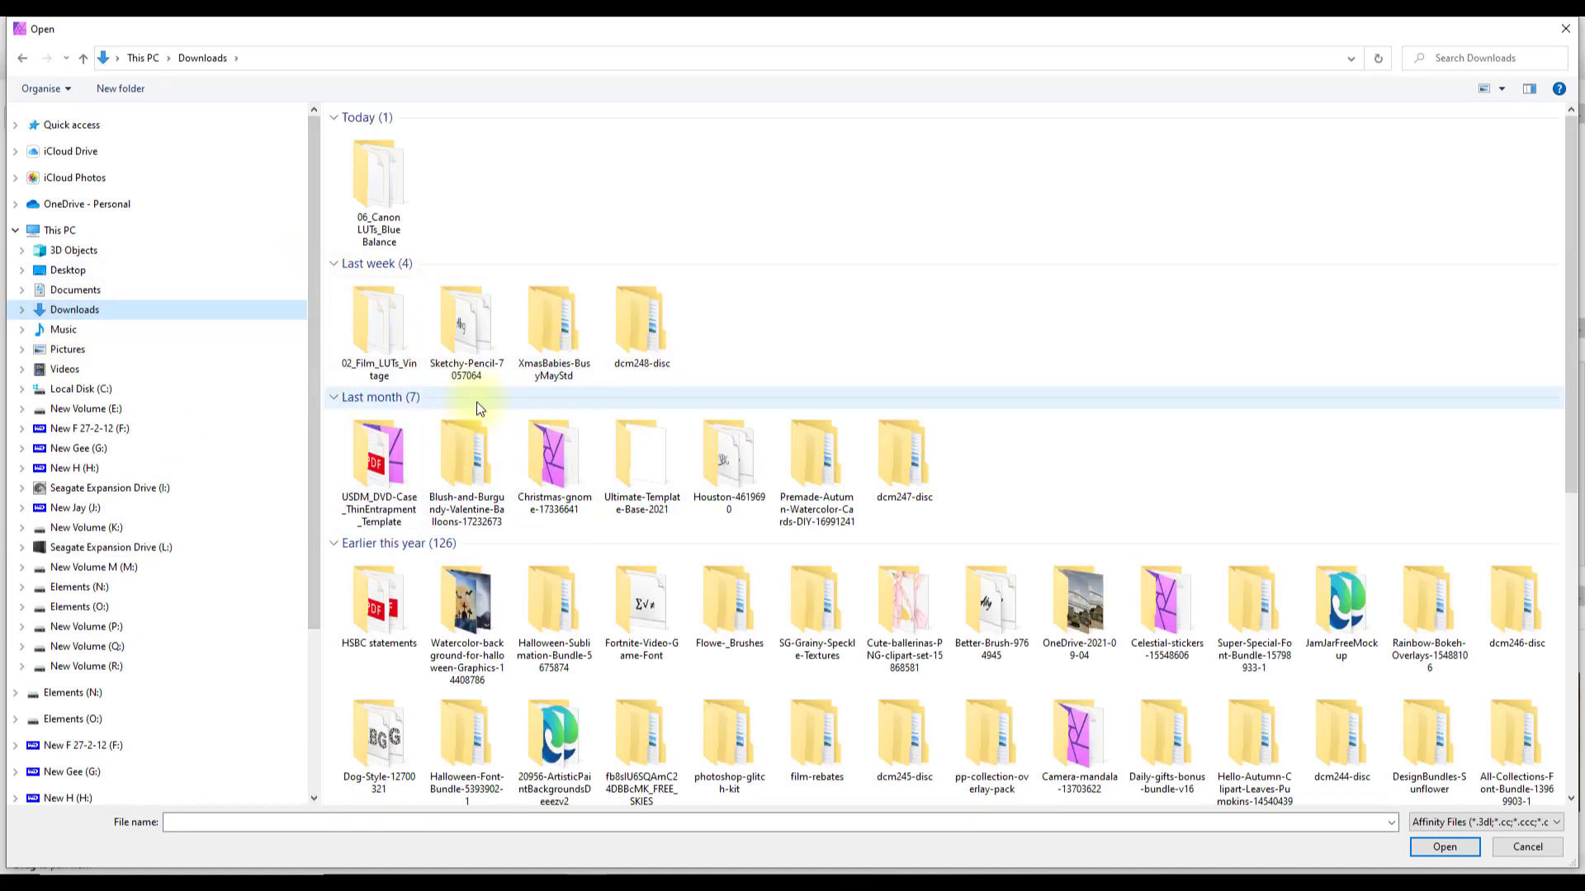
double_click(360, 317)
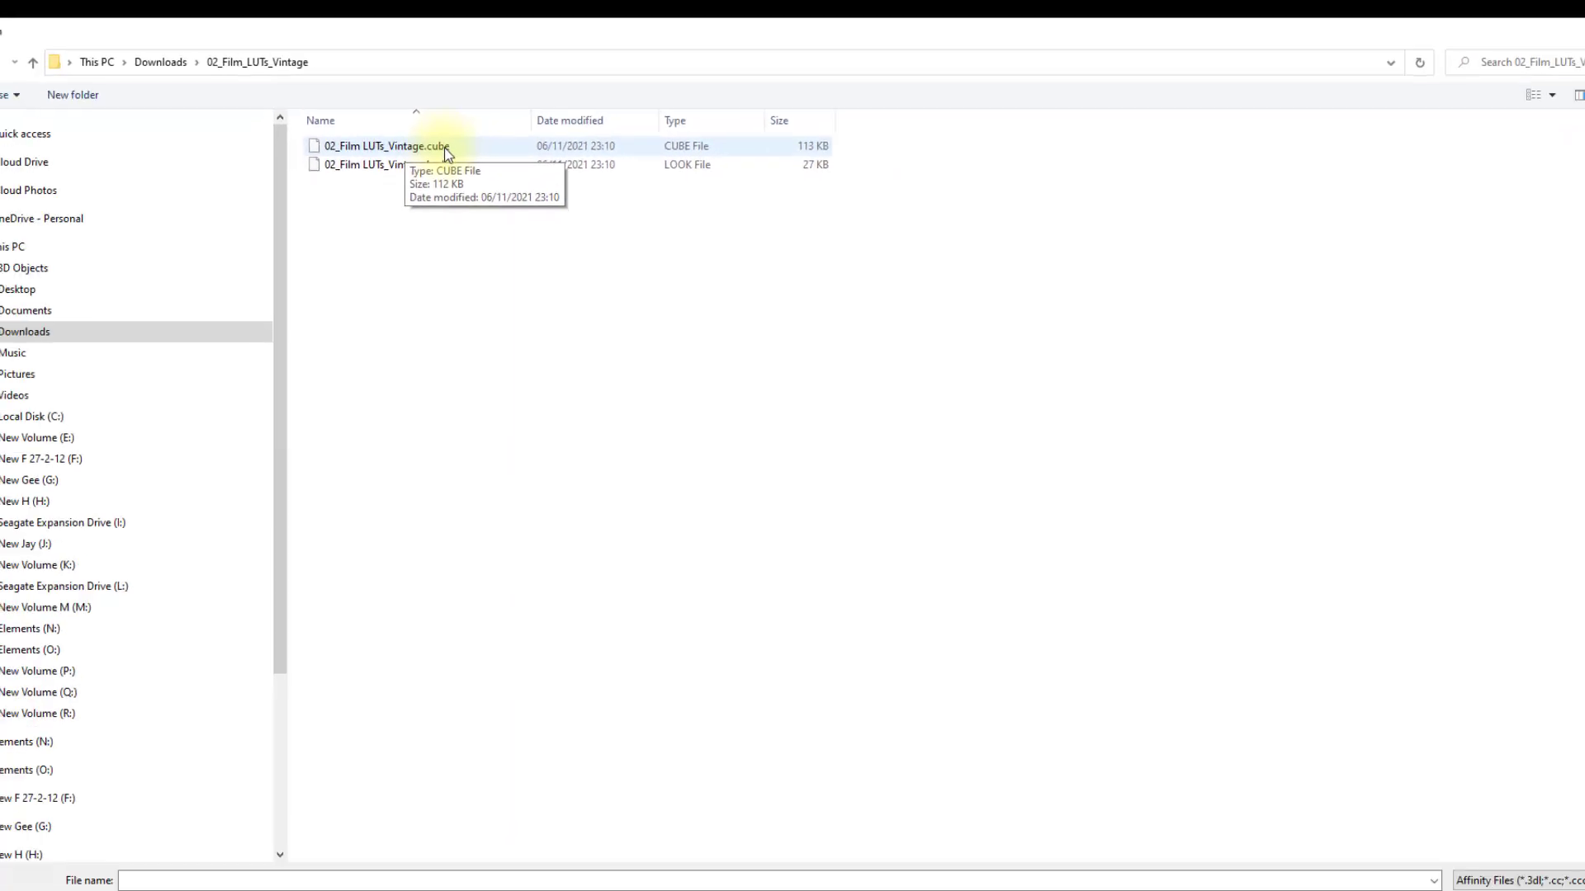
left_click(430, 137)
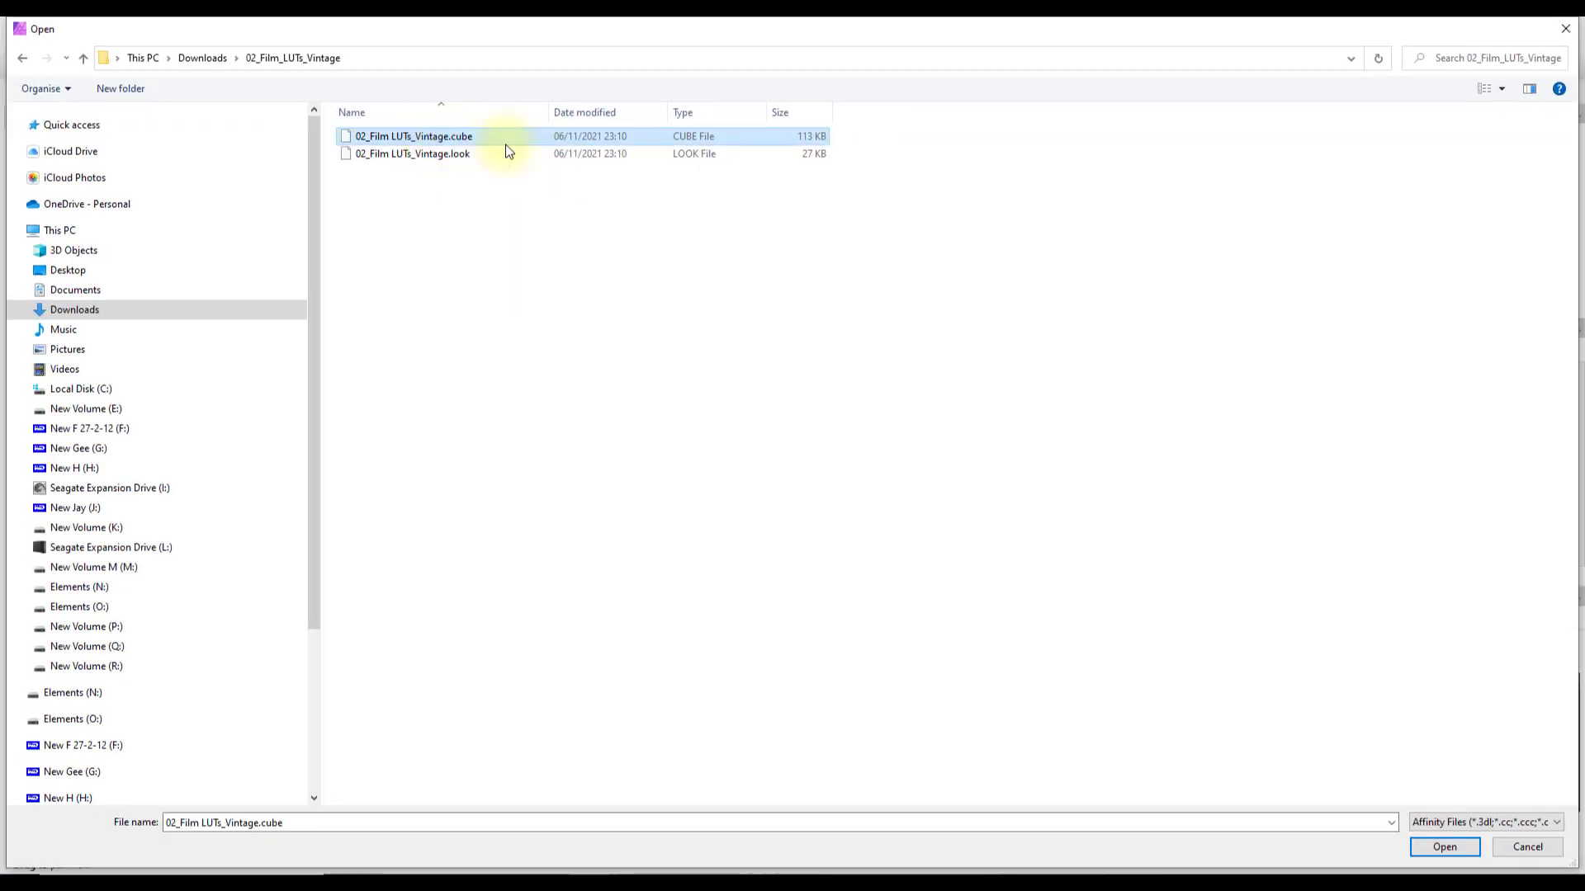
left_click(1446, 848)
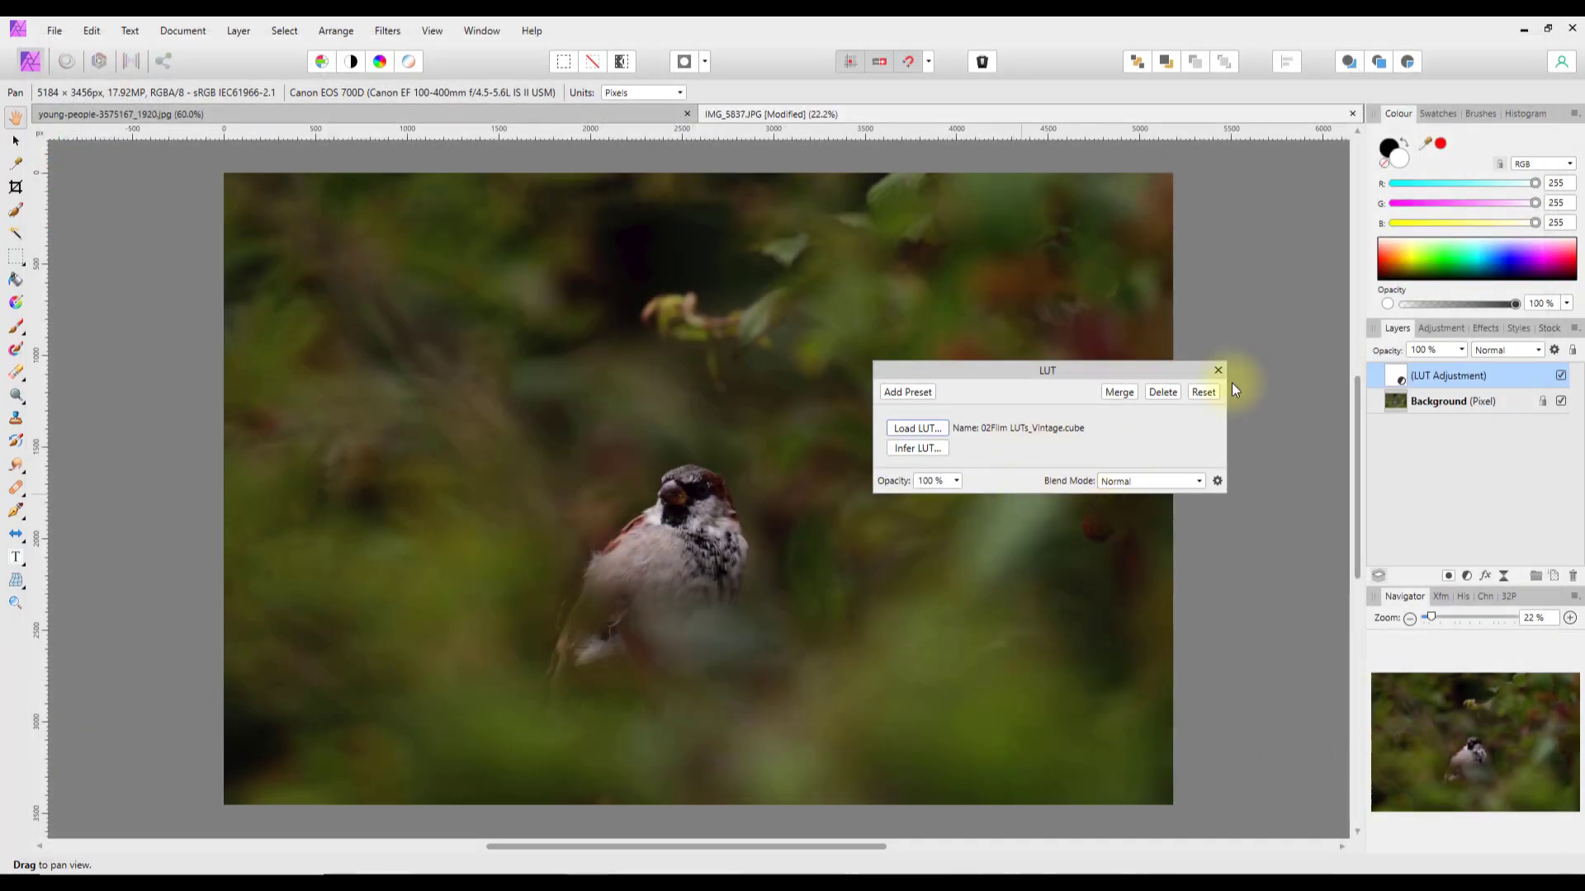
left_click(1562, 377)
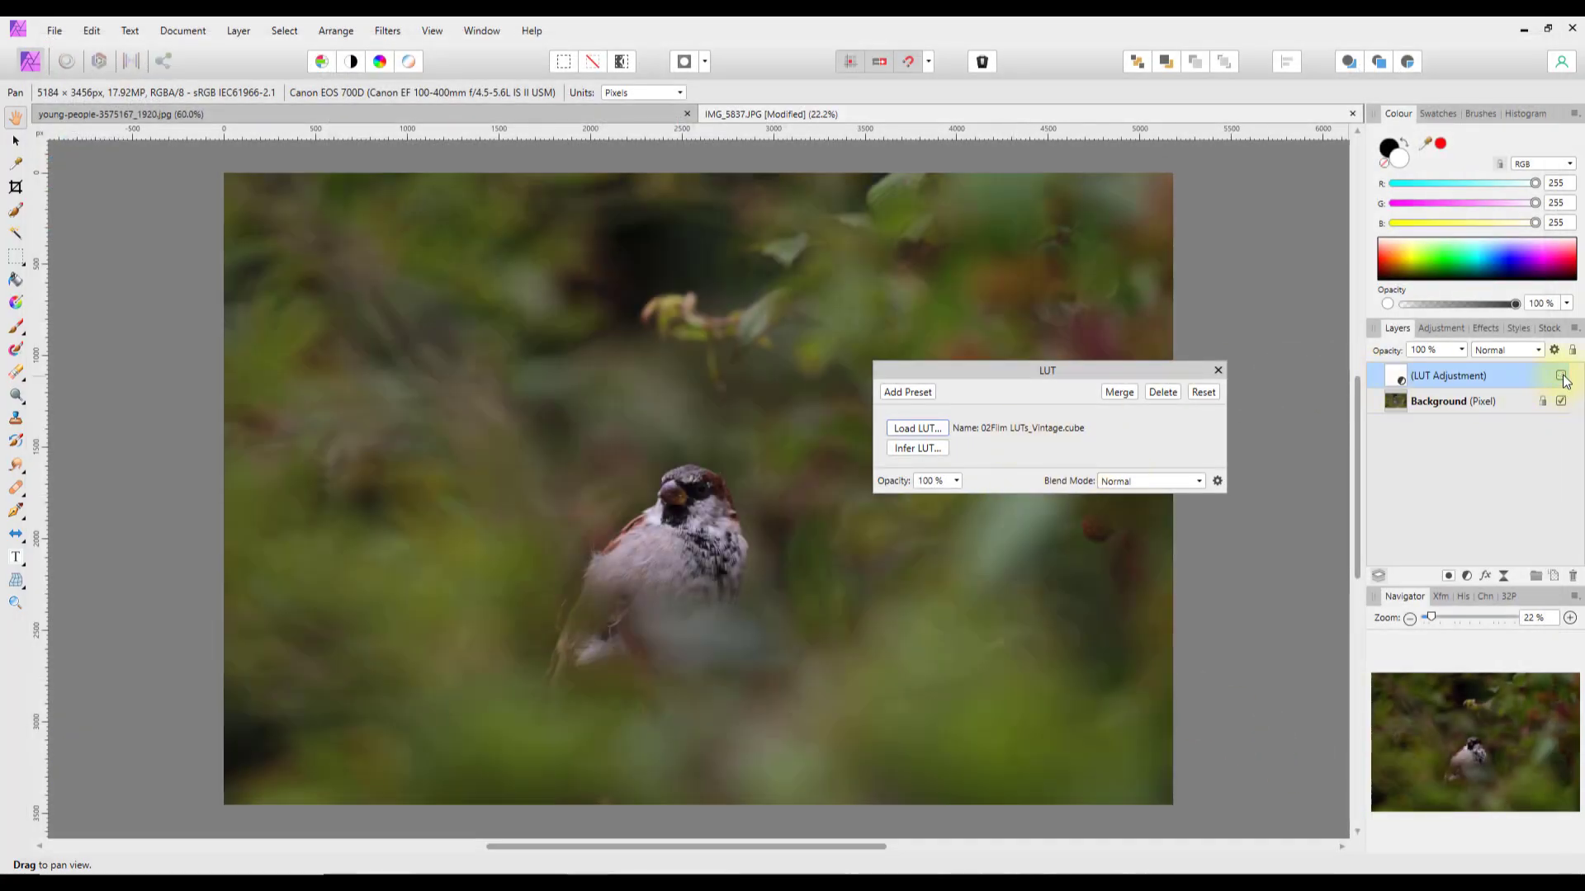
left_click(1562, 377)
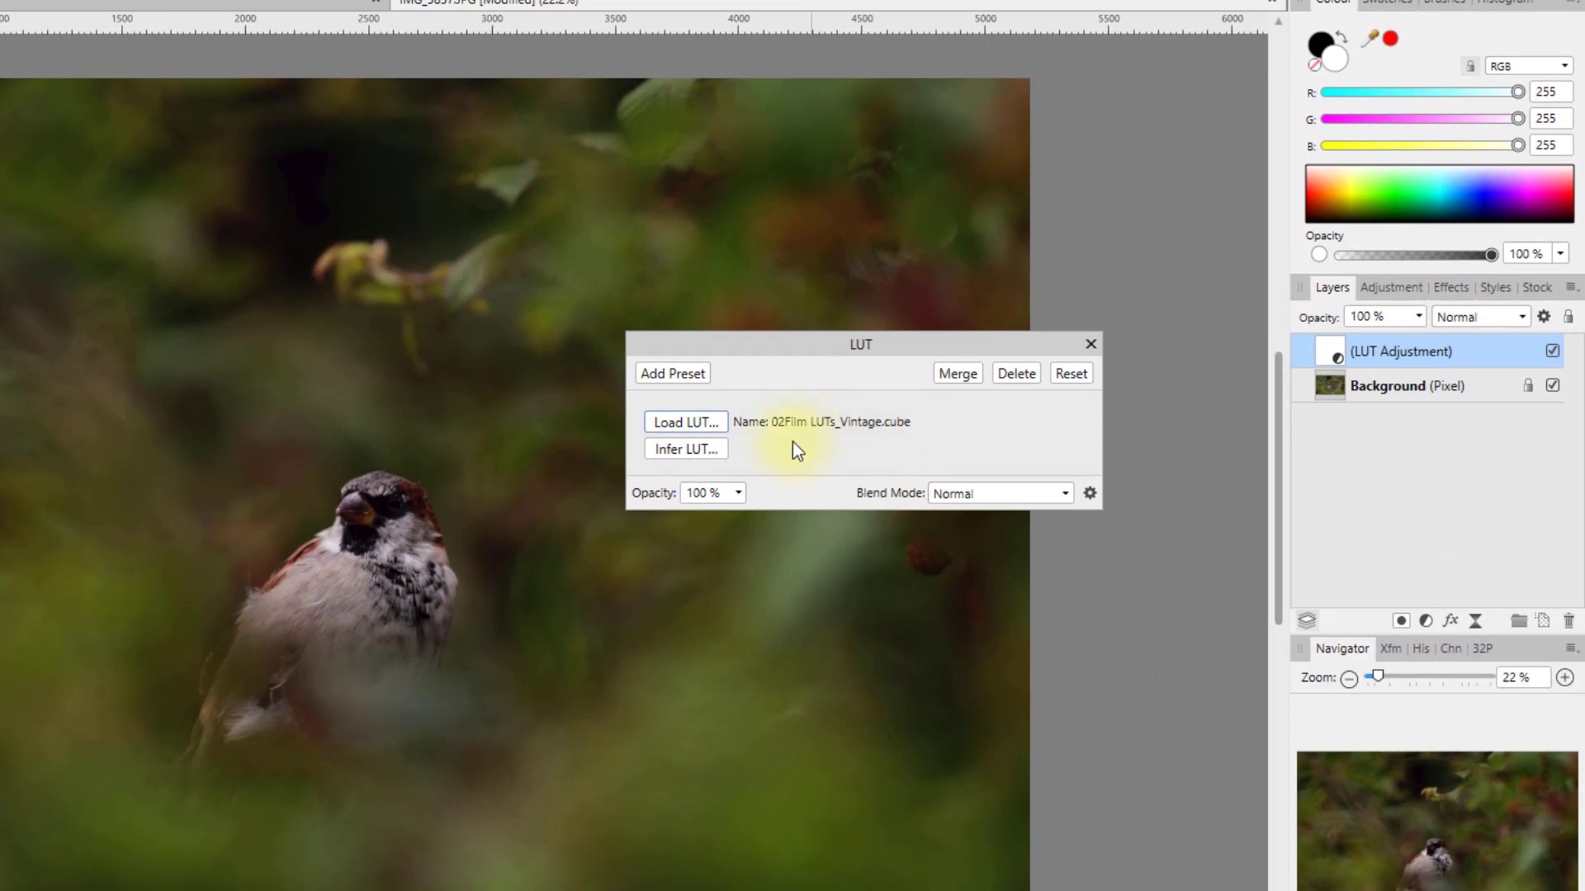
left_click(673, 374)
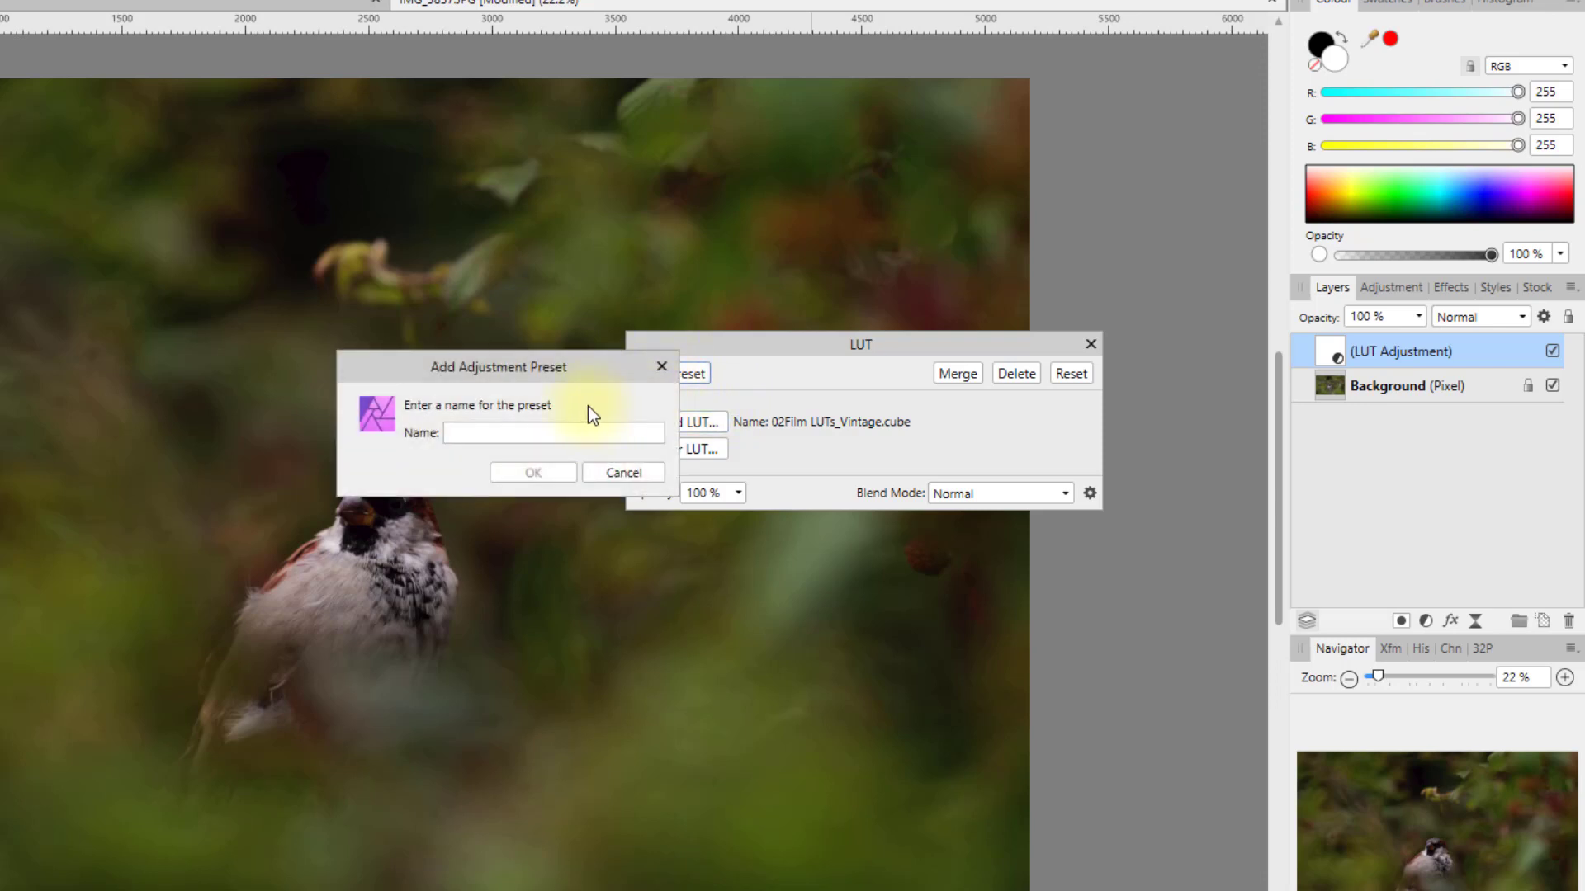
left_click_drag(591, 378, 495, 355)
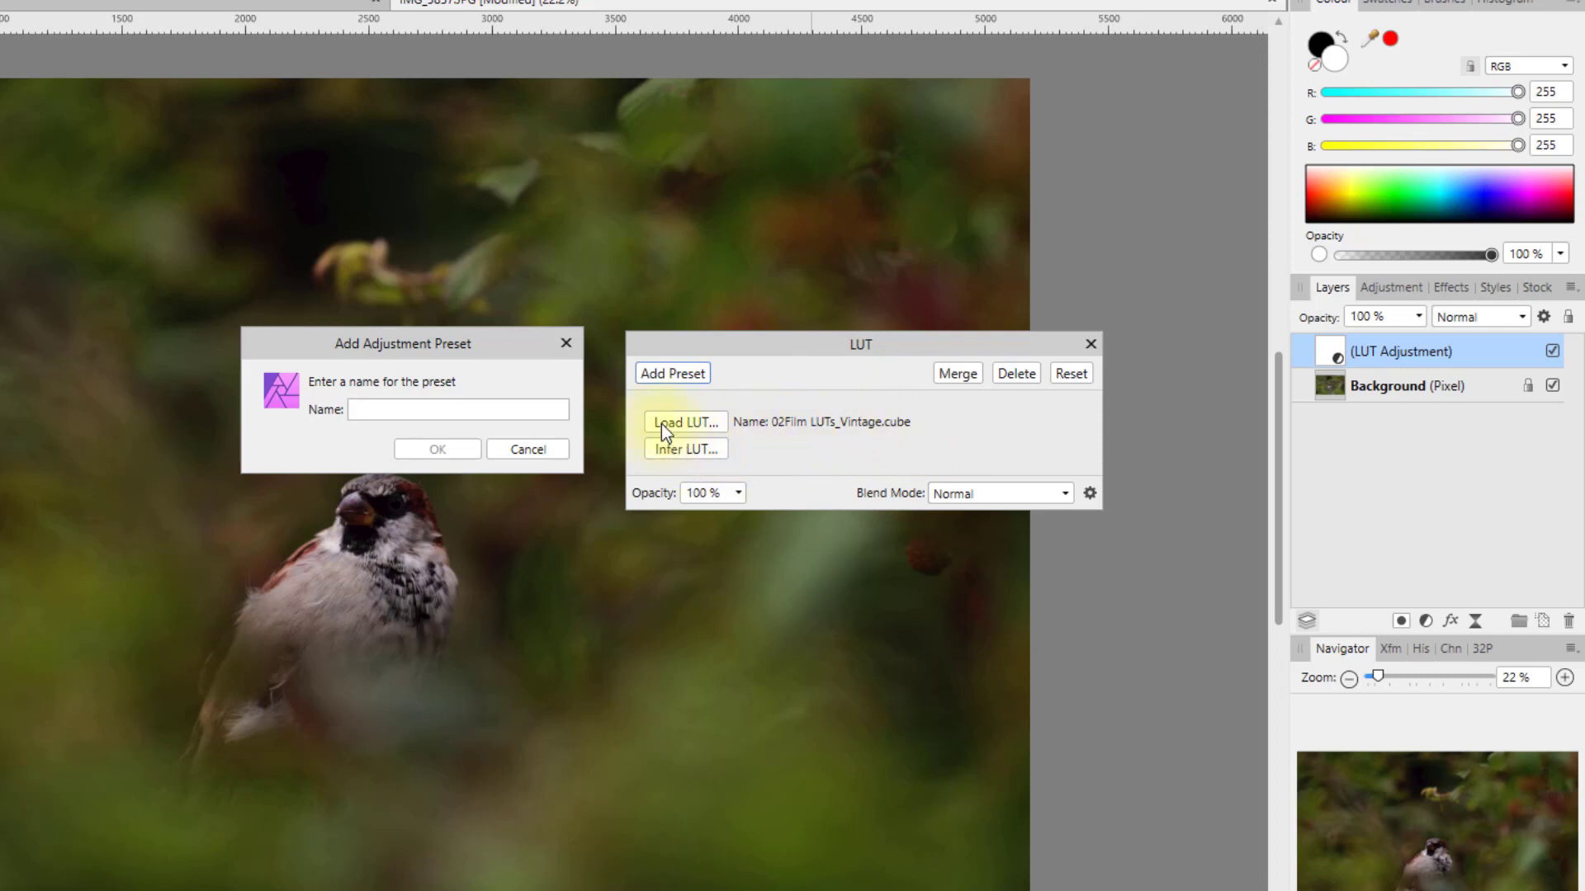
left_click(468, 413)
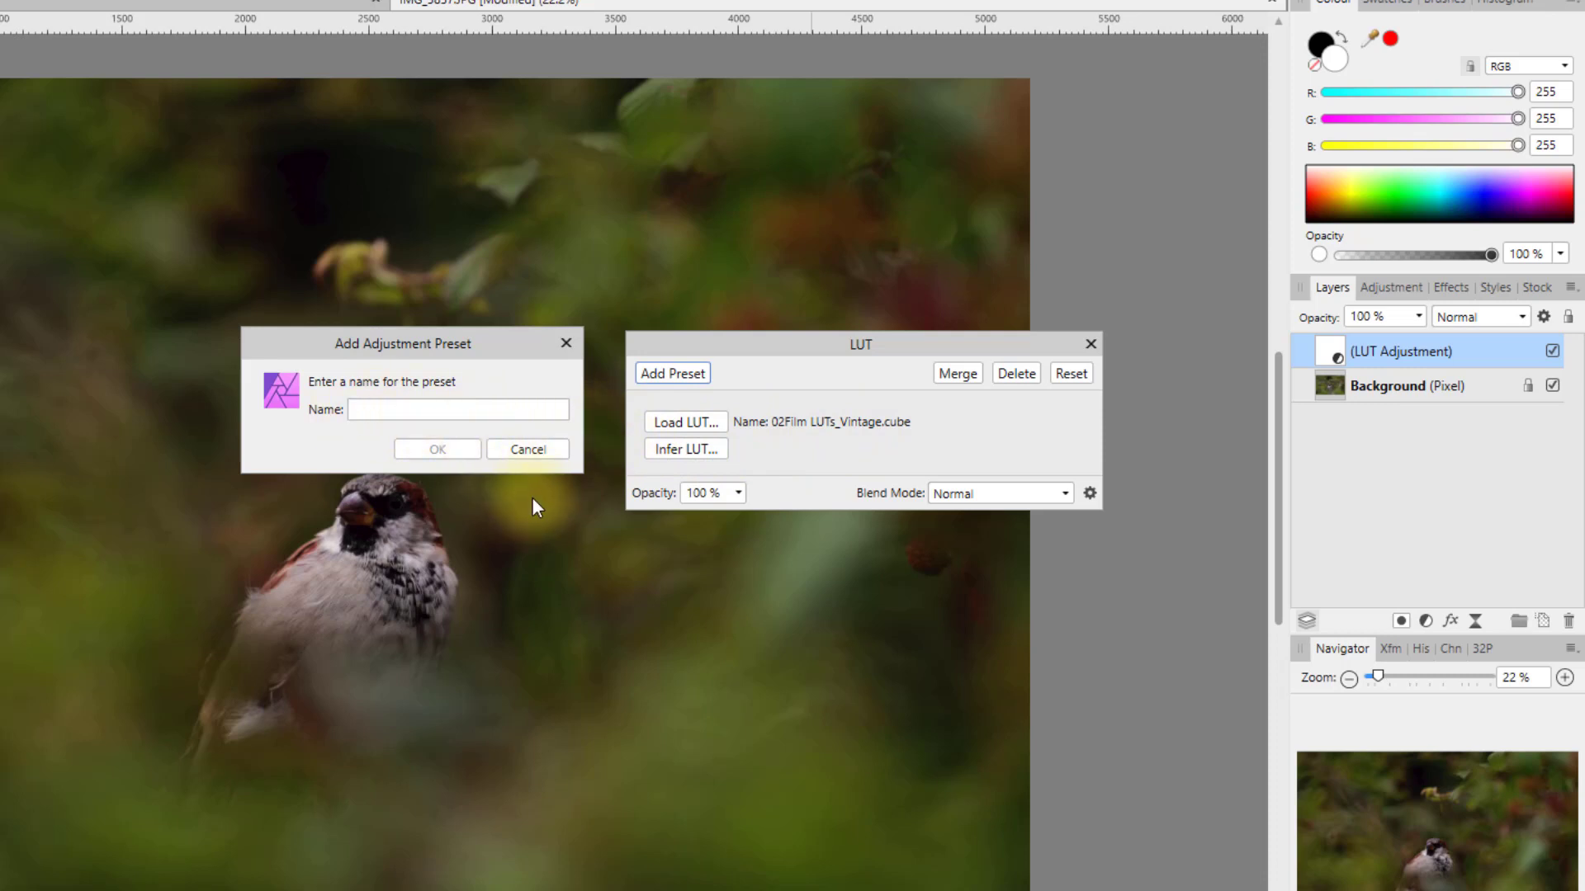
left_click(541, 453)
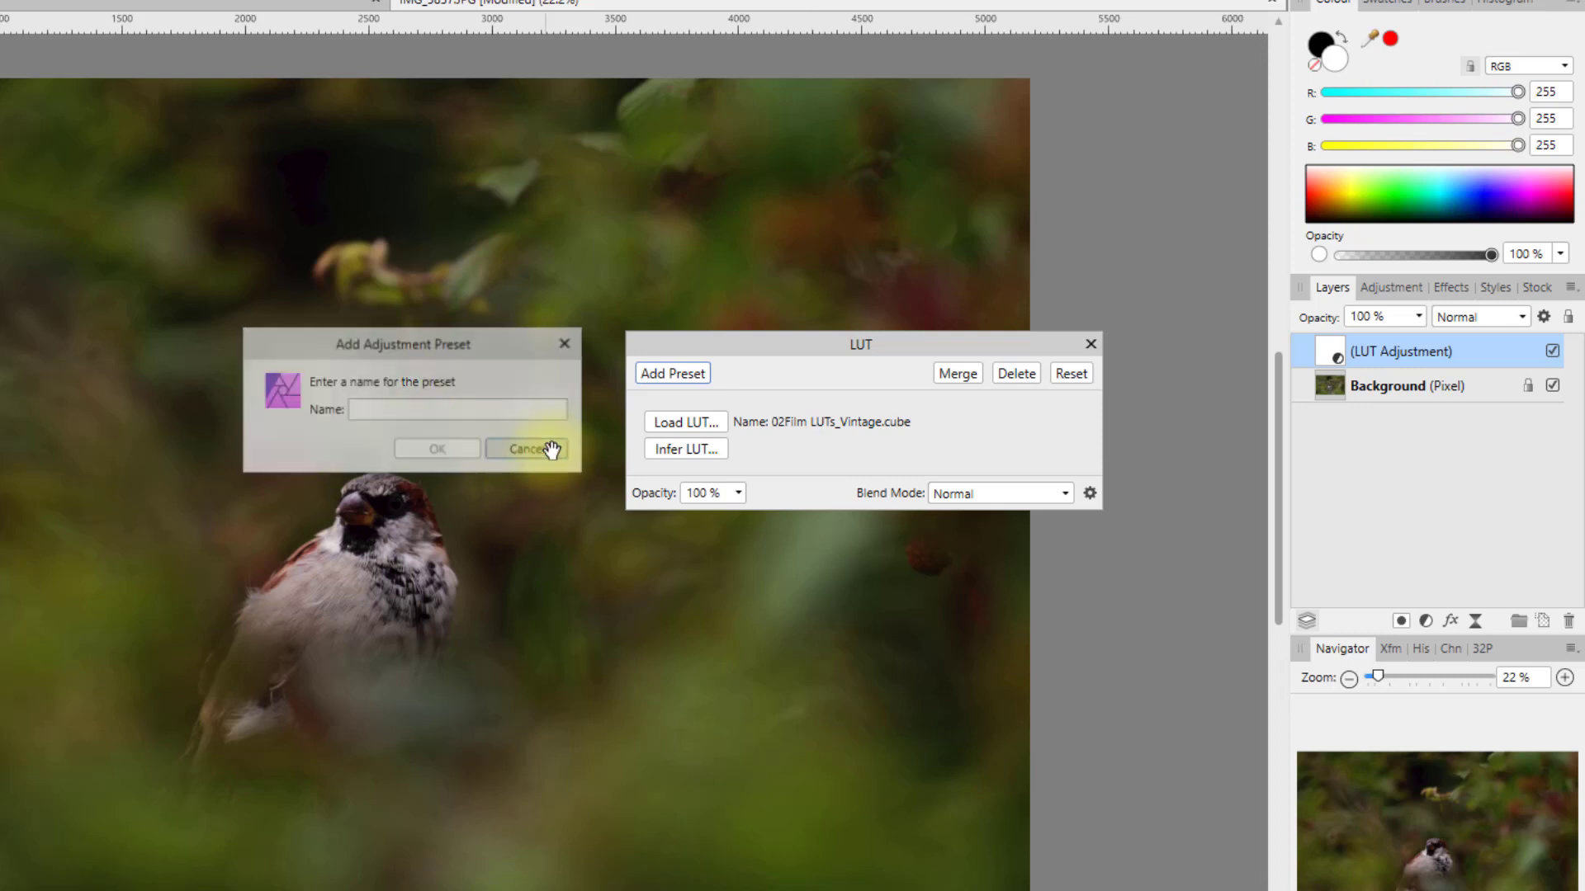
Delete the LUT adjustment layer and examine the saved presets listed for the LUT adjustment, including 02Film LUTs Vintage Film Look
left_click(1017, 373)
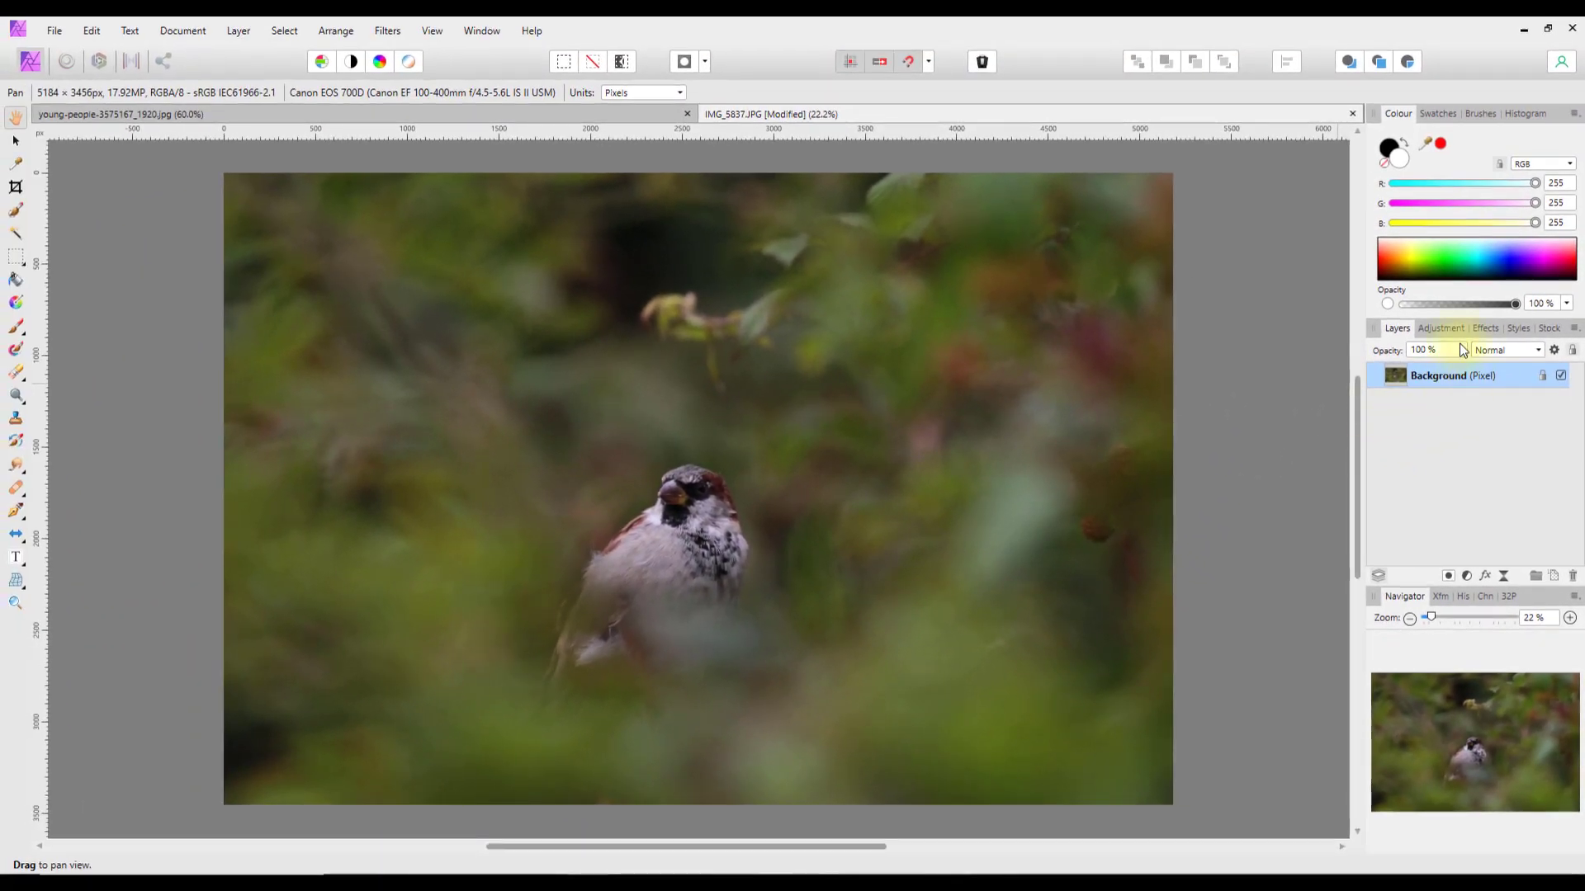
left_click(1458, 330)
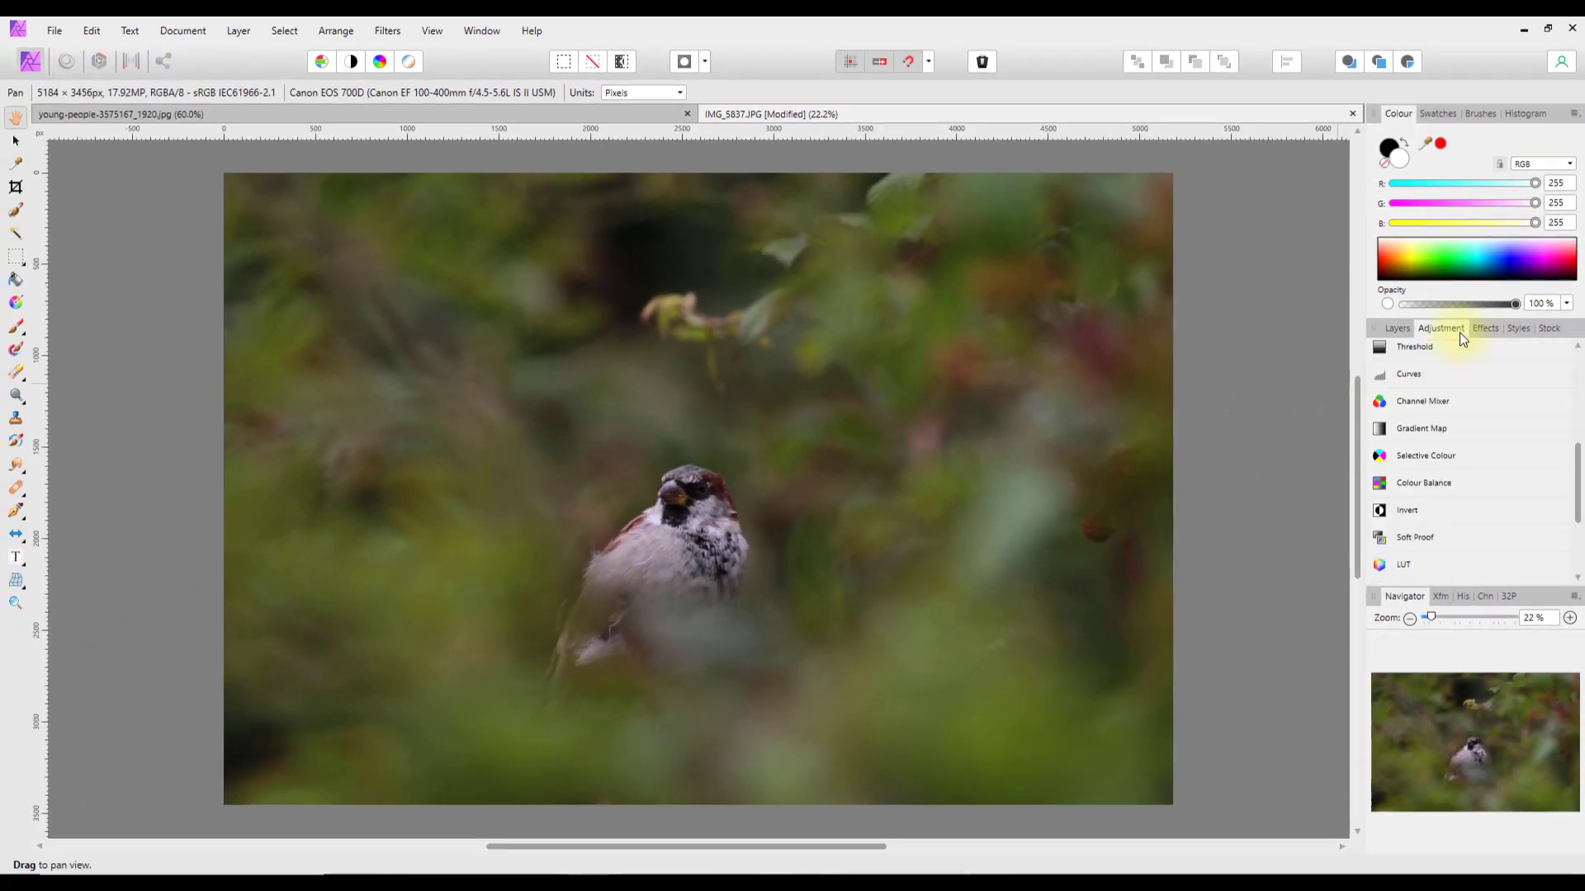
left_click_drag(1579, 475, 1578, 537)
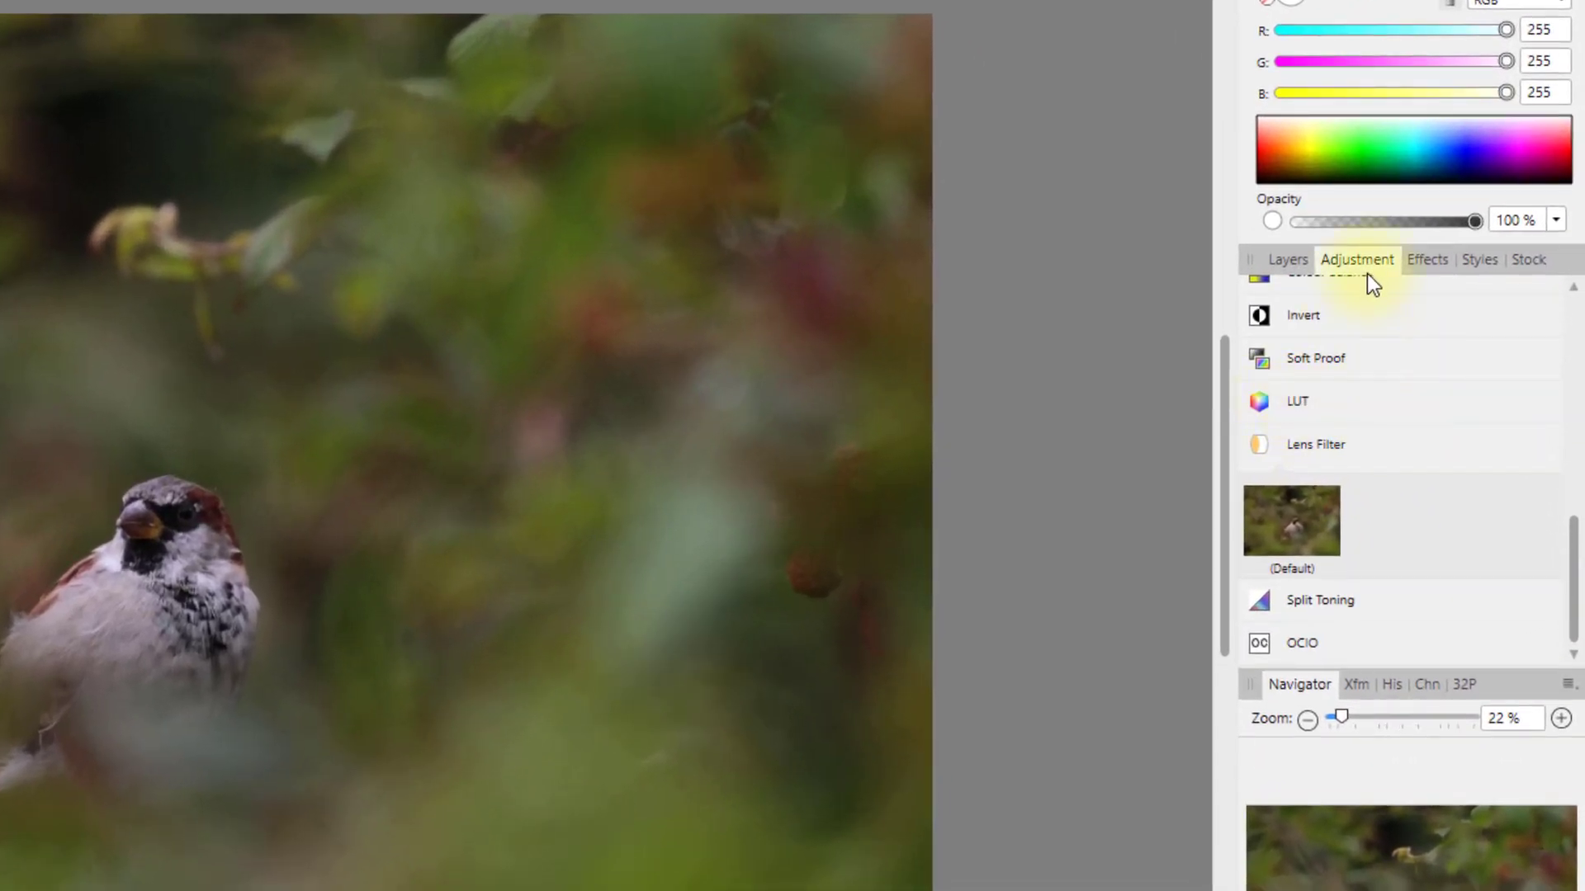
left_click(1318, 400)
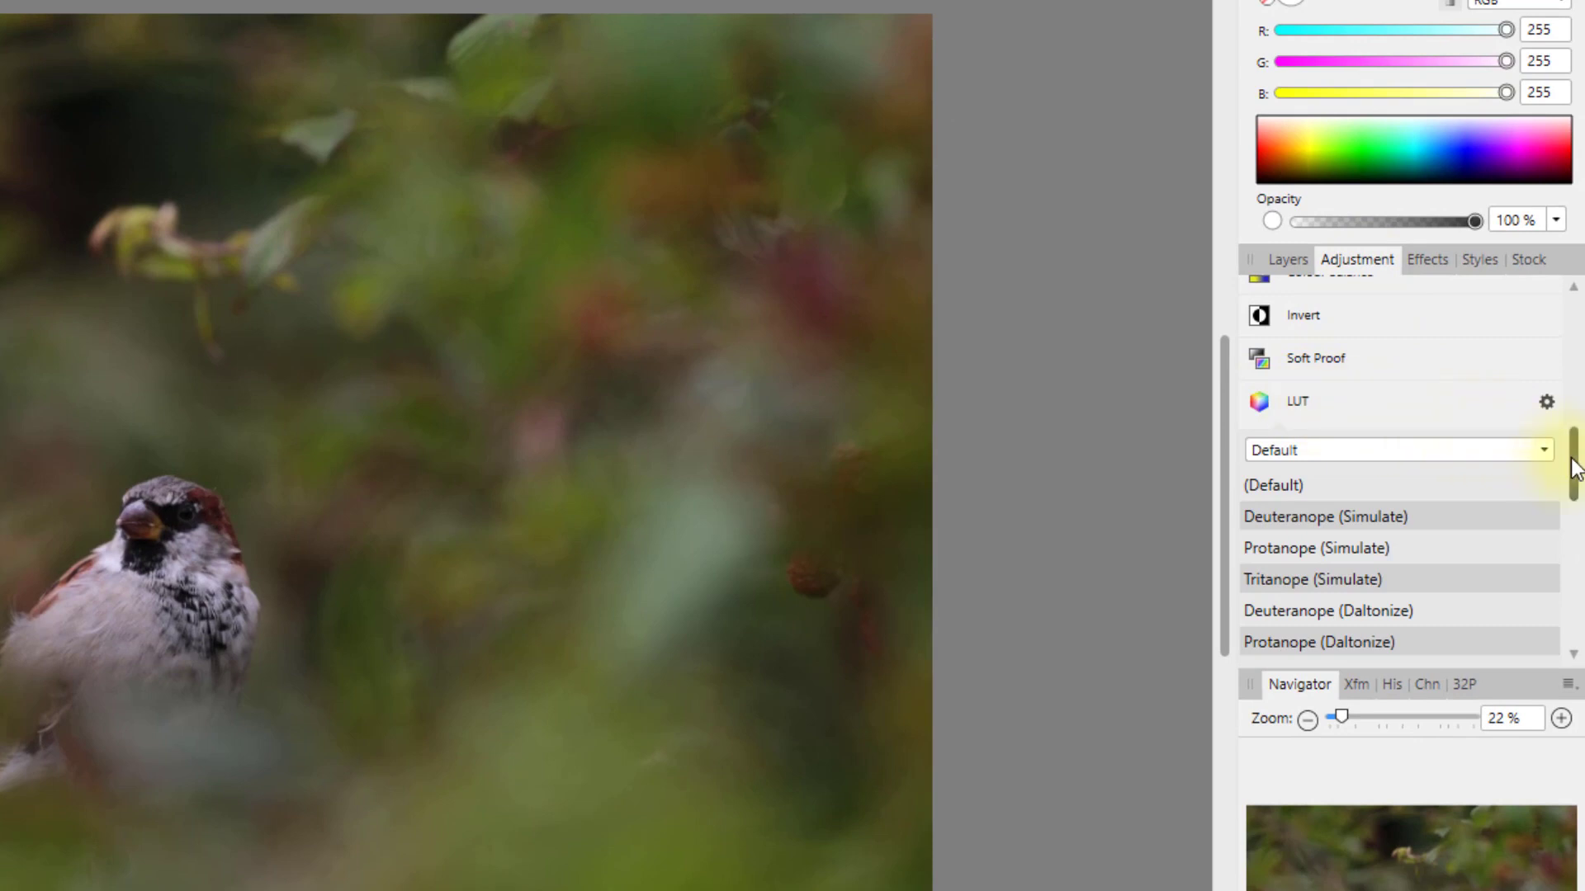
left_click_drag(1577, 466, 1575, 593)
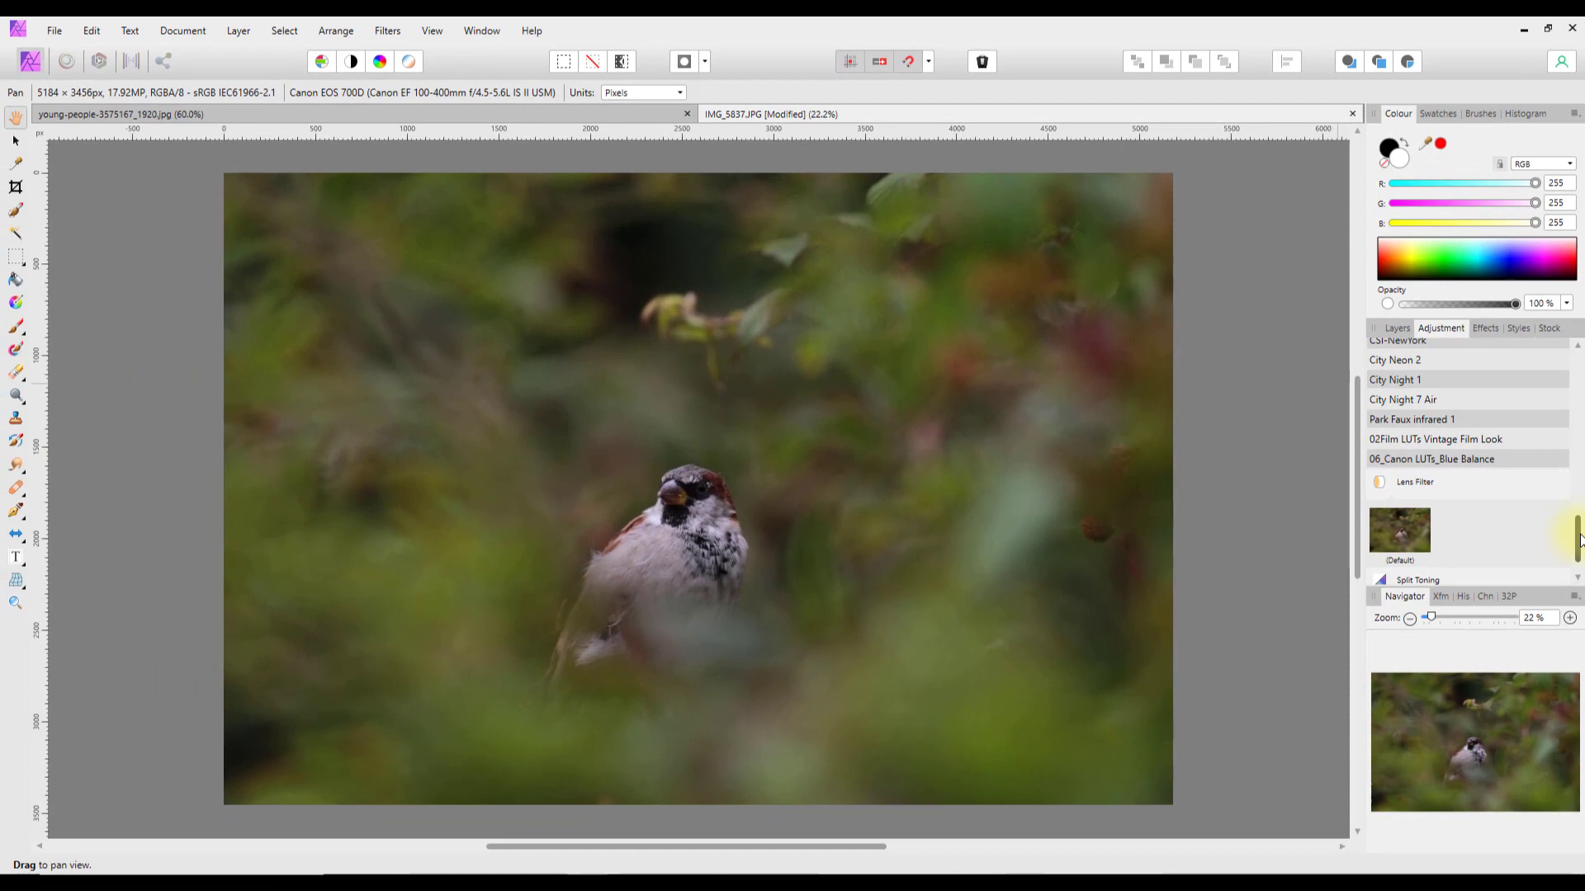
scroll(1578, 535, "up", 2)
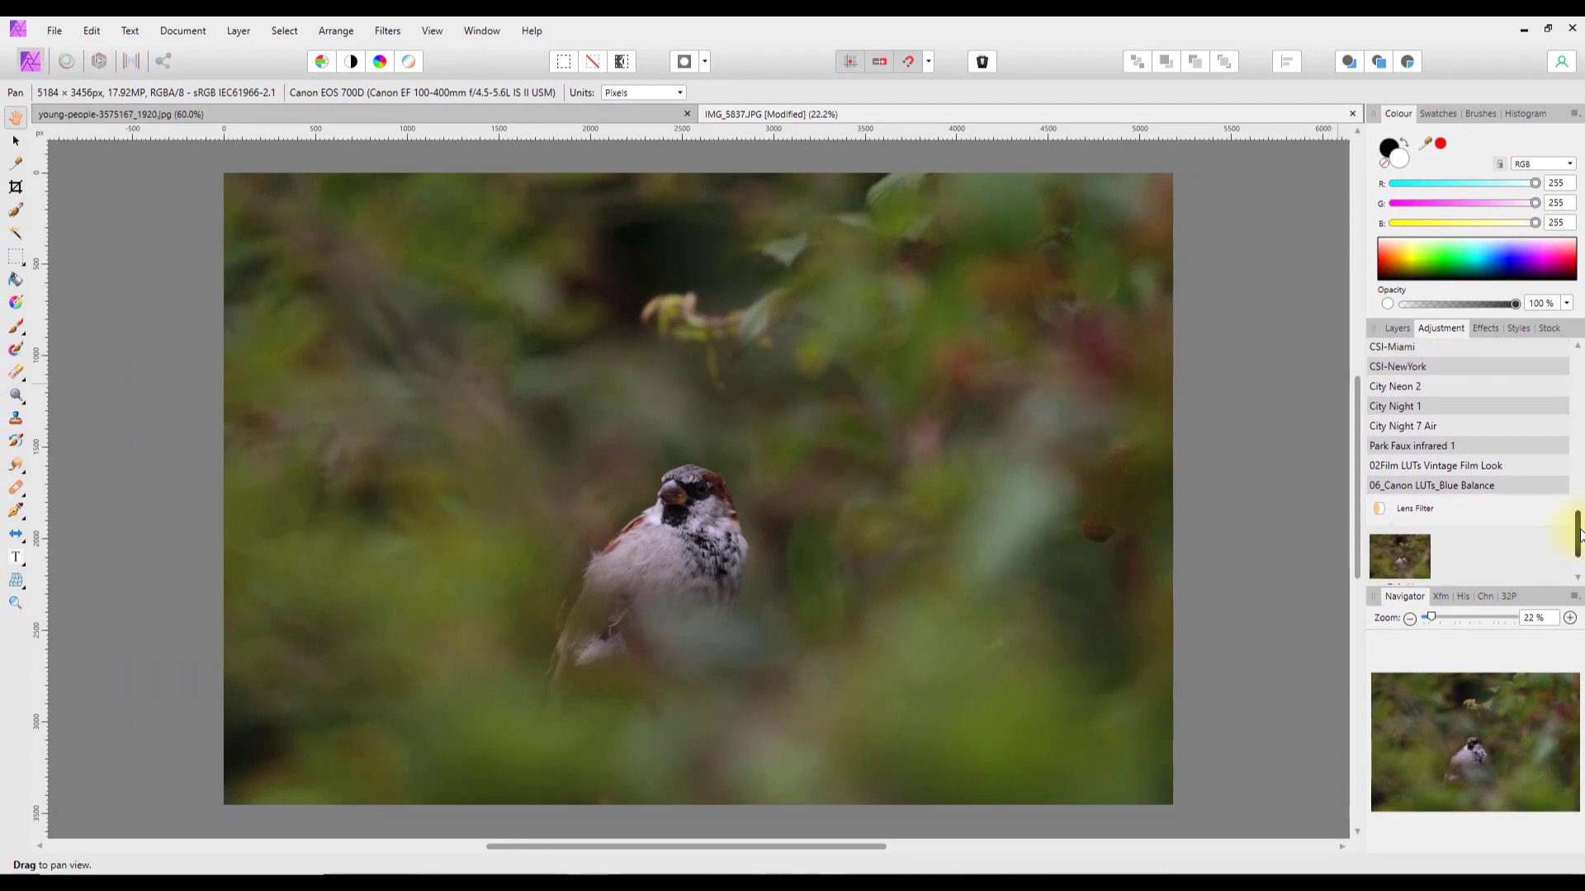
scroll(1578, 535, "up", 2)
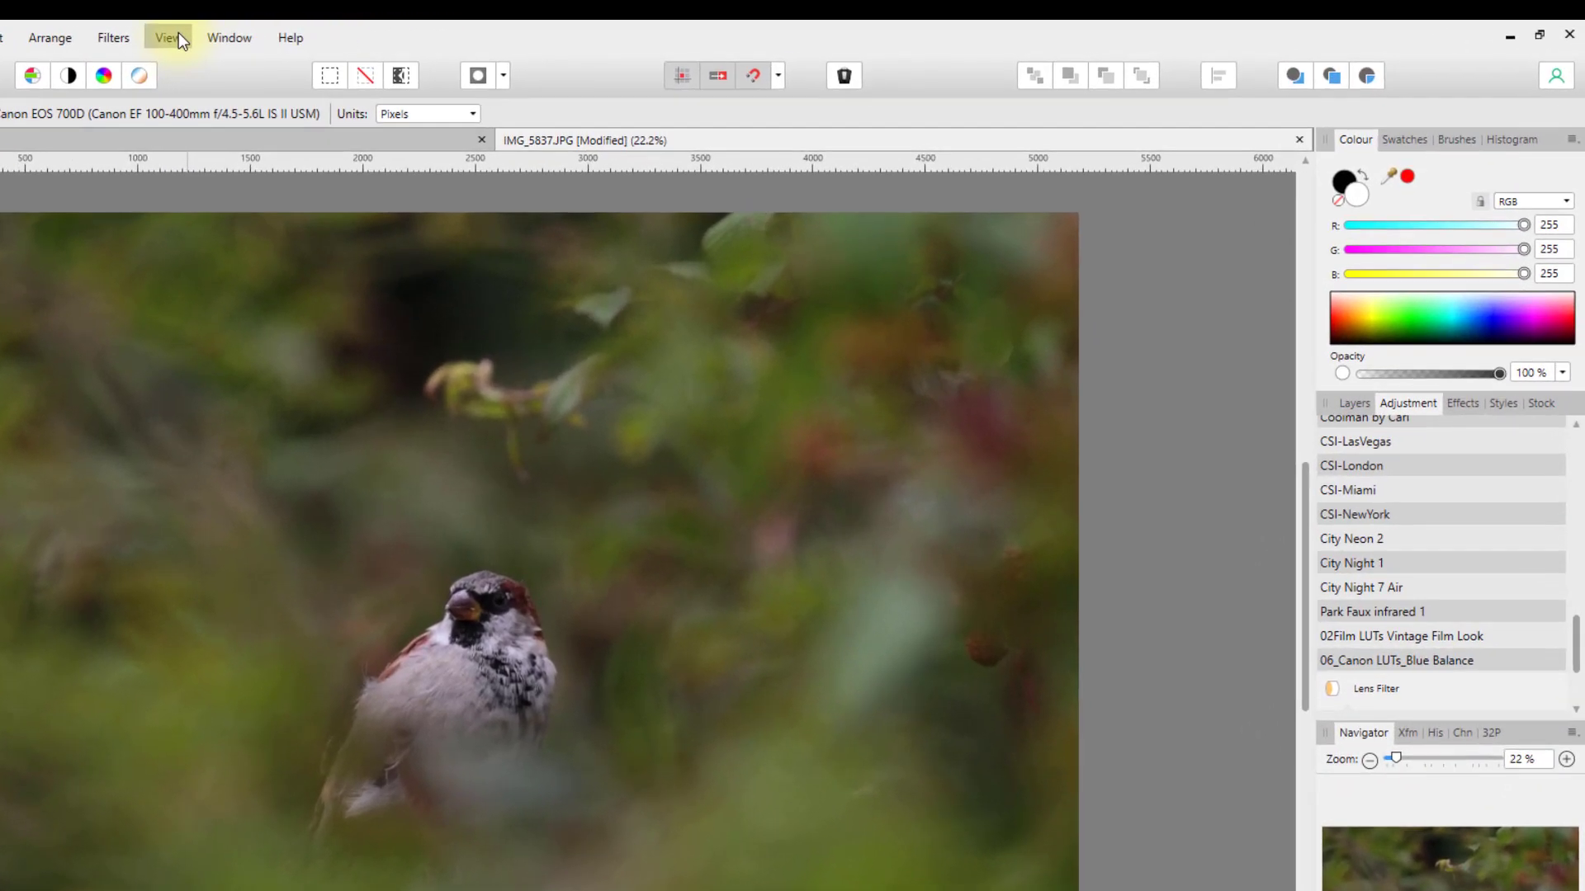
Show the Macro and Library studio panels in the workspace and bring the empty macro list to the front
left_click(178, 37)
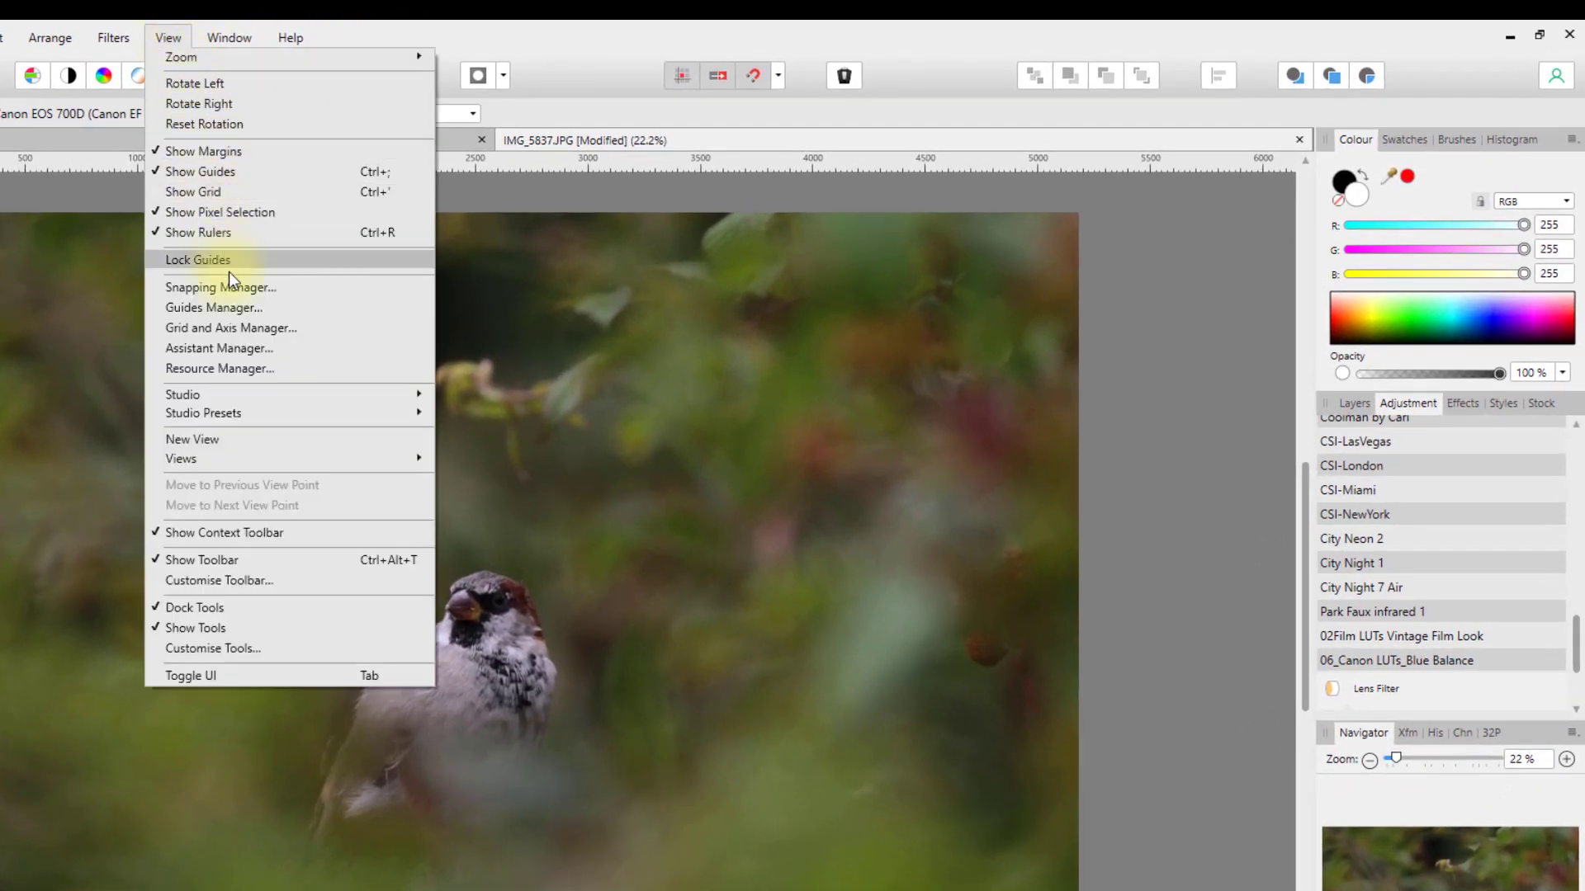
mouse_move(304, 398)
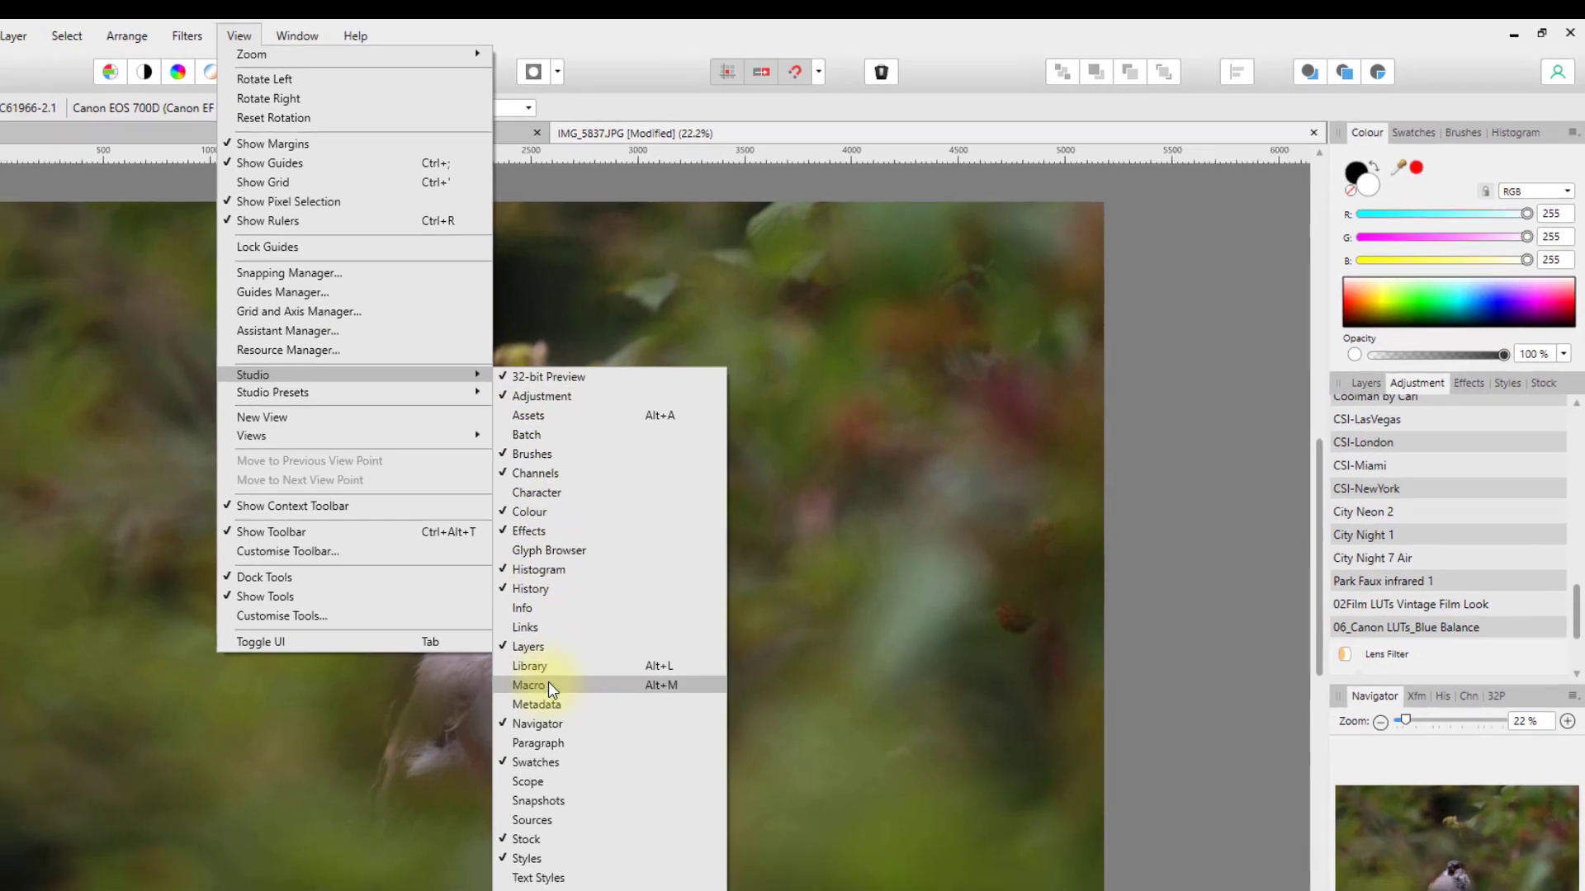
left_click(548, 685)
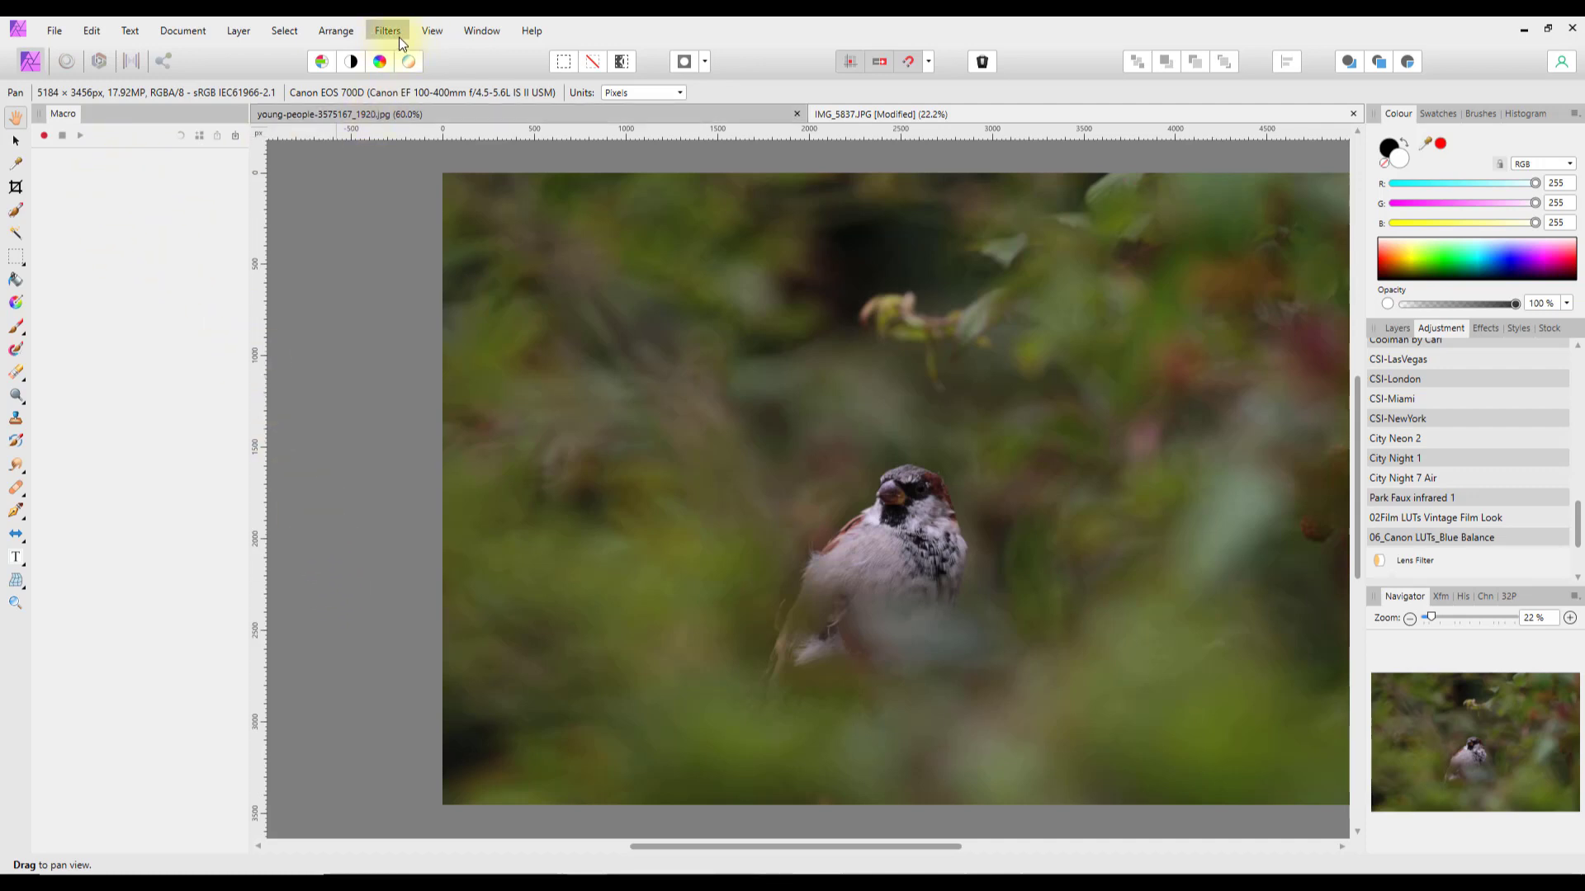
left_click(426, 30)
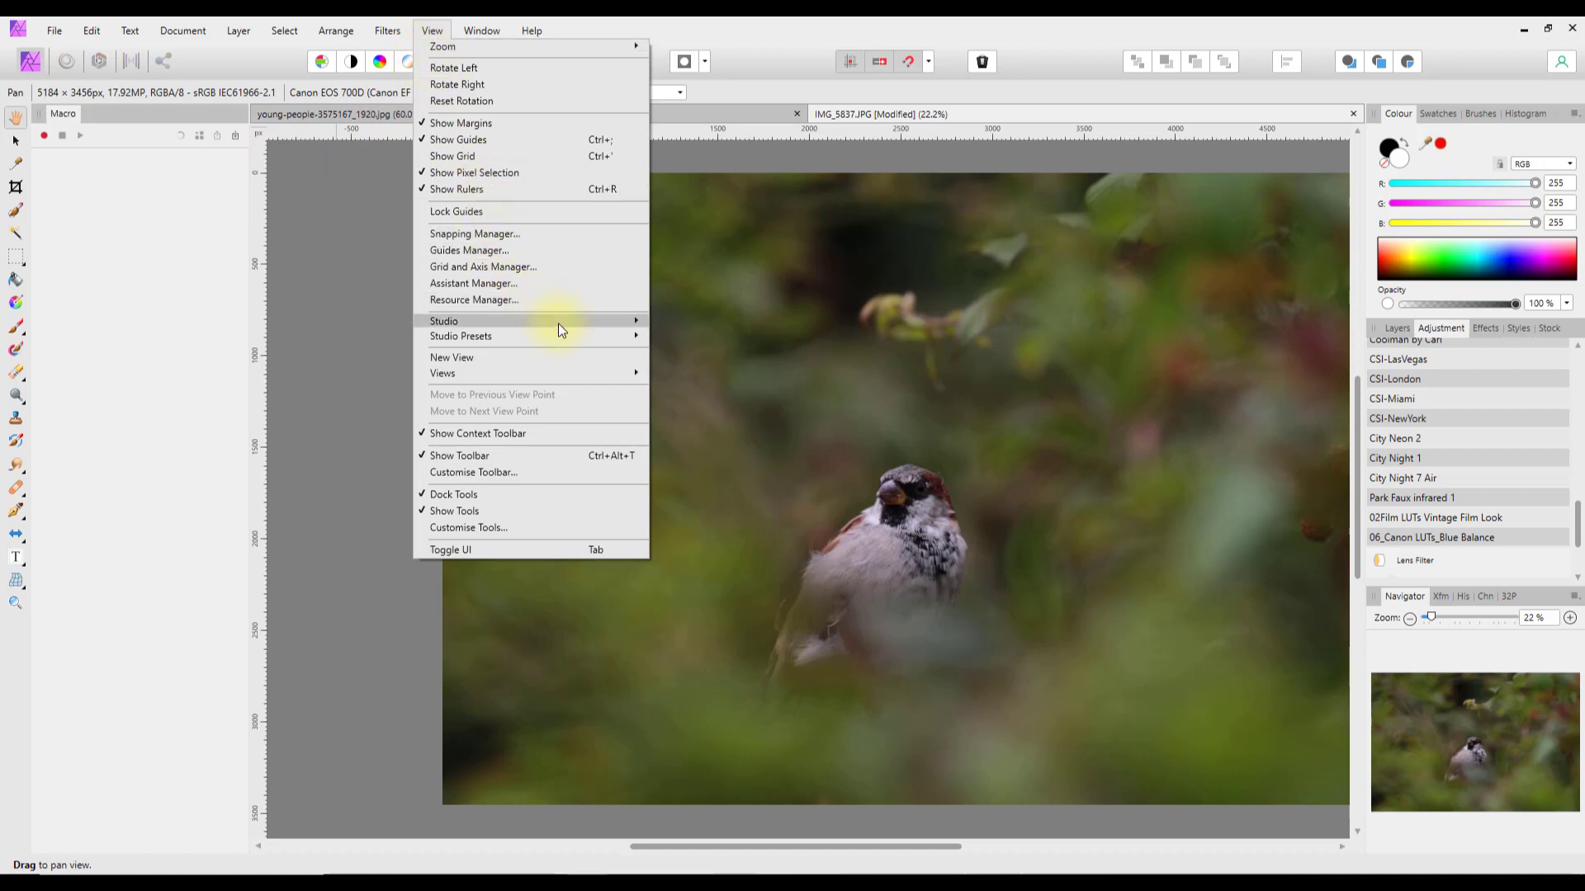
mouse_move(560, 325)
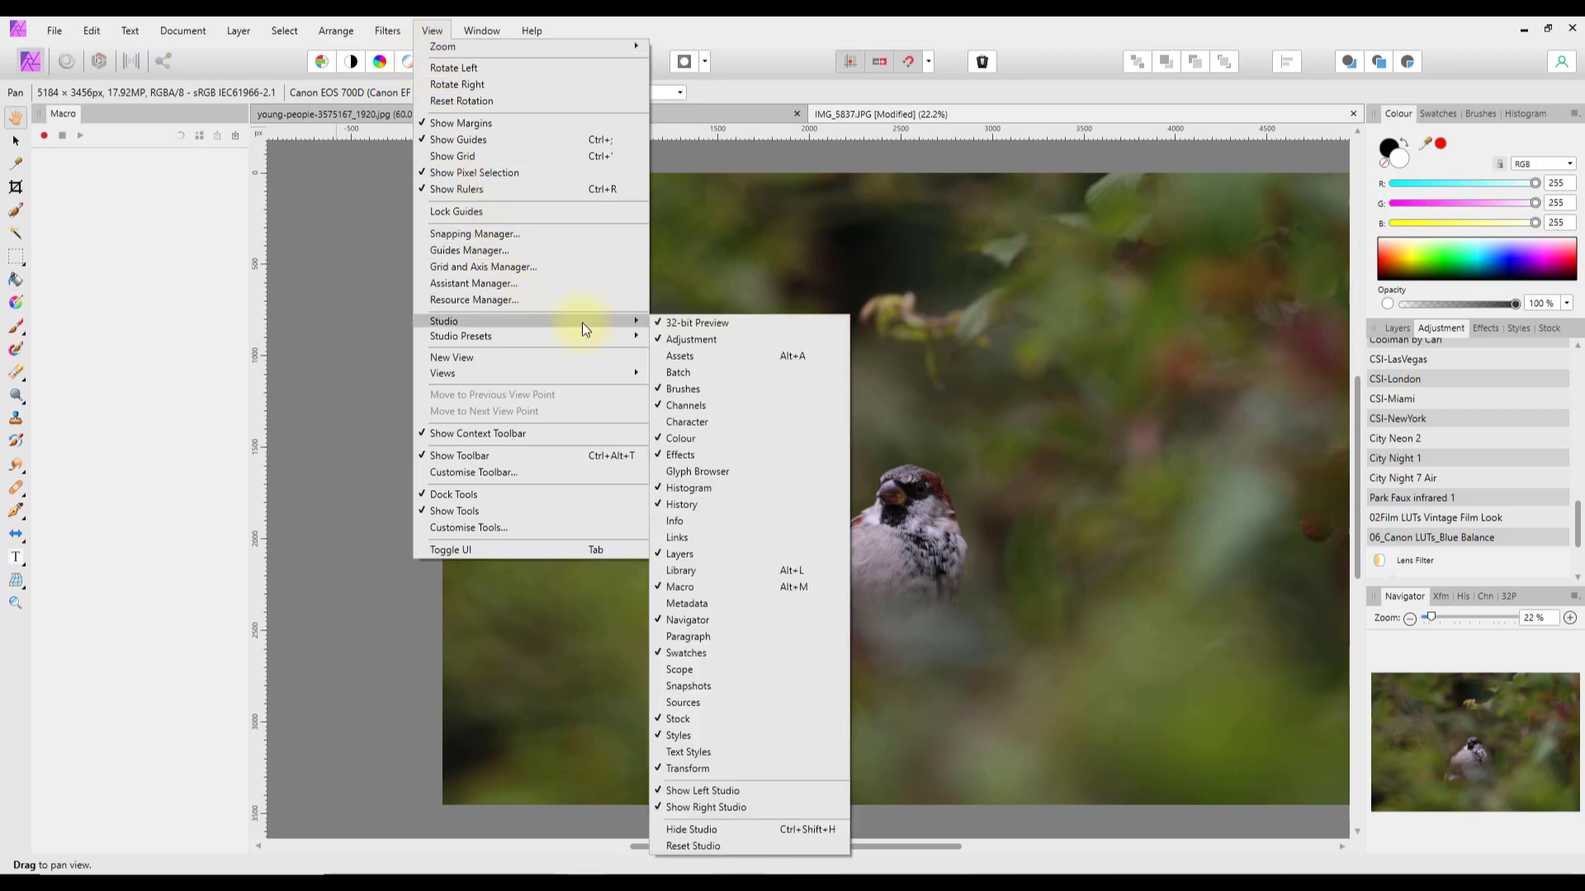
left_click(682, 571)
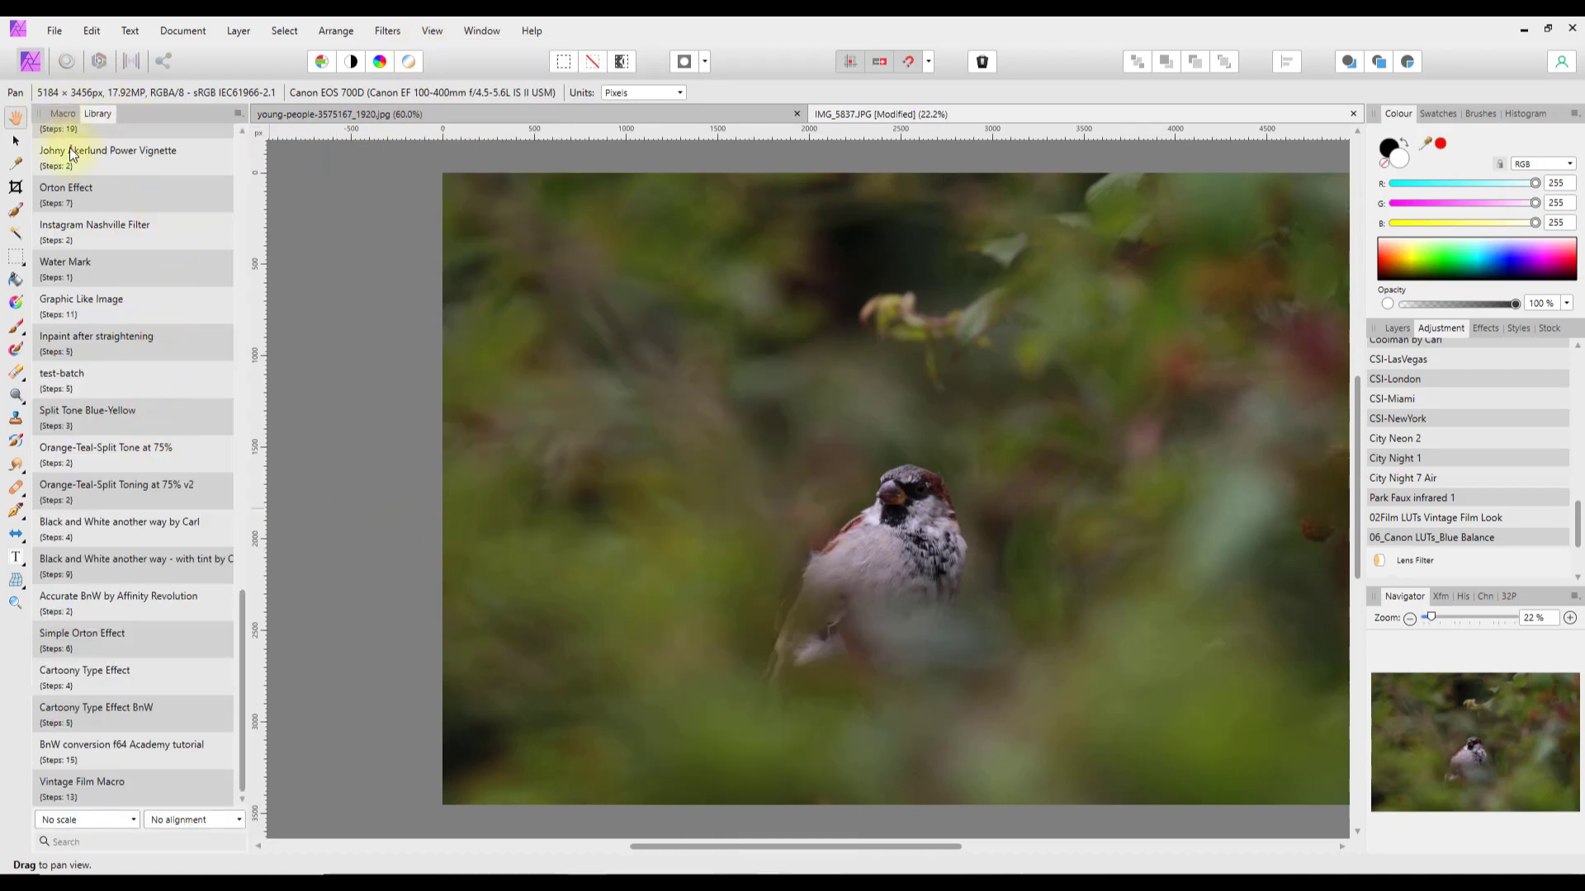
left_click(61, 116)
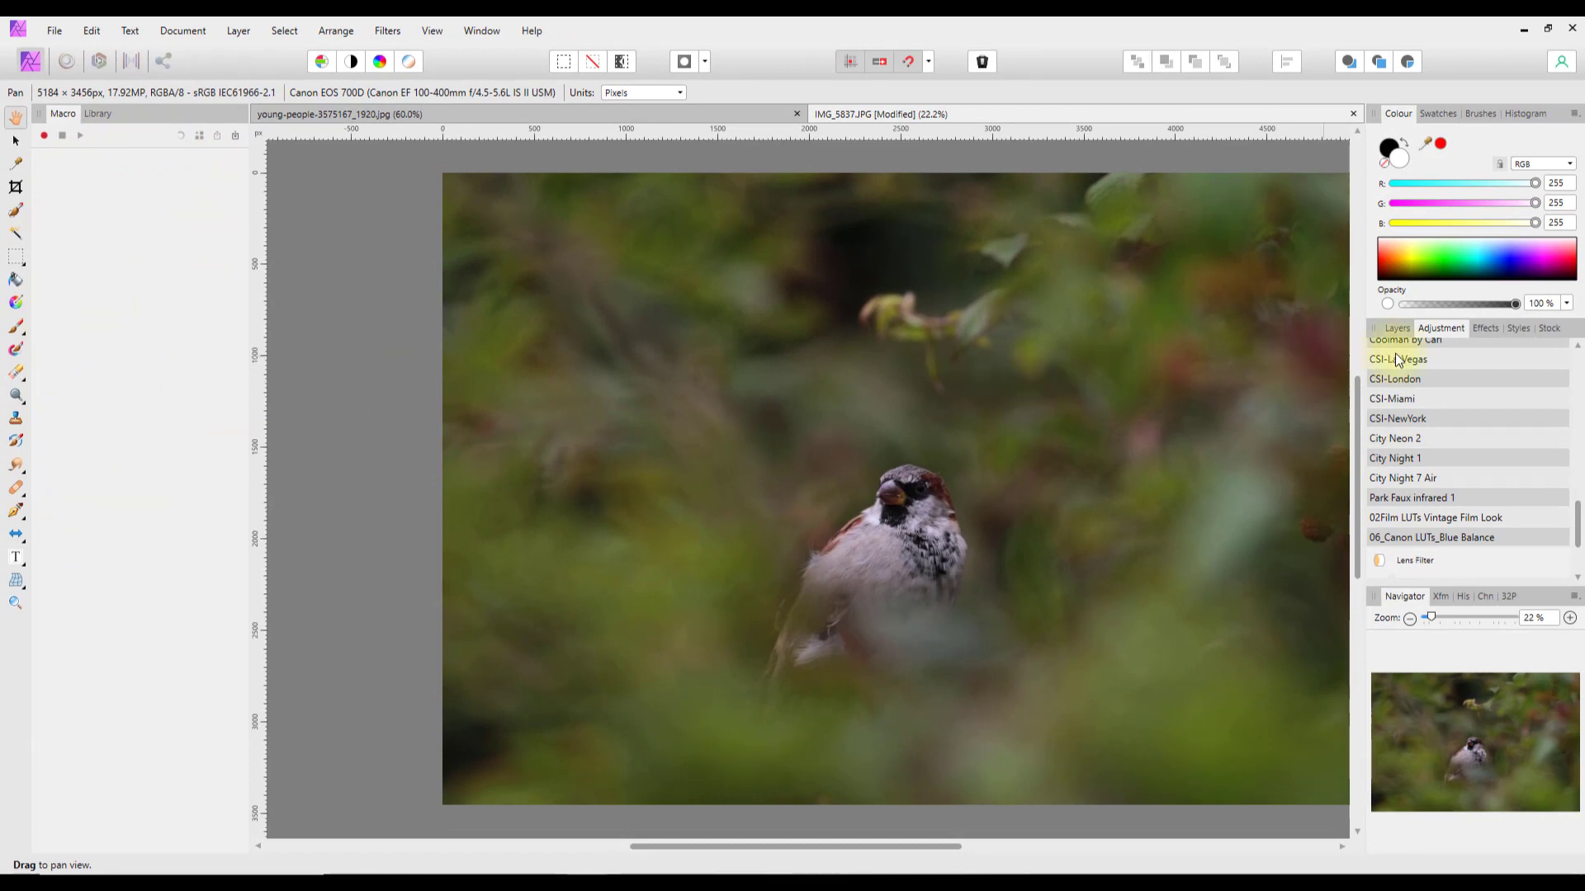
Return to the layer list, centre the bird photo in the workspace and start recording a macro
left_click(1396, 328)
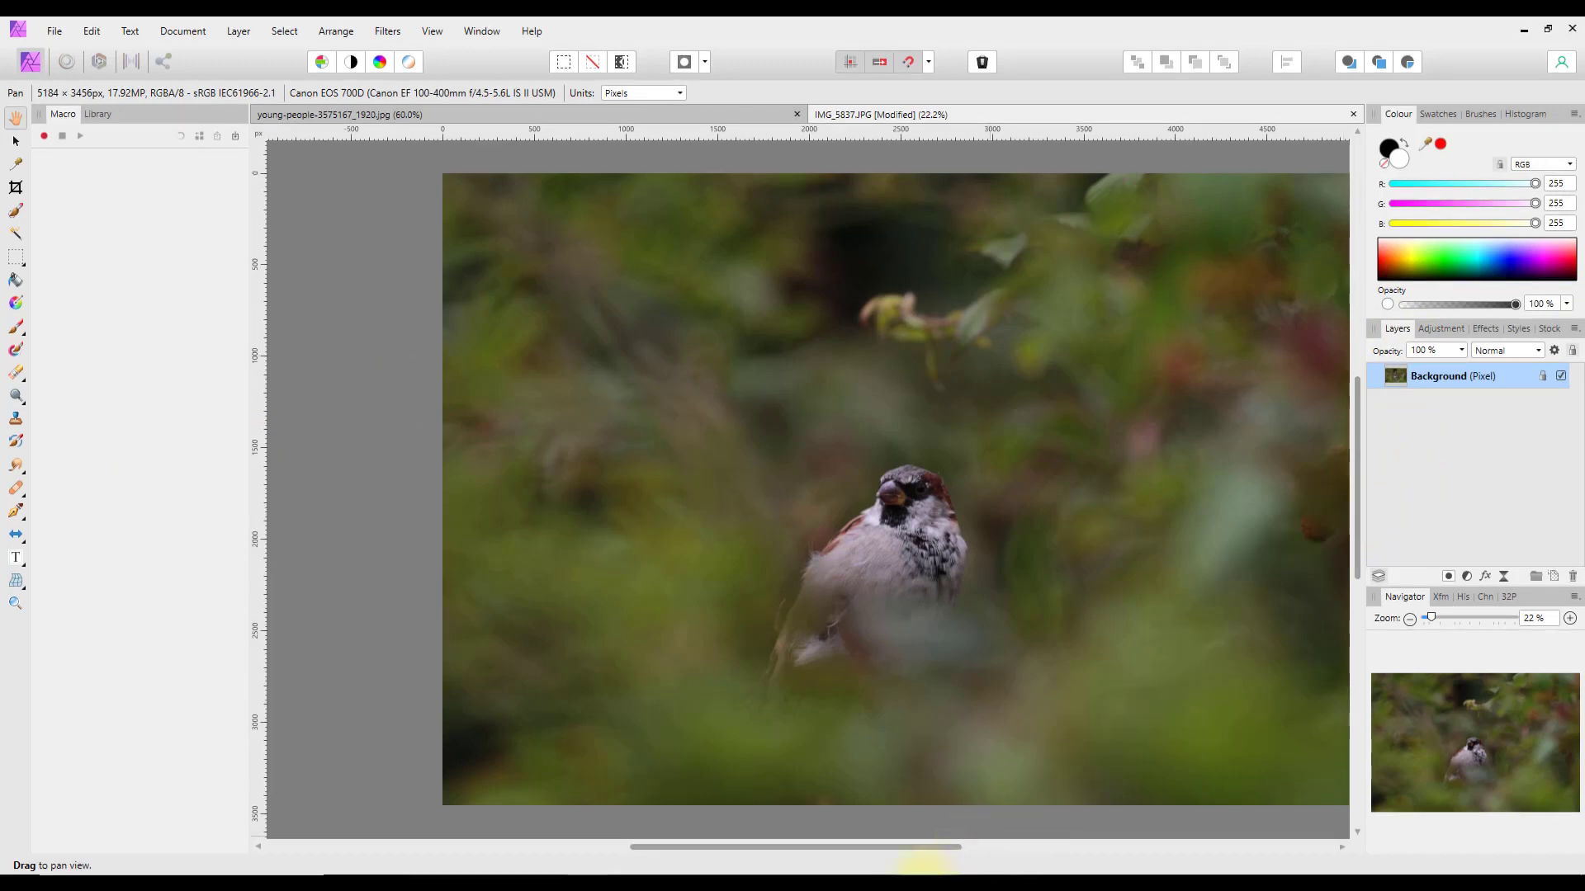
left_click_drag(917, 845, 914, 850)
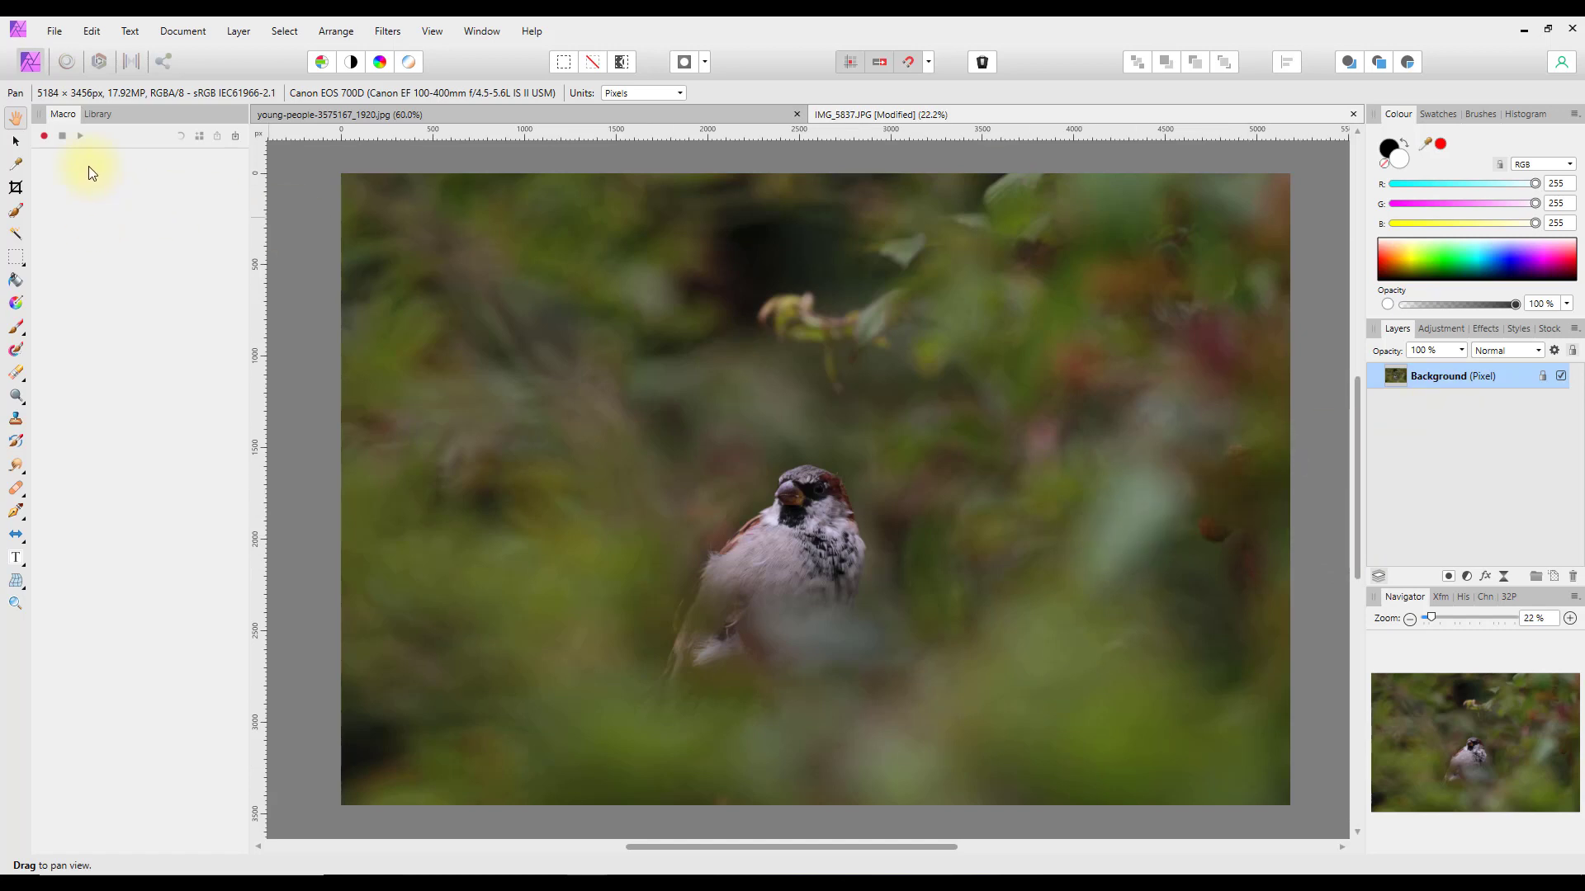
left_click(44, 136)
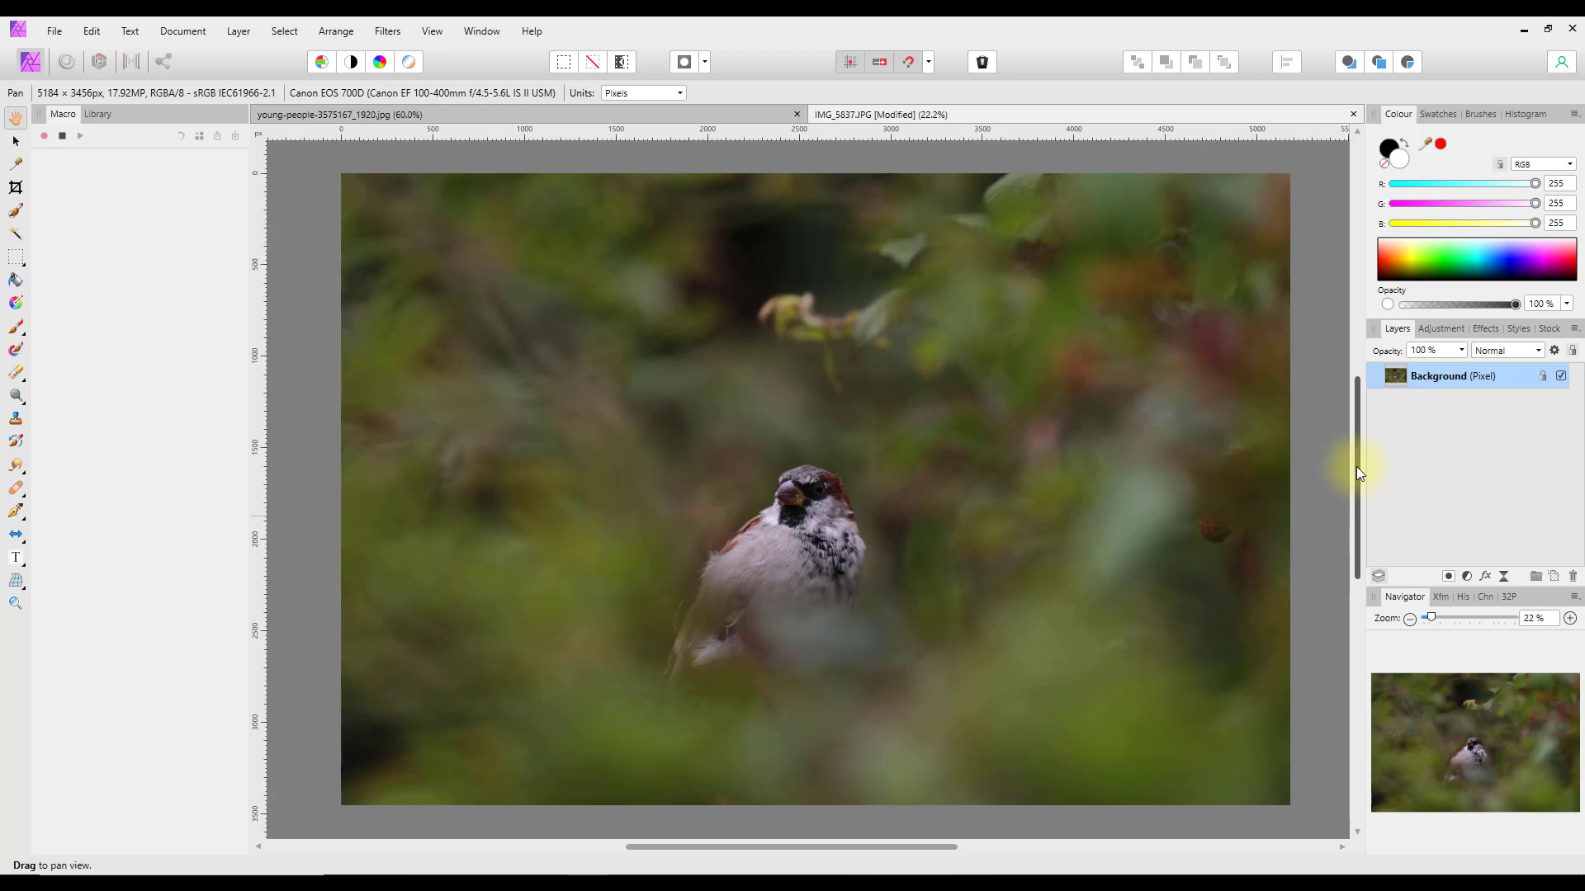
Add a LUT adjustment from the 02Film LUTs Vintage Film Look preset, close its settings and check it in the layer list
left_click(1455, 333)
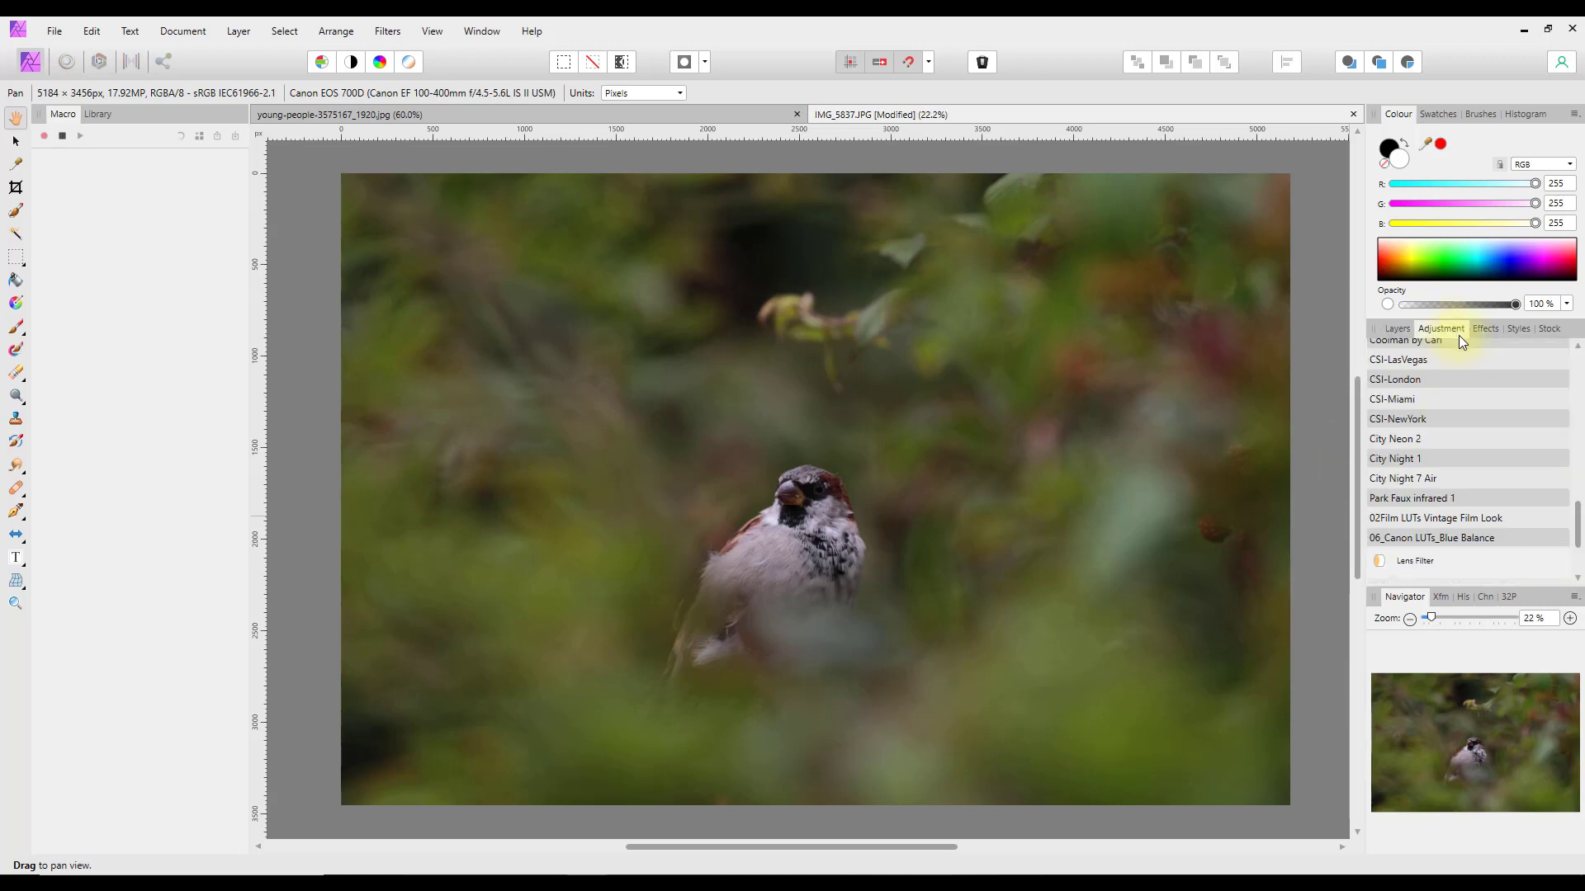
mouse_move(1578, 519)
left_mouse_down()
mouse_move(1579, 445)
mouse_move(1578, 525)
left_mouse_up()
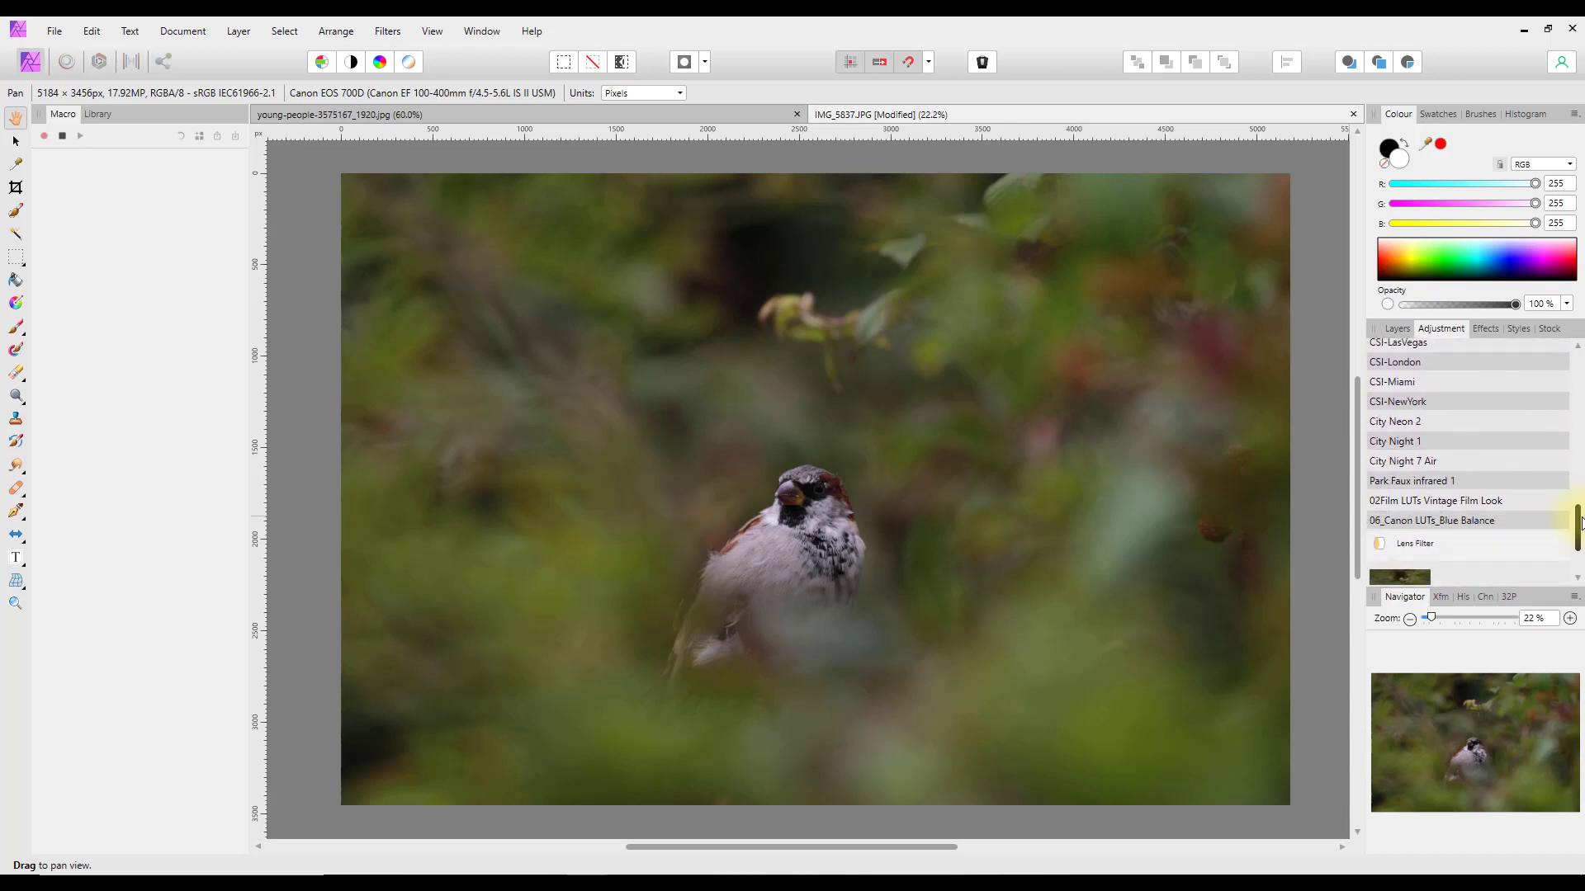
left_click(1422, 502)
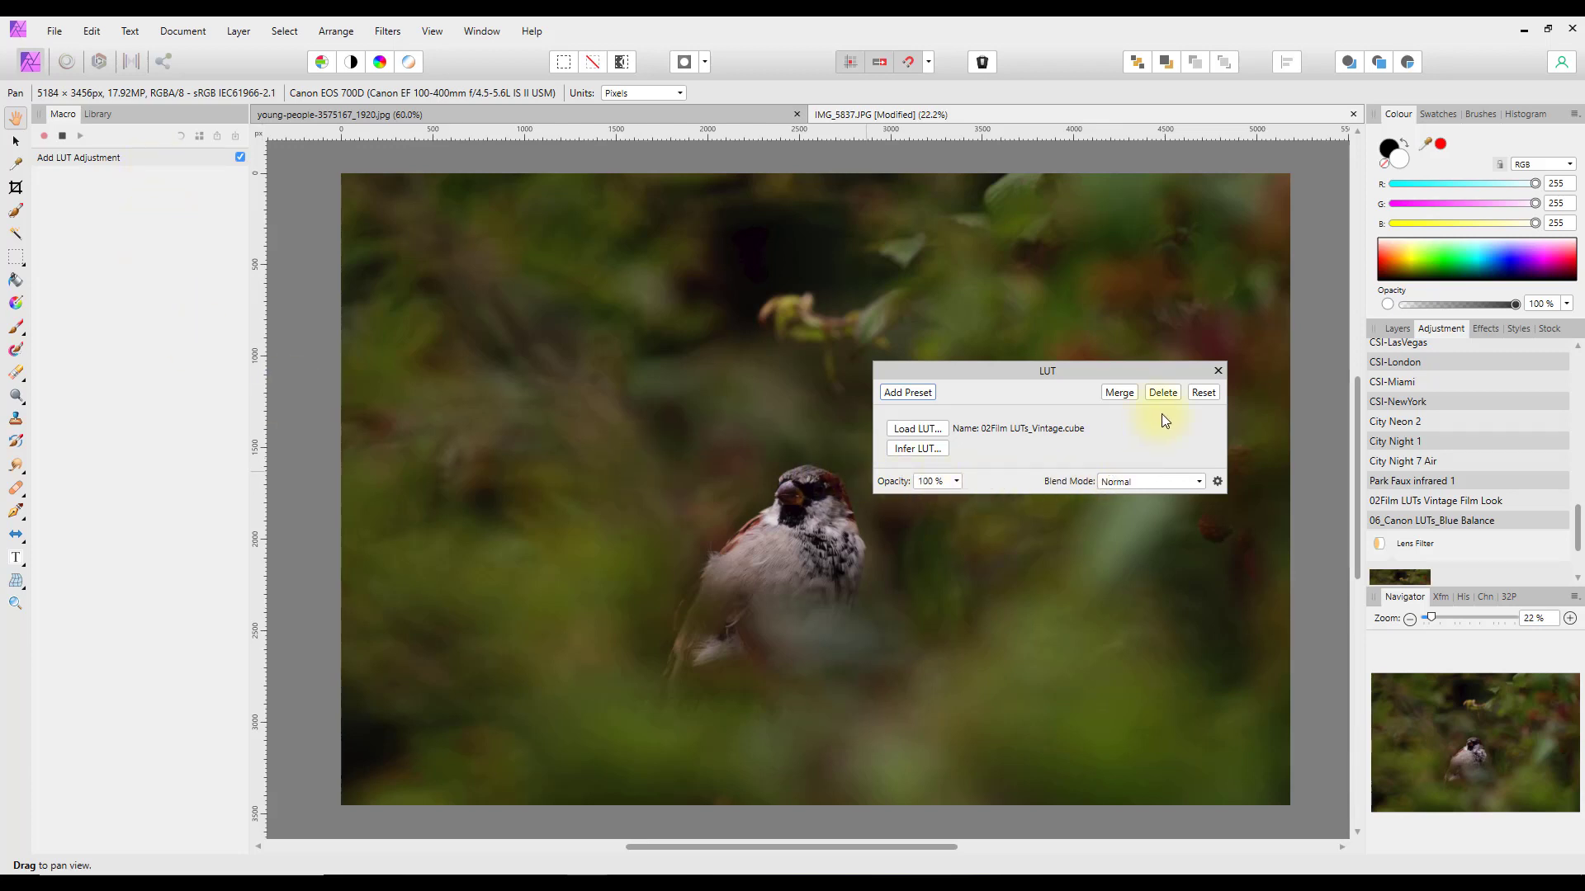
left_click(1217, 370)
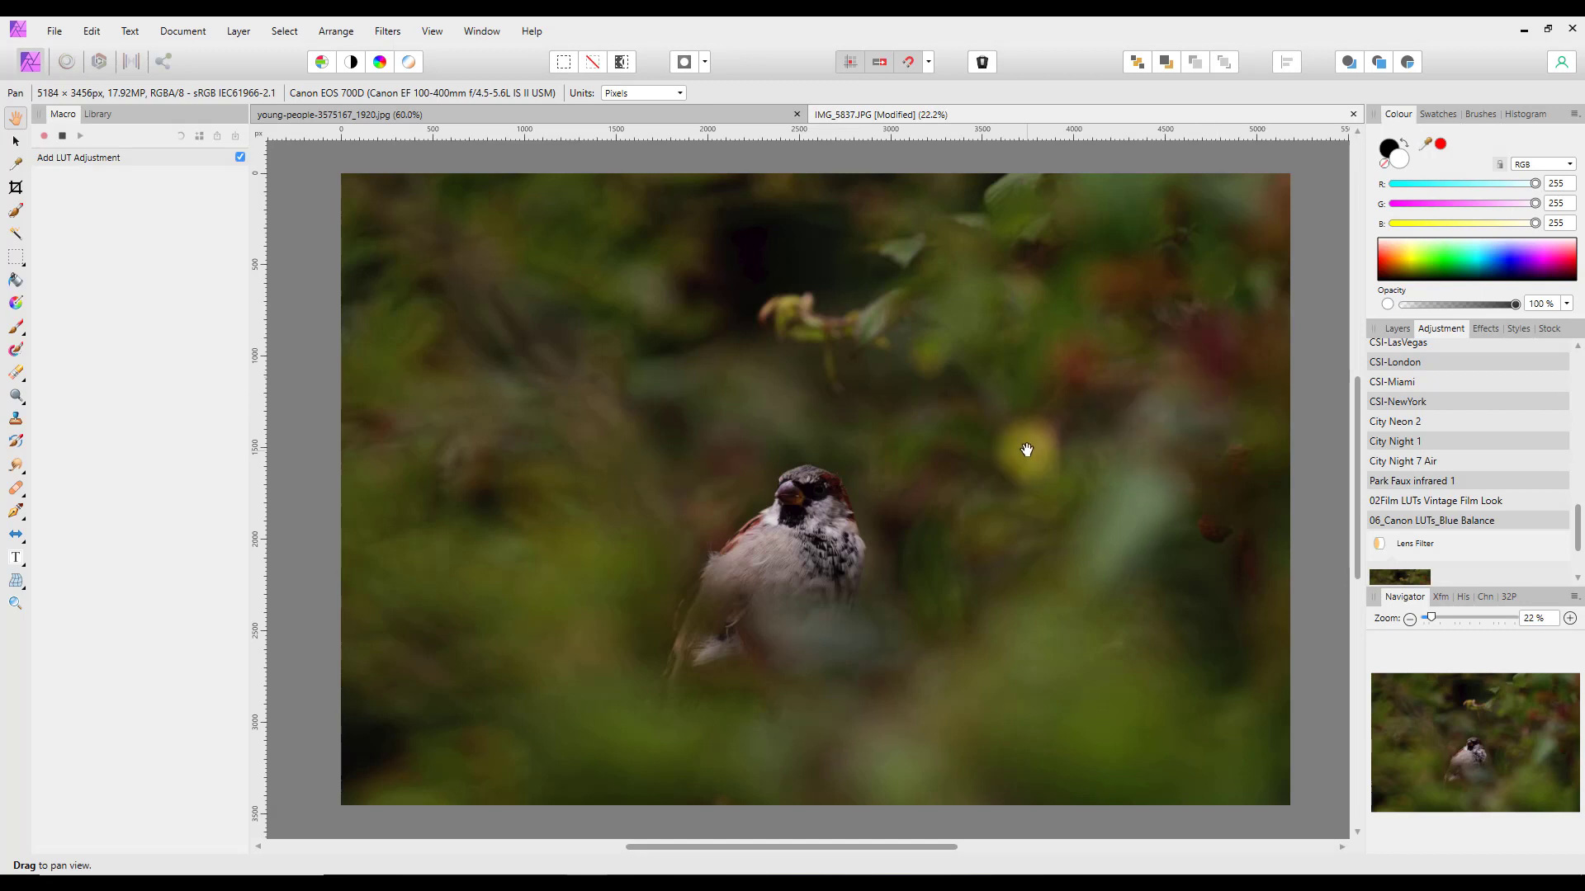
left_click(1400, 329)
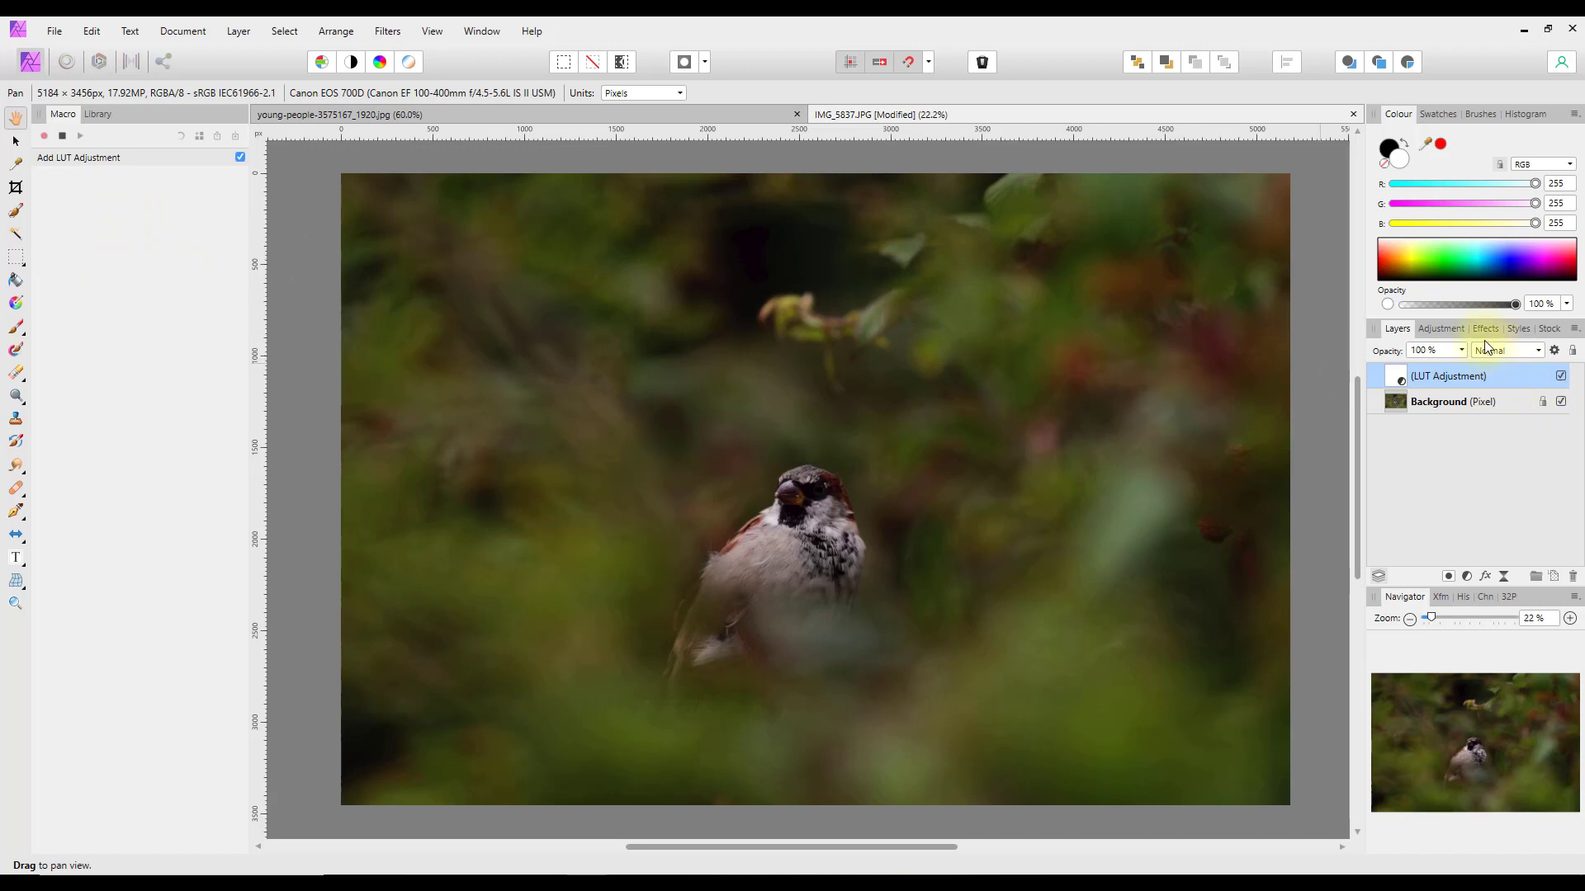
left_click(1451, 331)
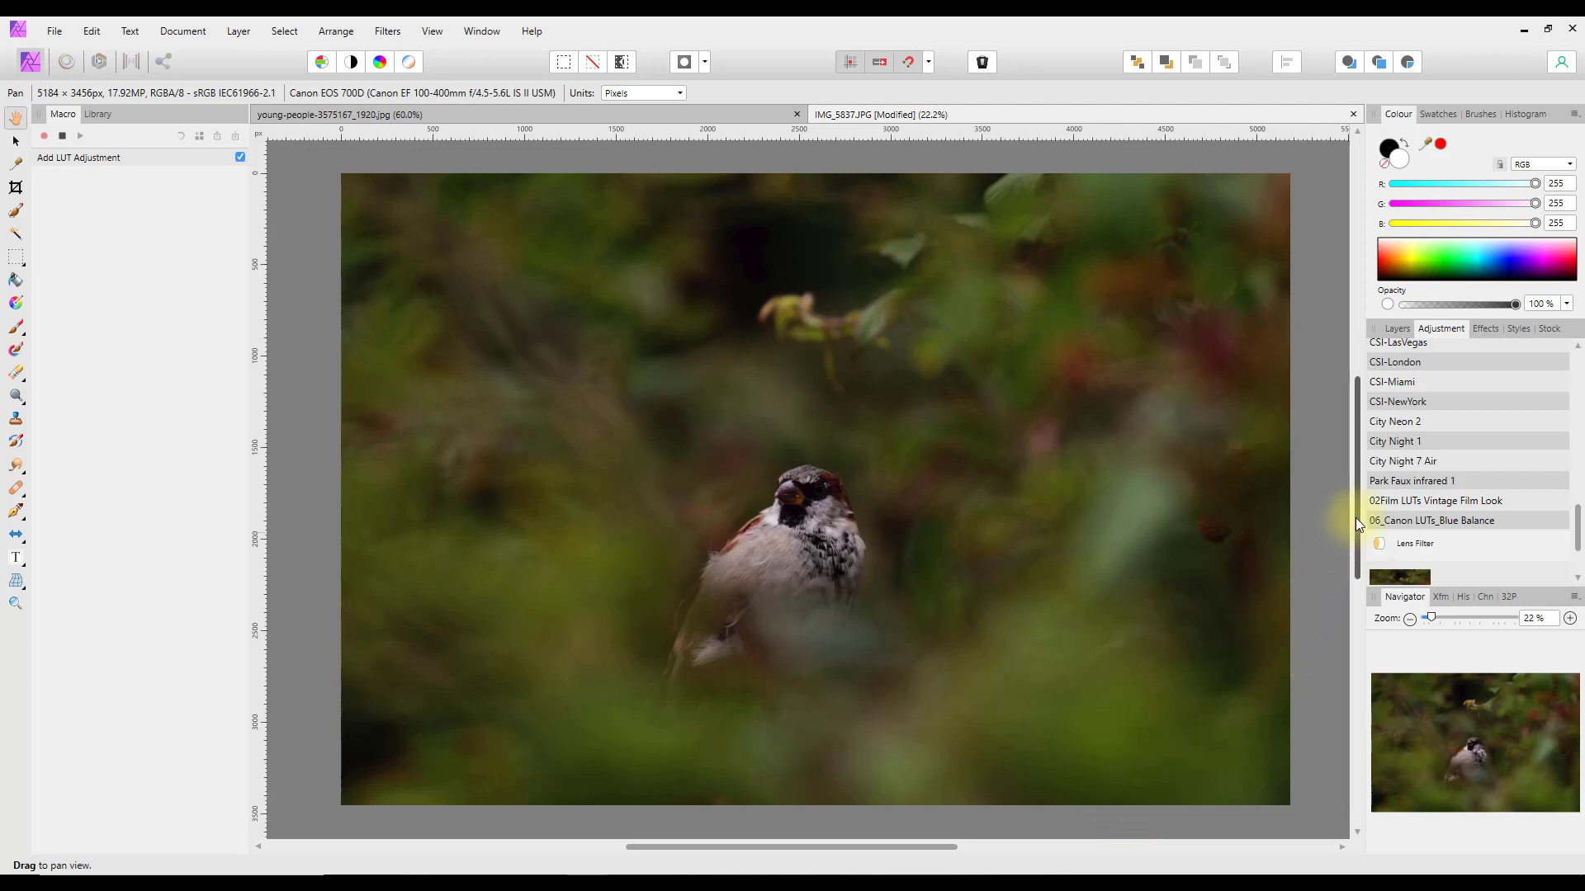
left_click_drag(1355, 517, 1354, 527)
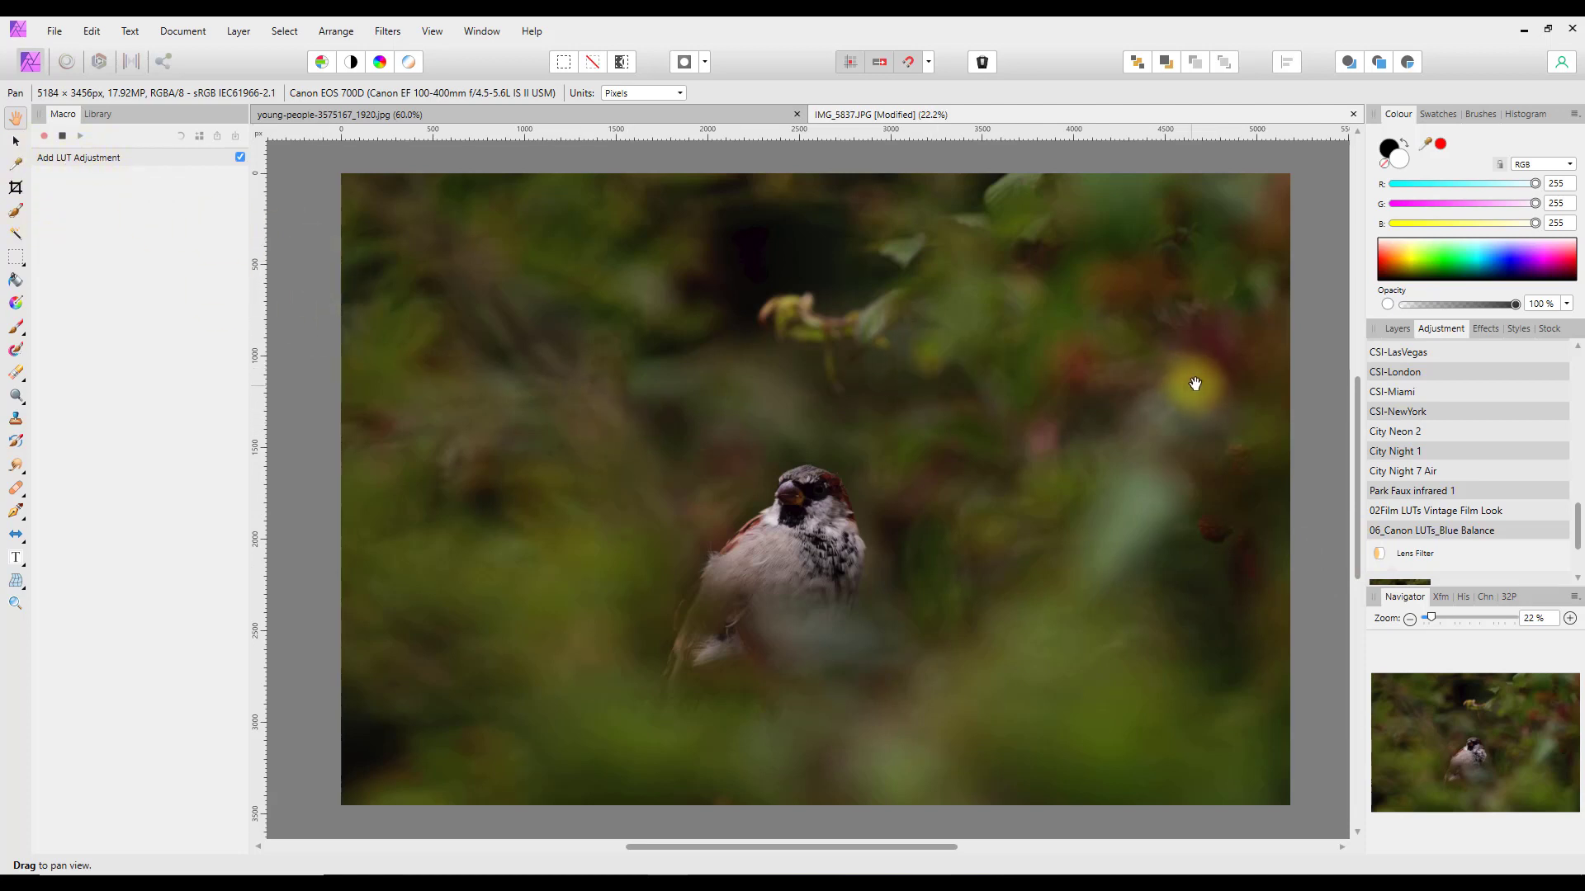
Duplicate the LUT adjustment layer above the Background layer as a further step of the macro recording
left_click(1400, 330)
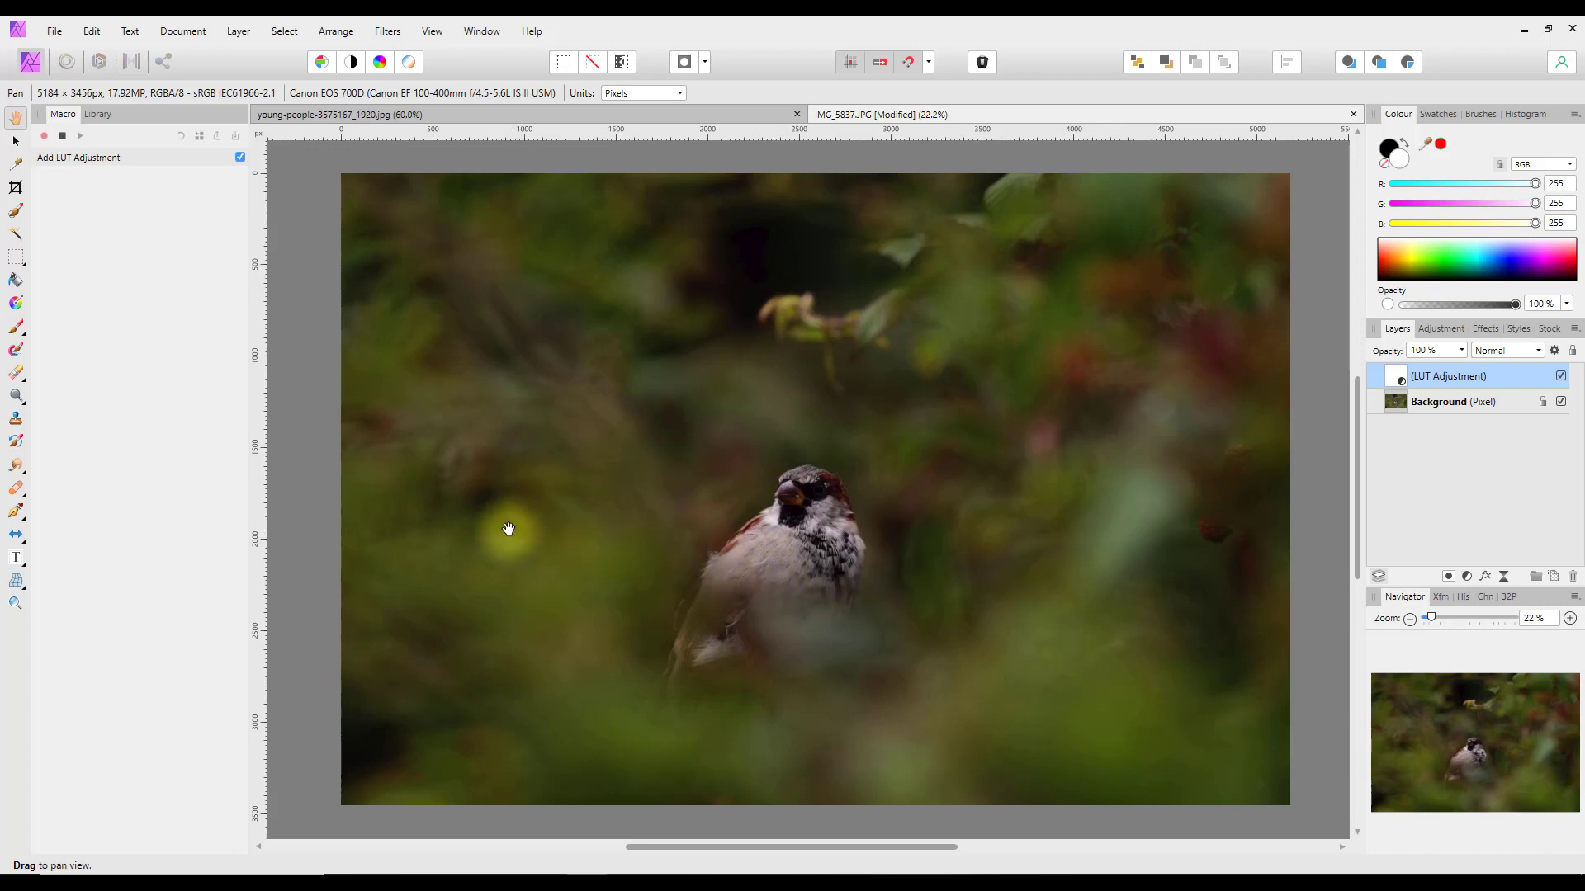
left_click(239, 33)
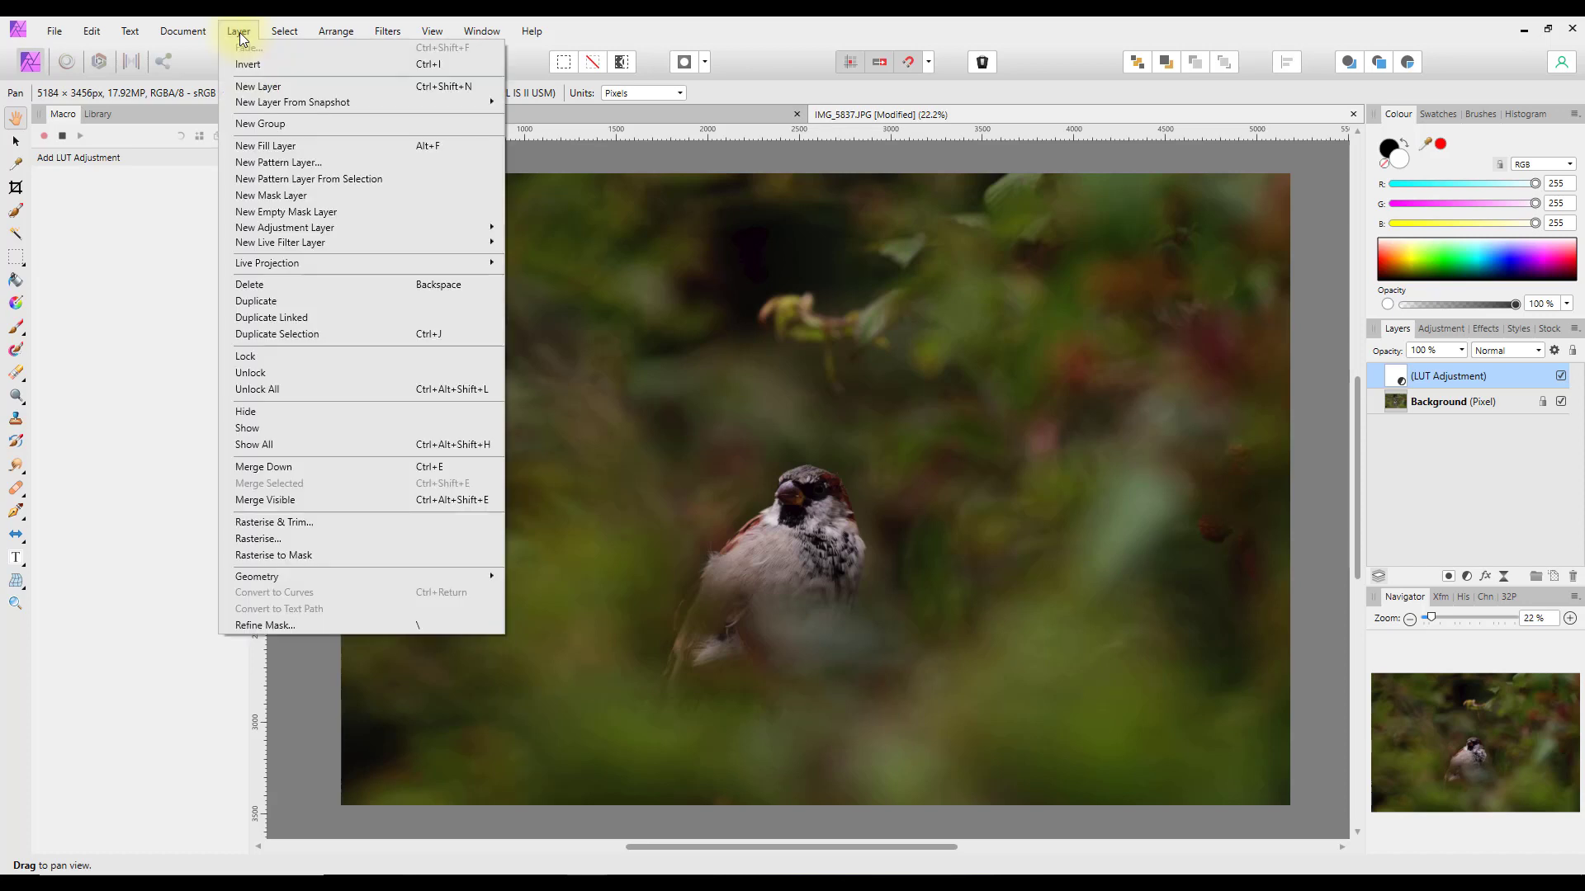
left_click(249, 301)
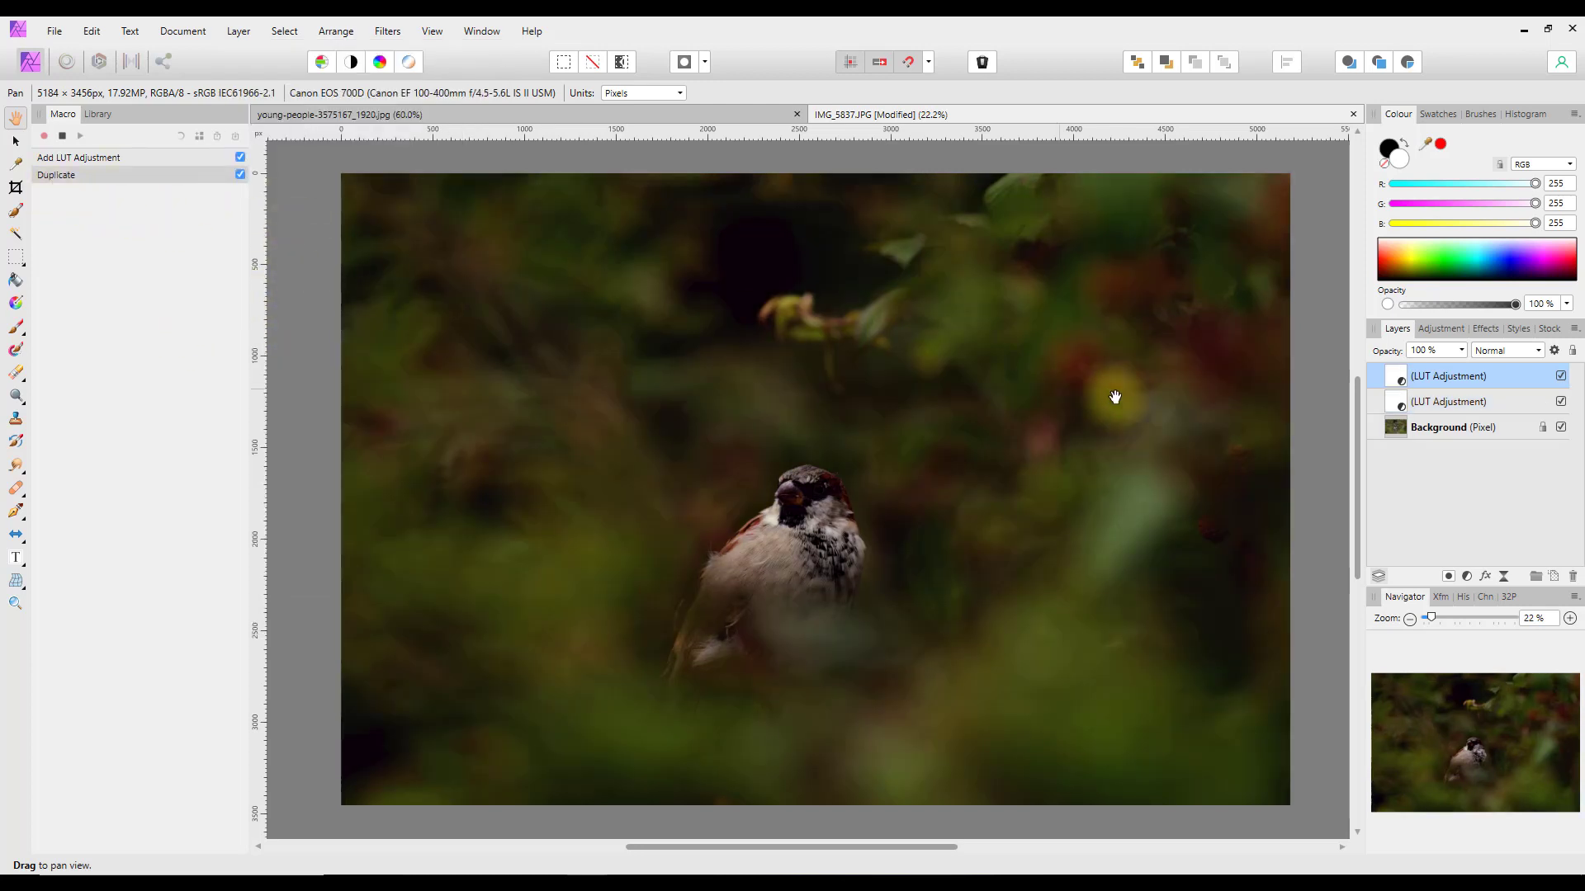
left_click(1395, 375)
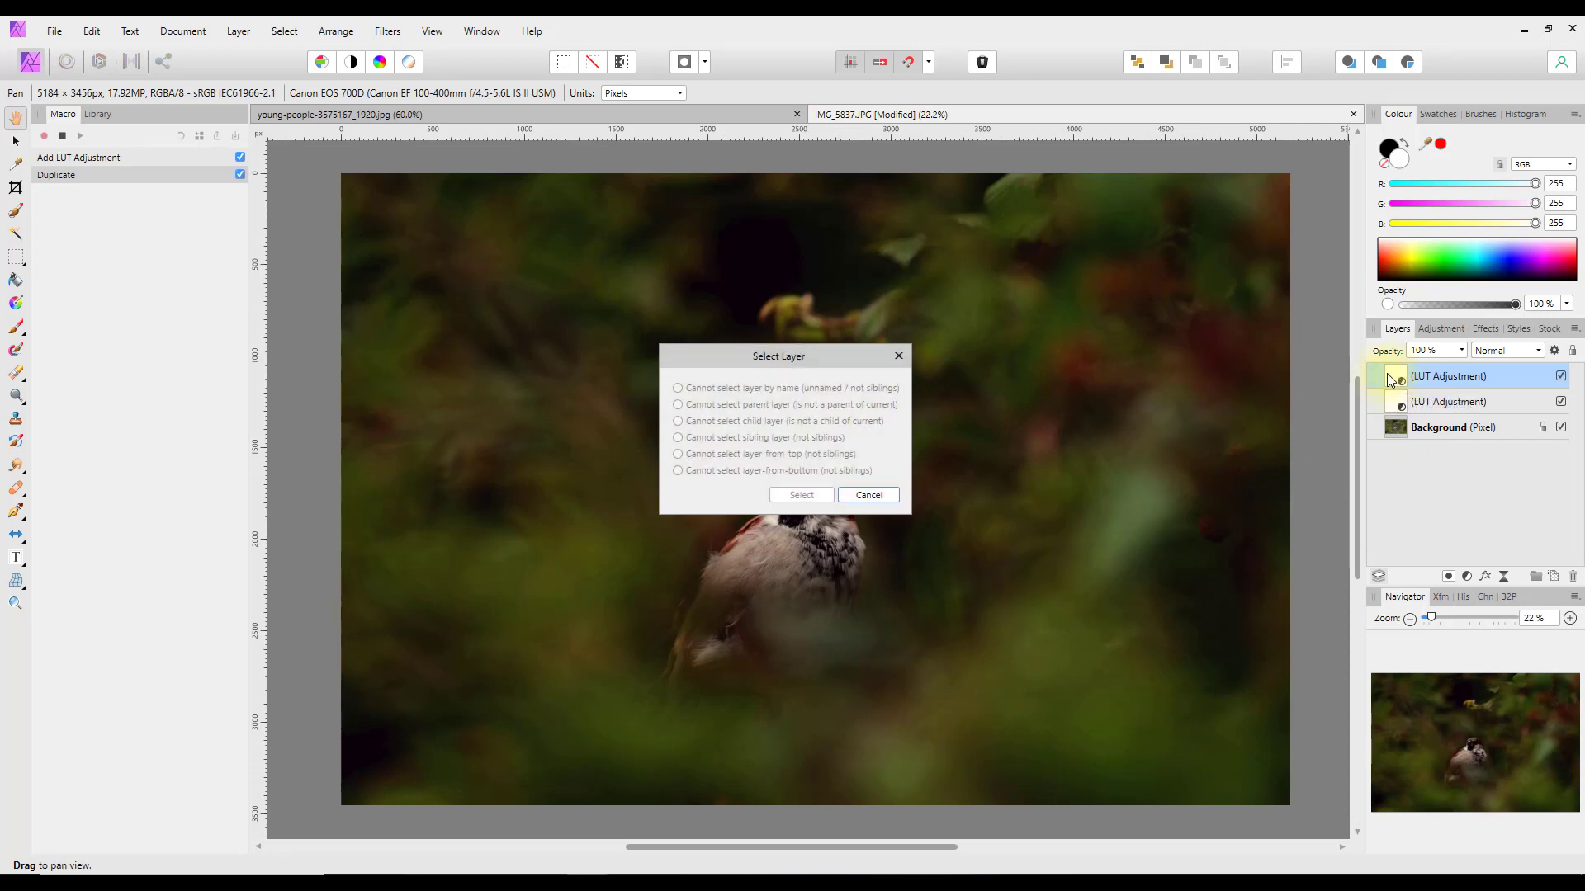
left_click(871, 497)
left_click(869, 496)
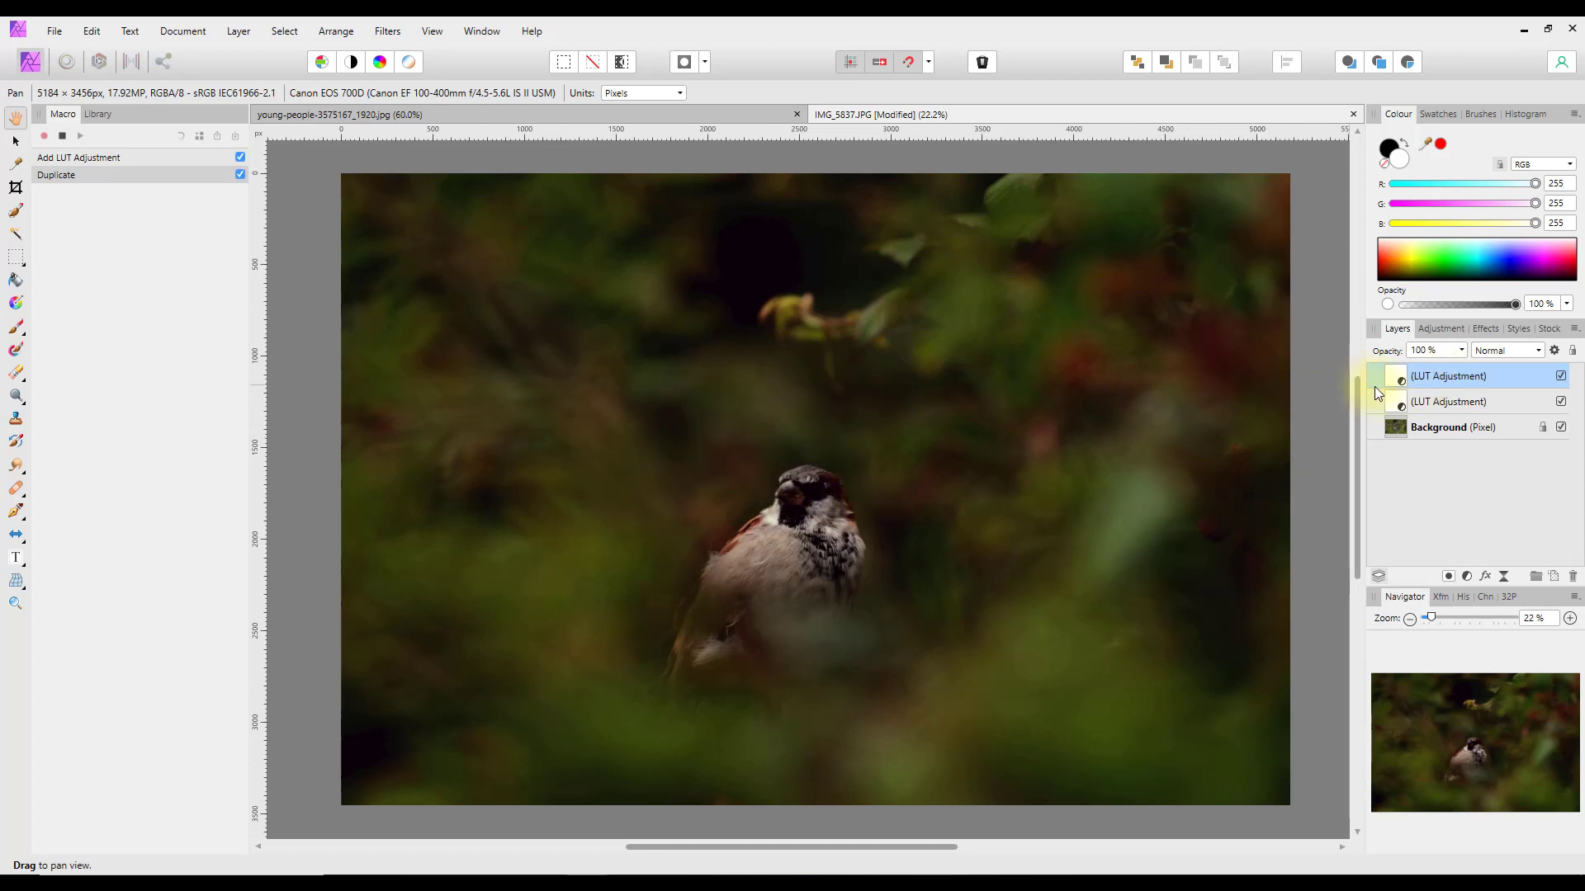
Apply the Vintage Kodak preset to the duplicated LUT adjustment, close its settings and hide that layer
left_click(1446, 327)
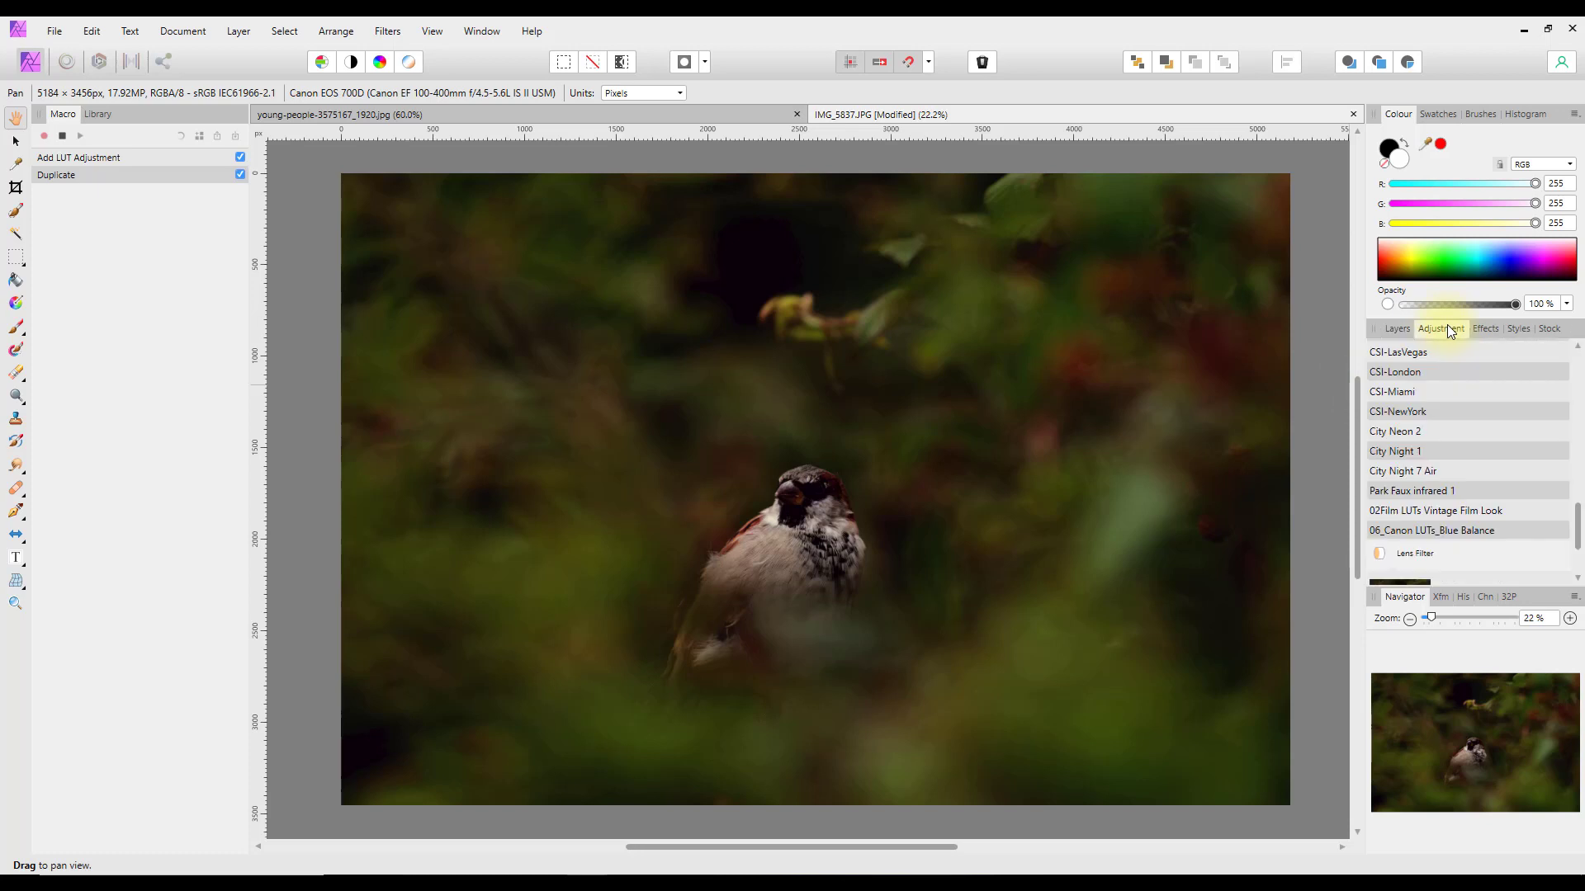
left_click_drag(1581, 526, 1580, 489)
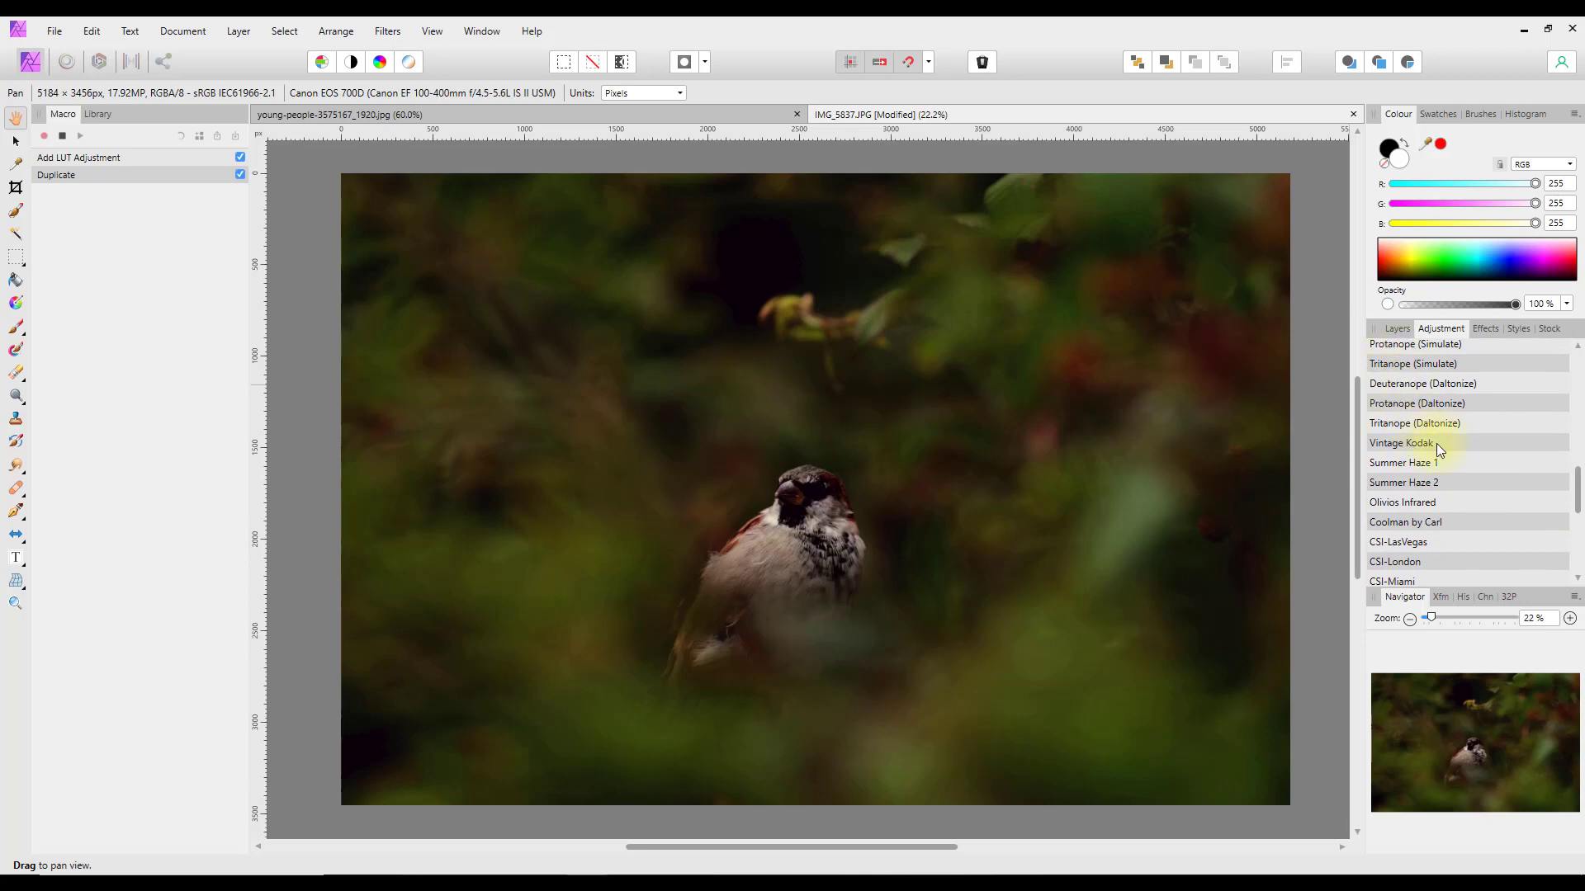
scroll(1437, 524, "down", 2)
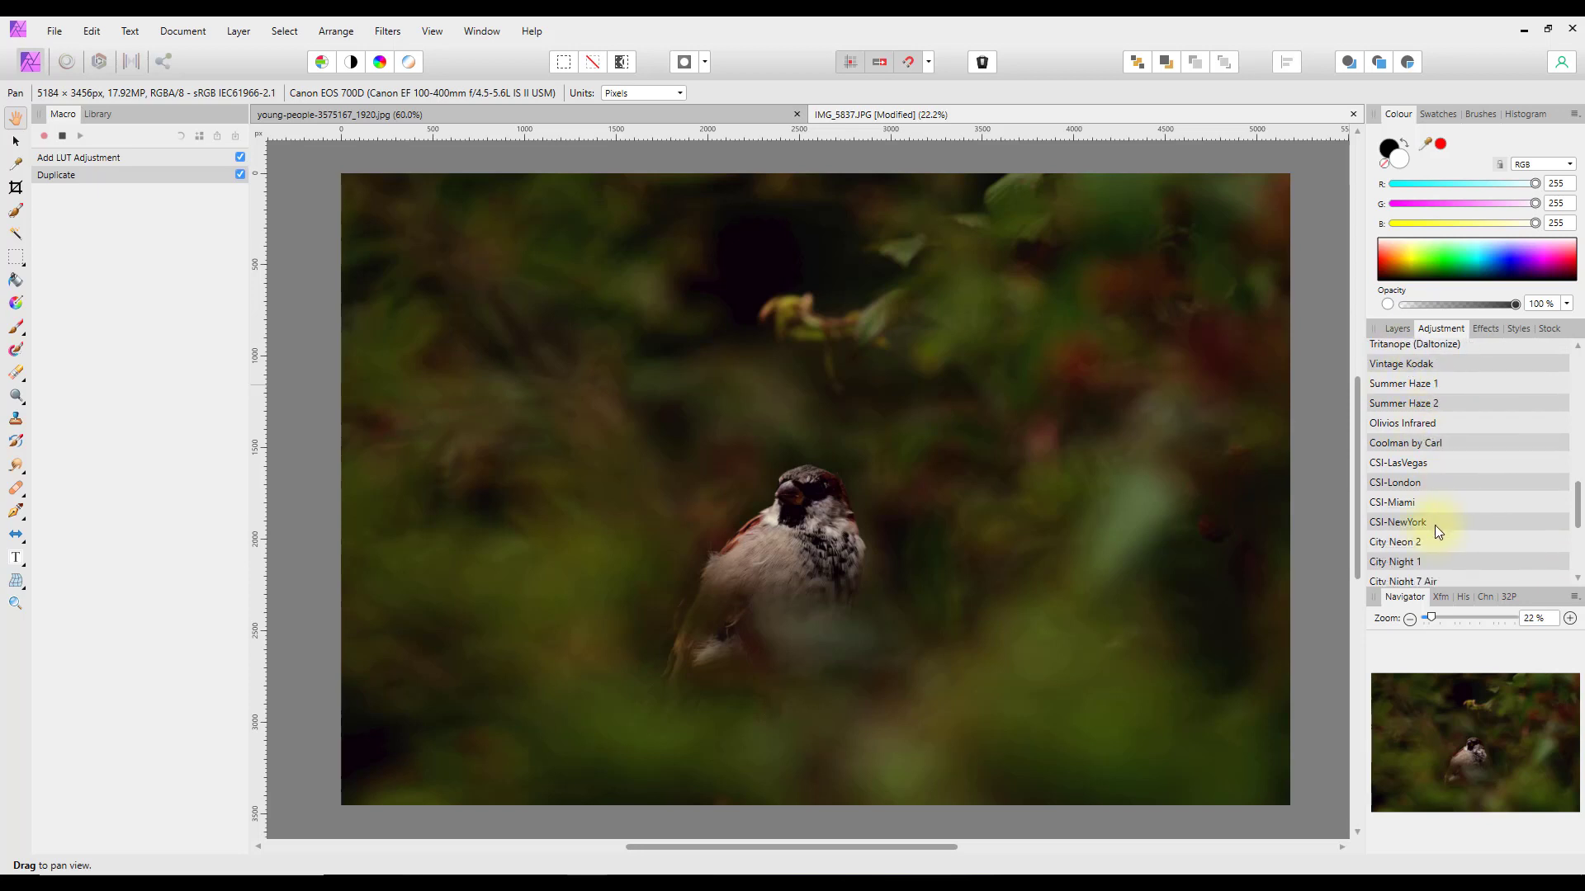
scroll(1433, 521, "up", 2)
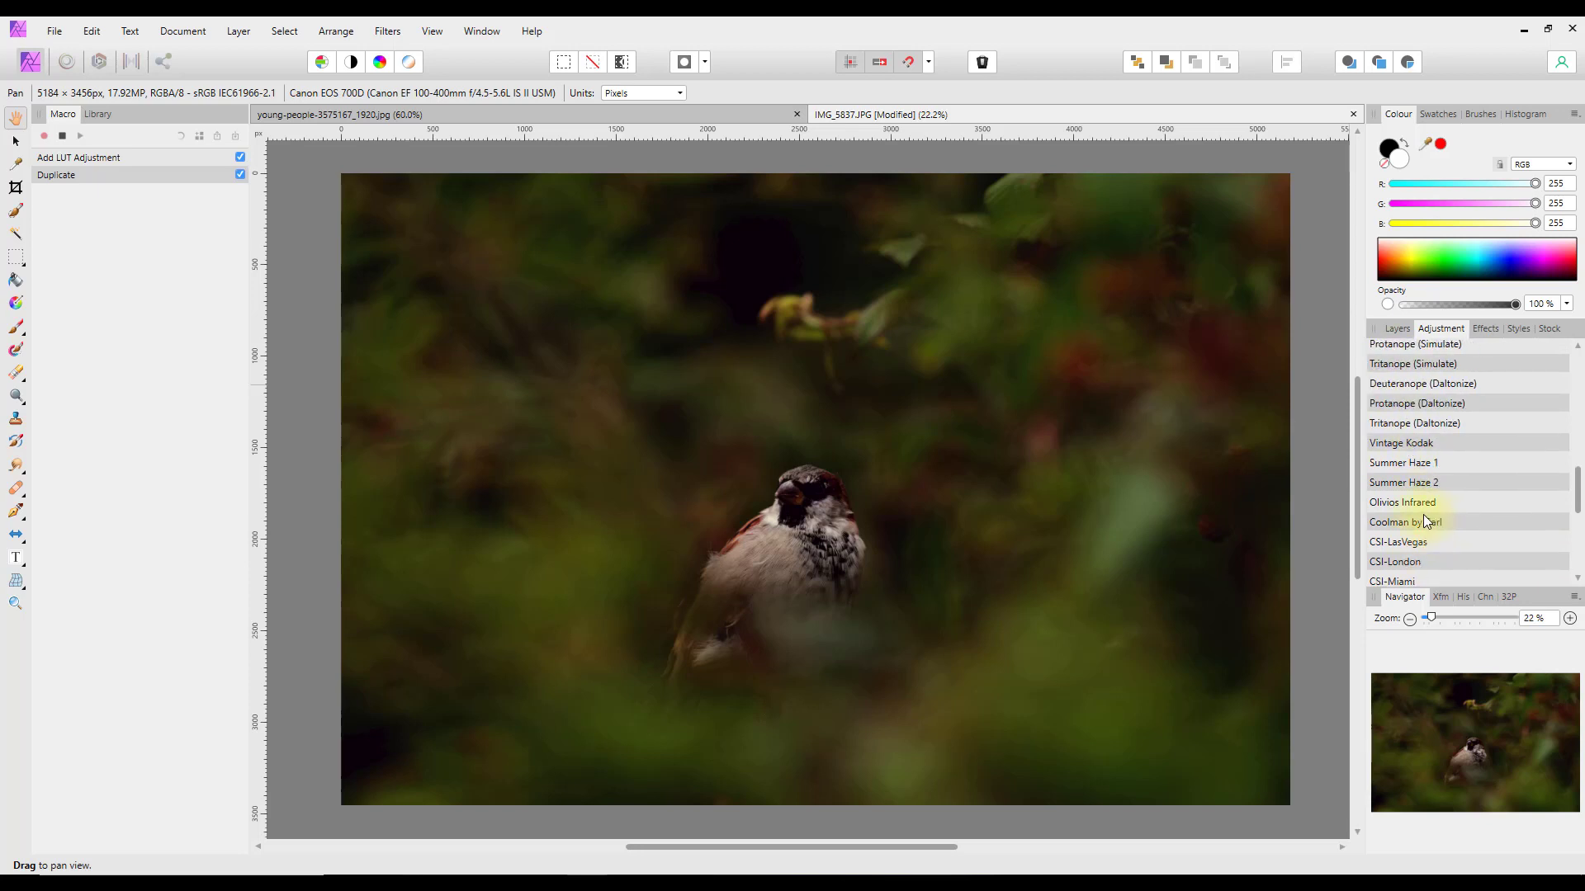
left_click(1398, 445)
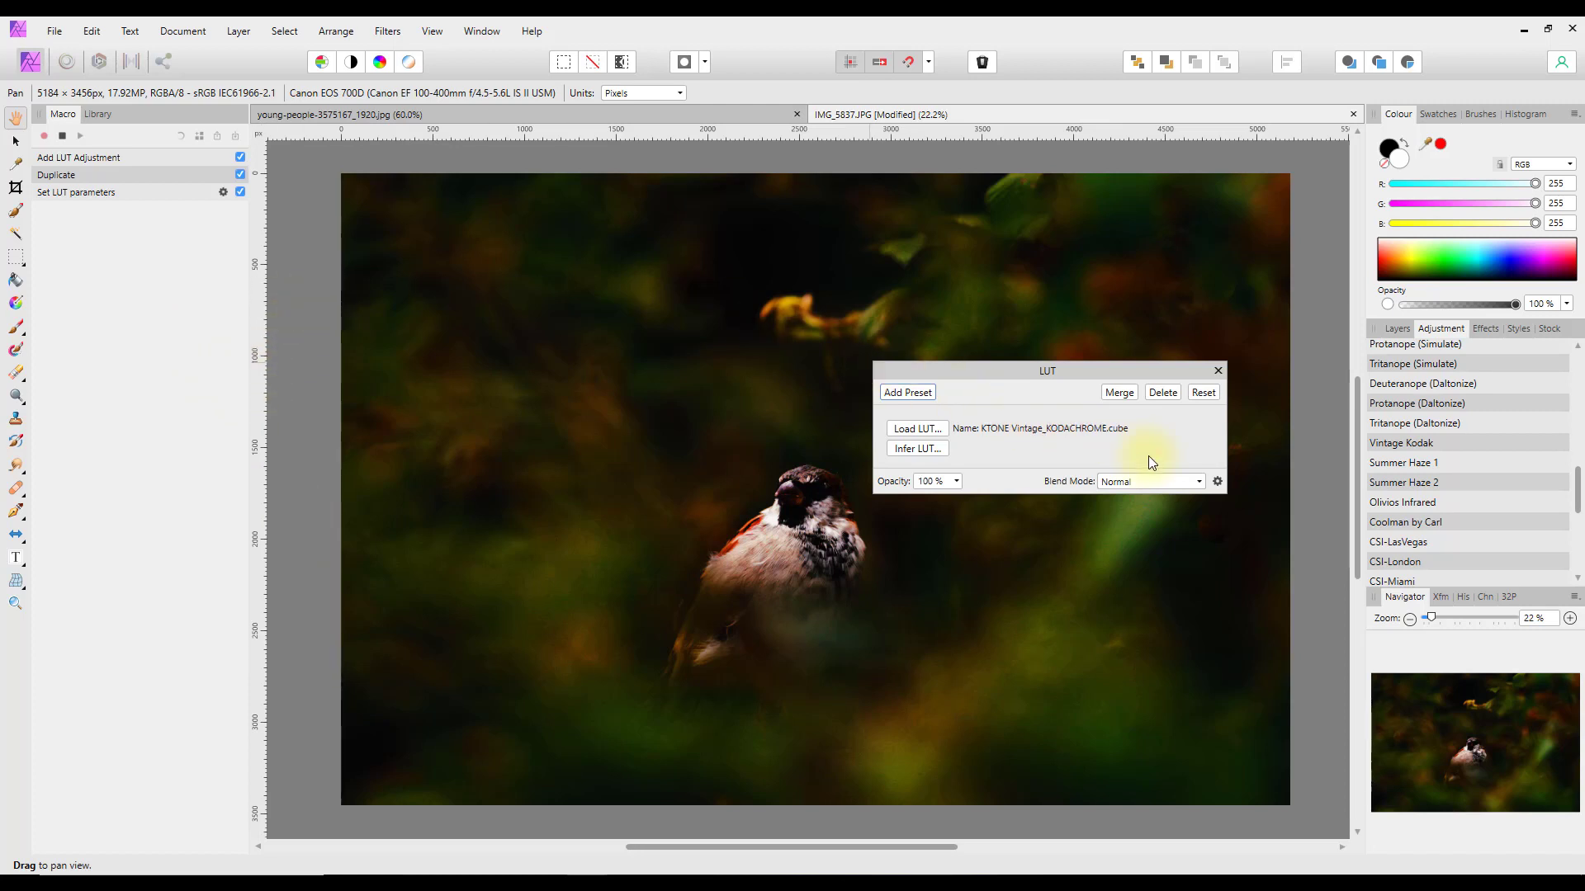
left_click(1219, 372)
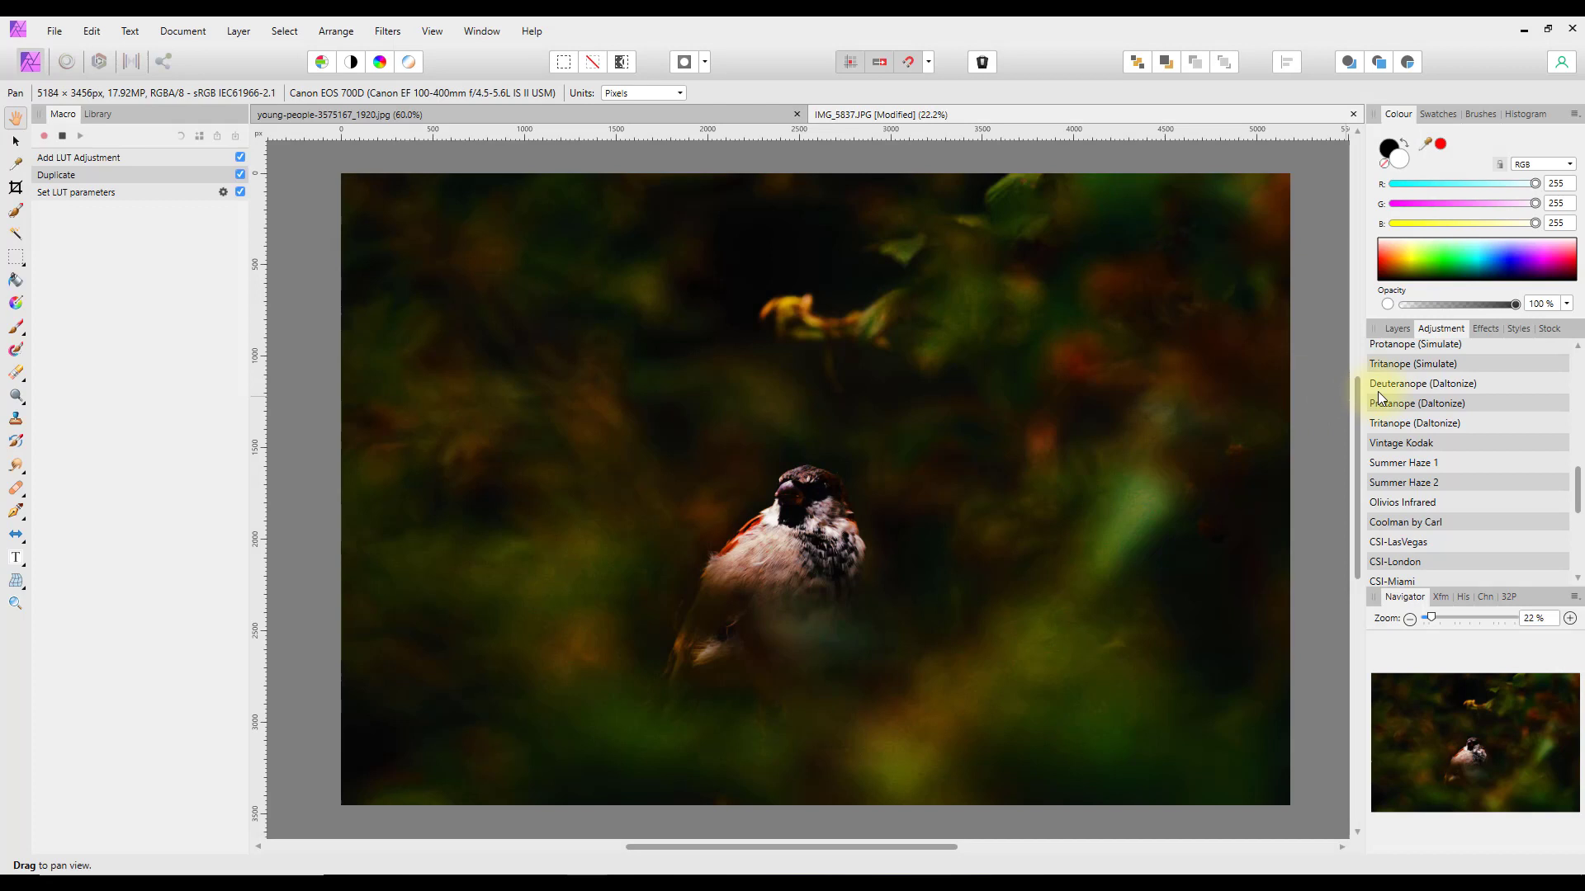
left_click(1398, 330)
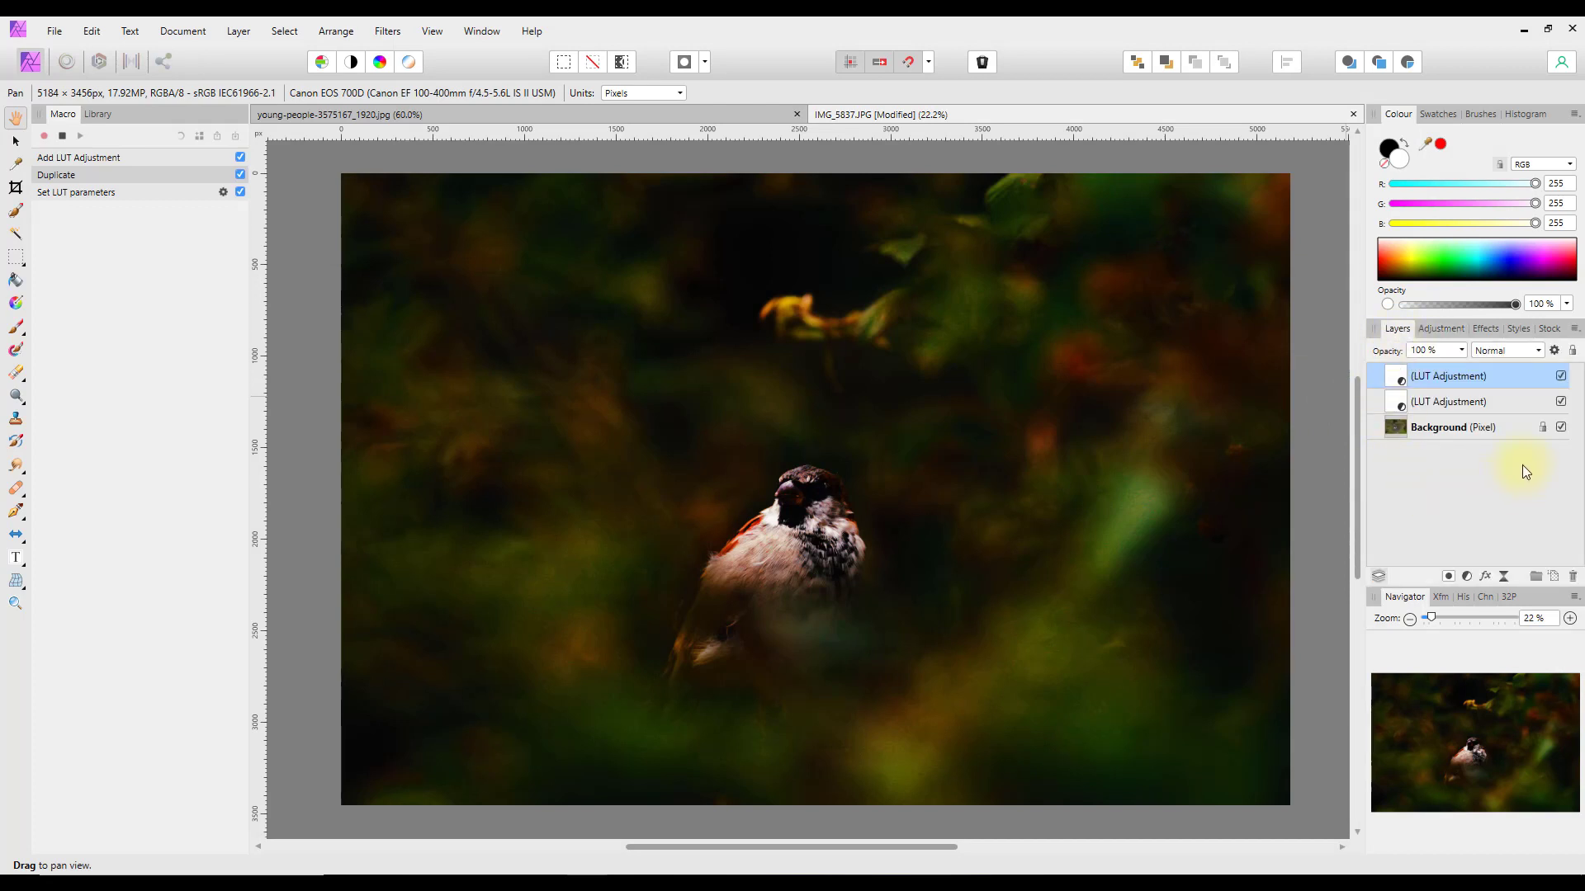
left_click(1561, 376)
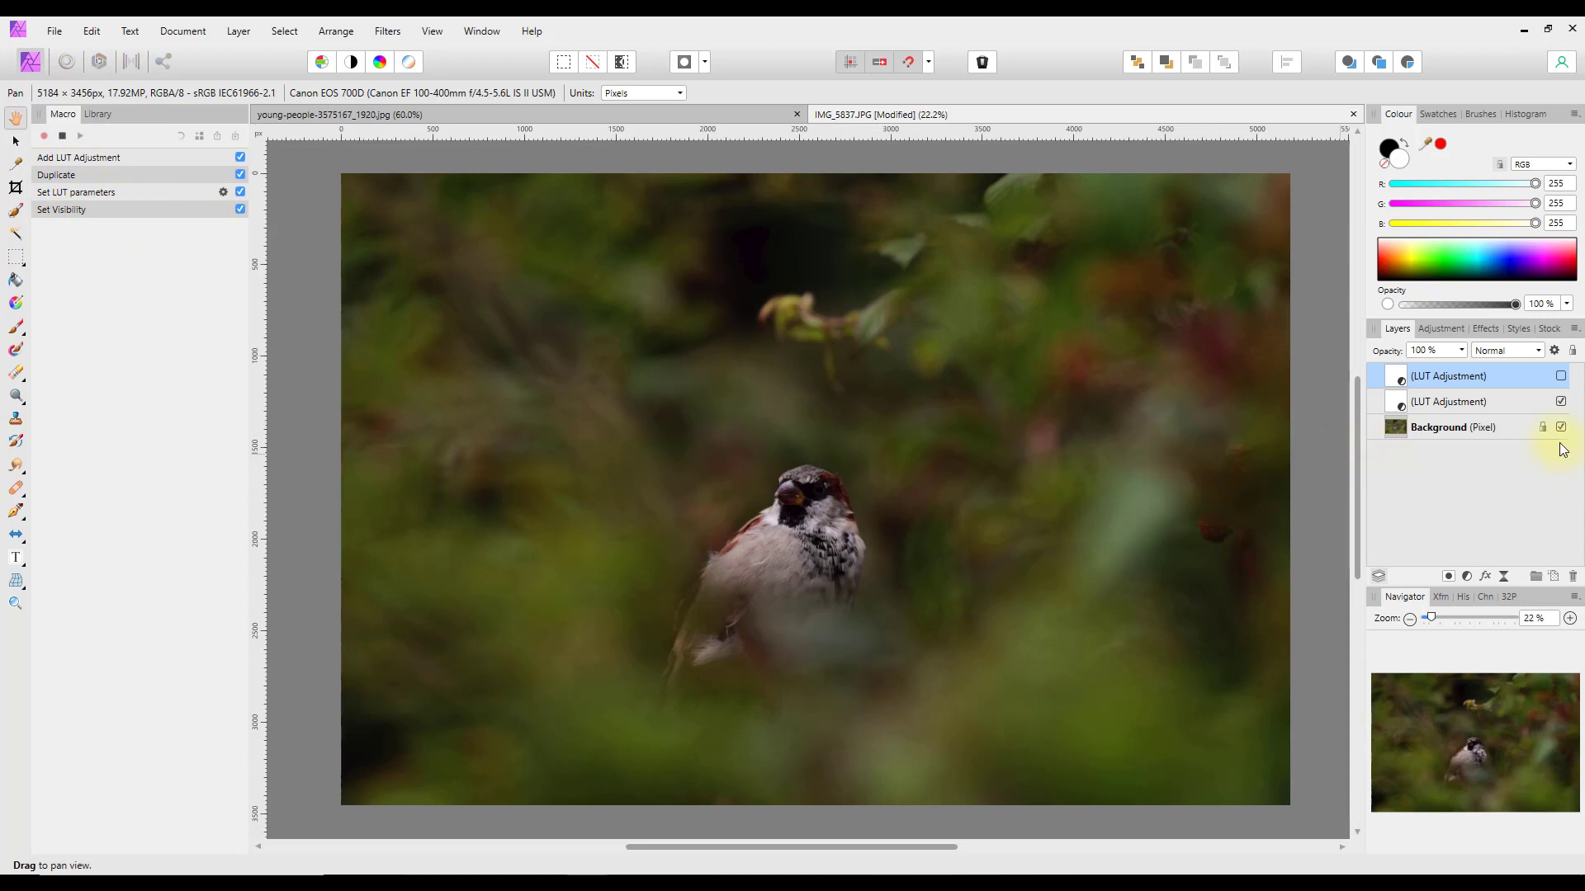
Add a Lens Filter adjustment with its default settings above the LUT layers and hide it
left_click(1468, 576)
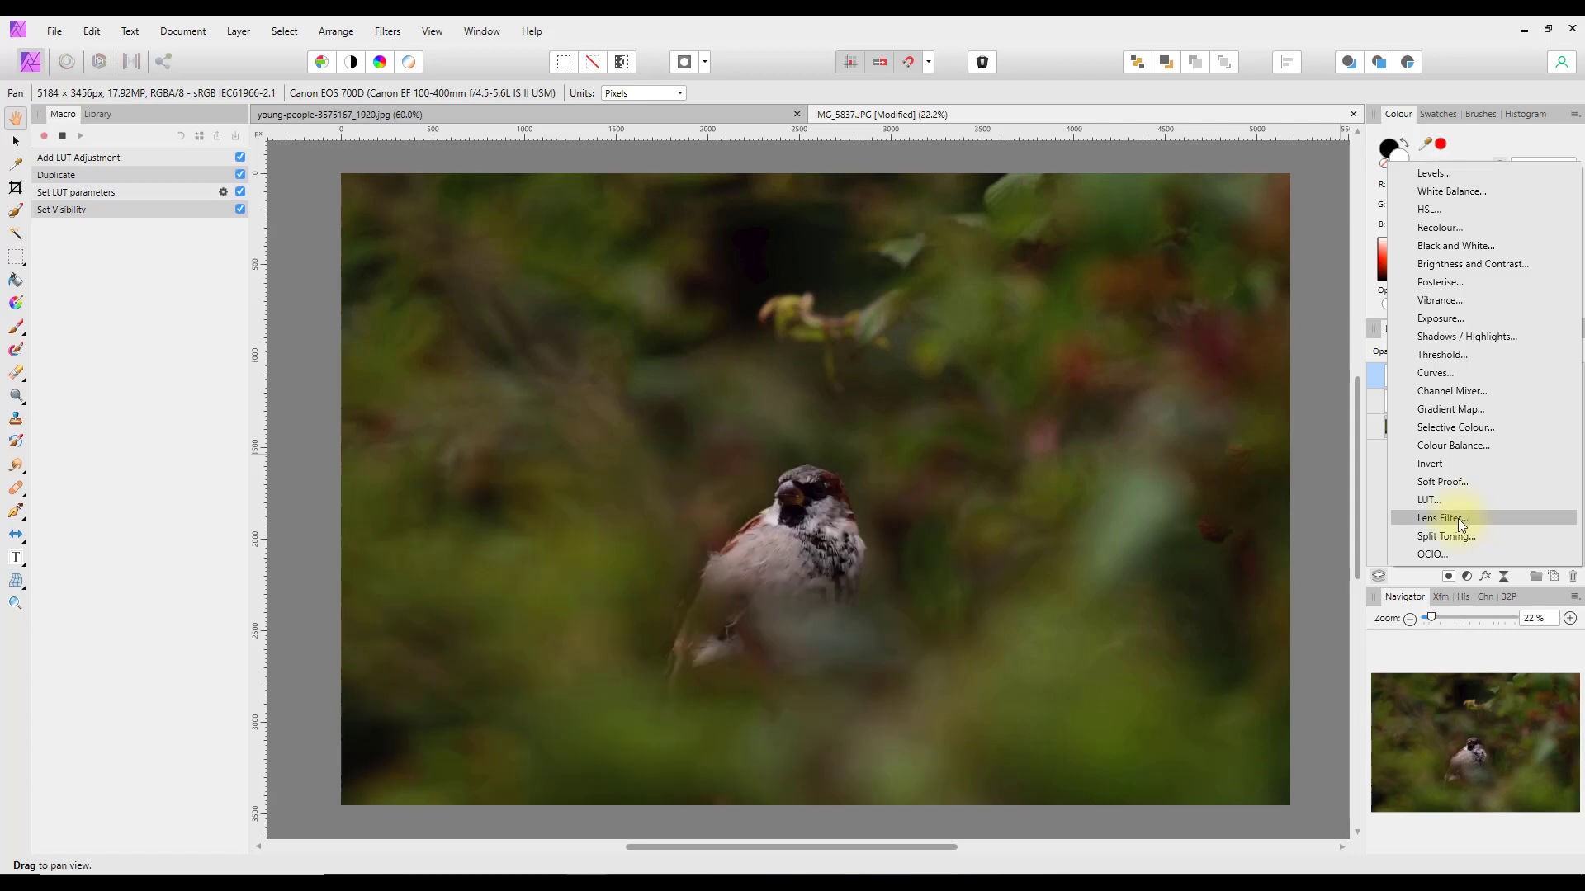
left_click(1458, 519)
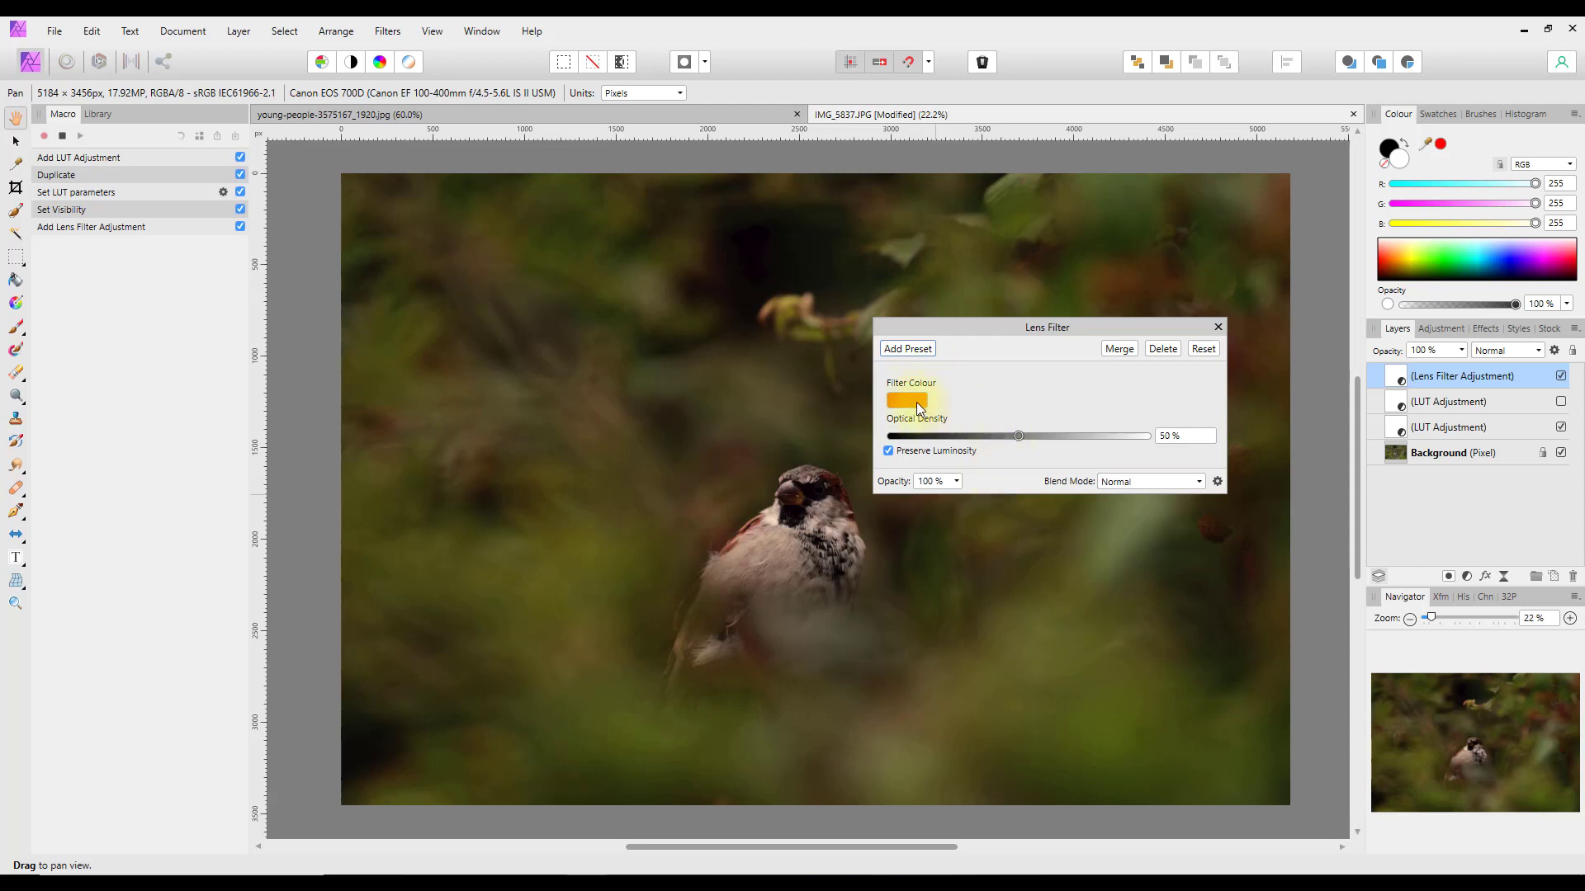
left_click(1218, 327)
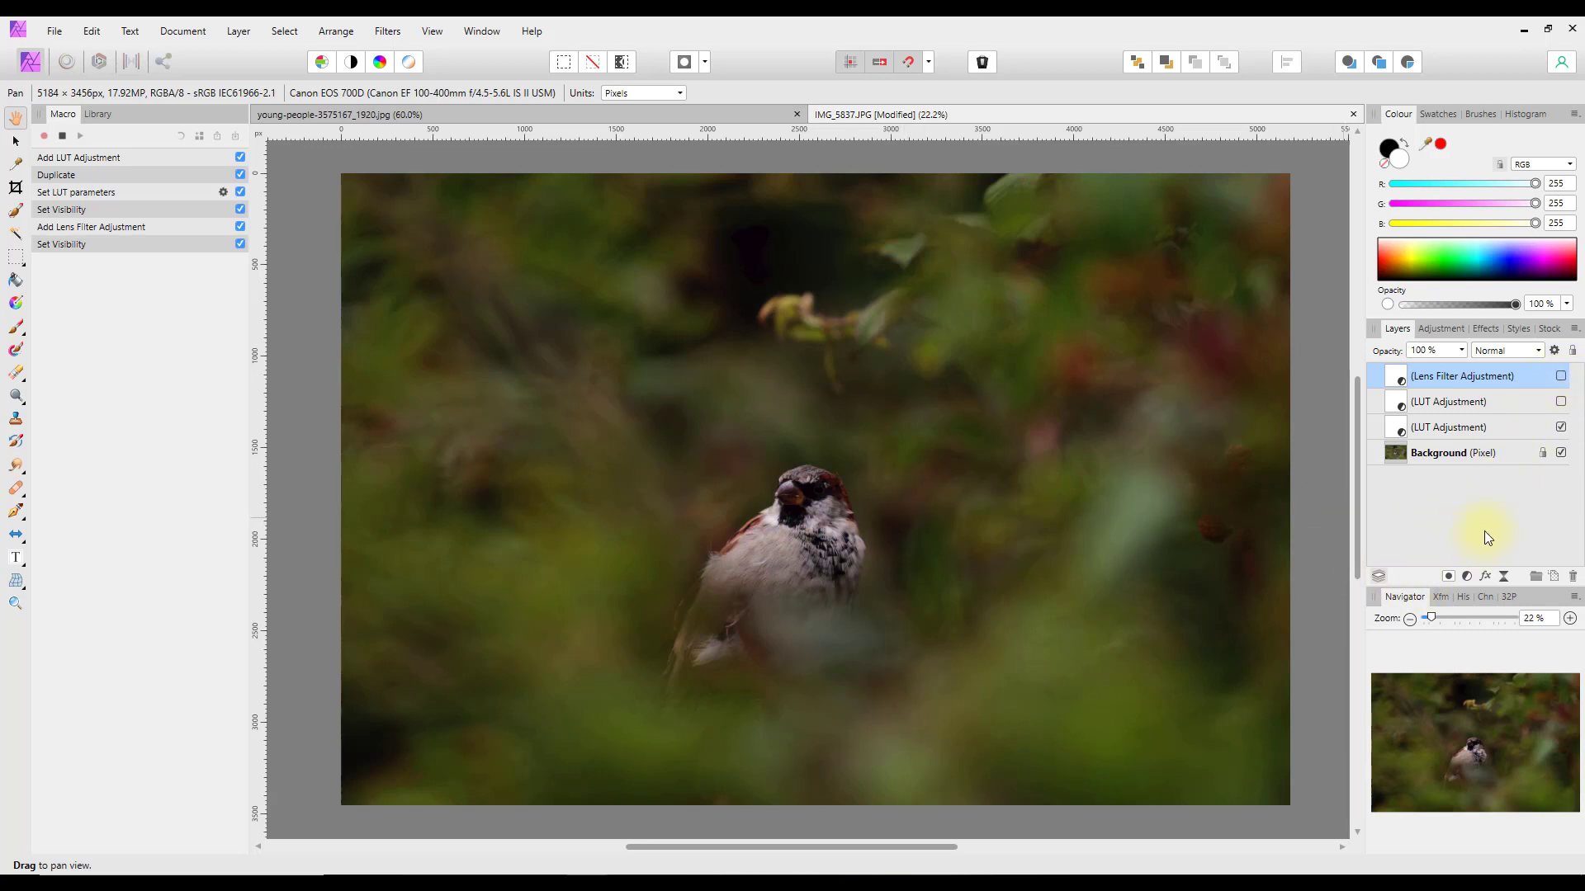
Add a Black & White adjustment with its default settings above the Lens Filter layer and hide it
left_click(1467, 576)
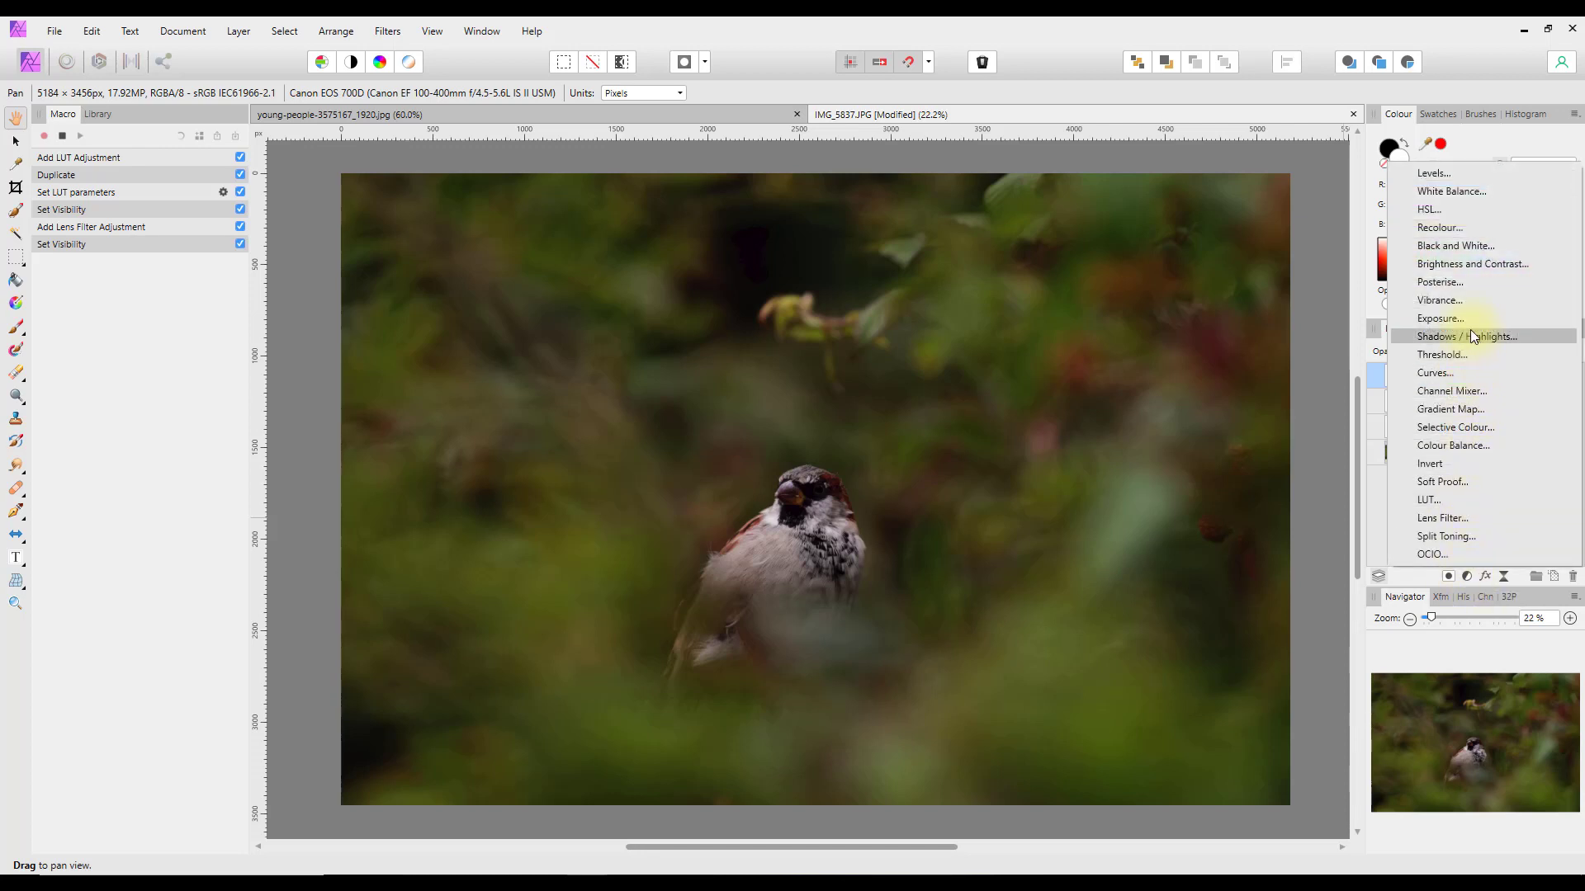
left_click(1454, 250)
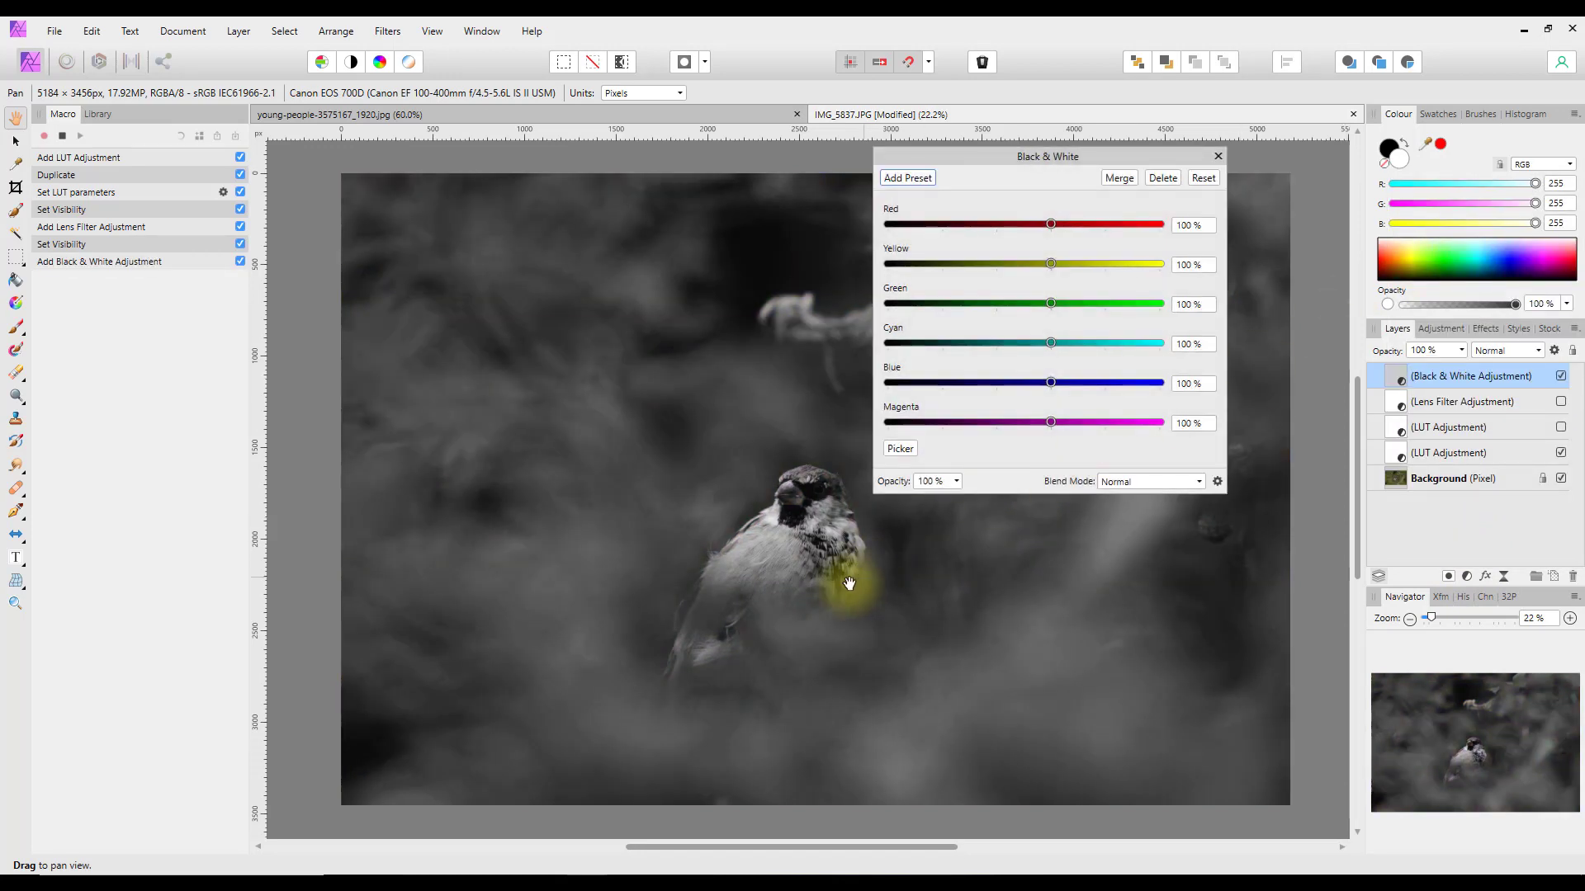
left_click(1219, 157)
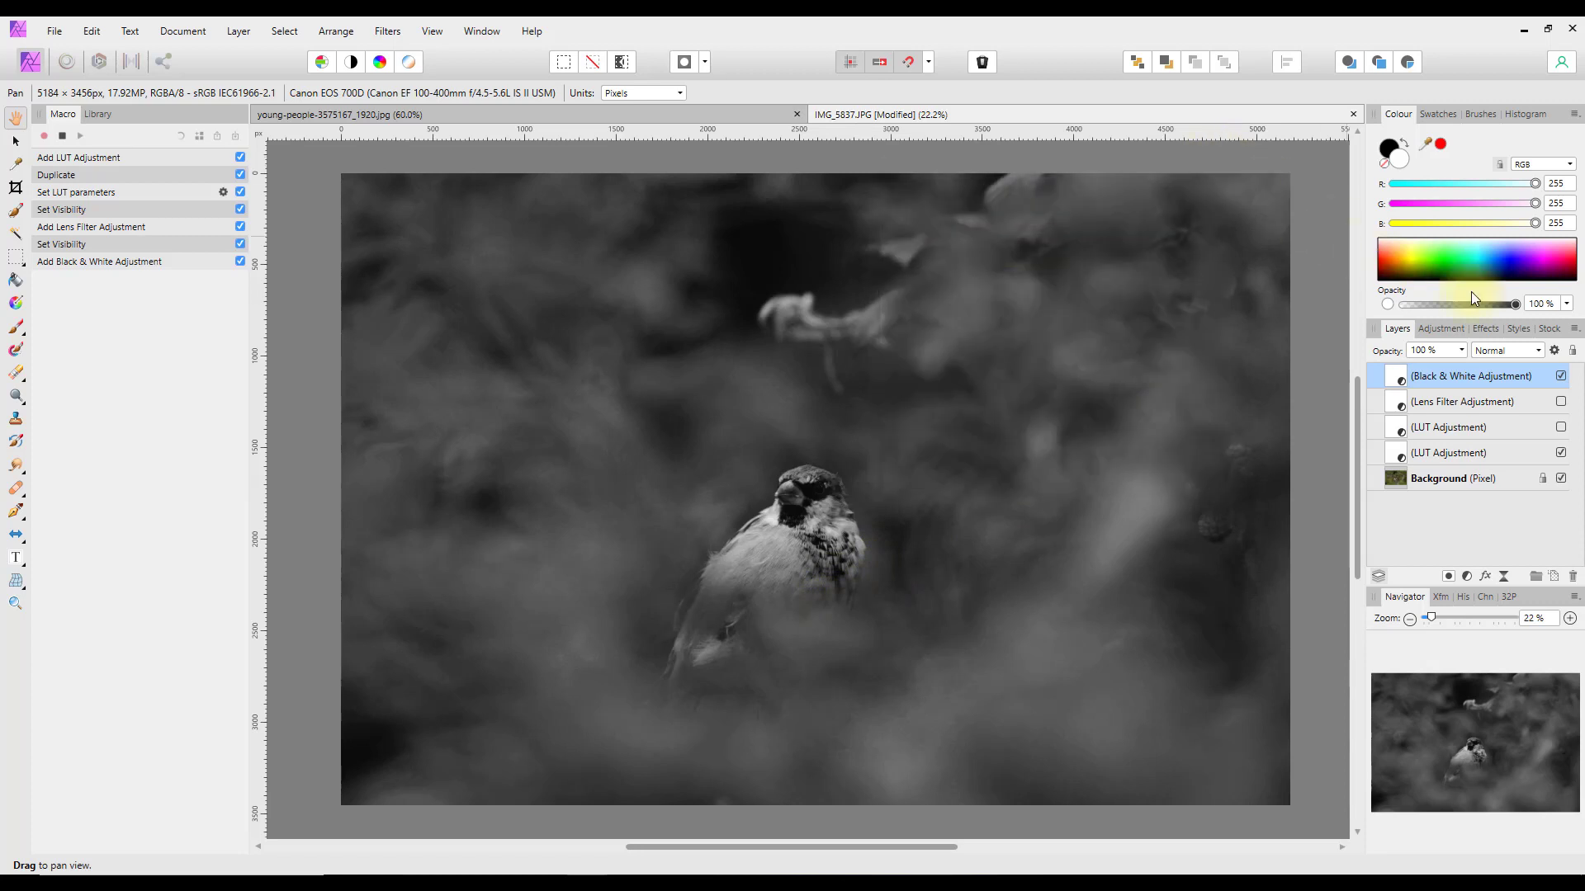
left_click(1560, 377)
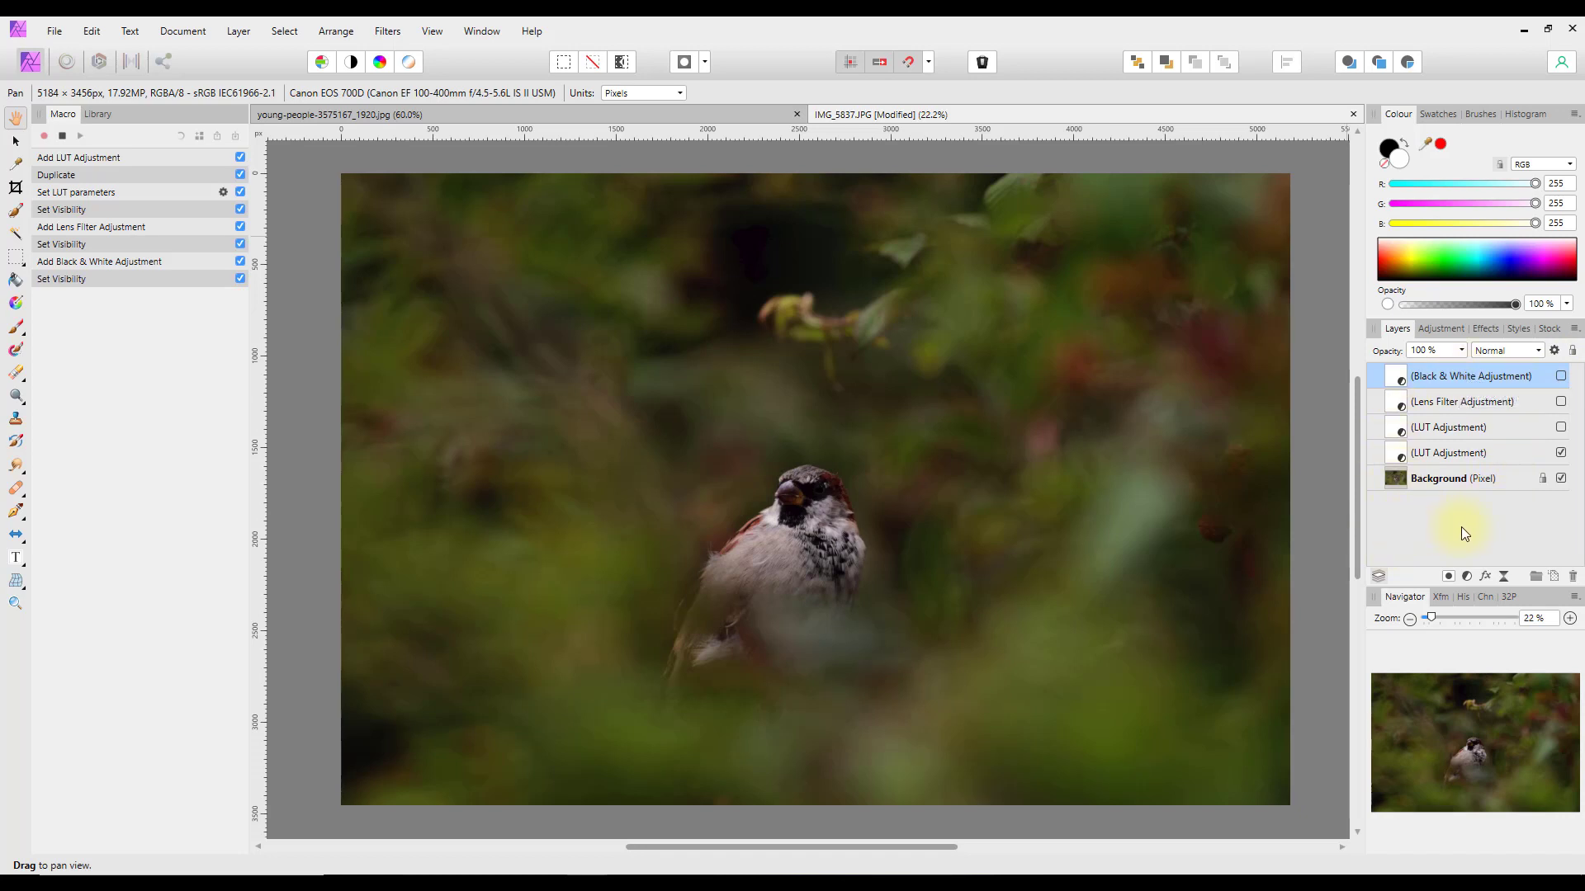
Add a live Add Noise filter at 10% intensity and move it outside the Black & White adjustment
left_click(1502, 576)
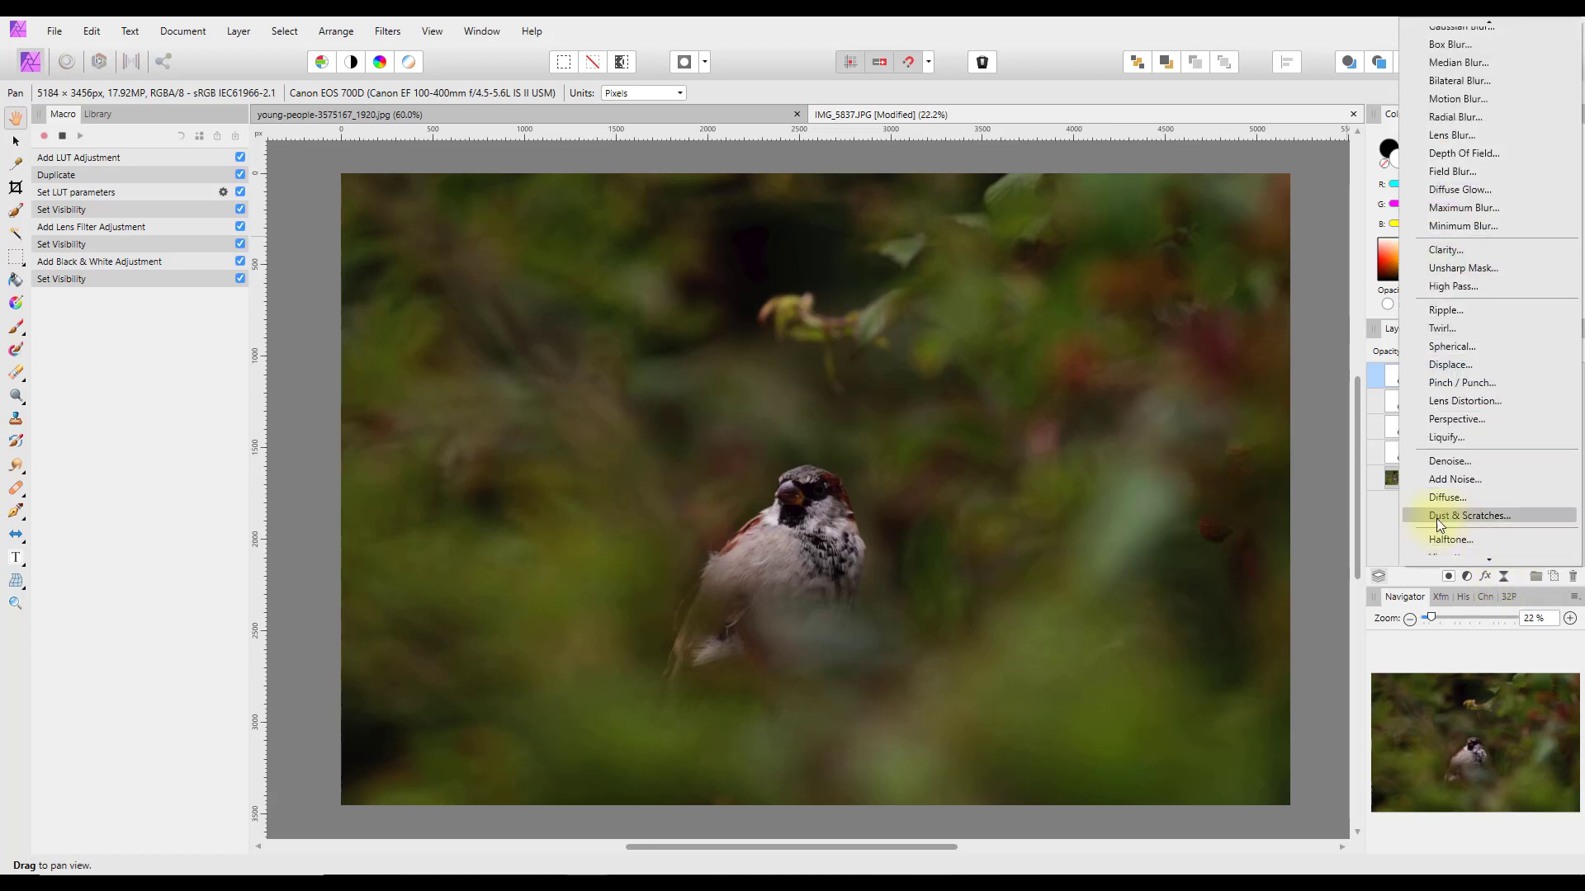
left_click(1453, 480)
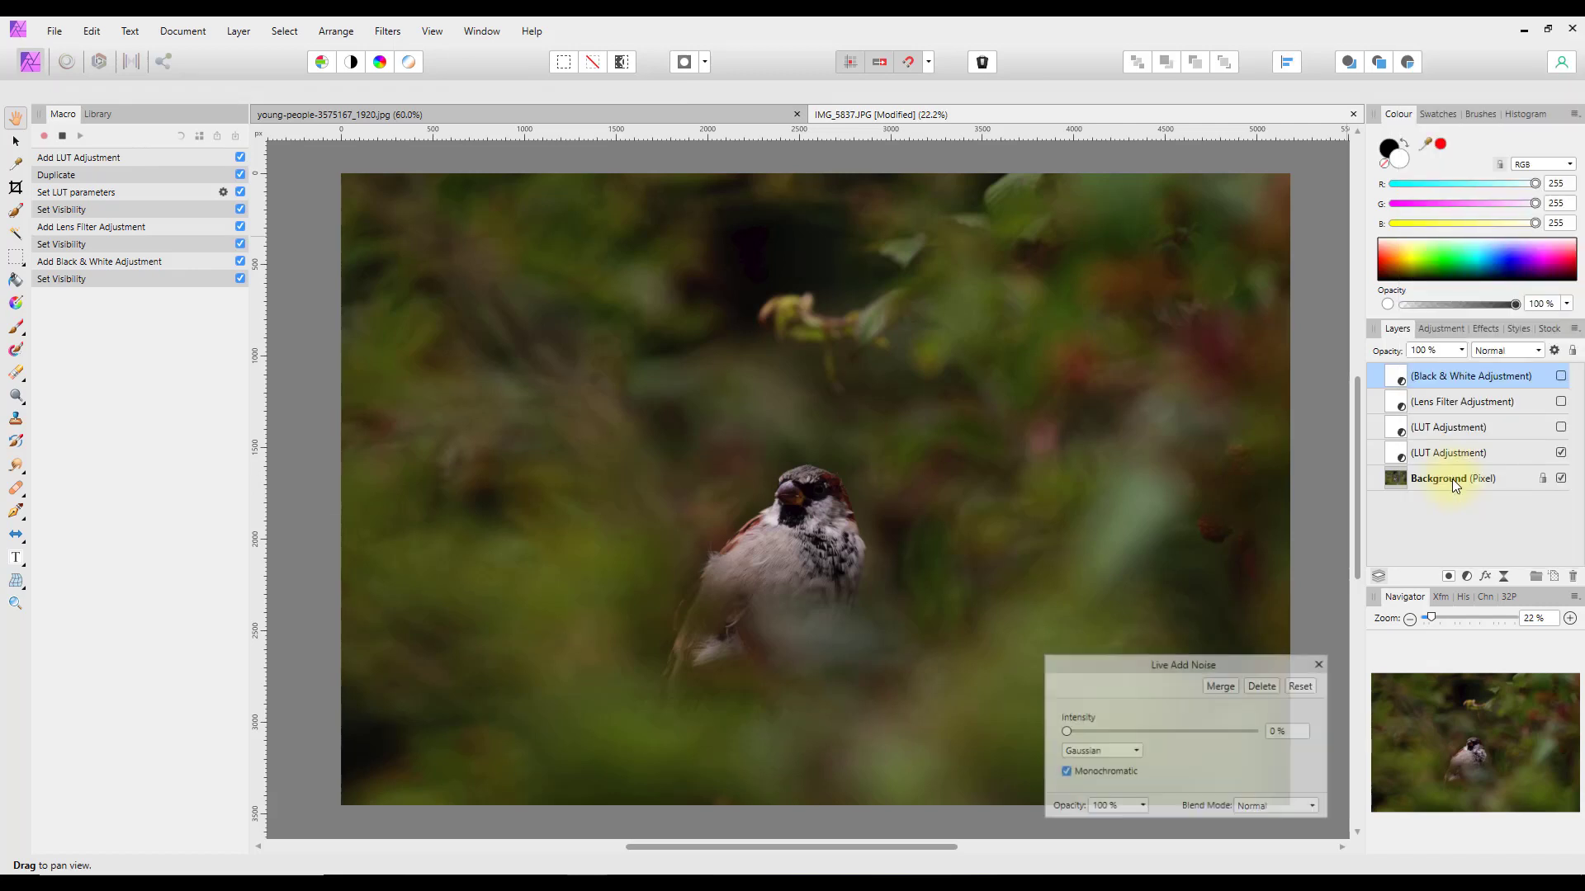
left_click_drag(1067, 737, 1084, 733)
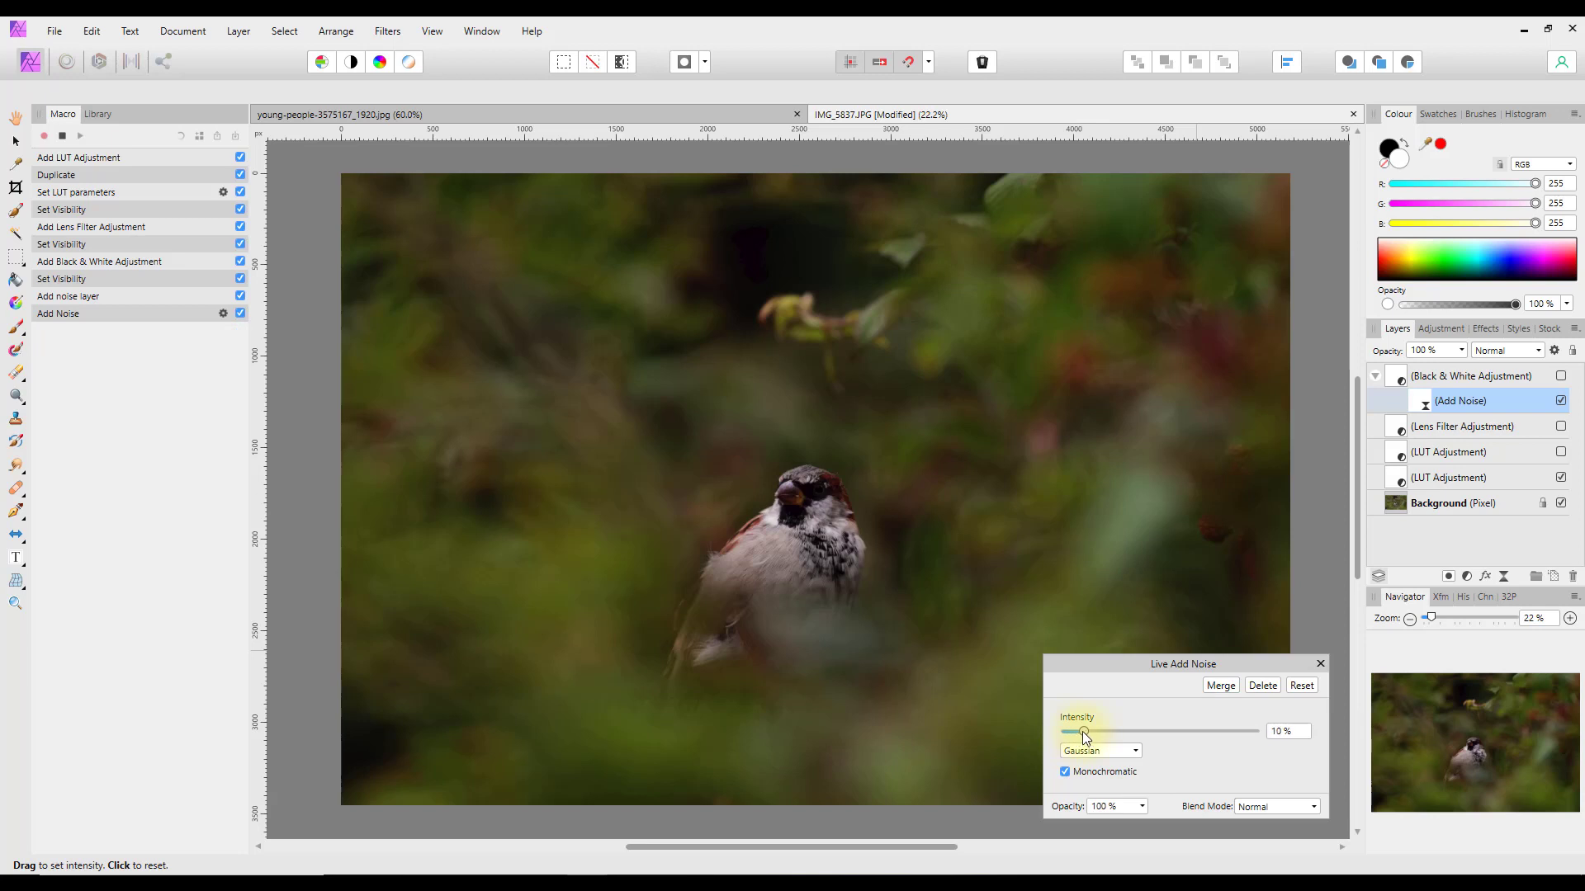
left_click(1319, 666)
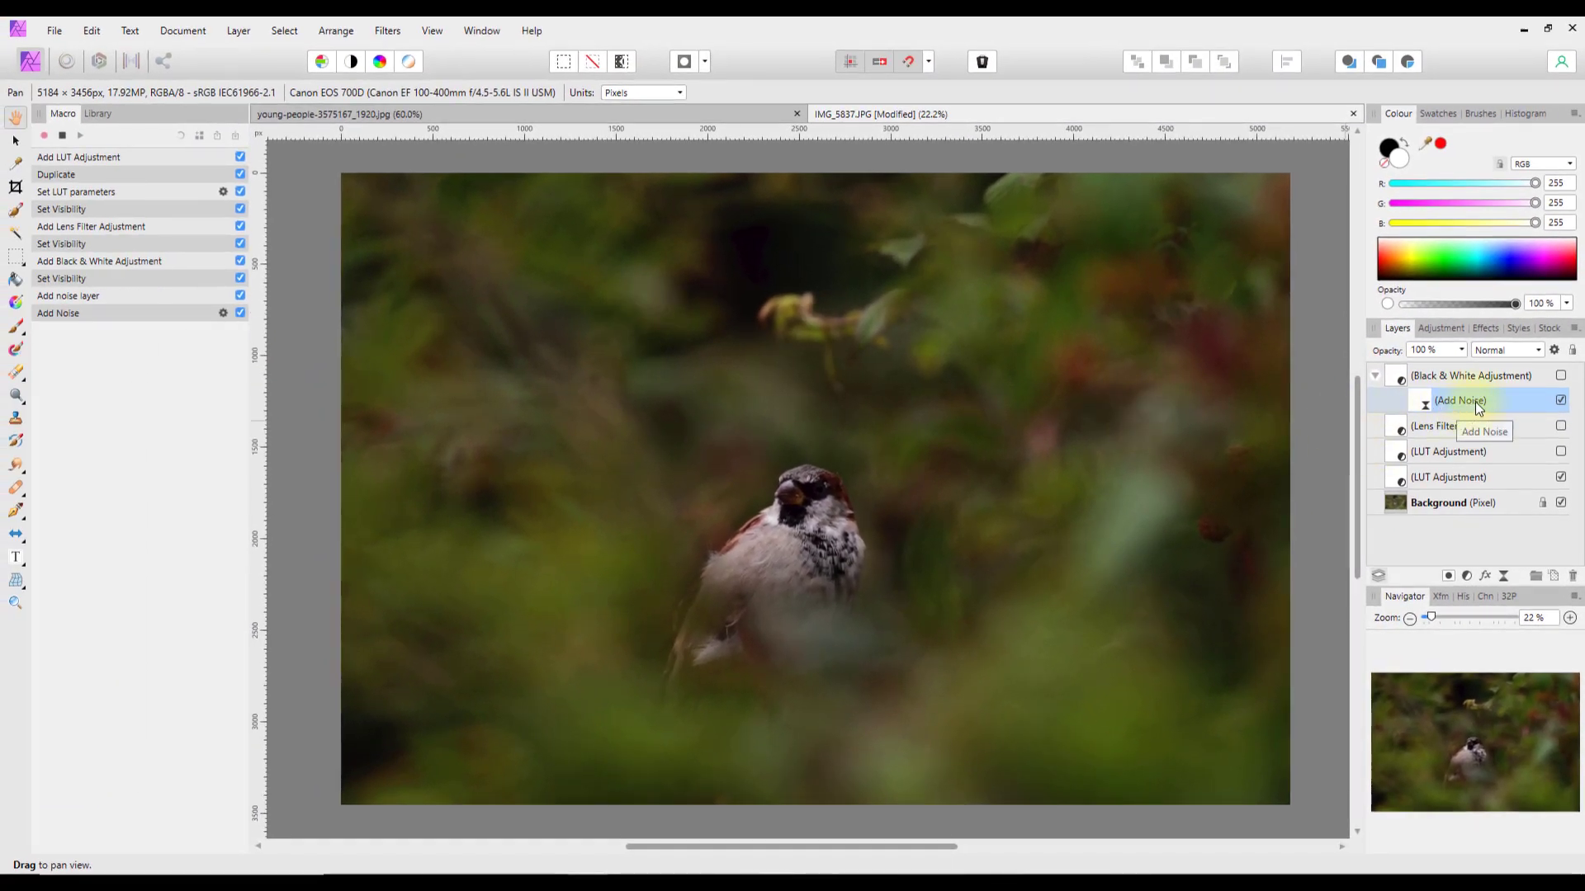
left_click(336, 31)
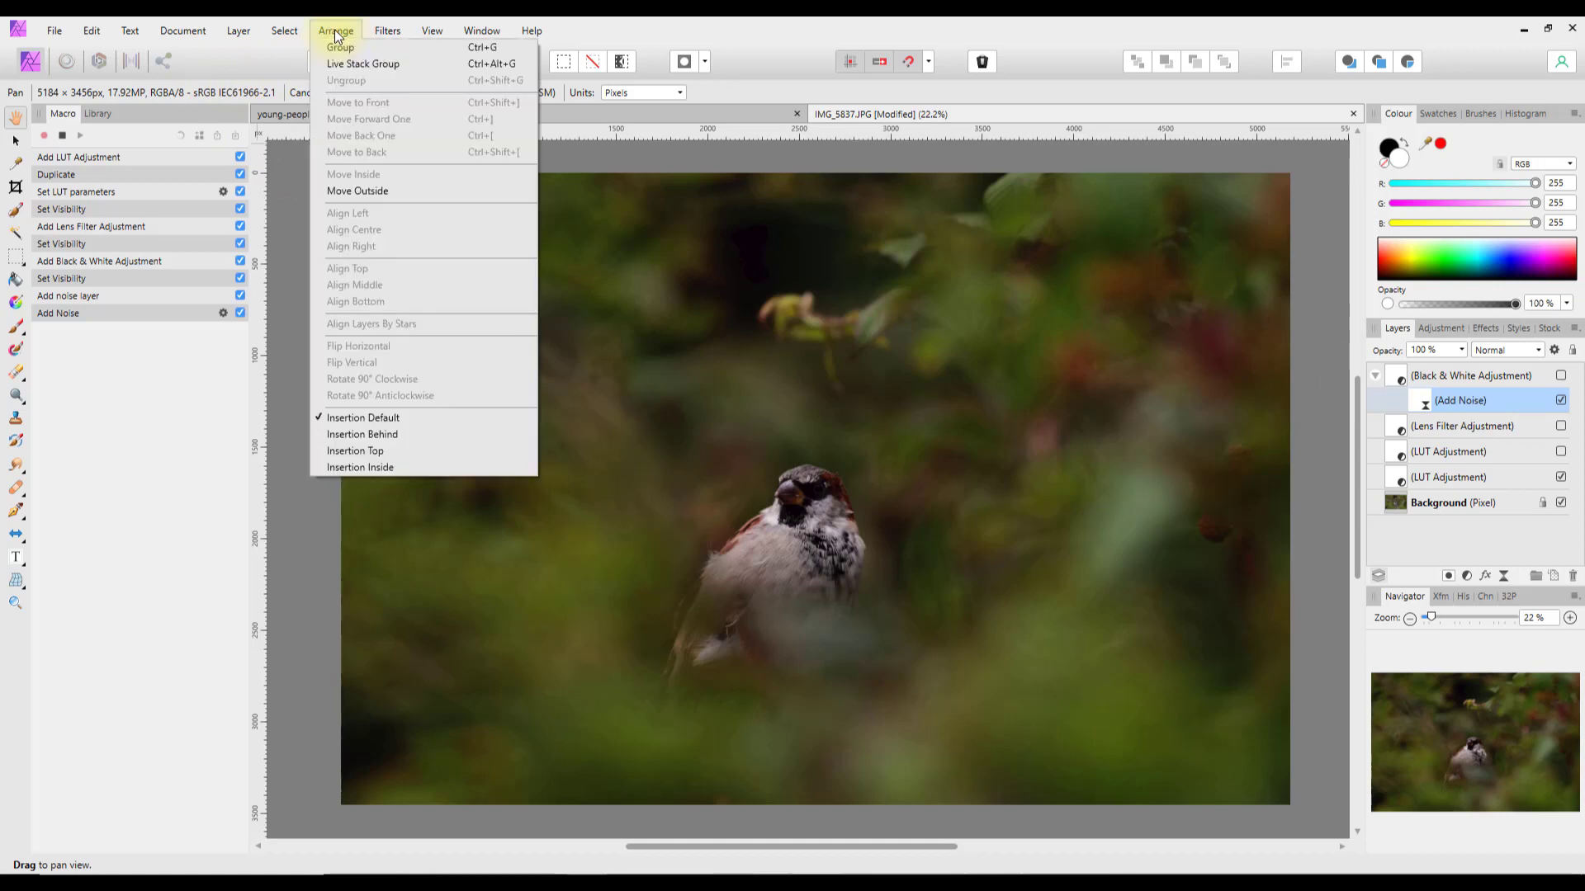
left_click(346, 191)
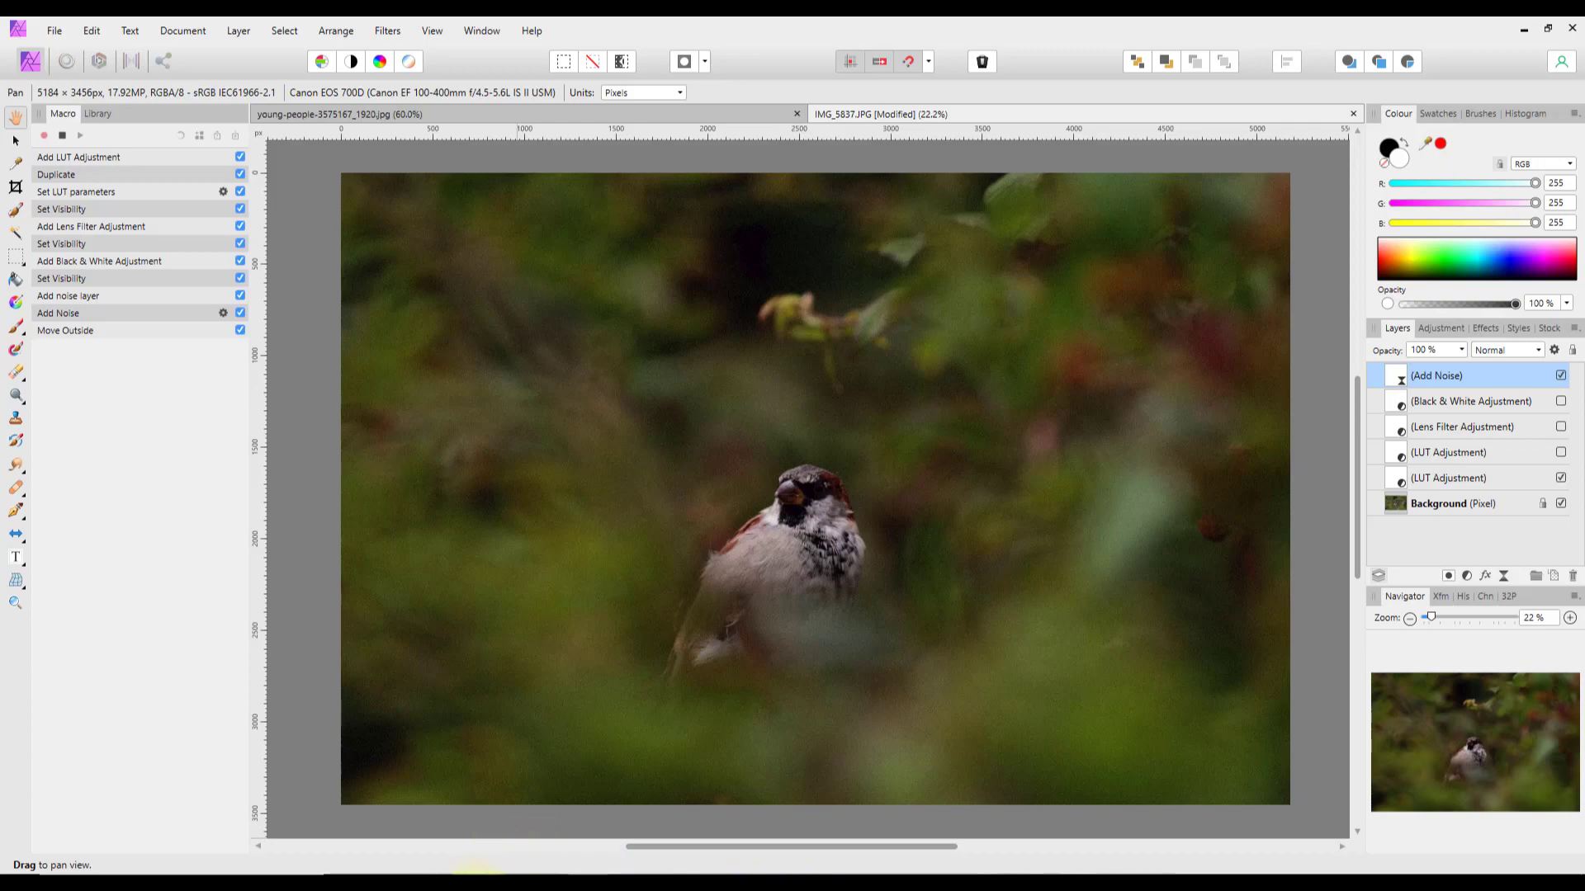
Switch to File Explorer and open Lightleak H 05.jpg, SG-Dirt-Texture-10.png and TEXTURE 02.jpg from the Macro Tutorial folder in Affinity Photo
left_click(476, 872)
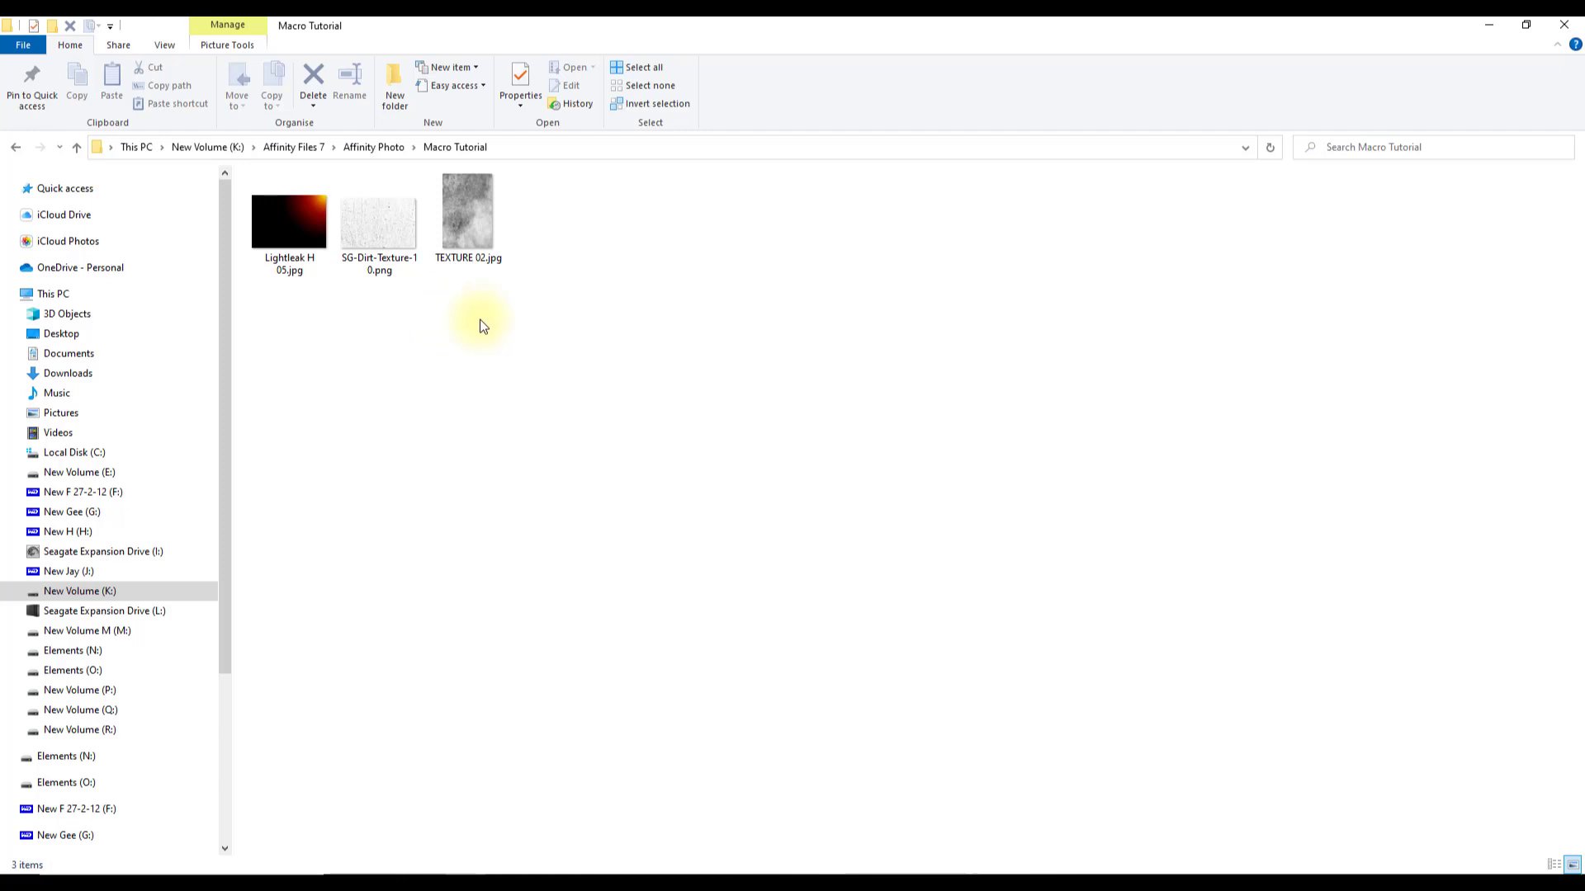
left_click_drag(546, 210, 273, 324)
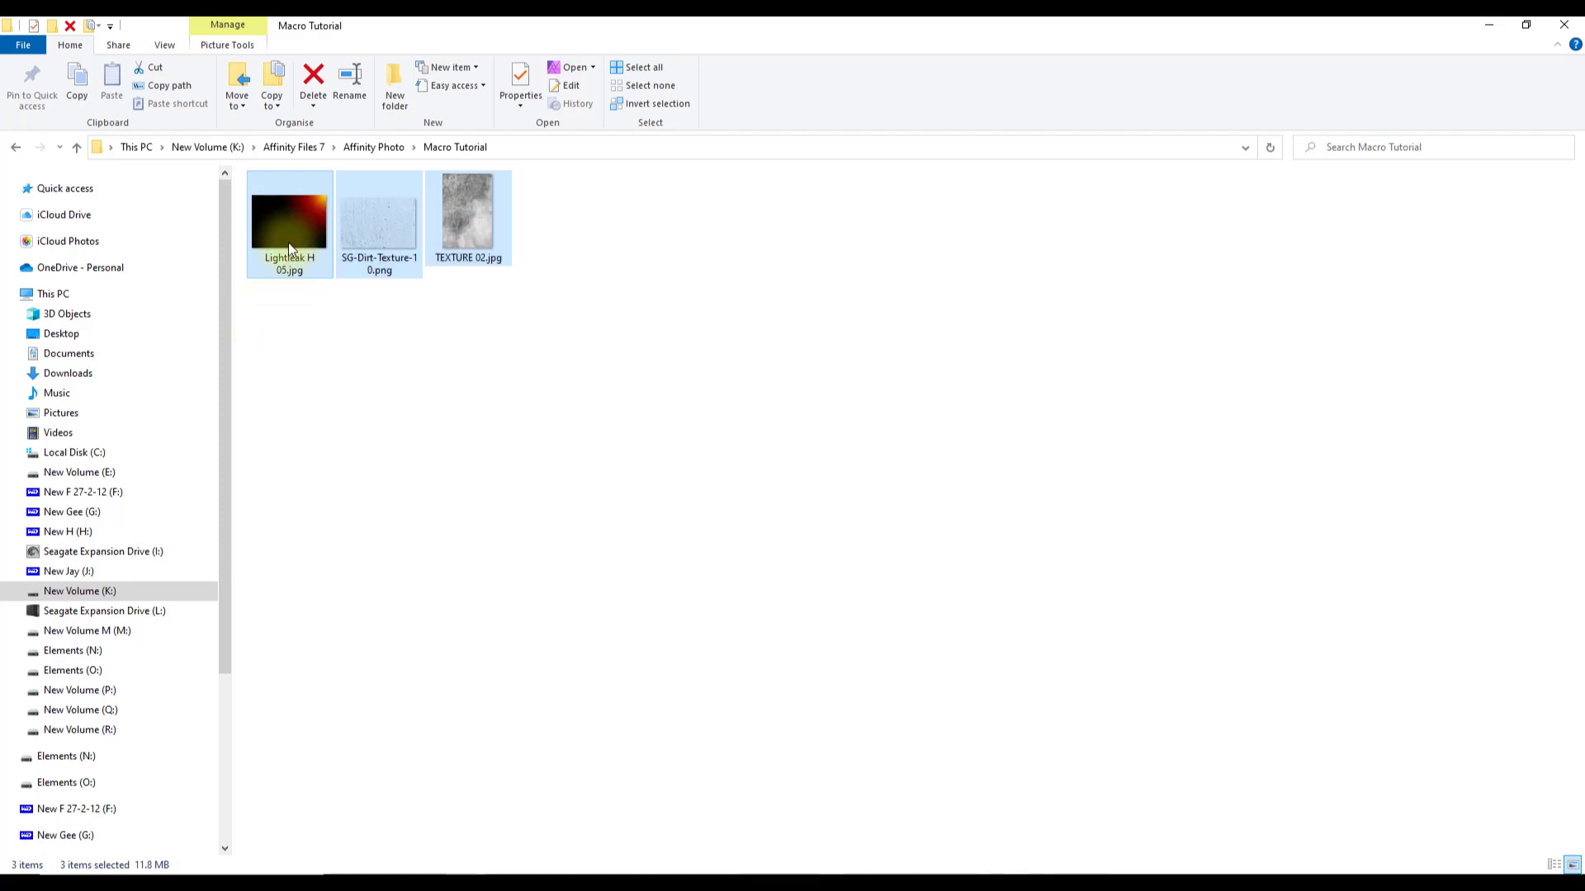
right_click(289, 236)
left_click(327, 251)
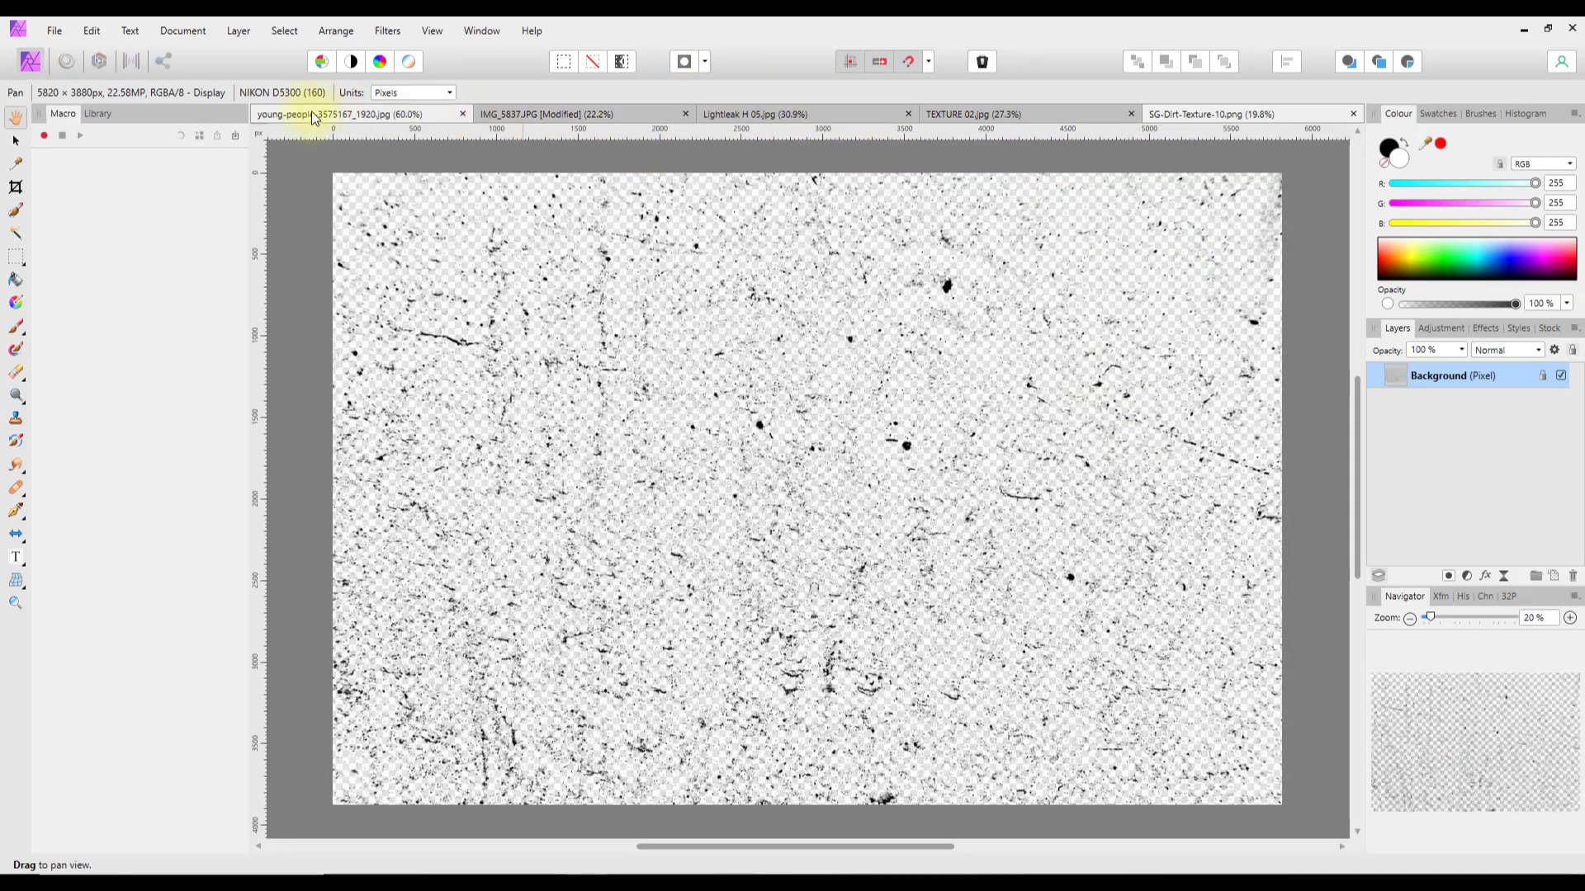
Copy the Background layer of Lightleak H 05.jpg and paste it above the Add Noise layer in IMG_5837.JPG
left_click(545, 113)
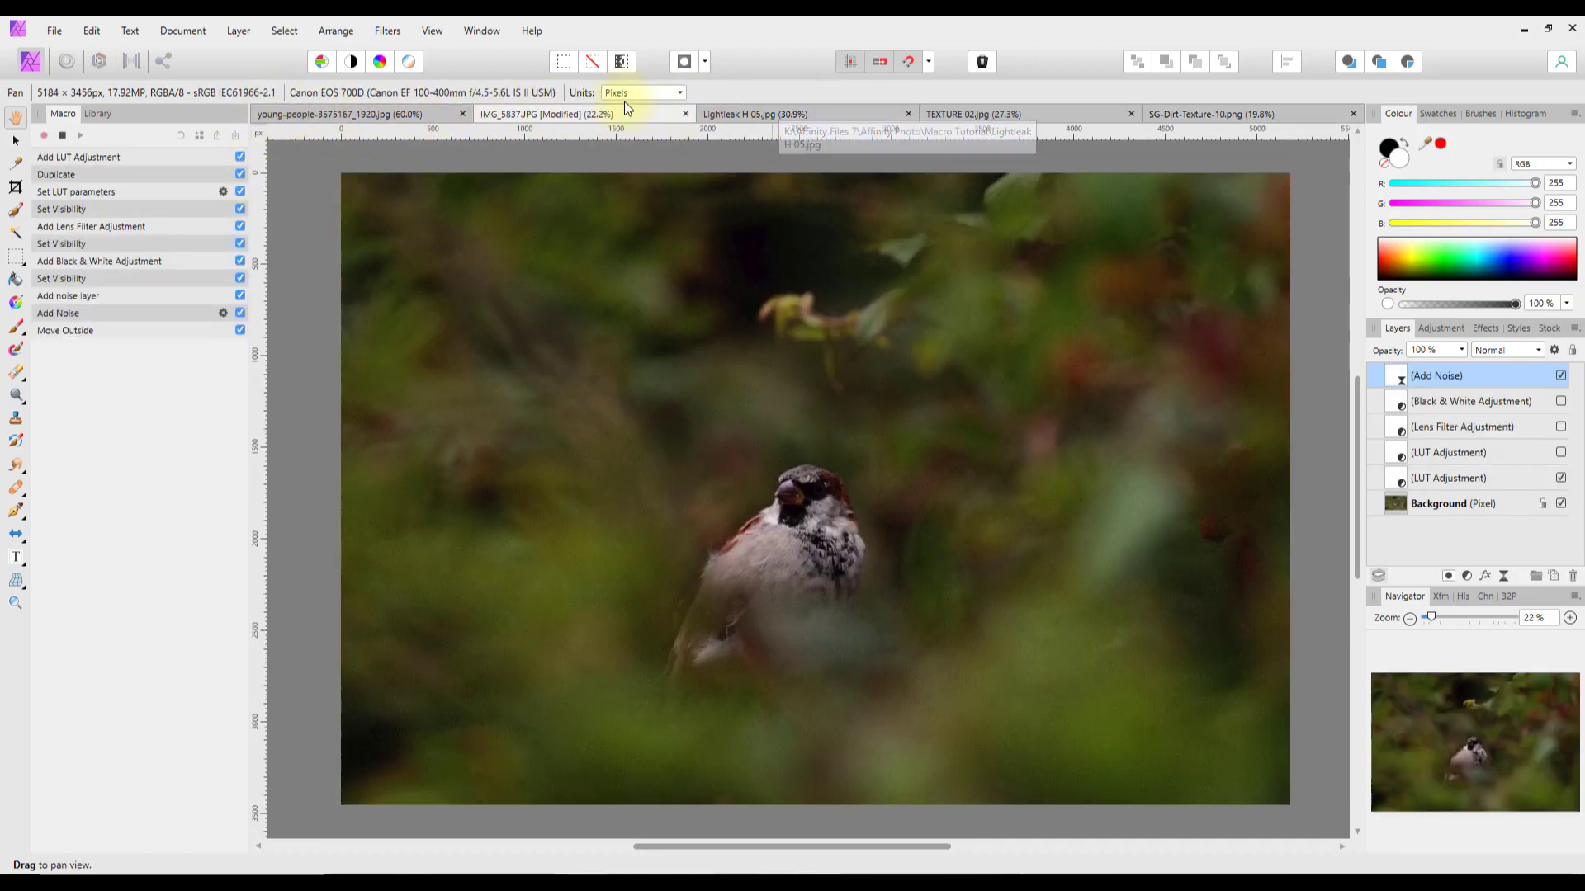
left_click(817, 113)
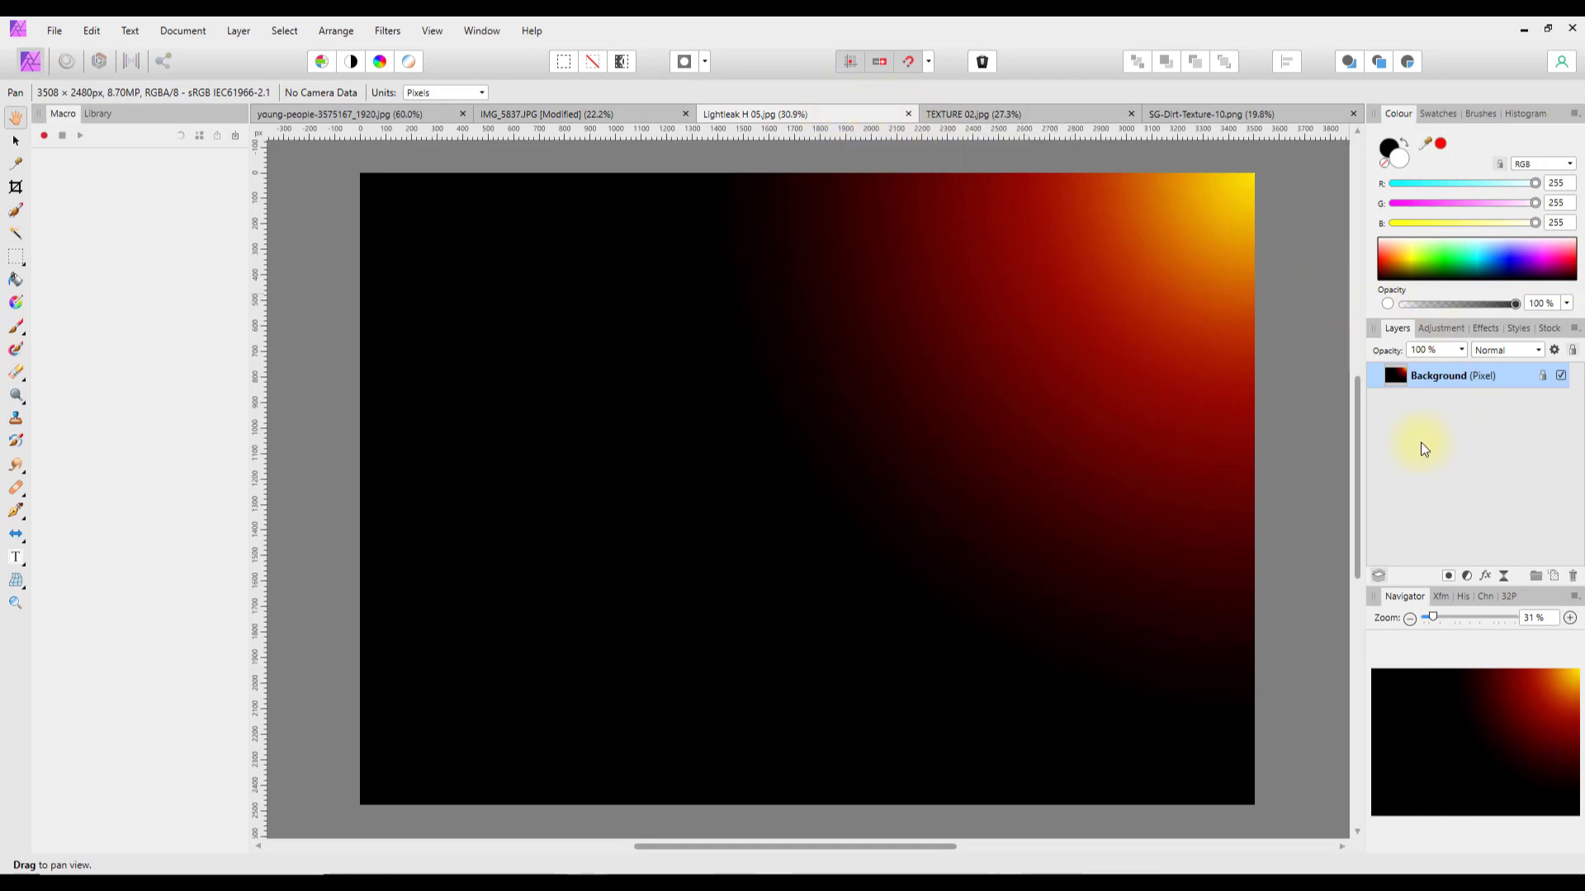
right_click(1413, 380)
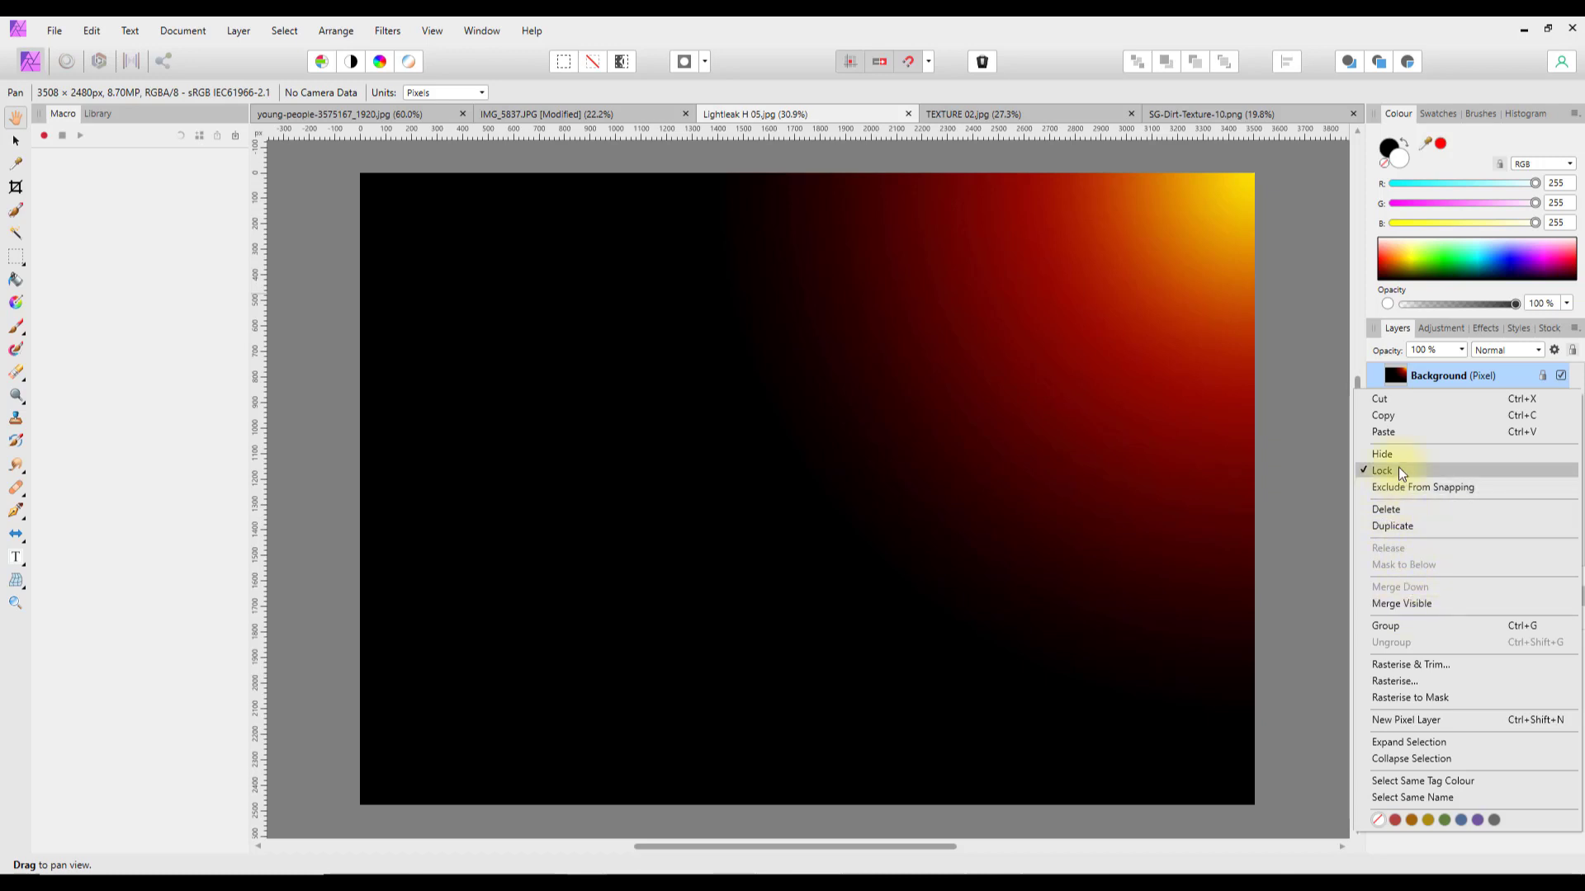
left_click(1390, 419)
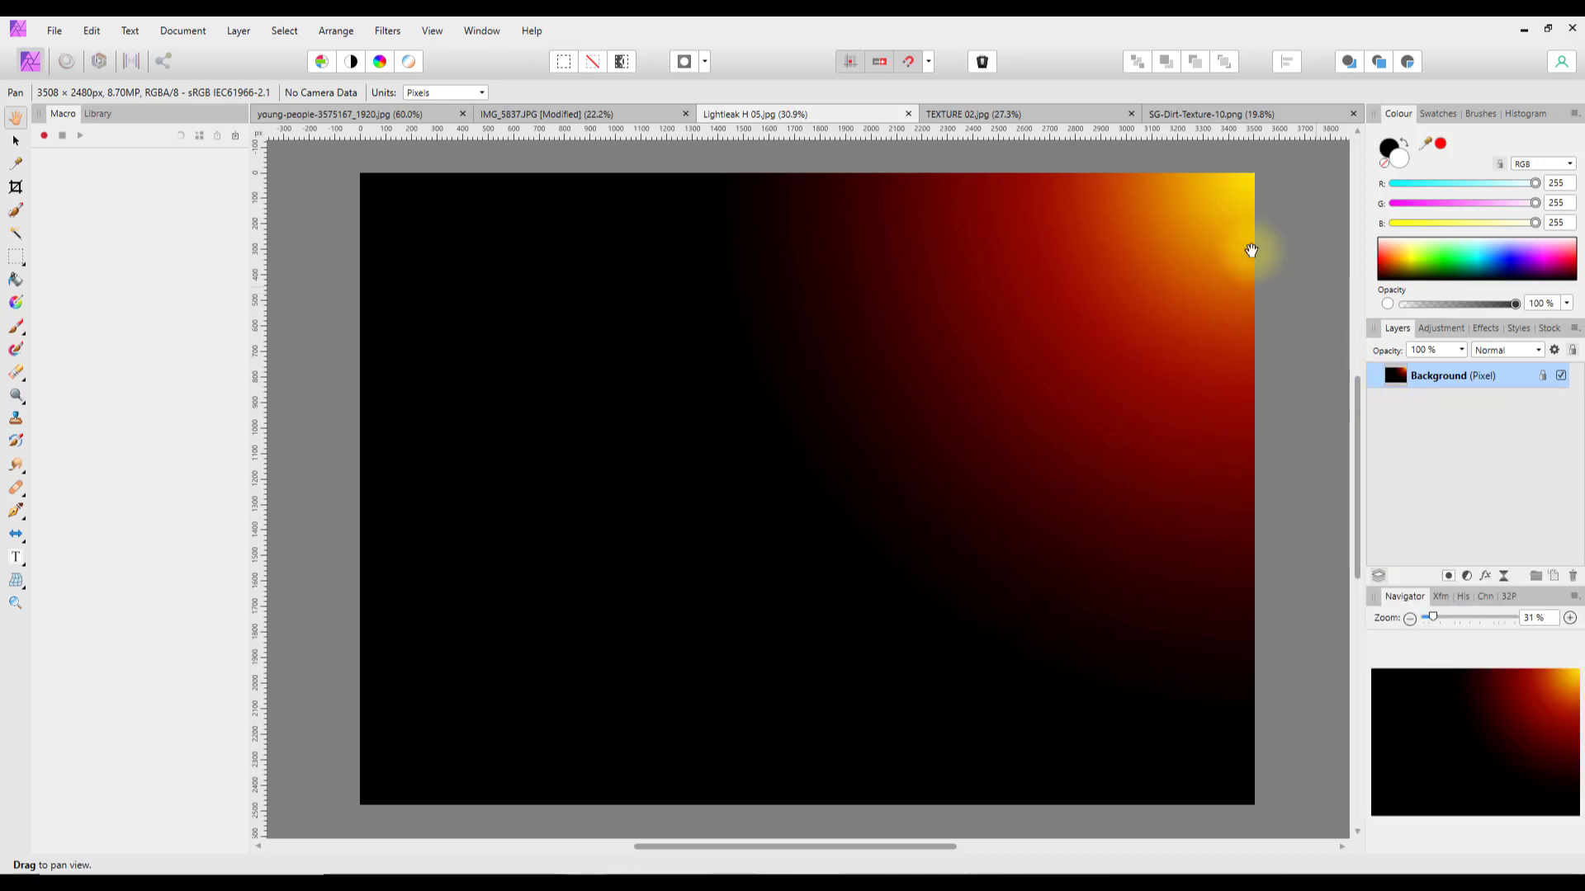
left_click(528, 113)
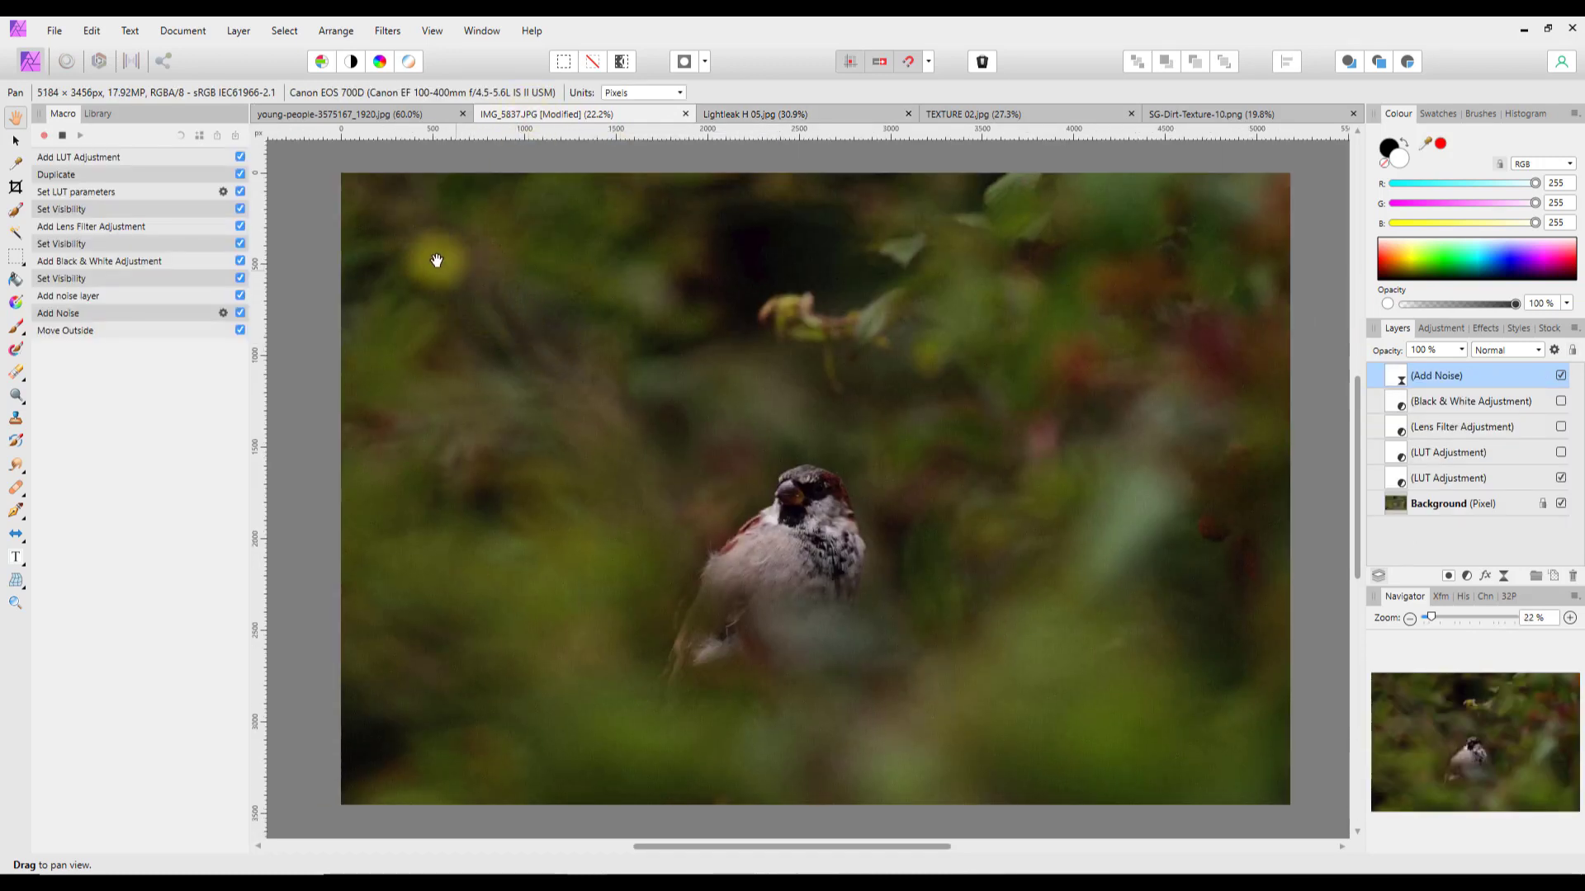
left_click(93, 30)
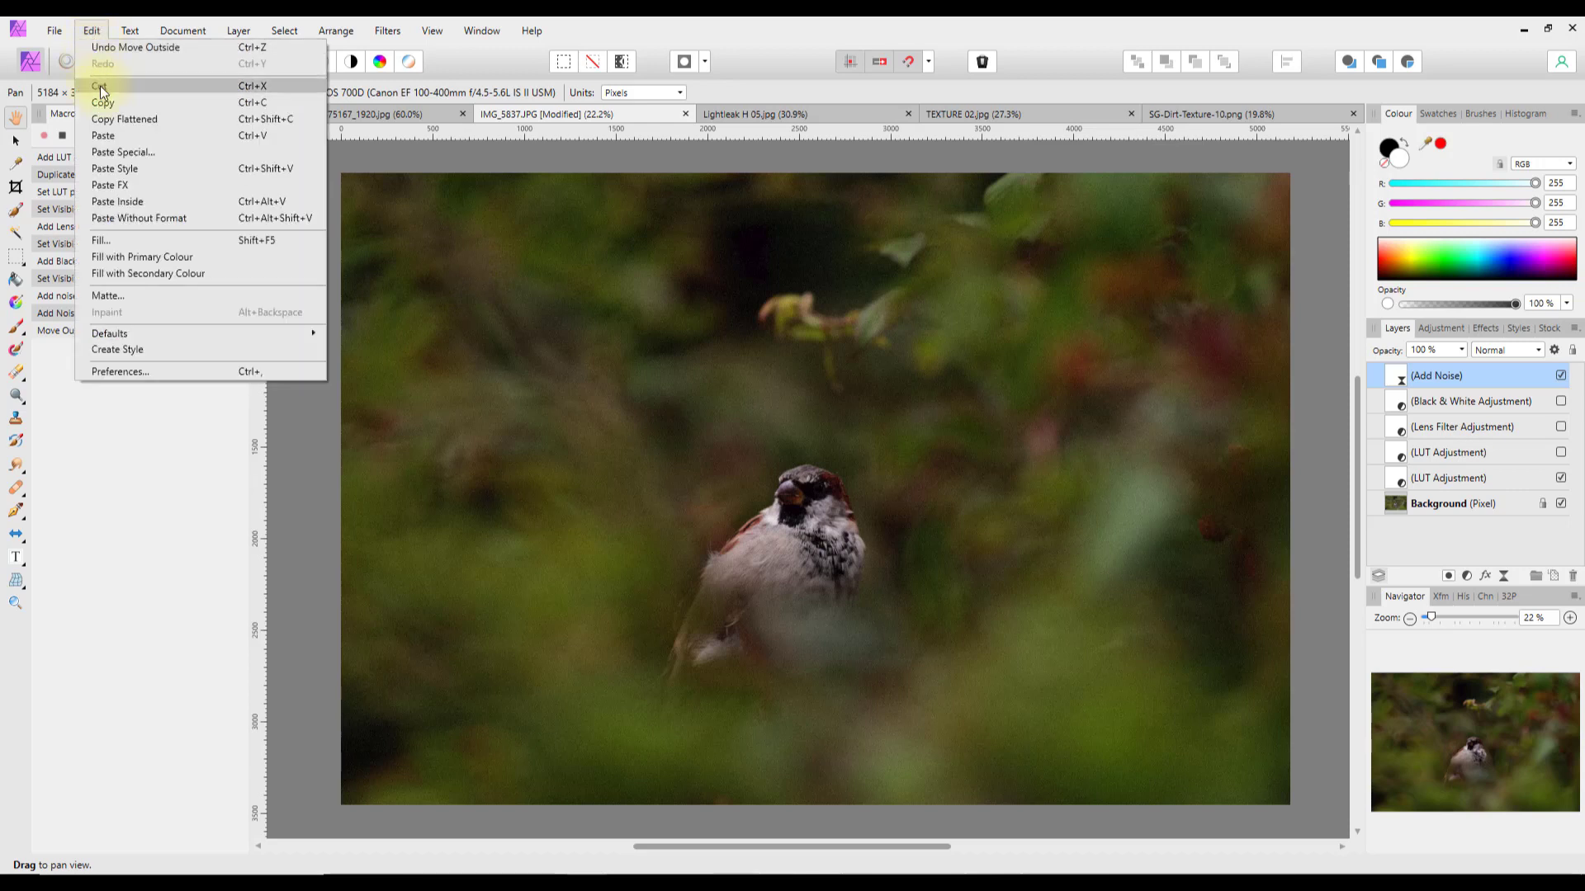
left_click(103, 139)
left_click(103, 138)
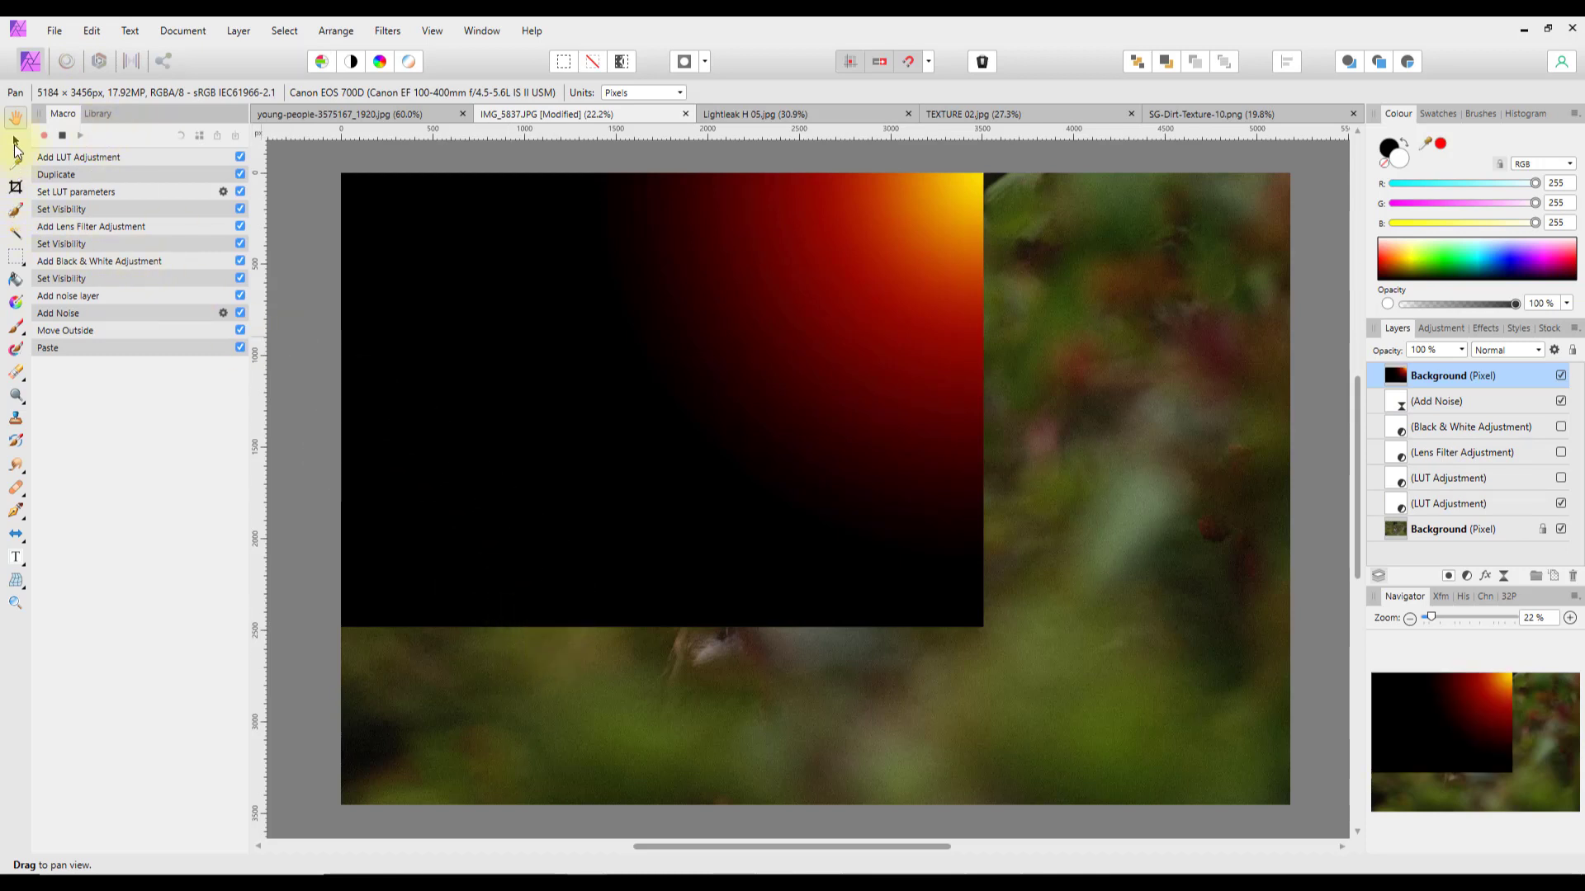
Enlarge the pasted light leak layer and stretch its width until it covers the whole bird photo
left_click(15, 145)
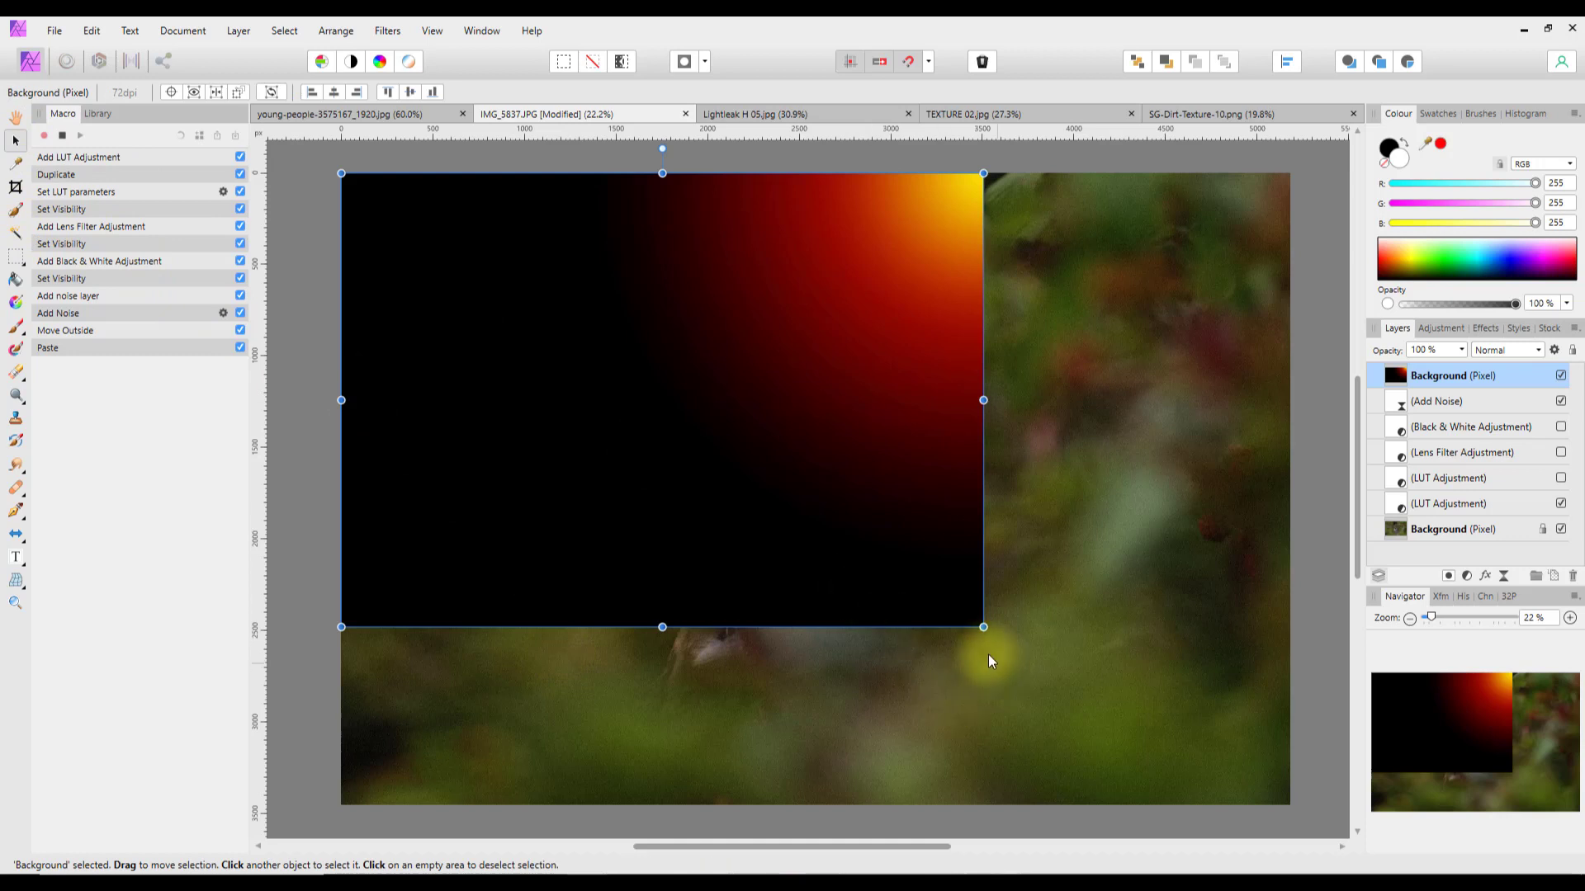
left_click_drag(984, 627, 1271, 758)
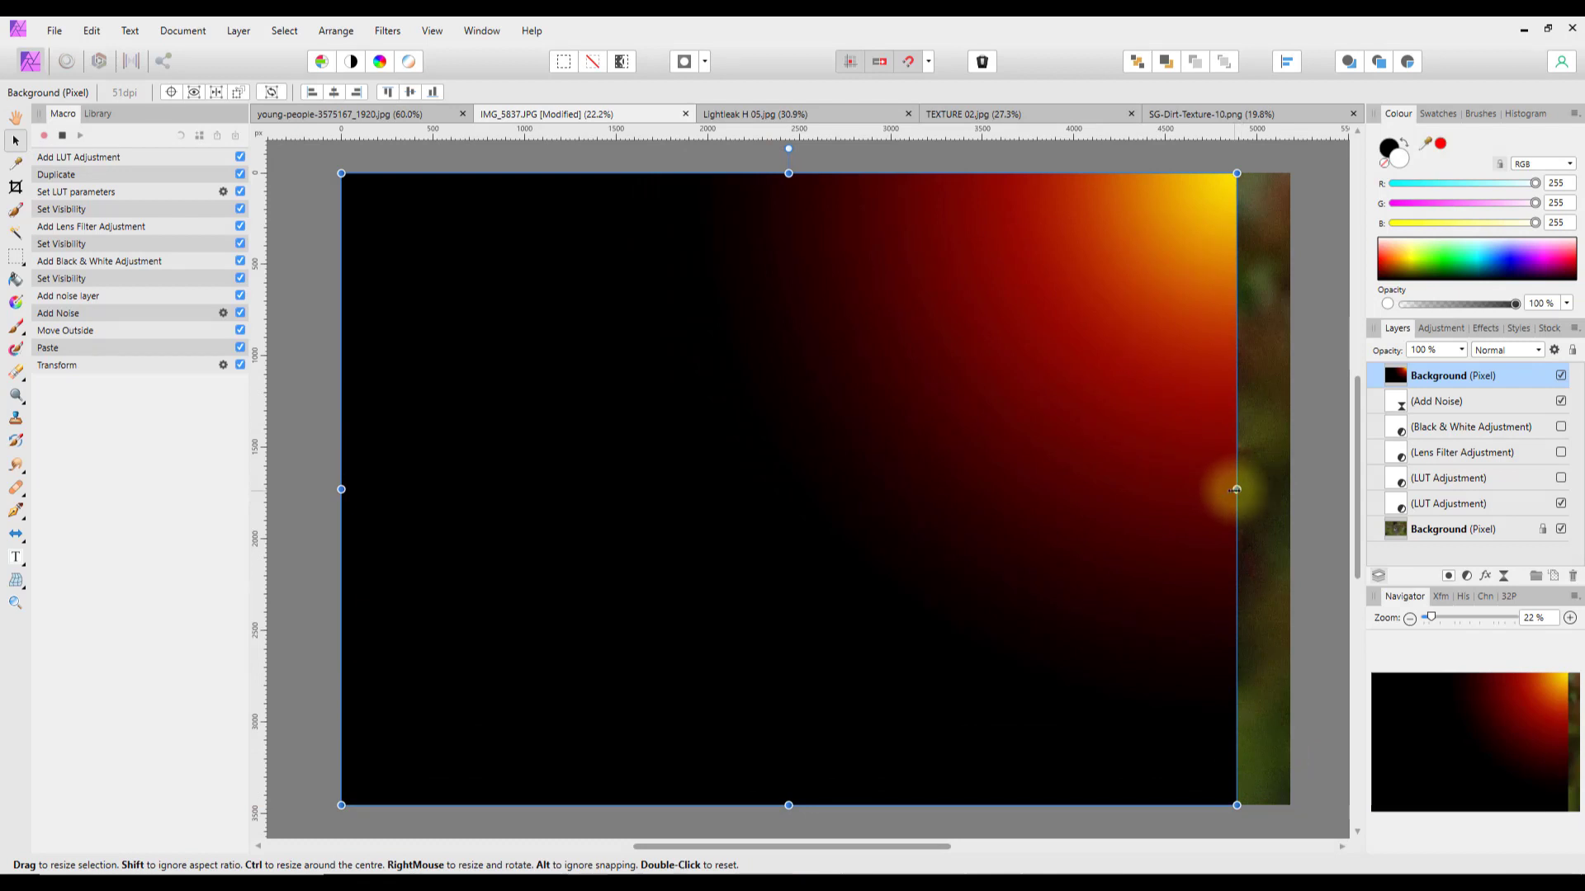
left_click_drag(1238, 488, 1280, 489)
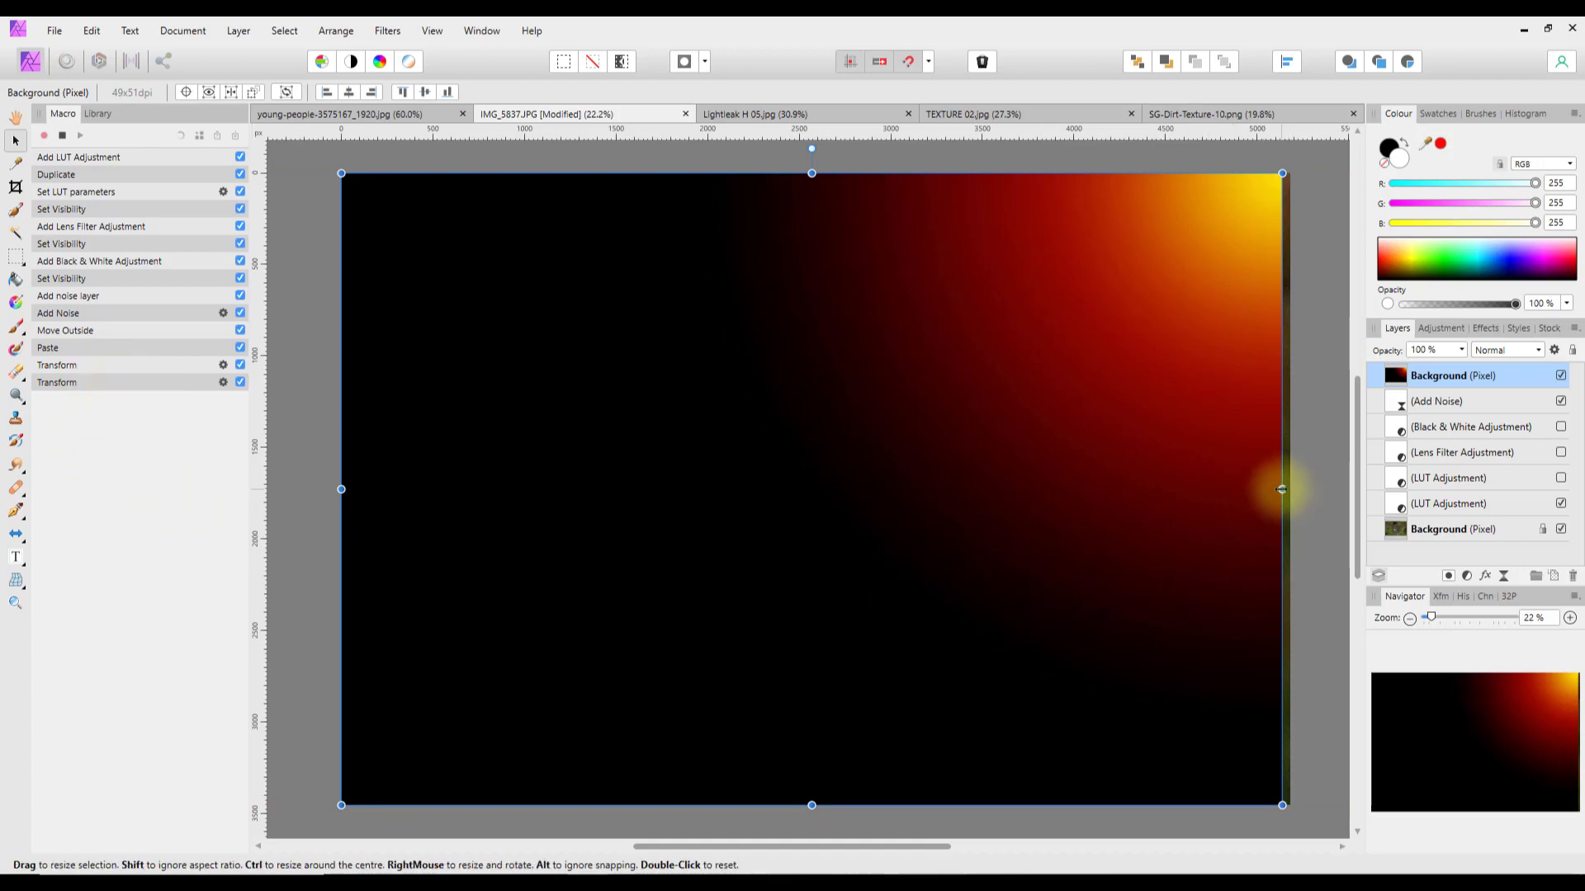
left_click_drag(1282, 489, 1290, 488)
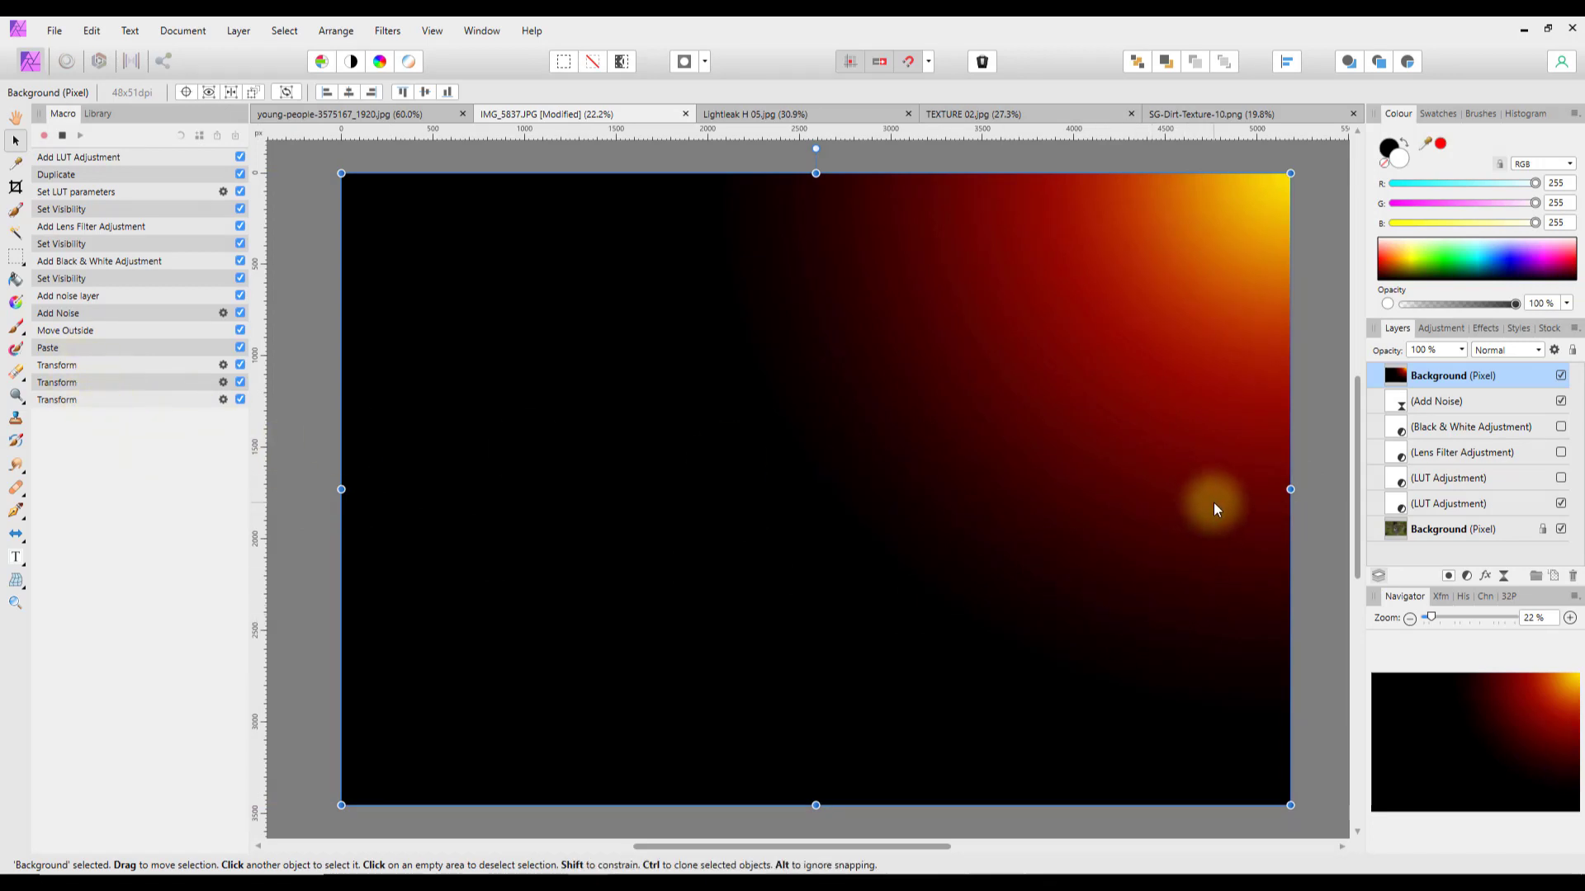
Set the light leak layer's blend mode to Screen and hide the layer
left_click(1542, 350)
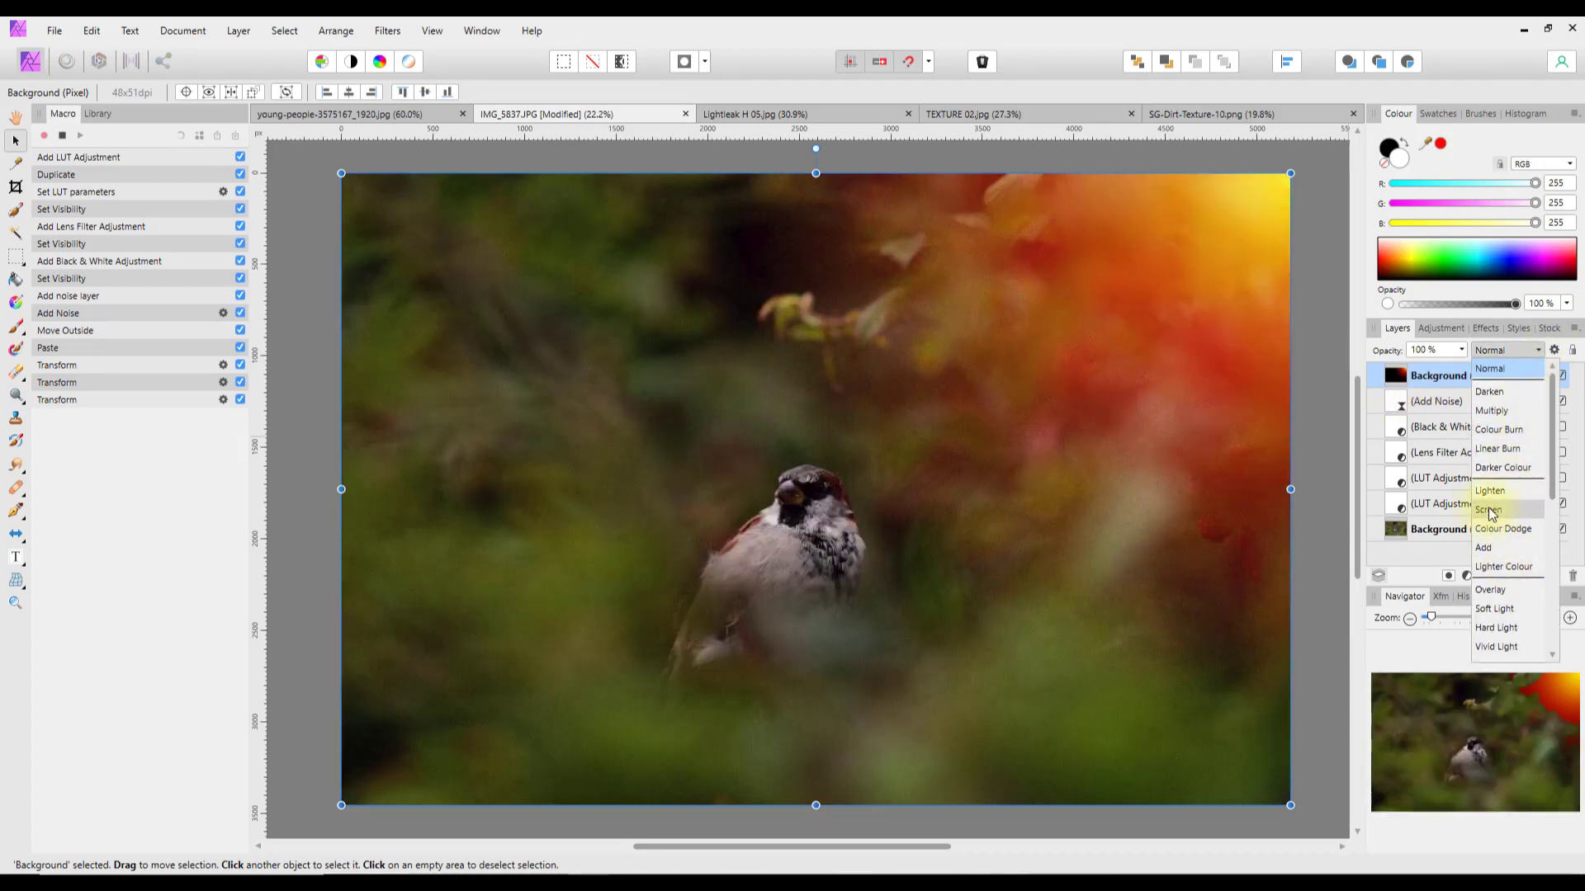
left_click(1498, 507)
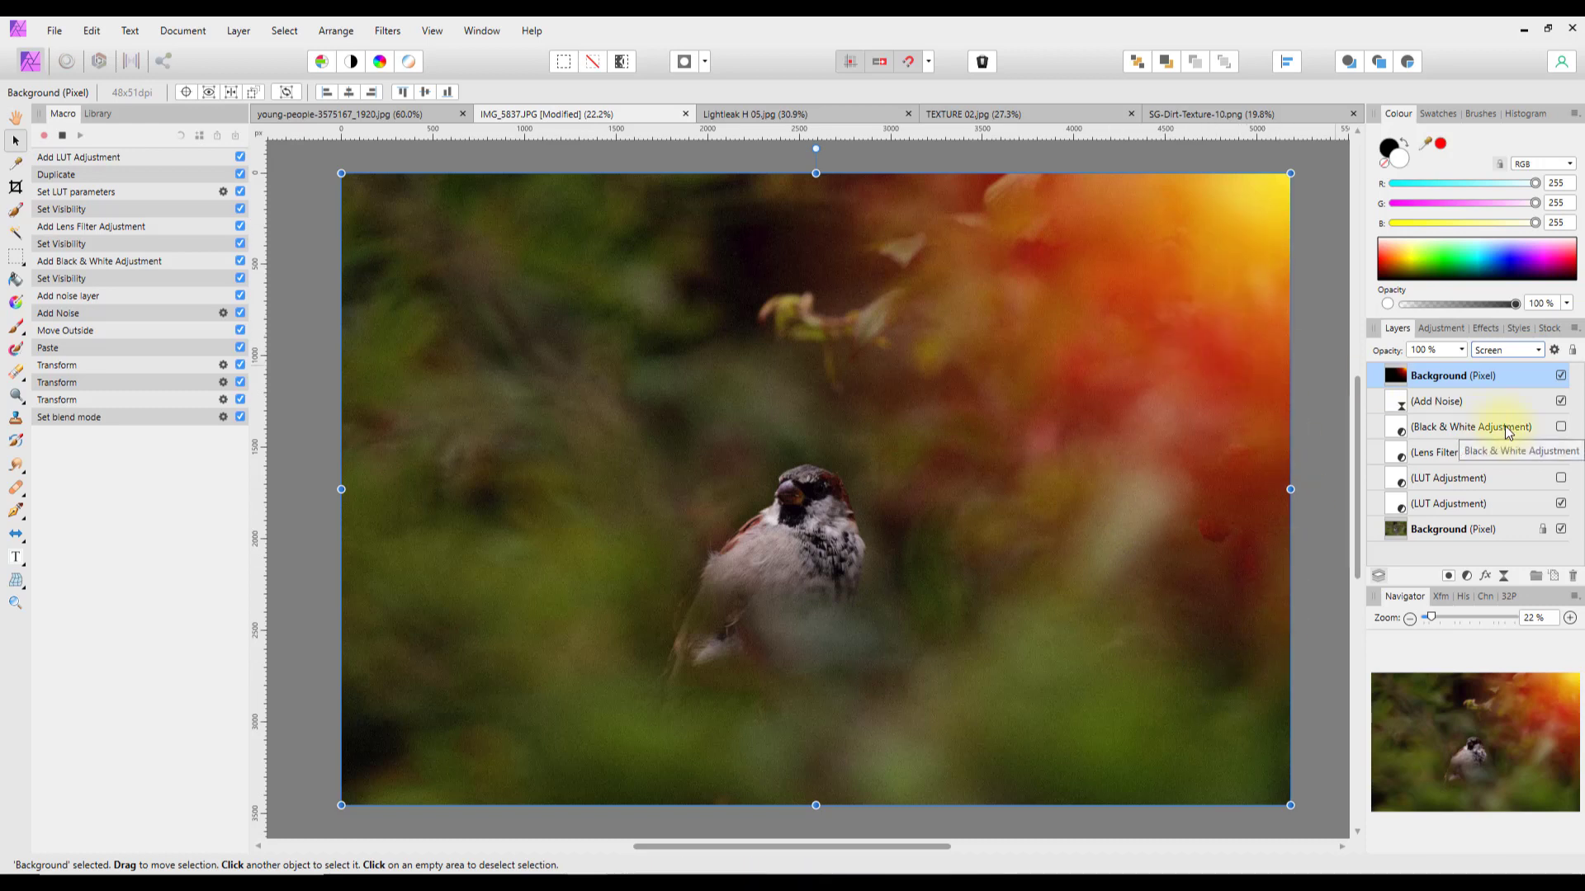
left_click(1560, 376)
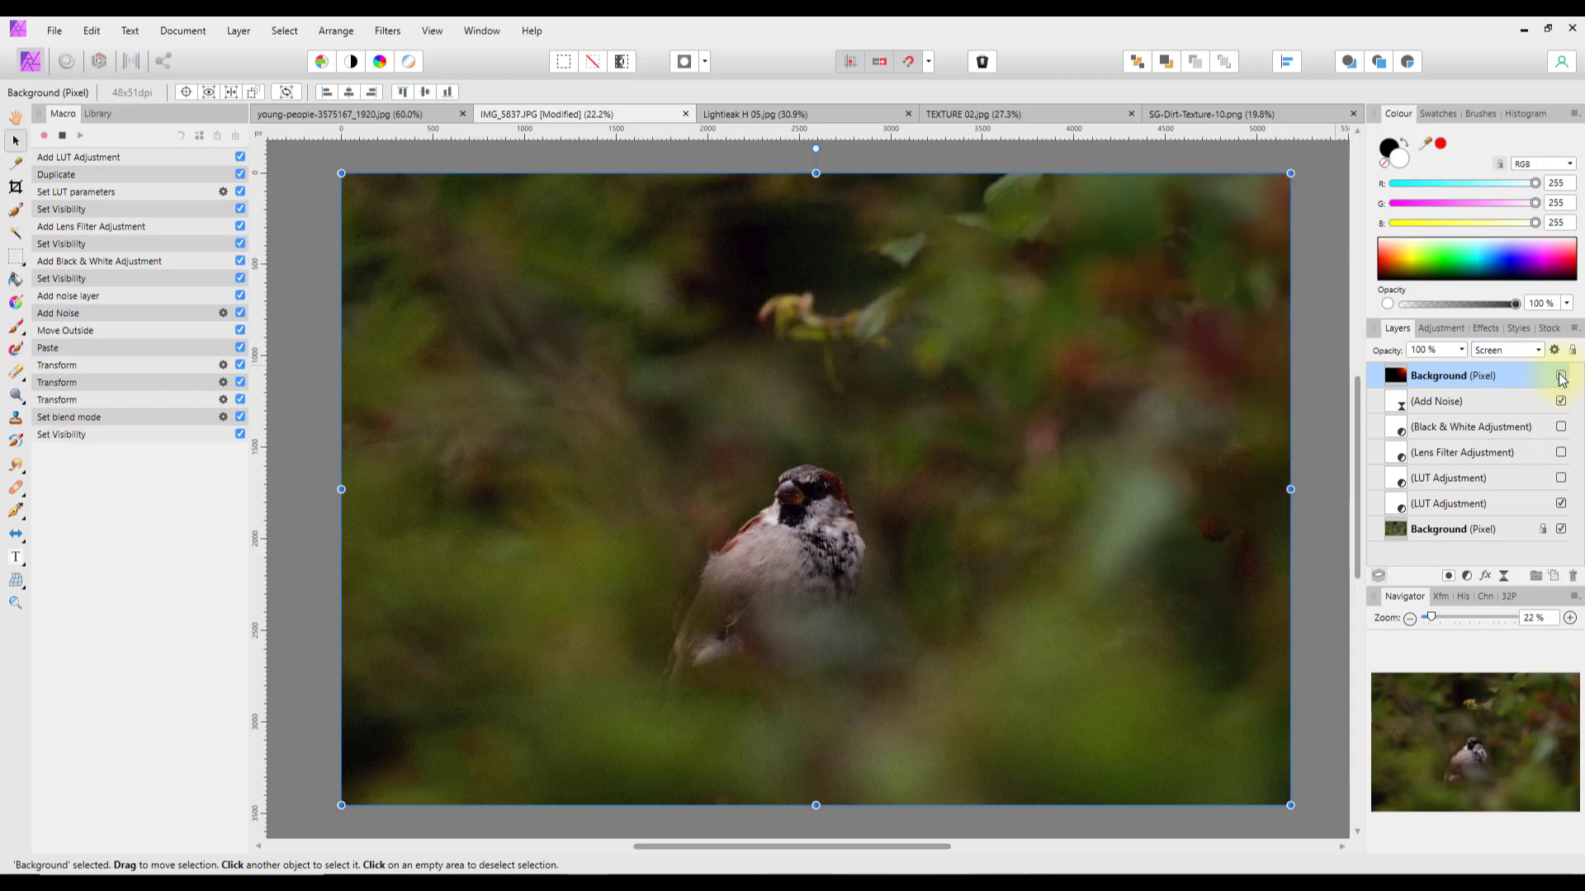
Rotate the TEXTURE 02.jpg document 90° clockwise
left_click(1052, 119)
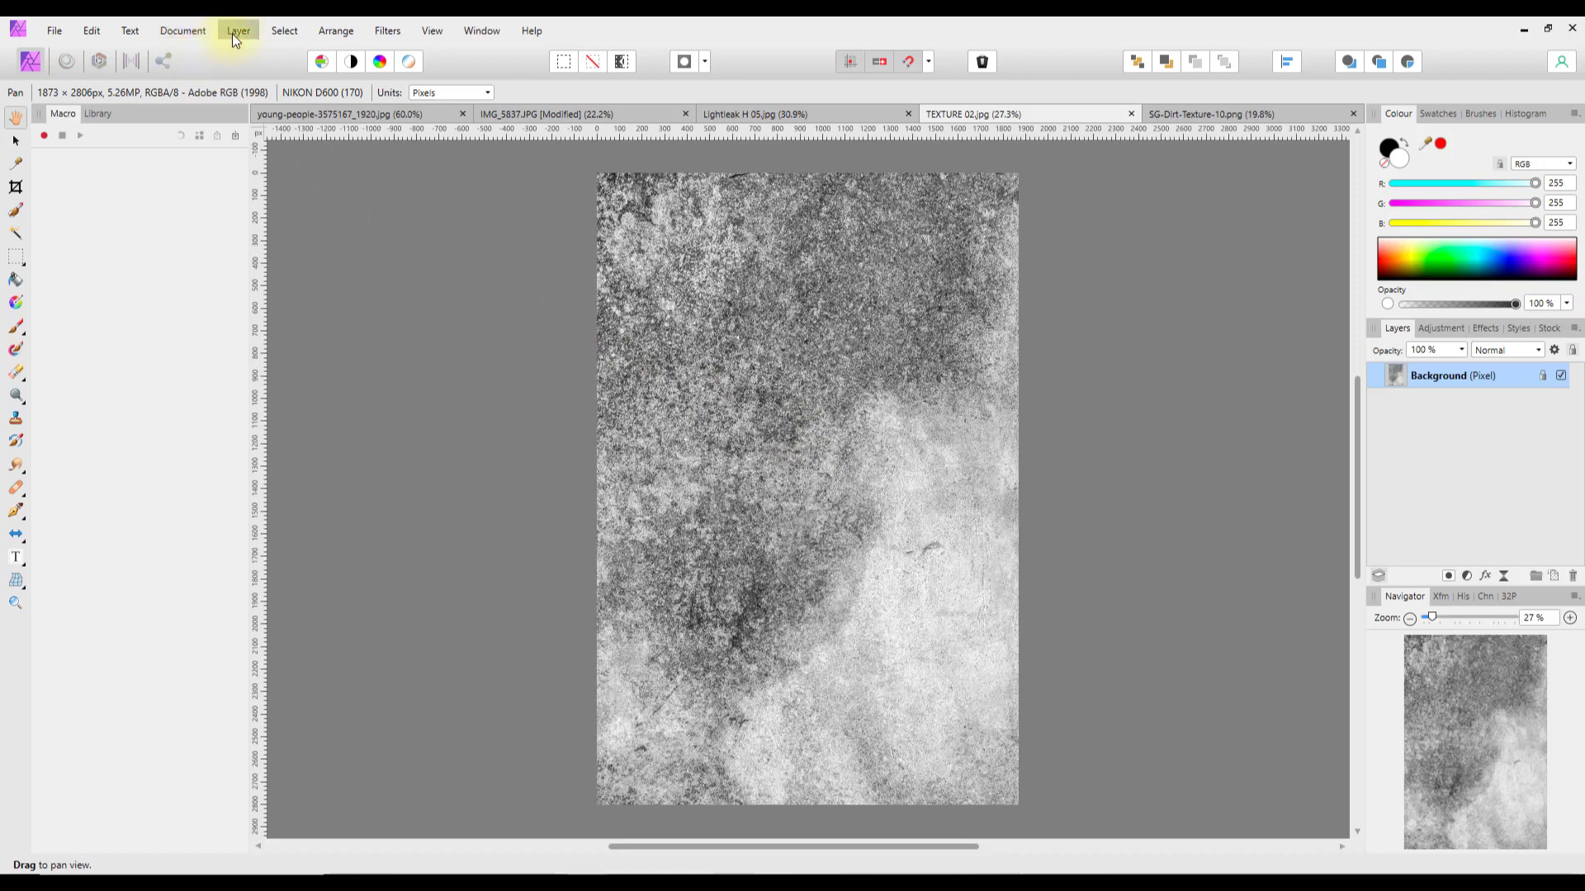
left_click(342, 33)
mouse_move(243, 37)
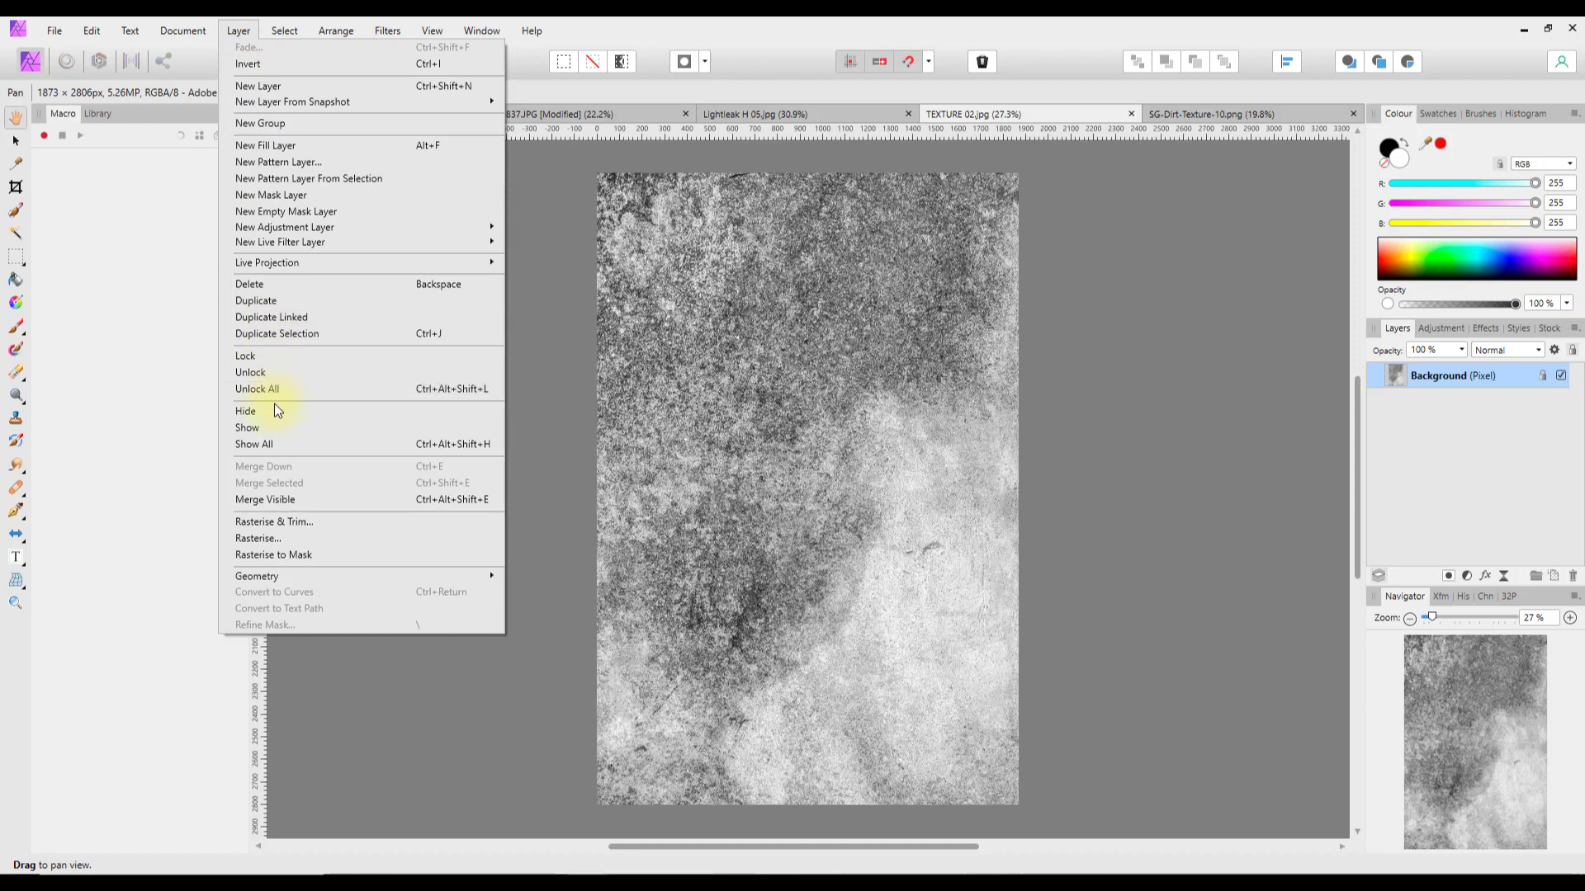
mouse_move(451, 578)
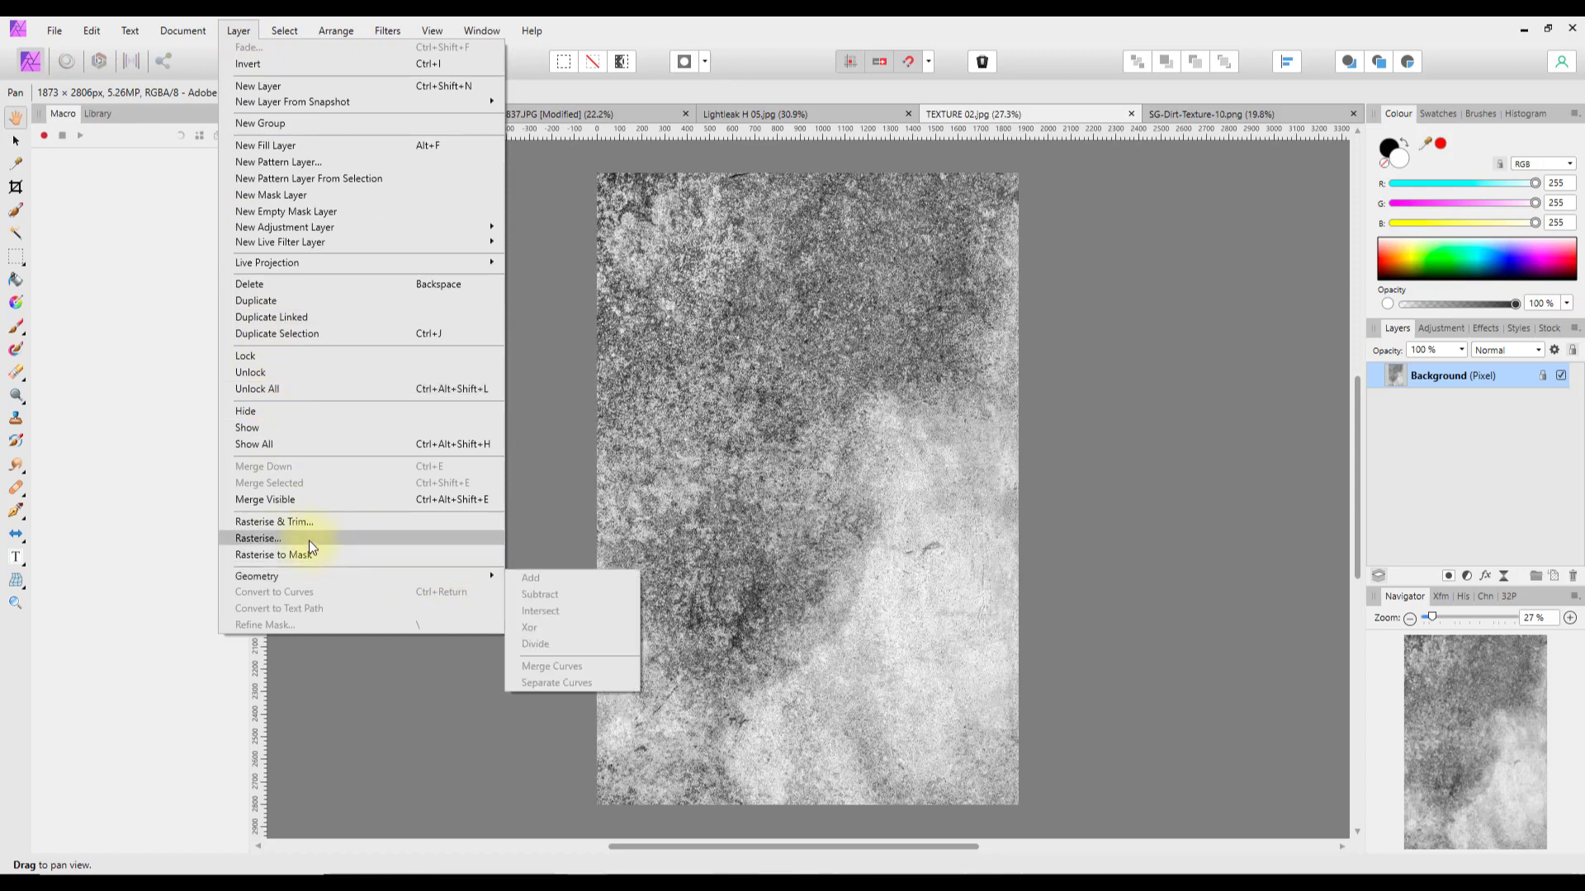
mouse_move(168, 33)
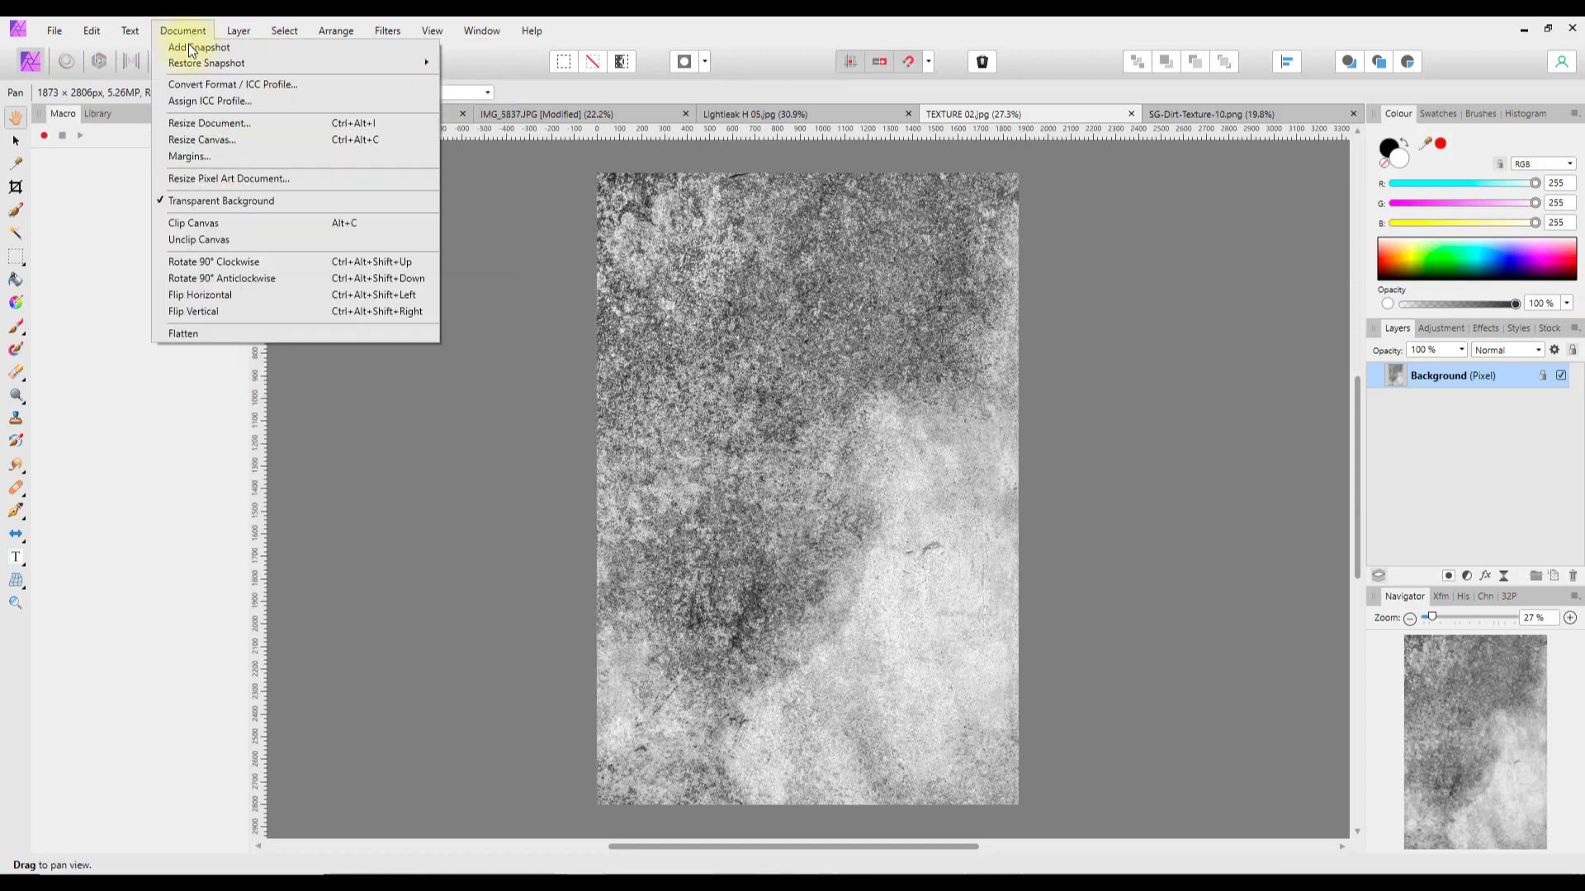
left_click(208, 261)
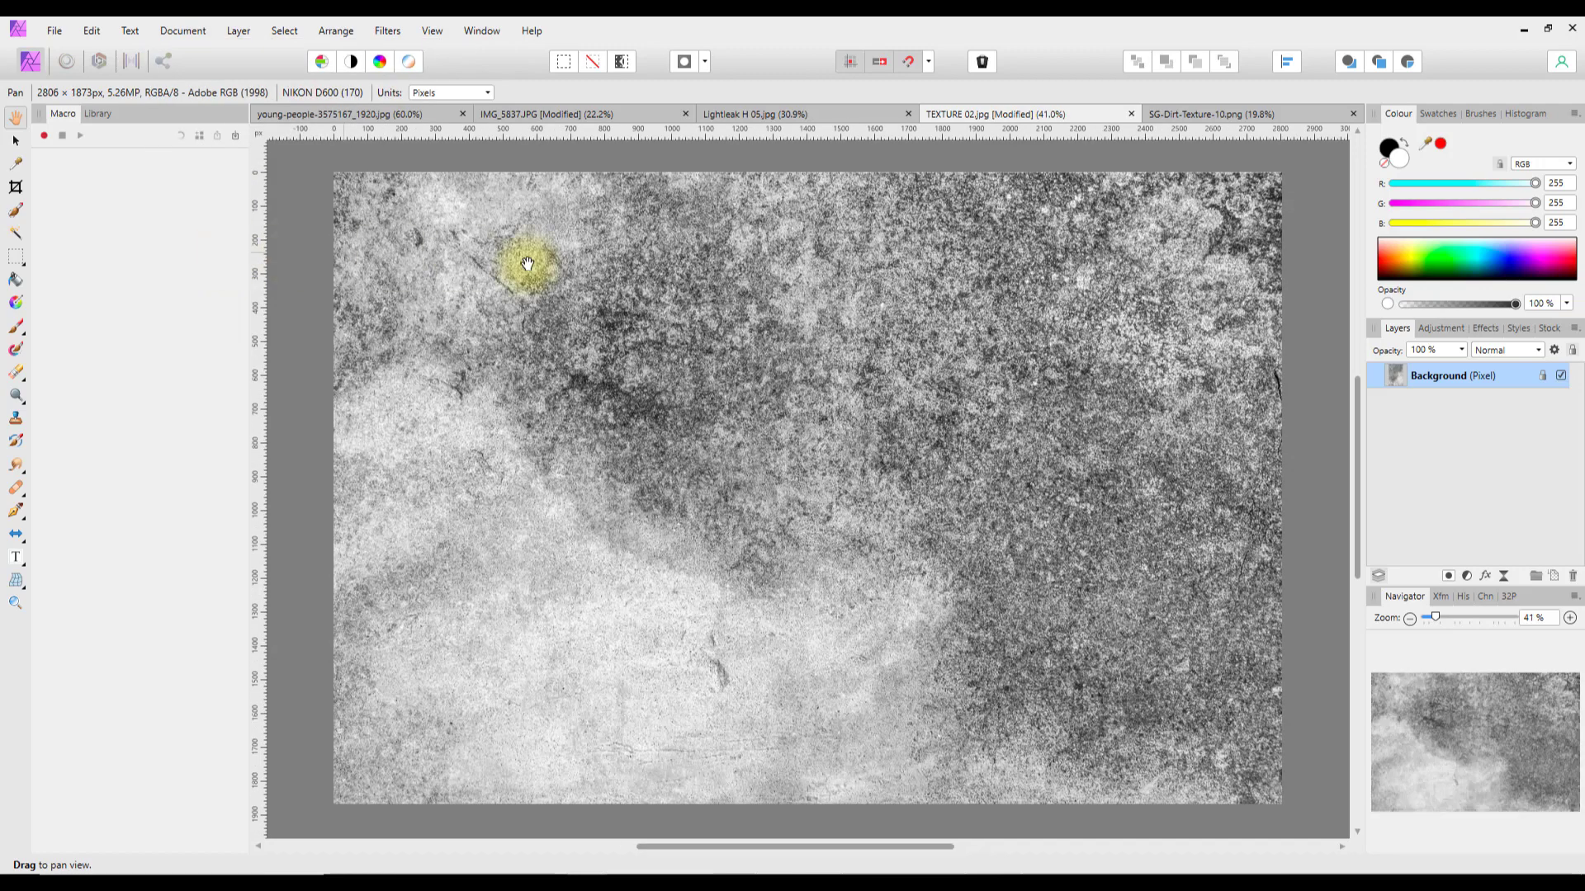
Copy the rotated texture layer into IMG_5837.JPG above the light leak and enlarge it to cover the whole bird photo
right_click(1401, 390)
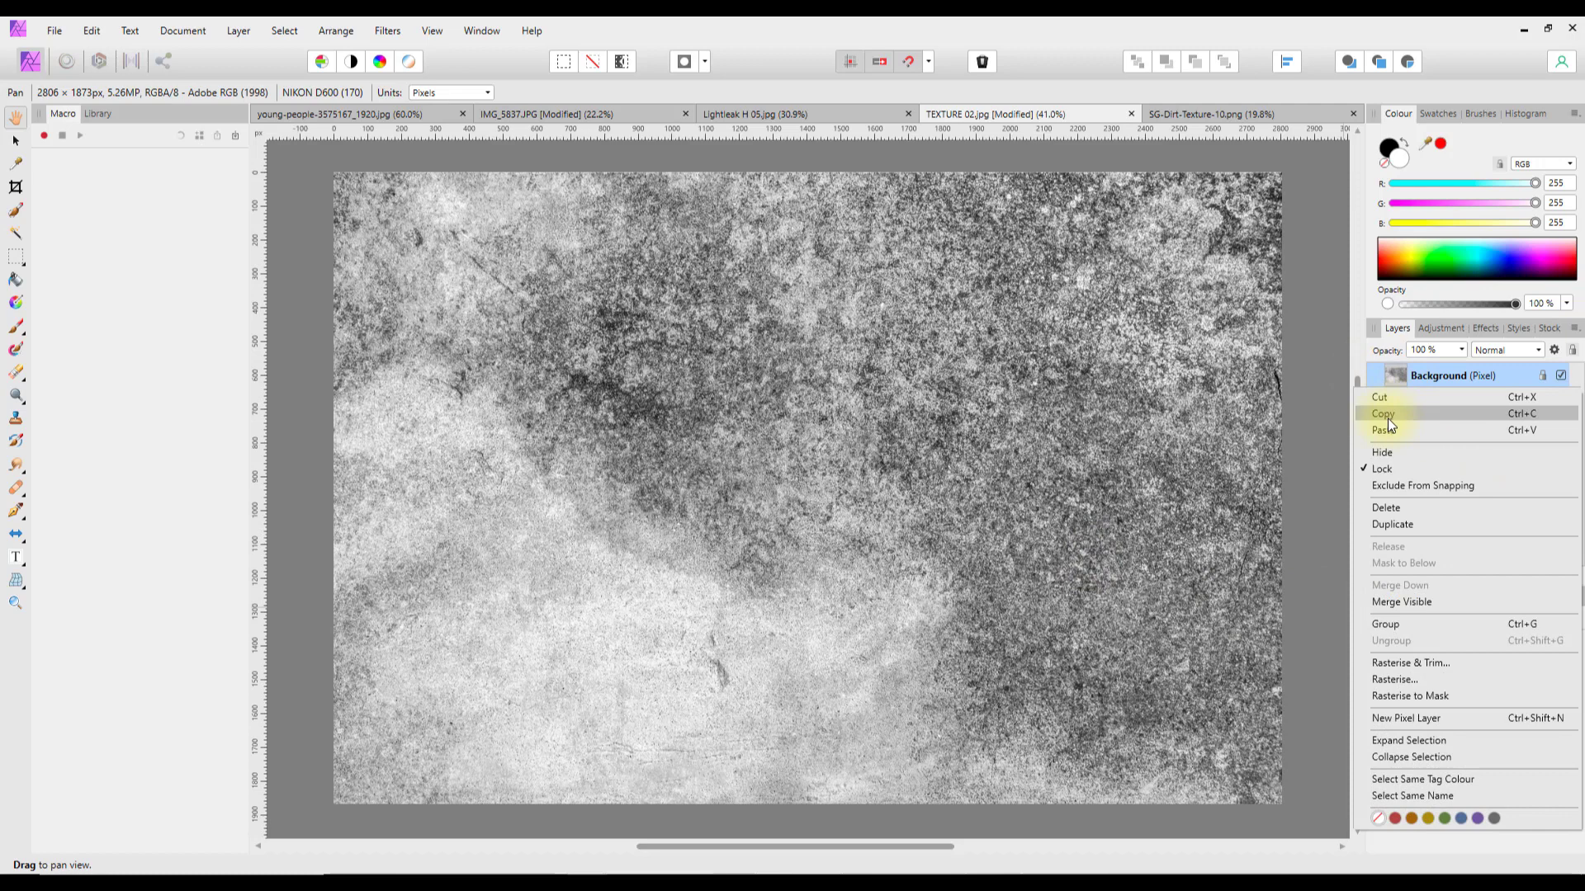
left_click(1388, 417)
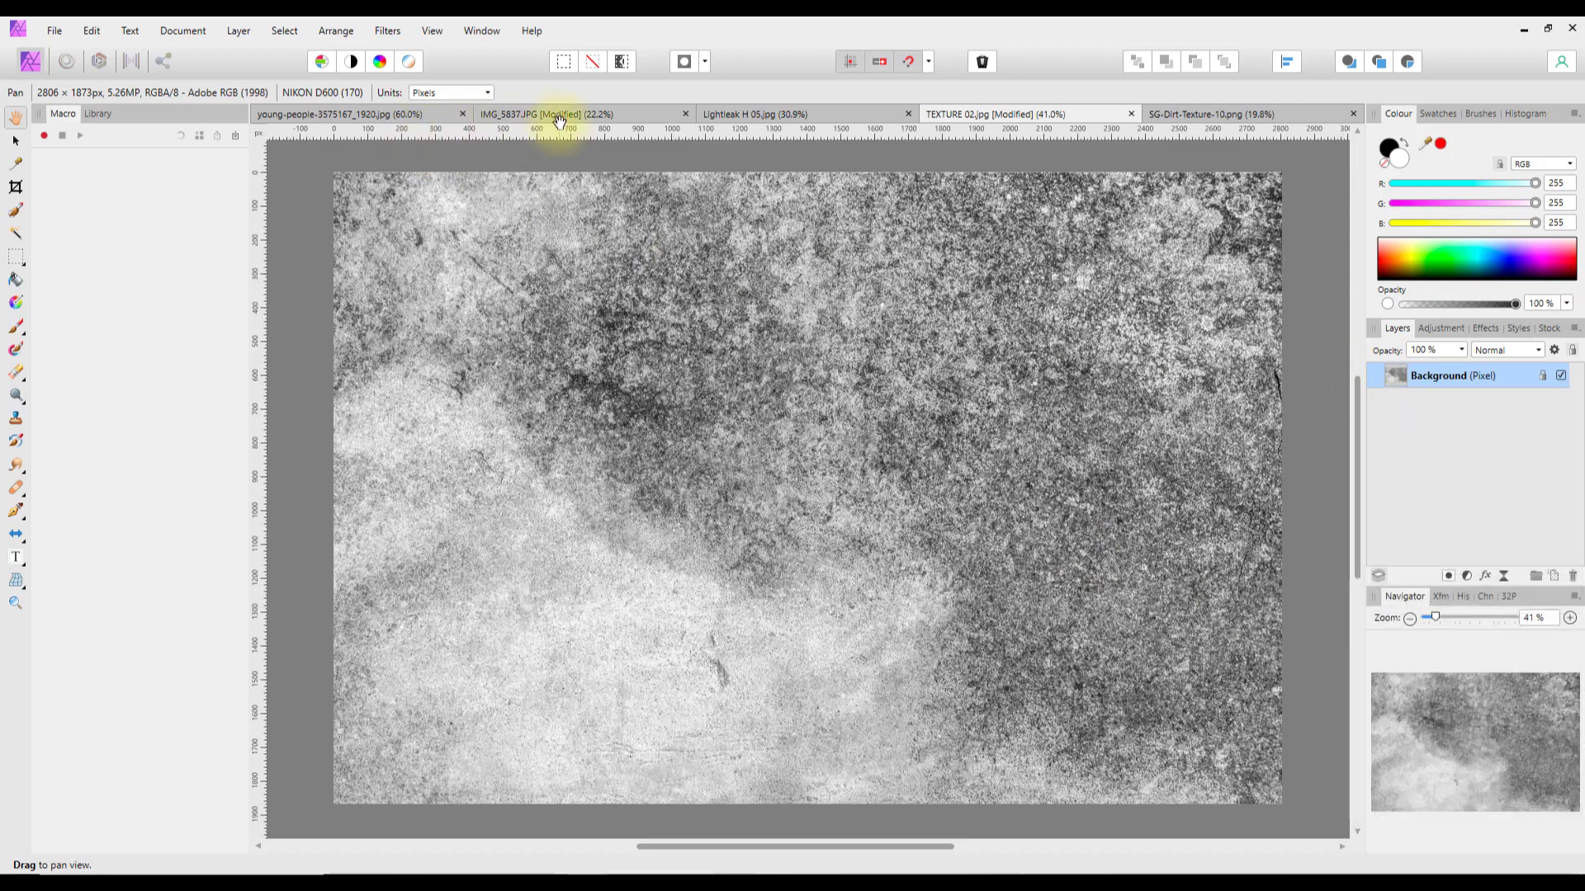
left_click(528, 115)
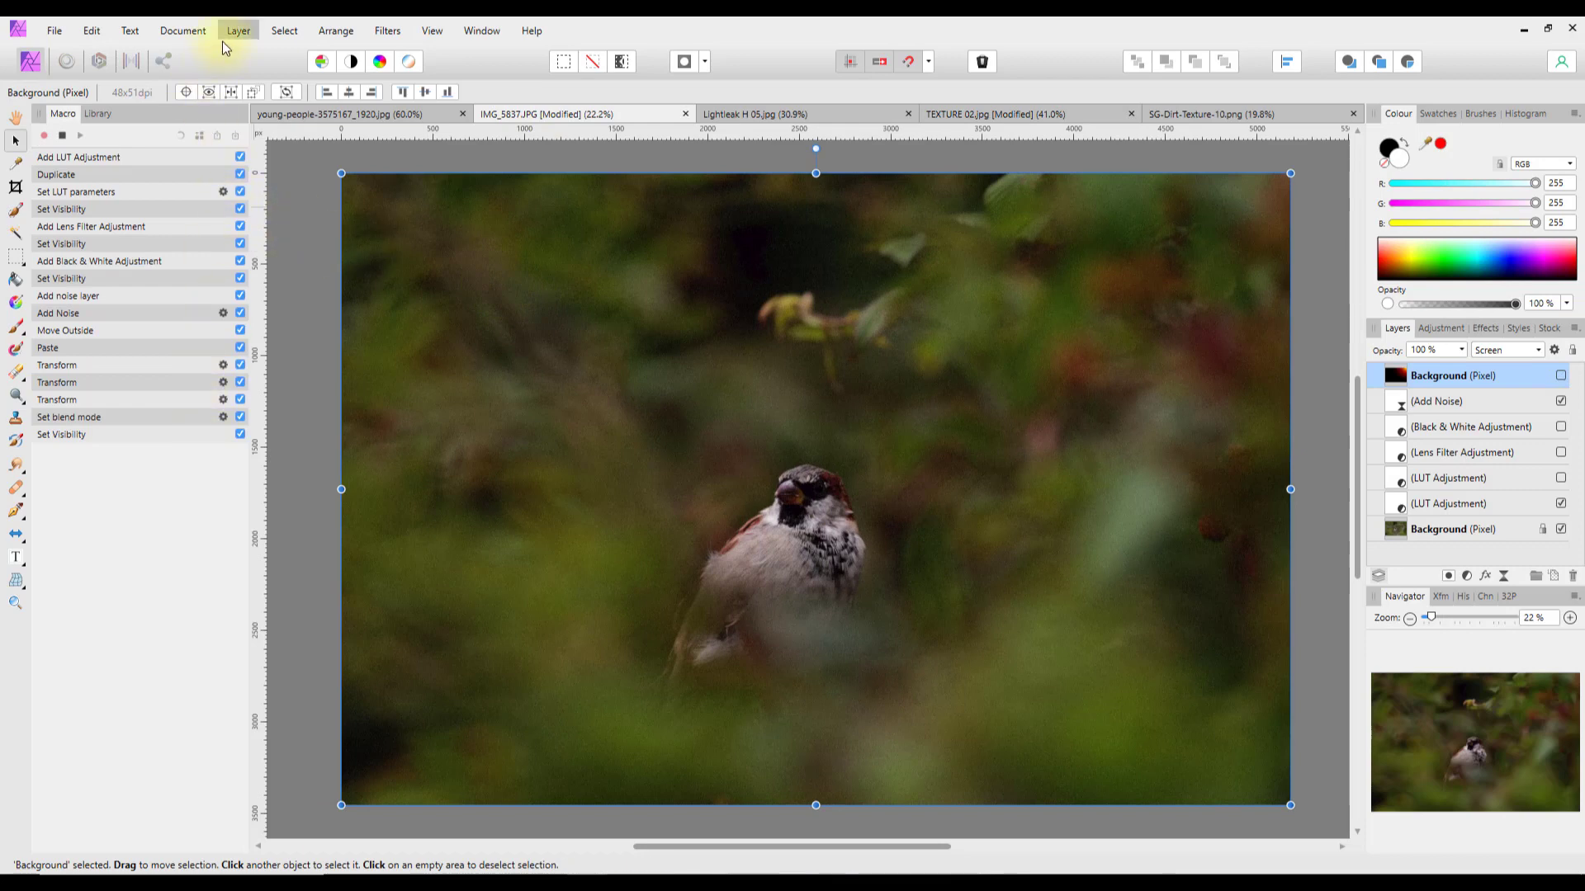
left_click(94, 33)
left_click(103, 136)
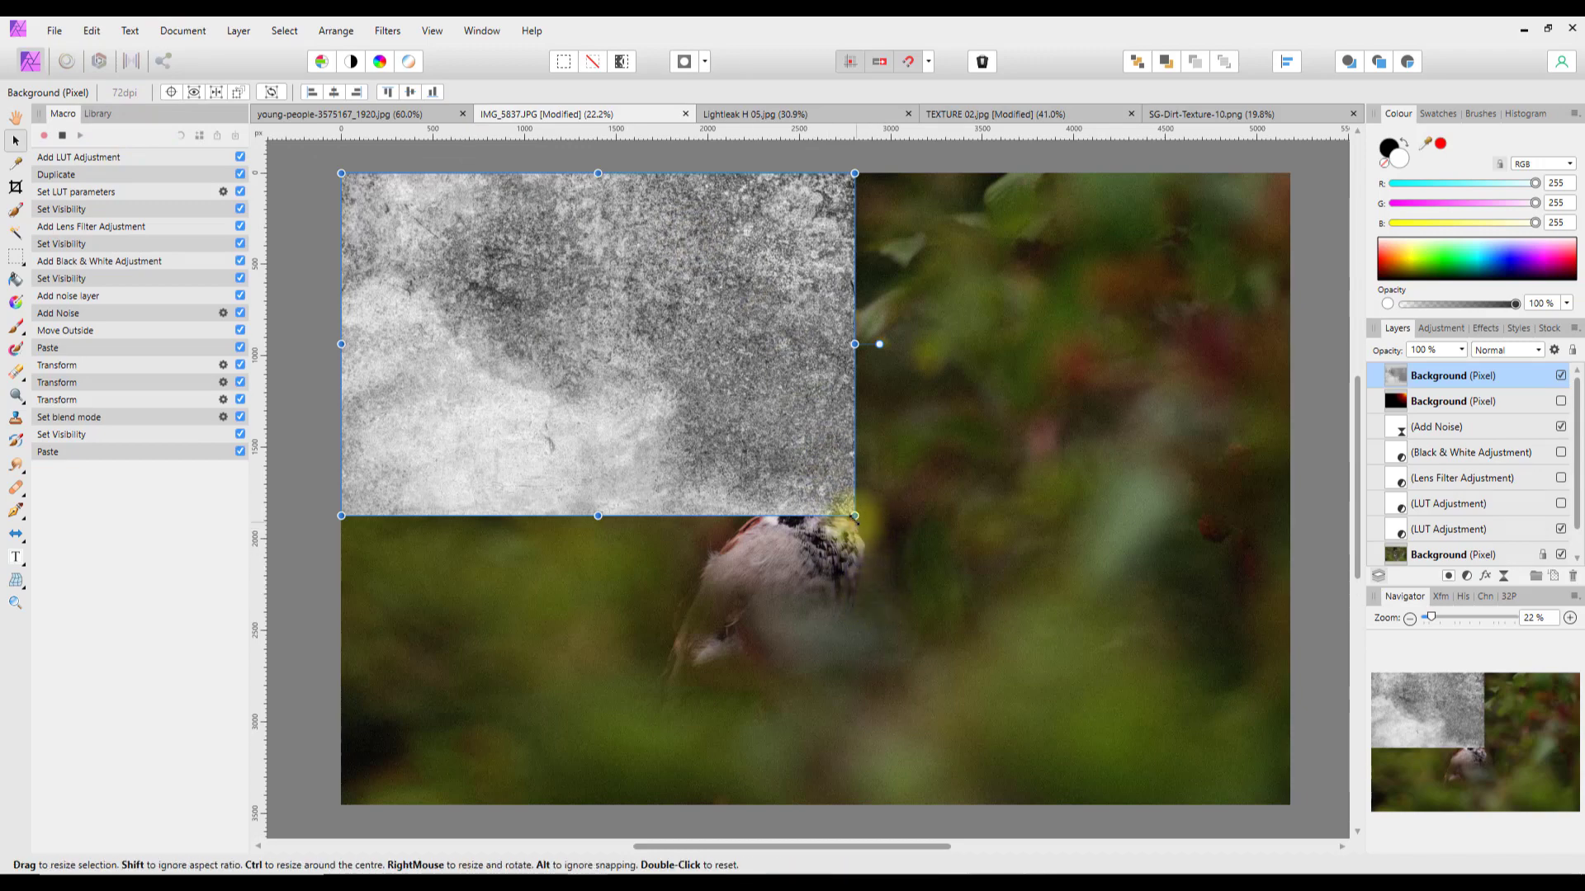
left_click_drag(856, 517, 1305, 775)
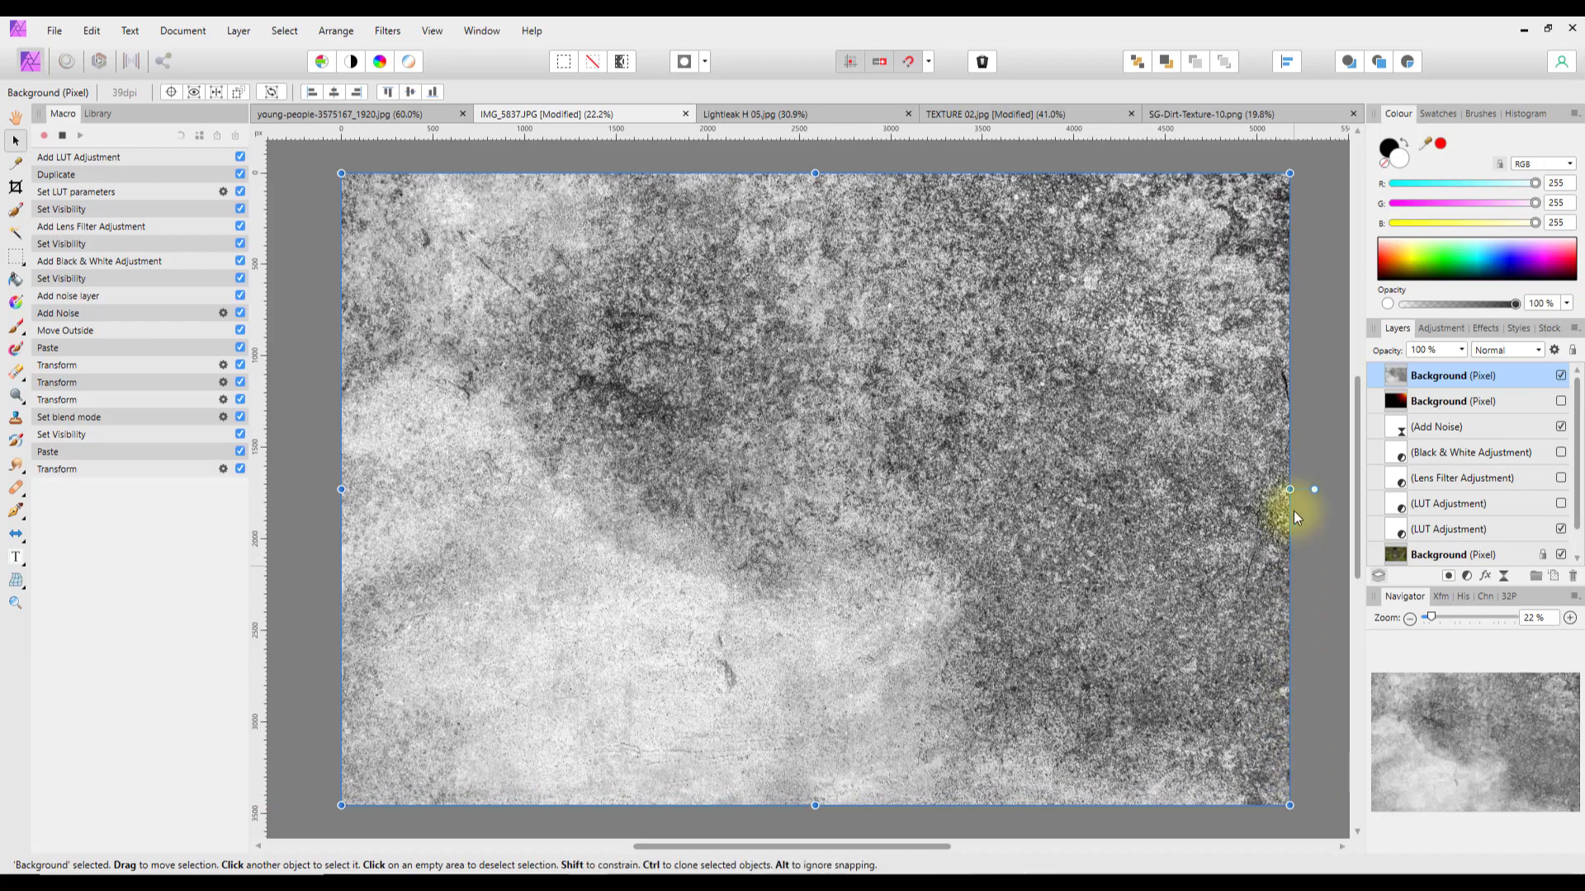
Set the pasted texture layer to Soft Light at 50% opacity and hide it
left_click(1540, 349)
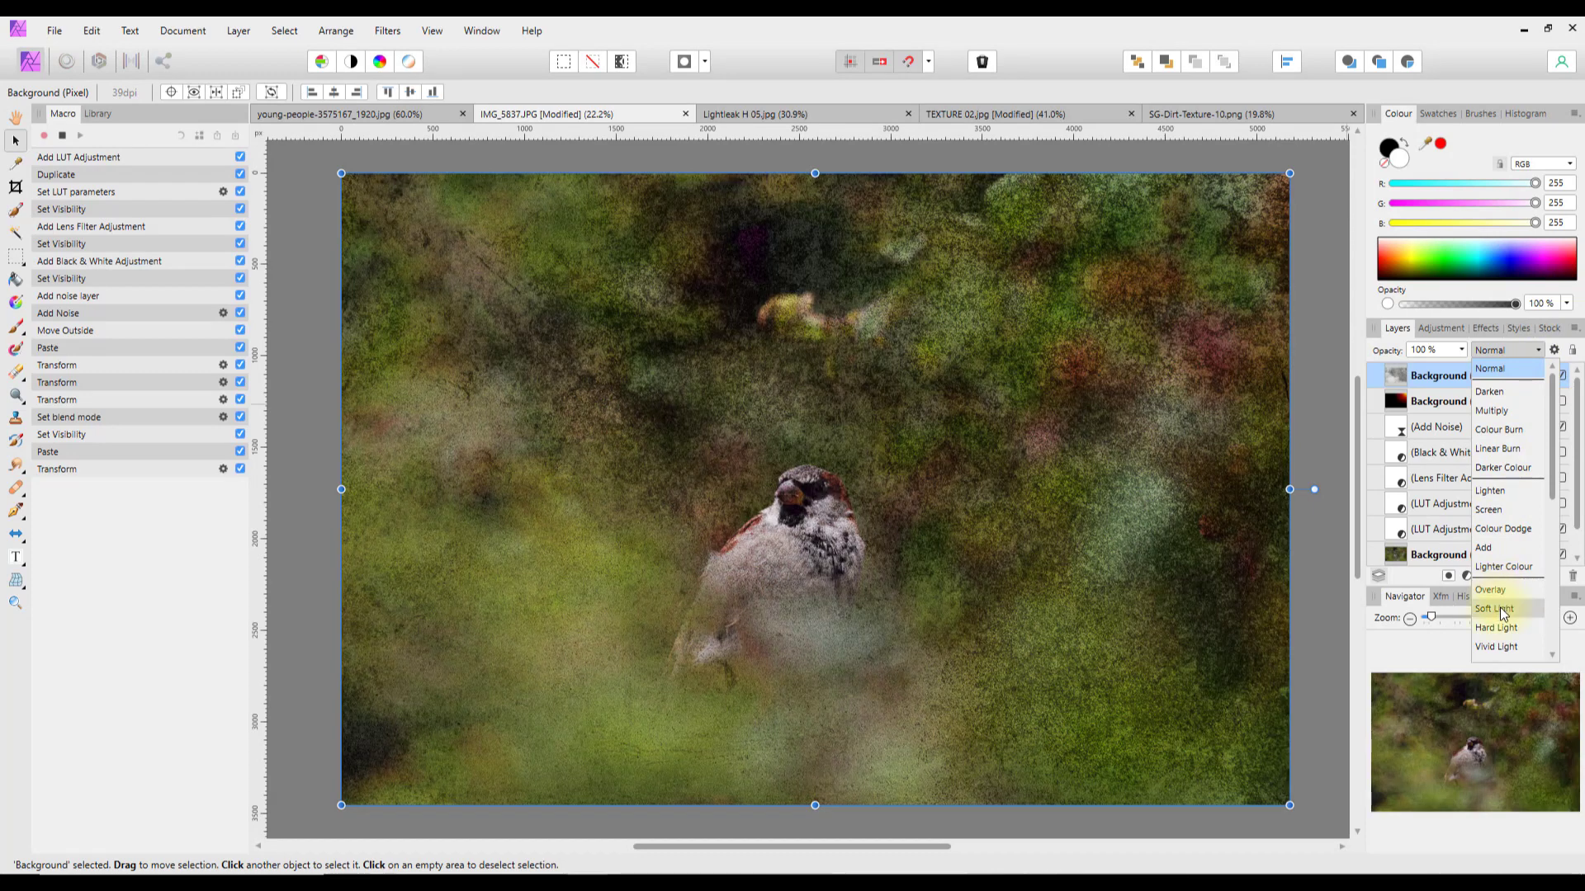
left_click(1499, 608)
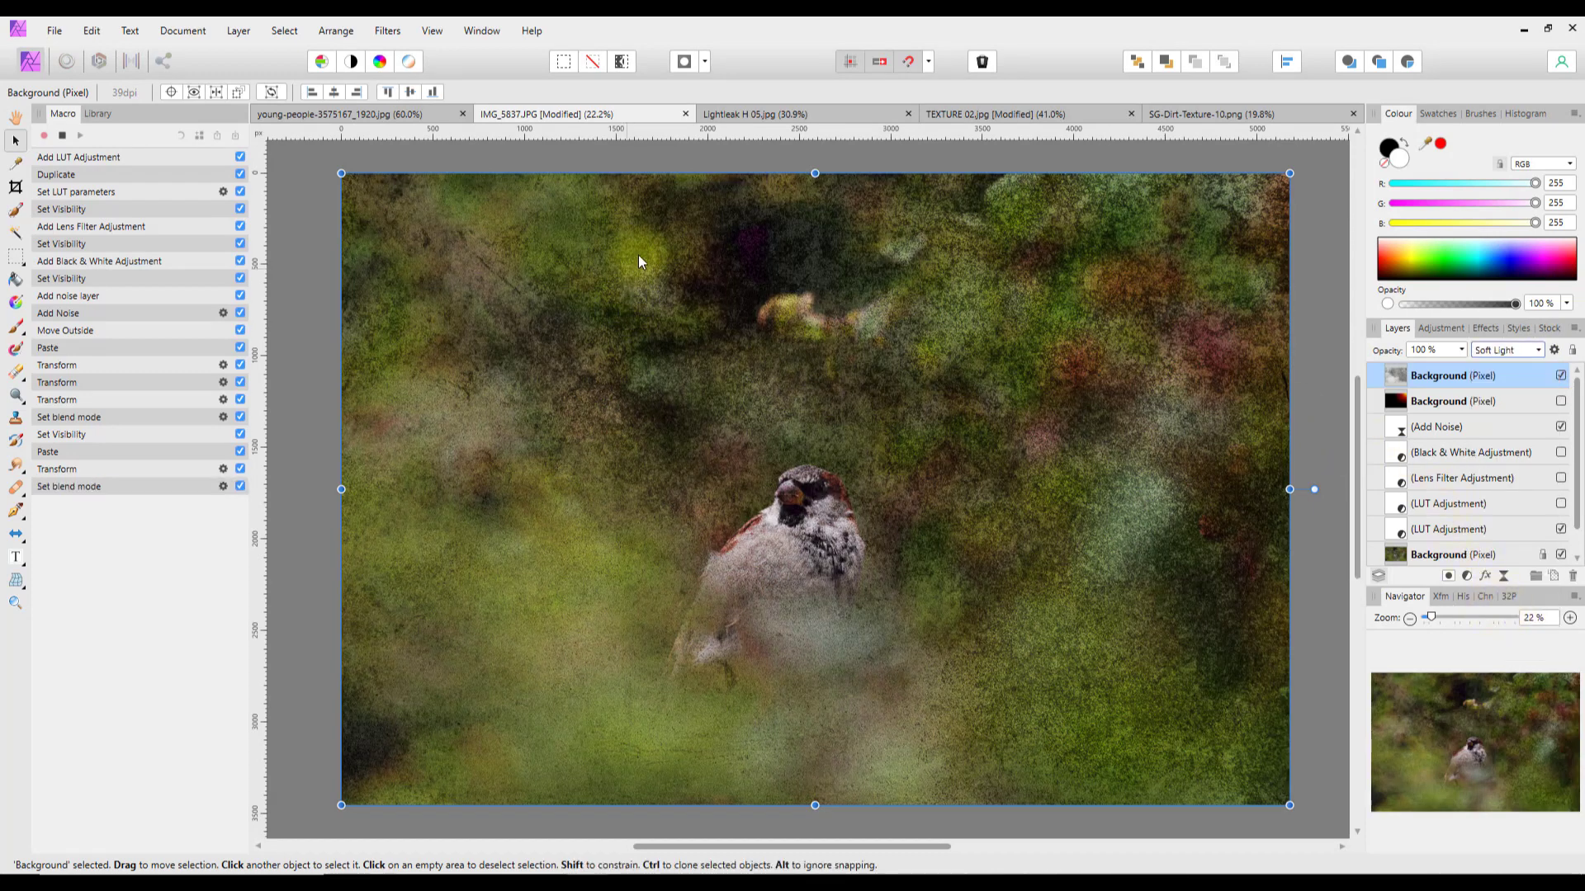
left_click(1462, 350)
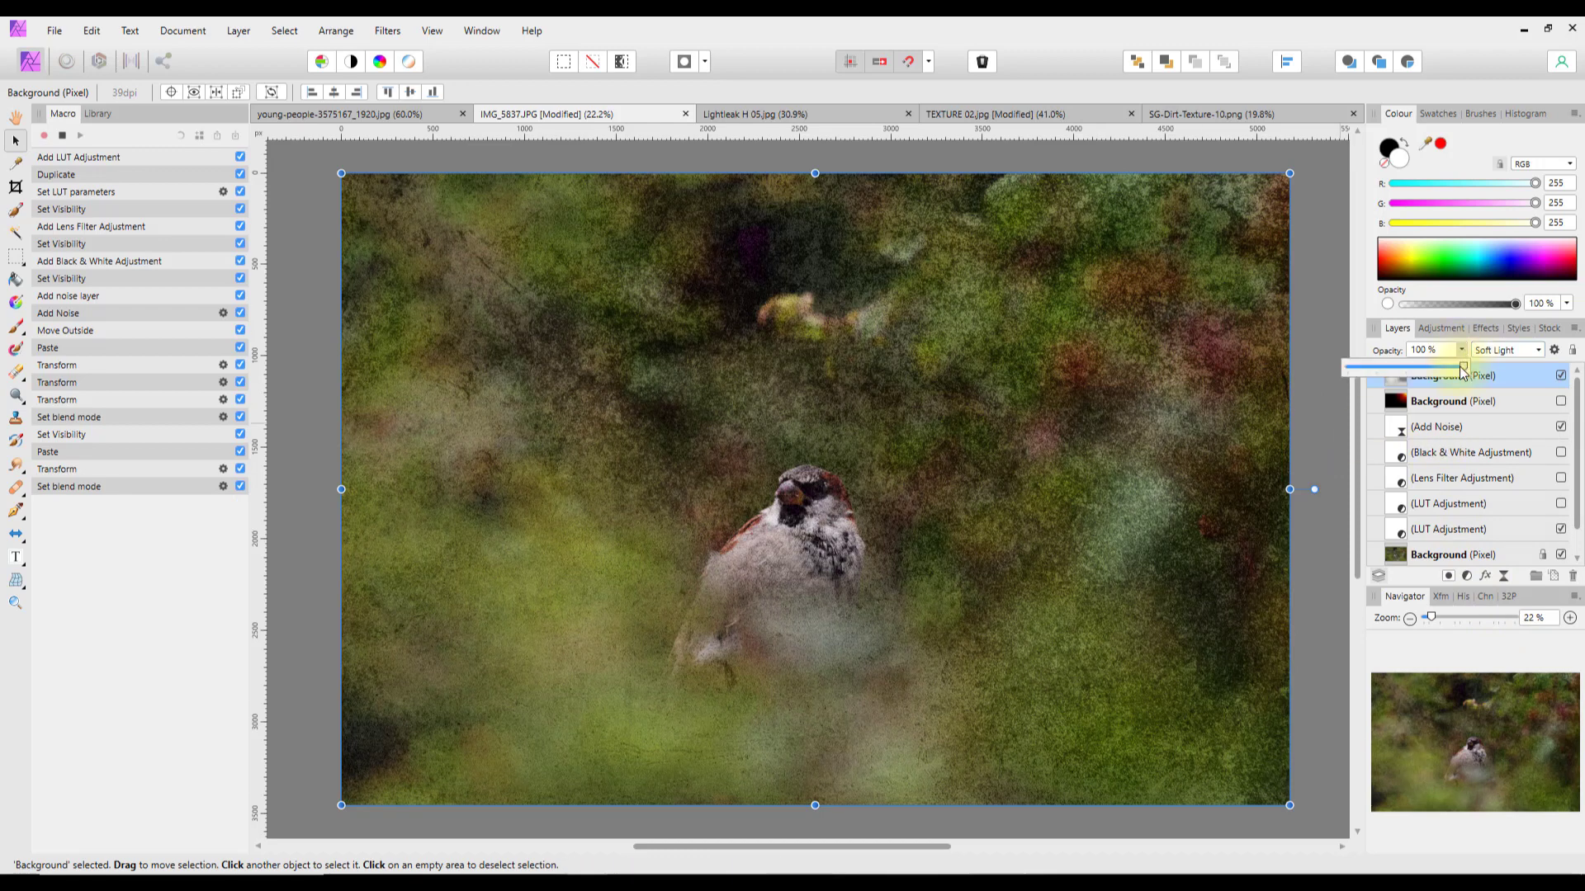
left_click_drag(1462, 370, 1408, 372)
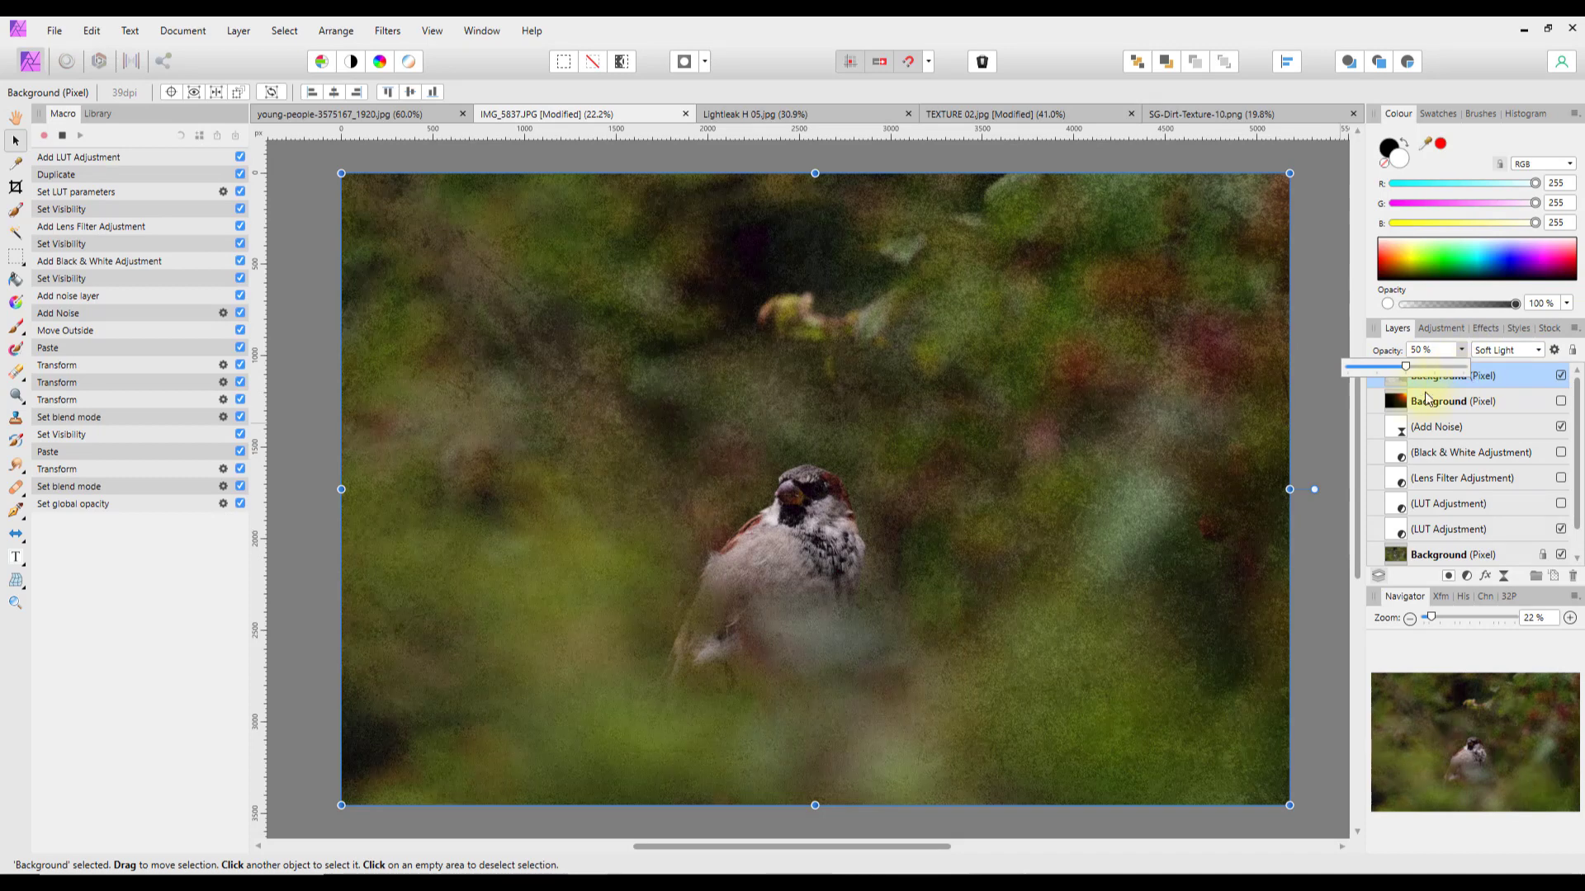
left_click(1359, 402)
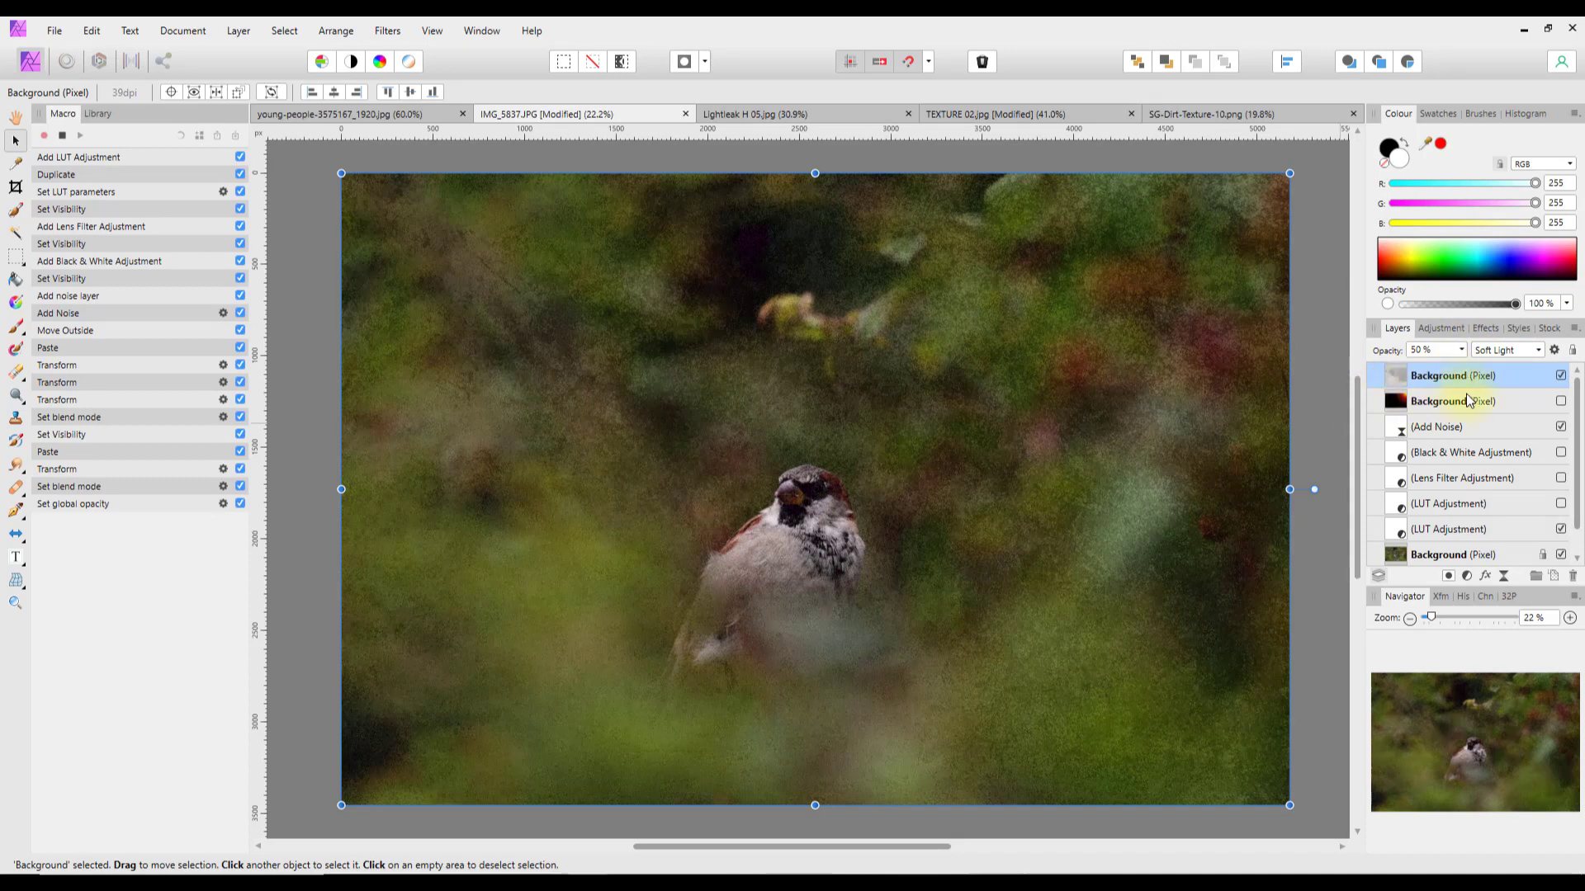
left_click(1561, 377)
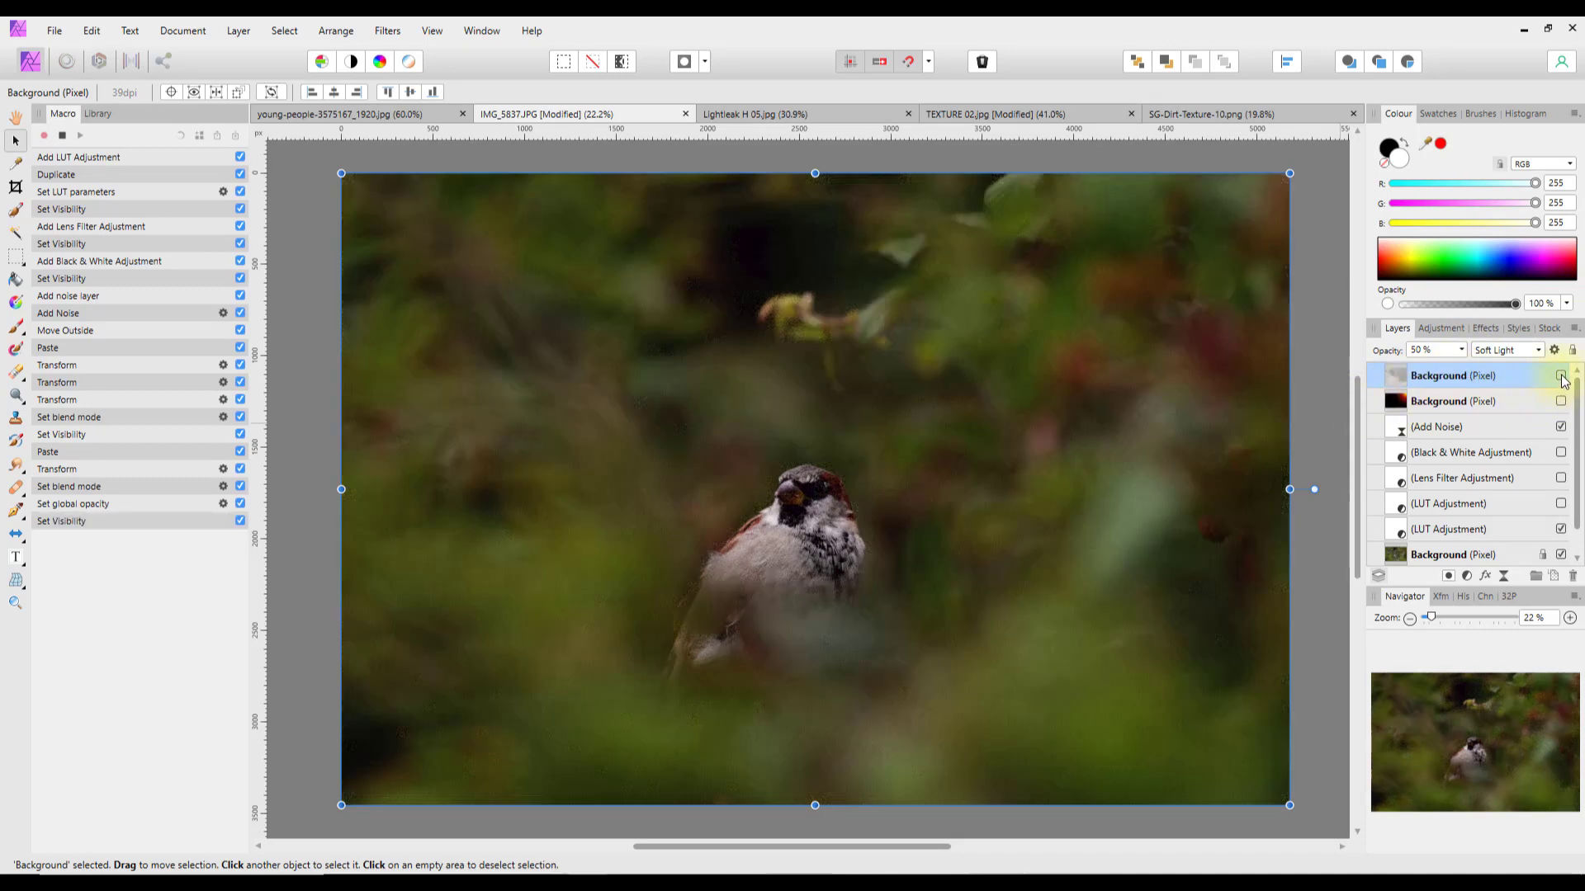
Copy the Background layer of SG-Dirt-Texture-10.png and paste it above the other layers in IMG_5837.JPG
left_click(1233, 115)
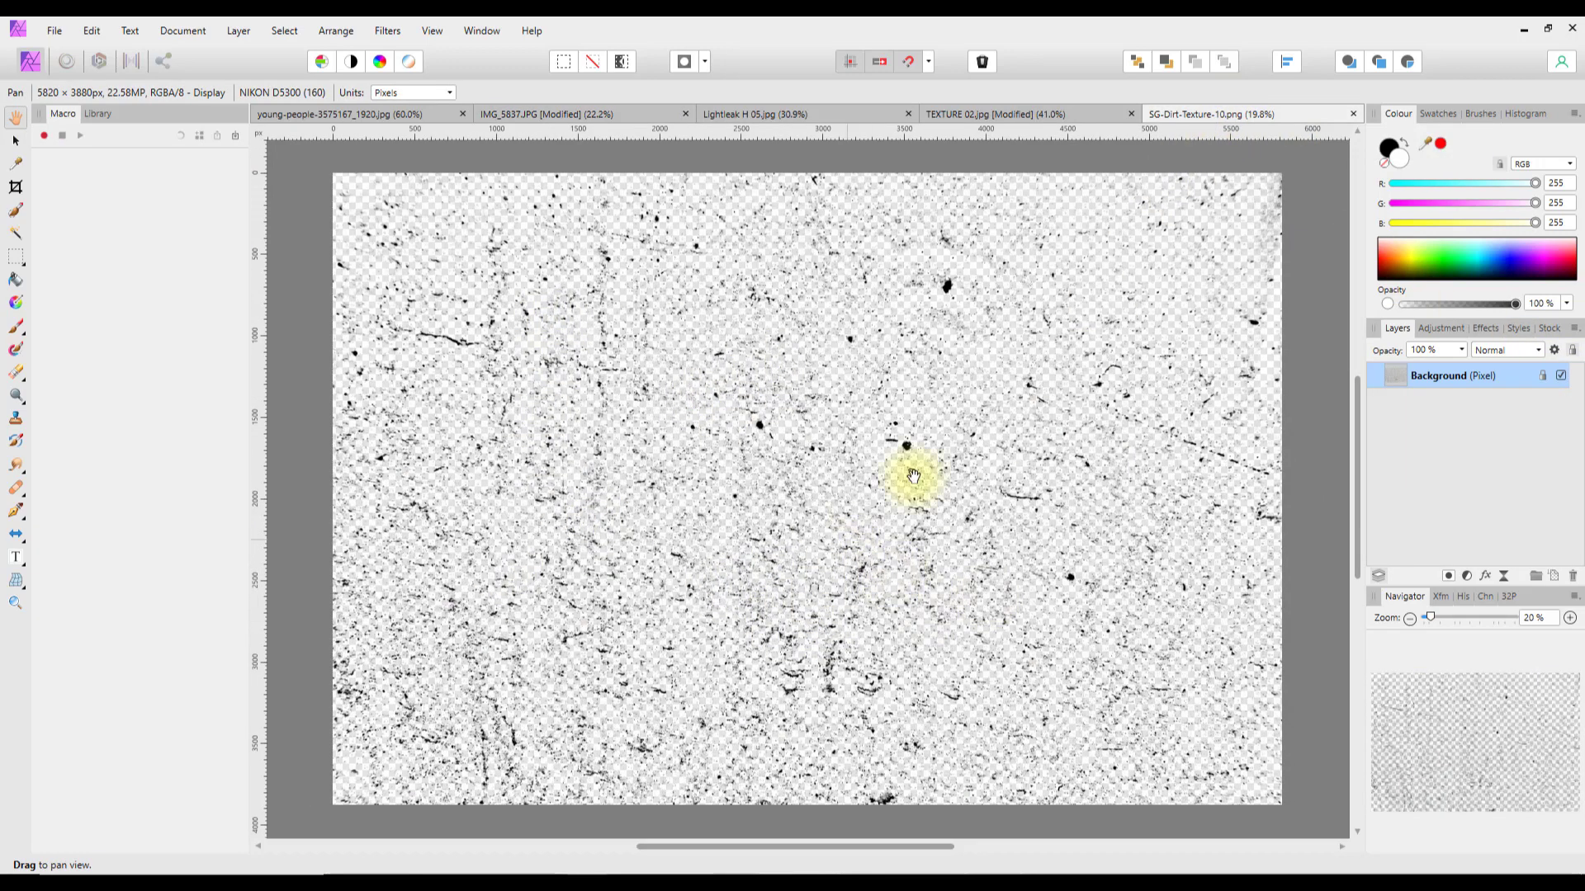
right_click(1404, 378)
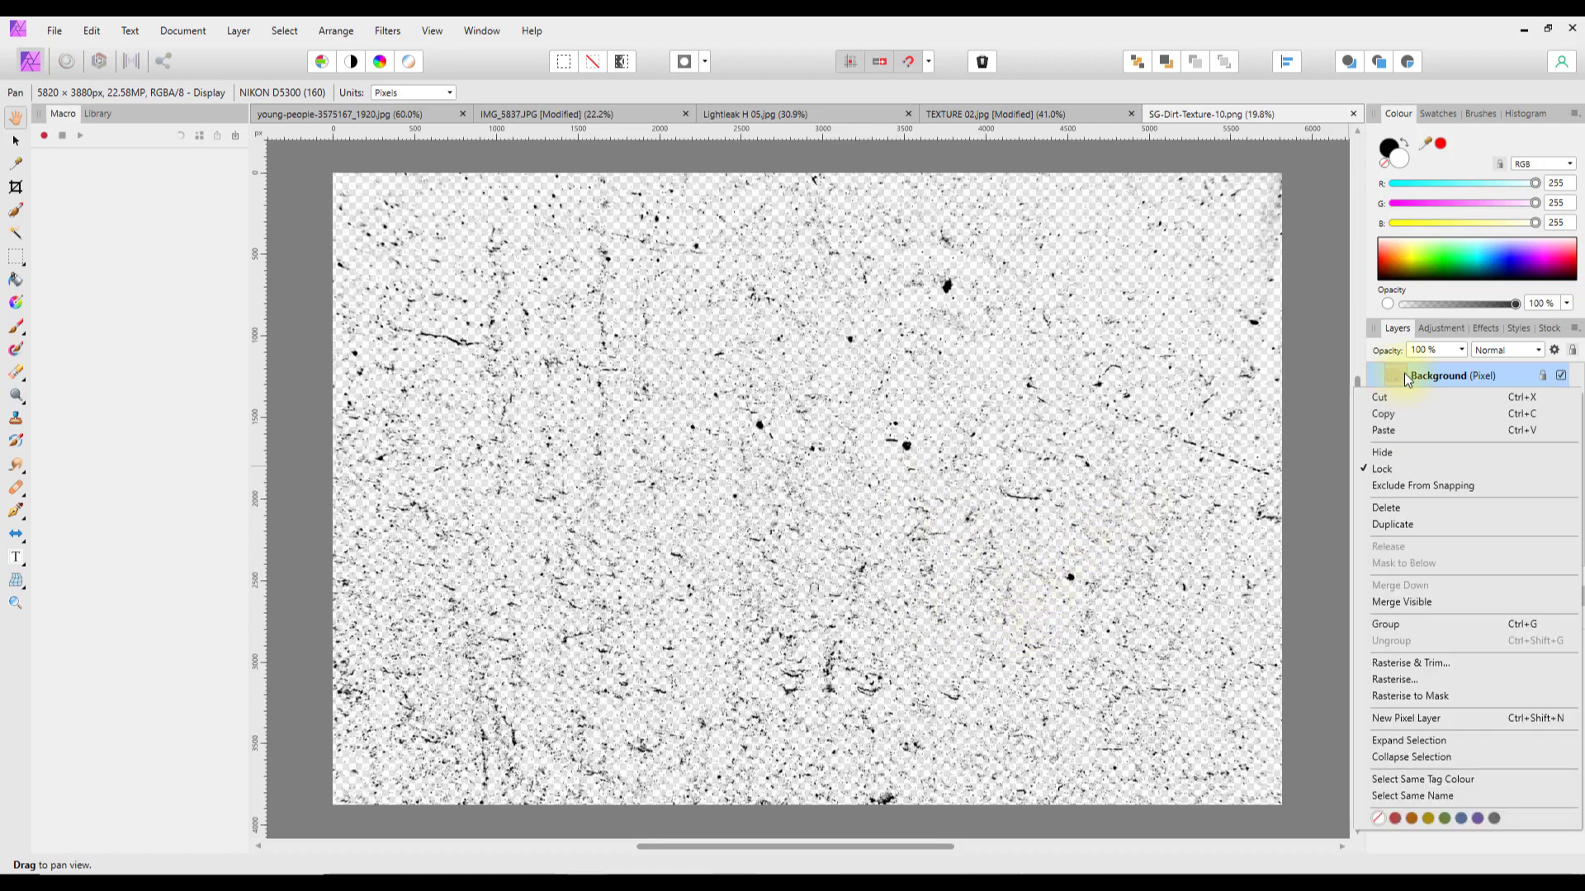
left_click(1385, 415)
left_click(535, 114)
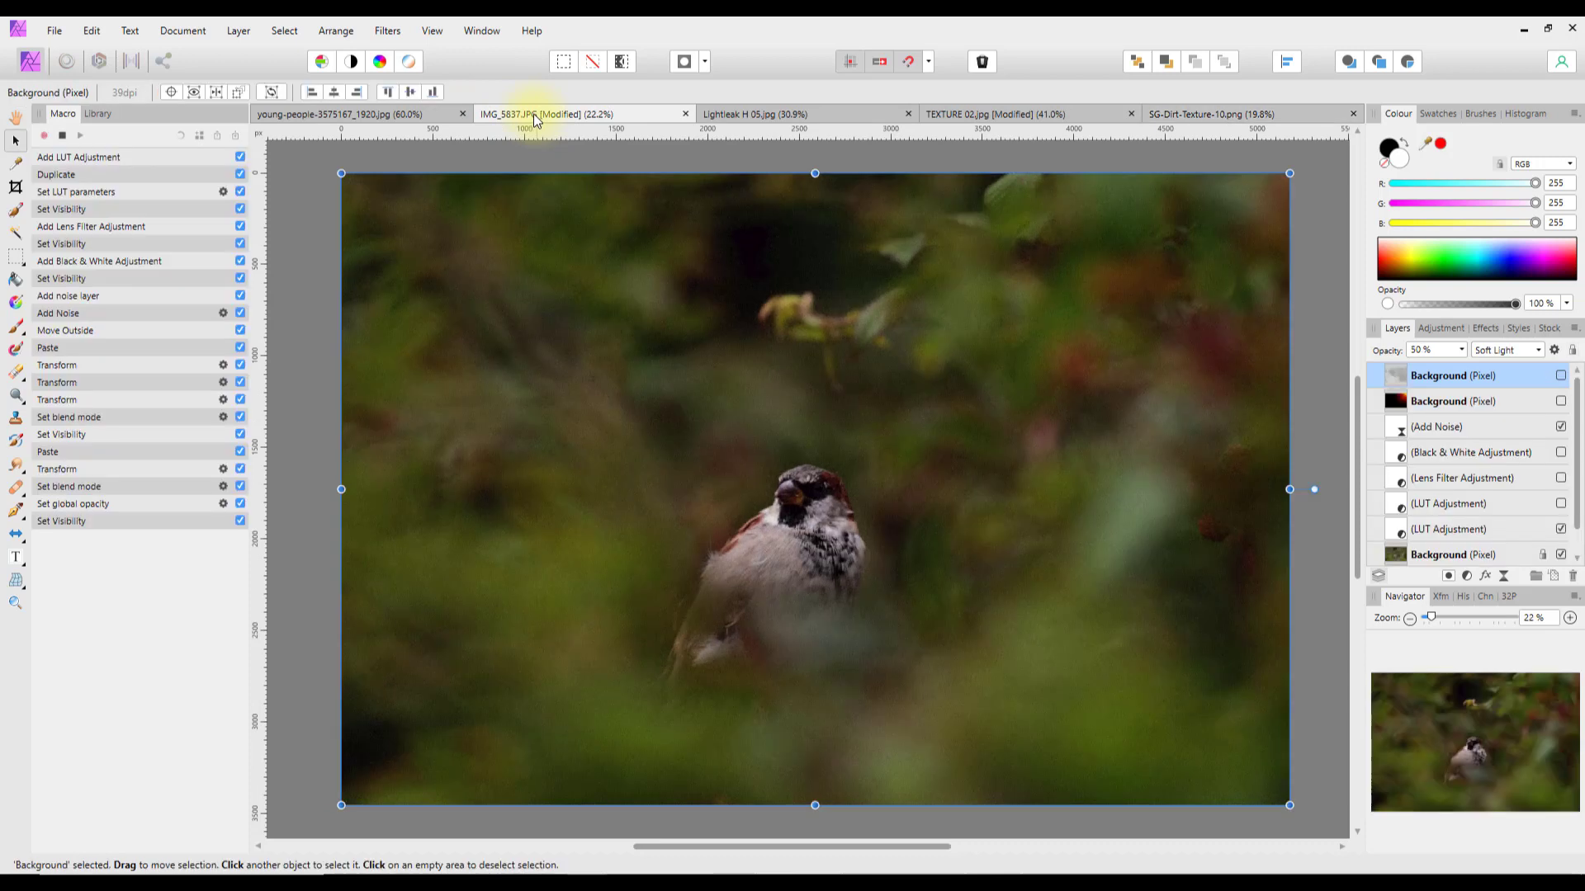
left_click(91, 30)
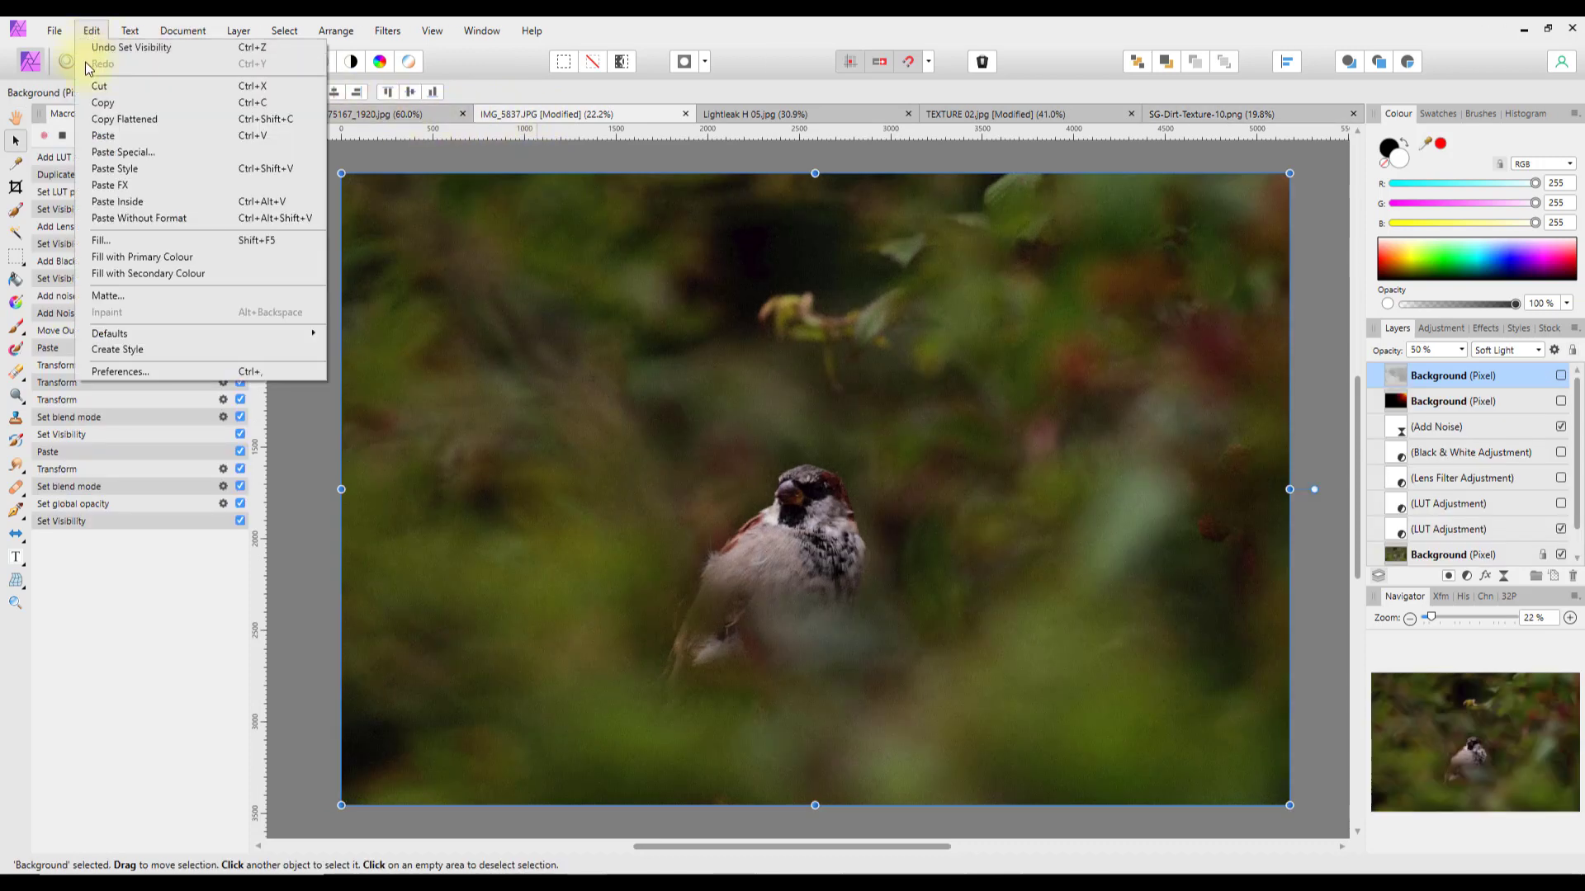
left_click(92, 135)
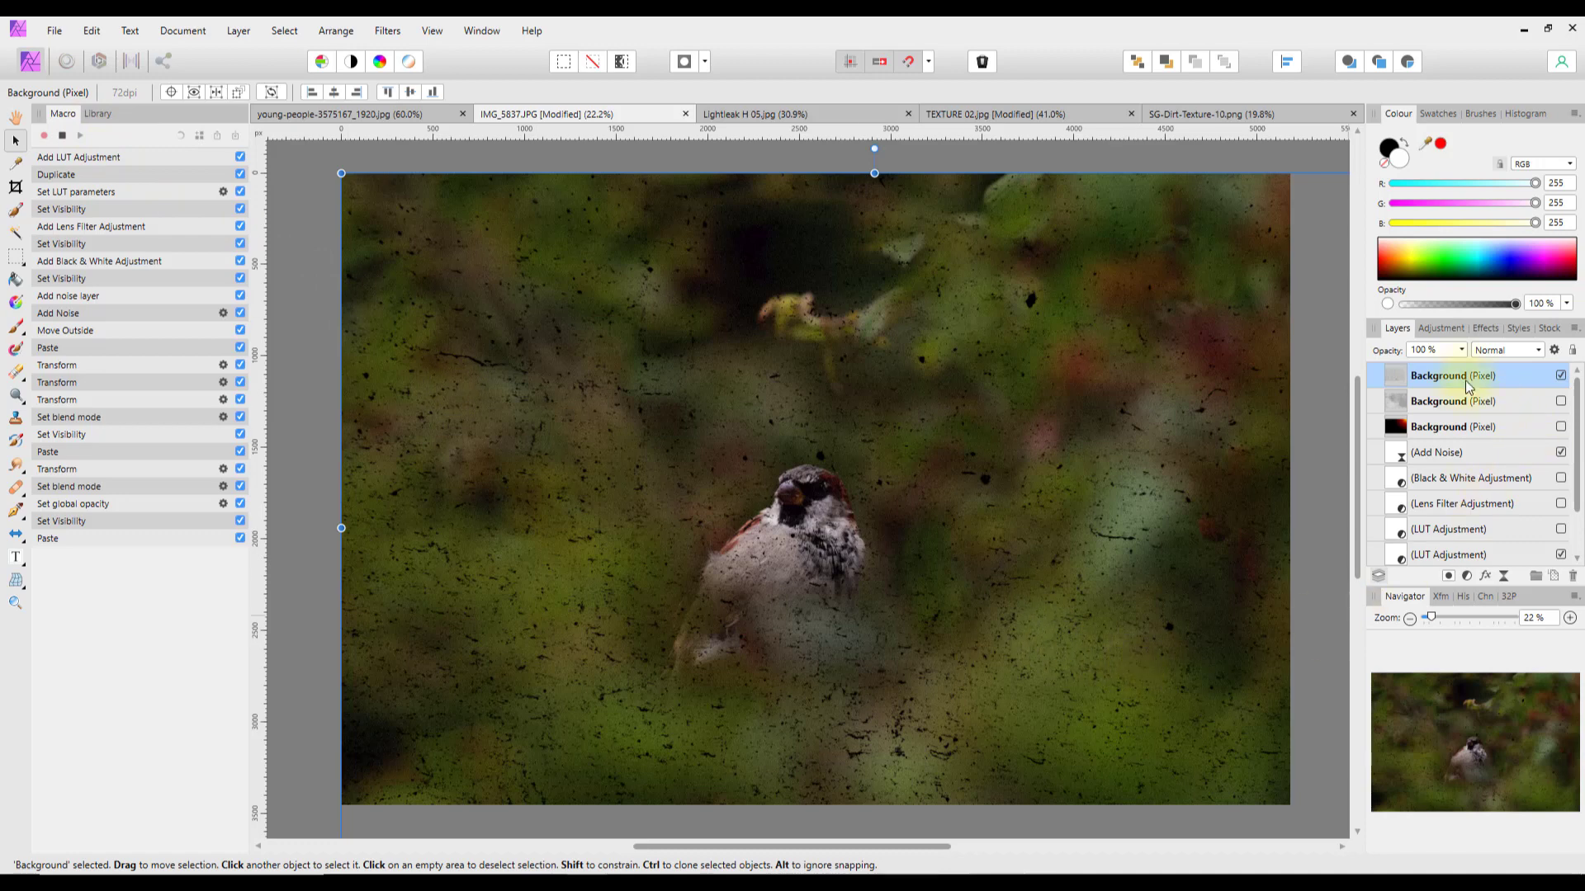
Lower the dirt texture layer's opacity to 50% and hide the layer
left_click(1463, 349)
left_click_drag(1465, 367, 1407, 382)
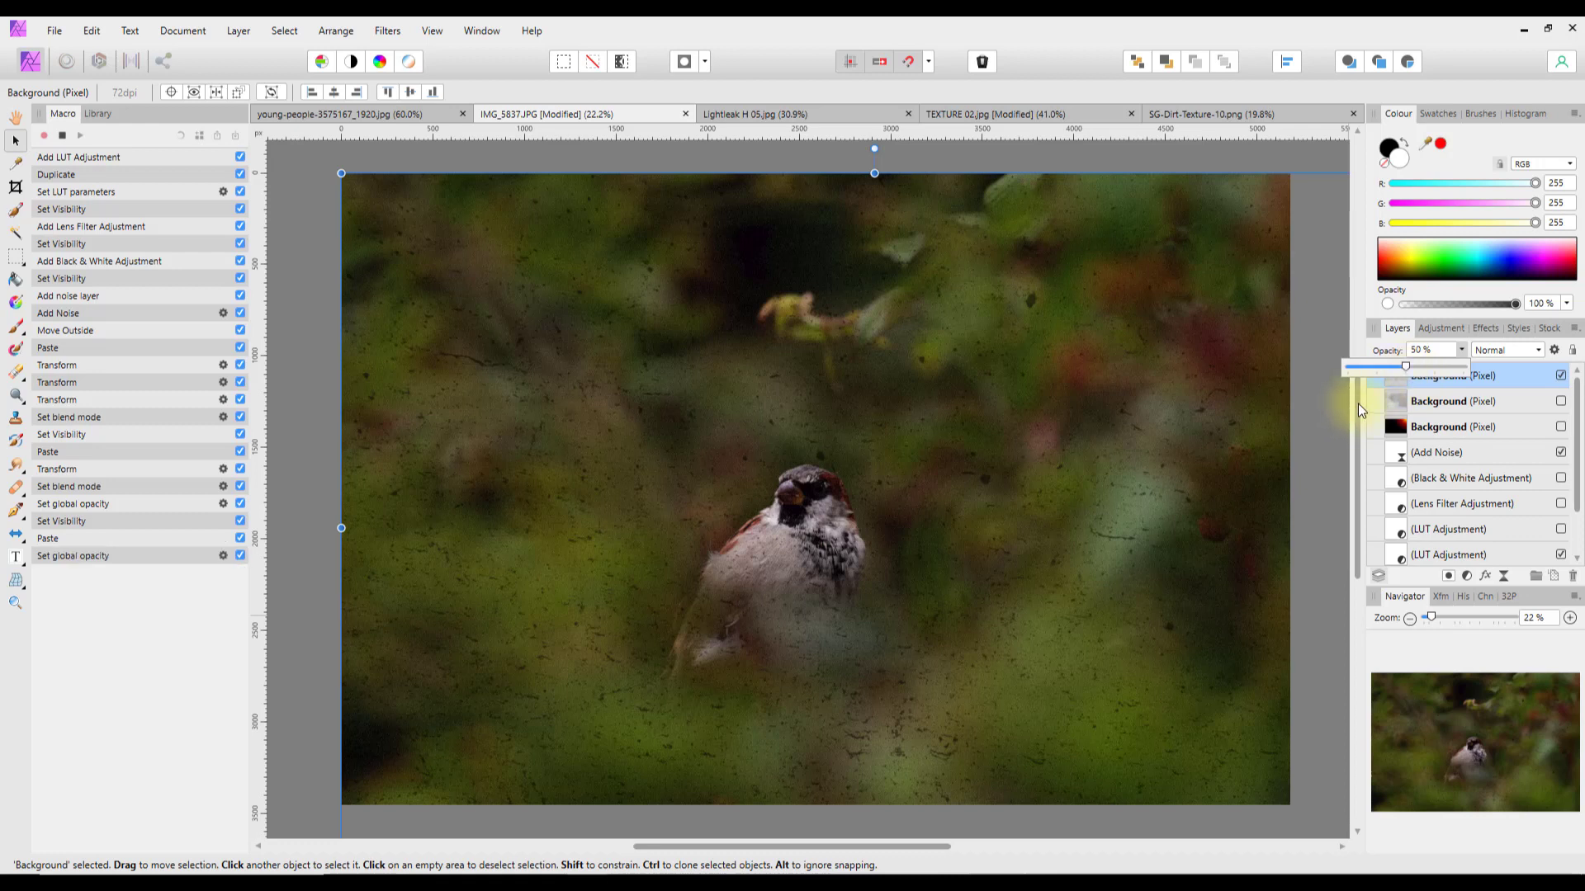
left_click(1359, 402)
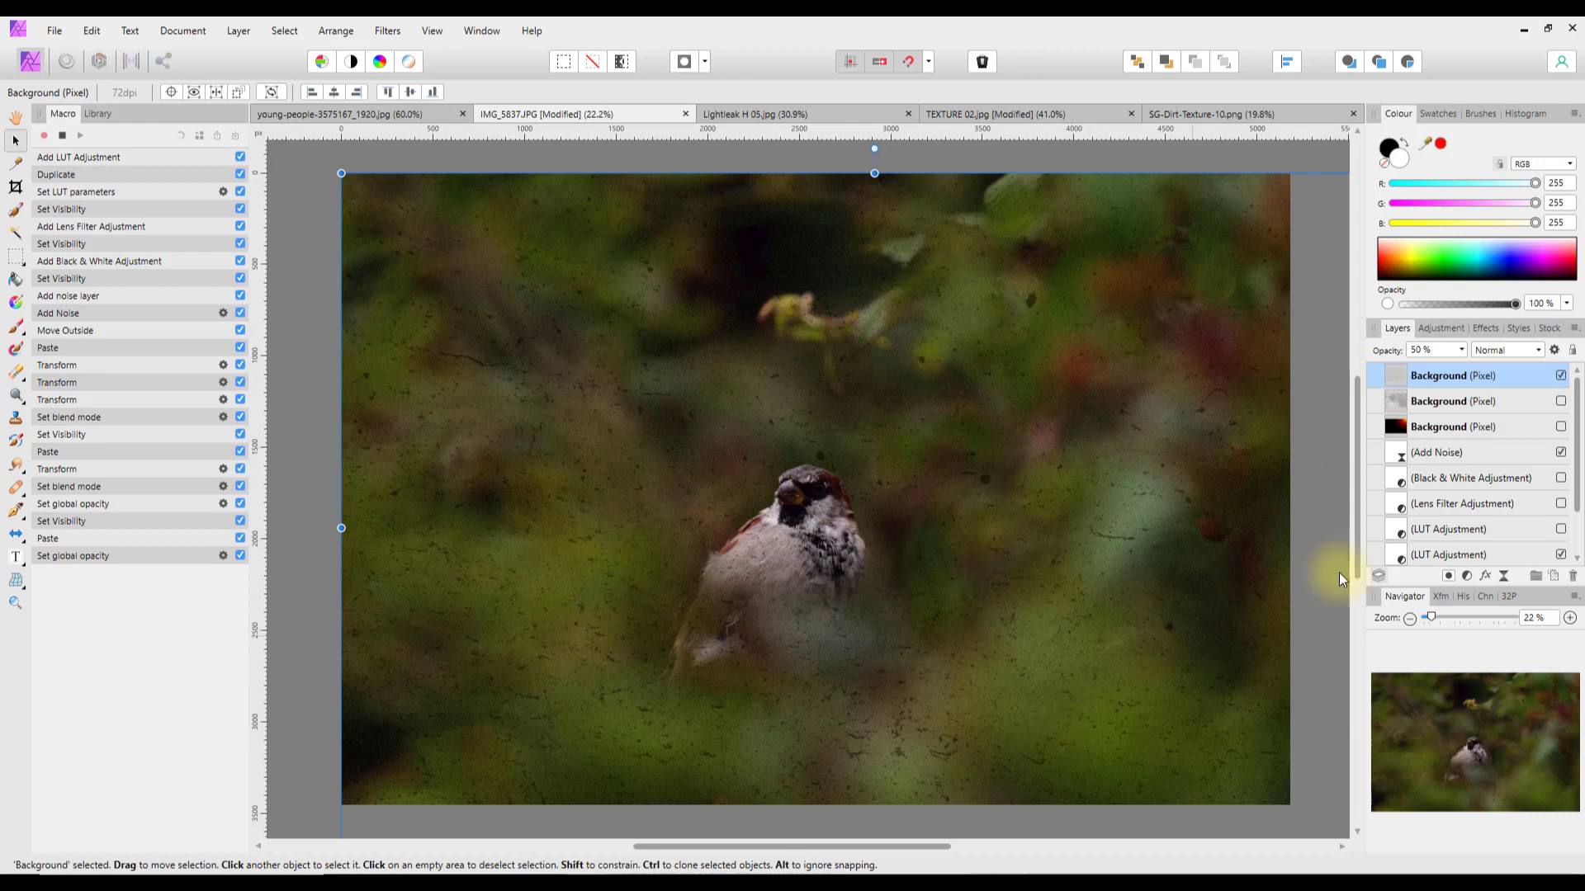
left_click(1561, 377)
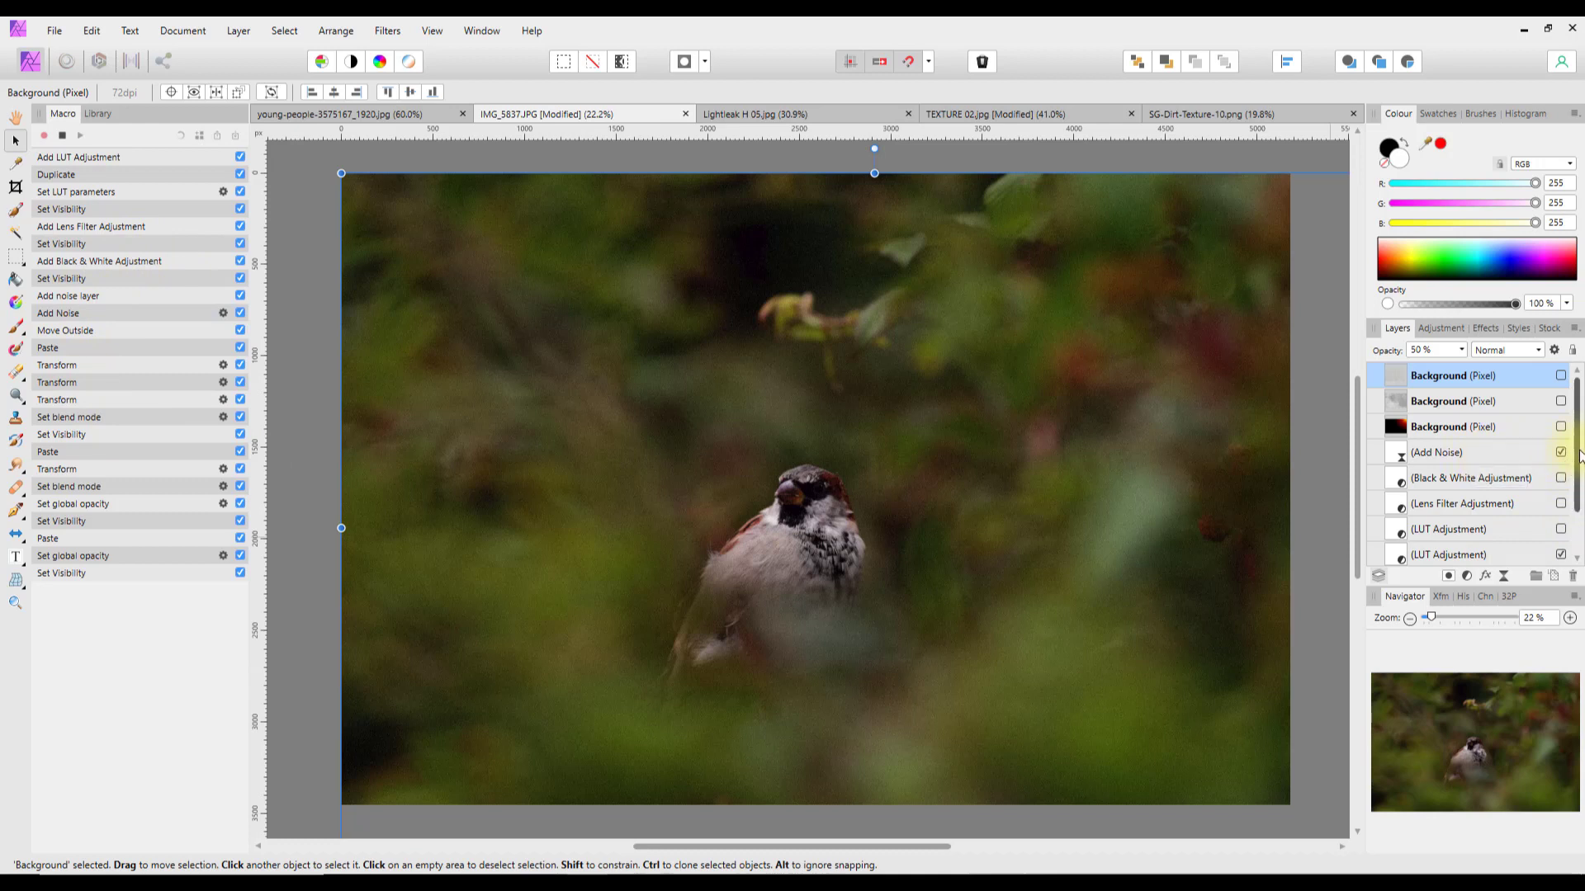
Stop recording the macro and start exporting it to the Affinity Files 7 > Affinity Photo > Macro Tutorial folder on drive K
mouse_move(1579, 457)
left_mouse_down()
mouse_move(1580, 505)
mouse_move(1579, 478)
left_mouse_up()
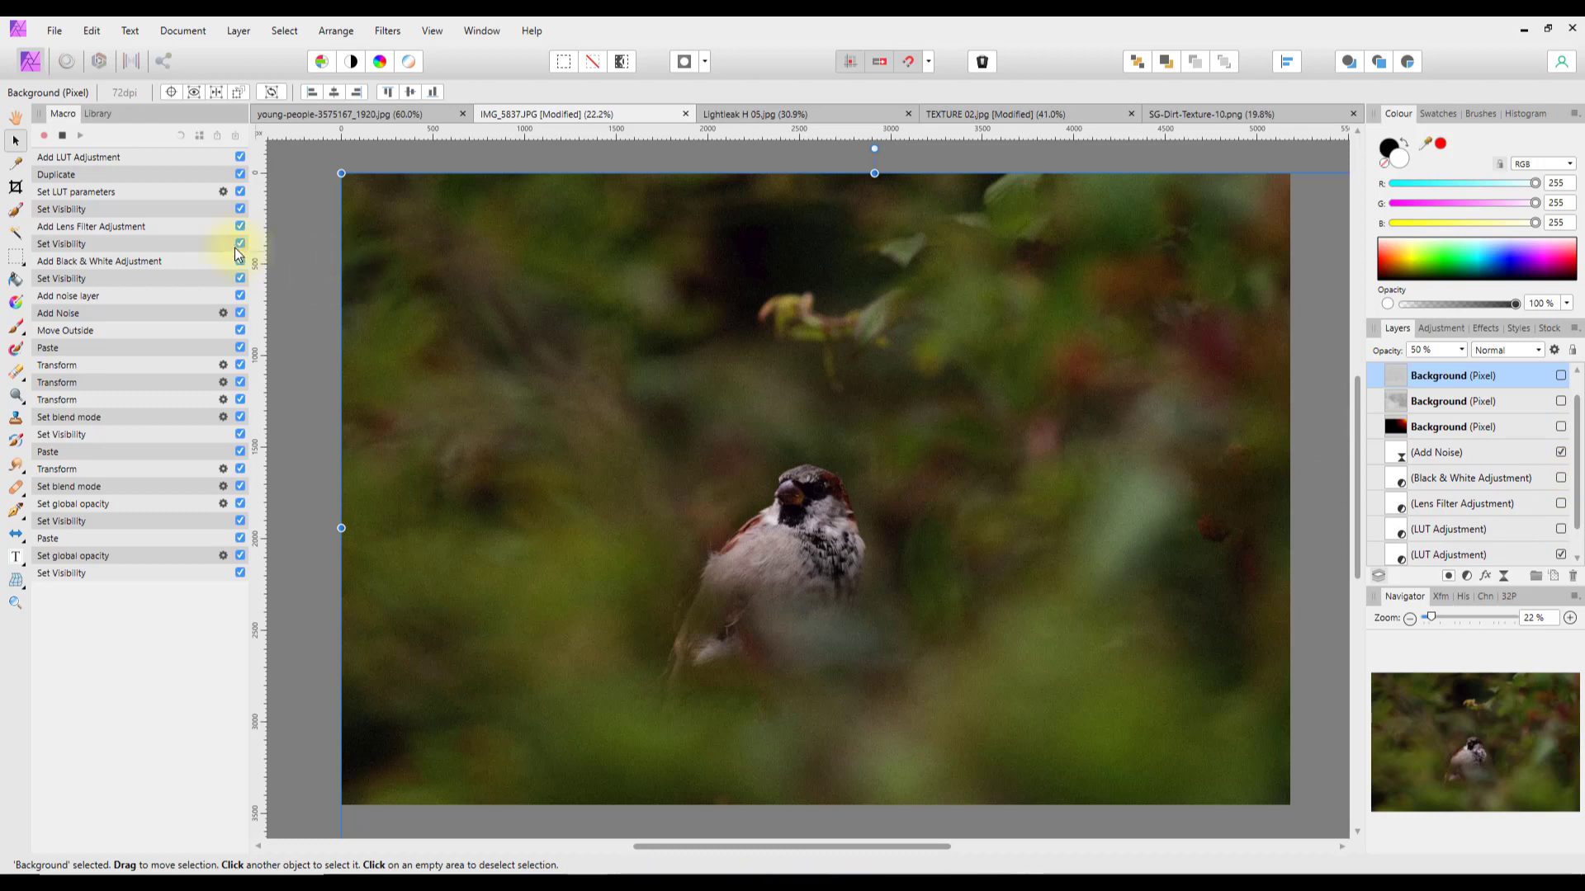
left_click(61, 137)
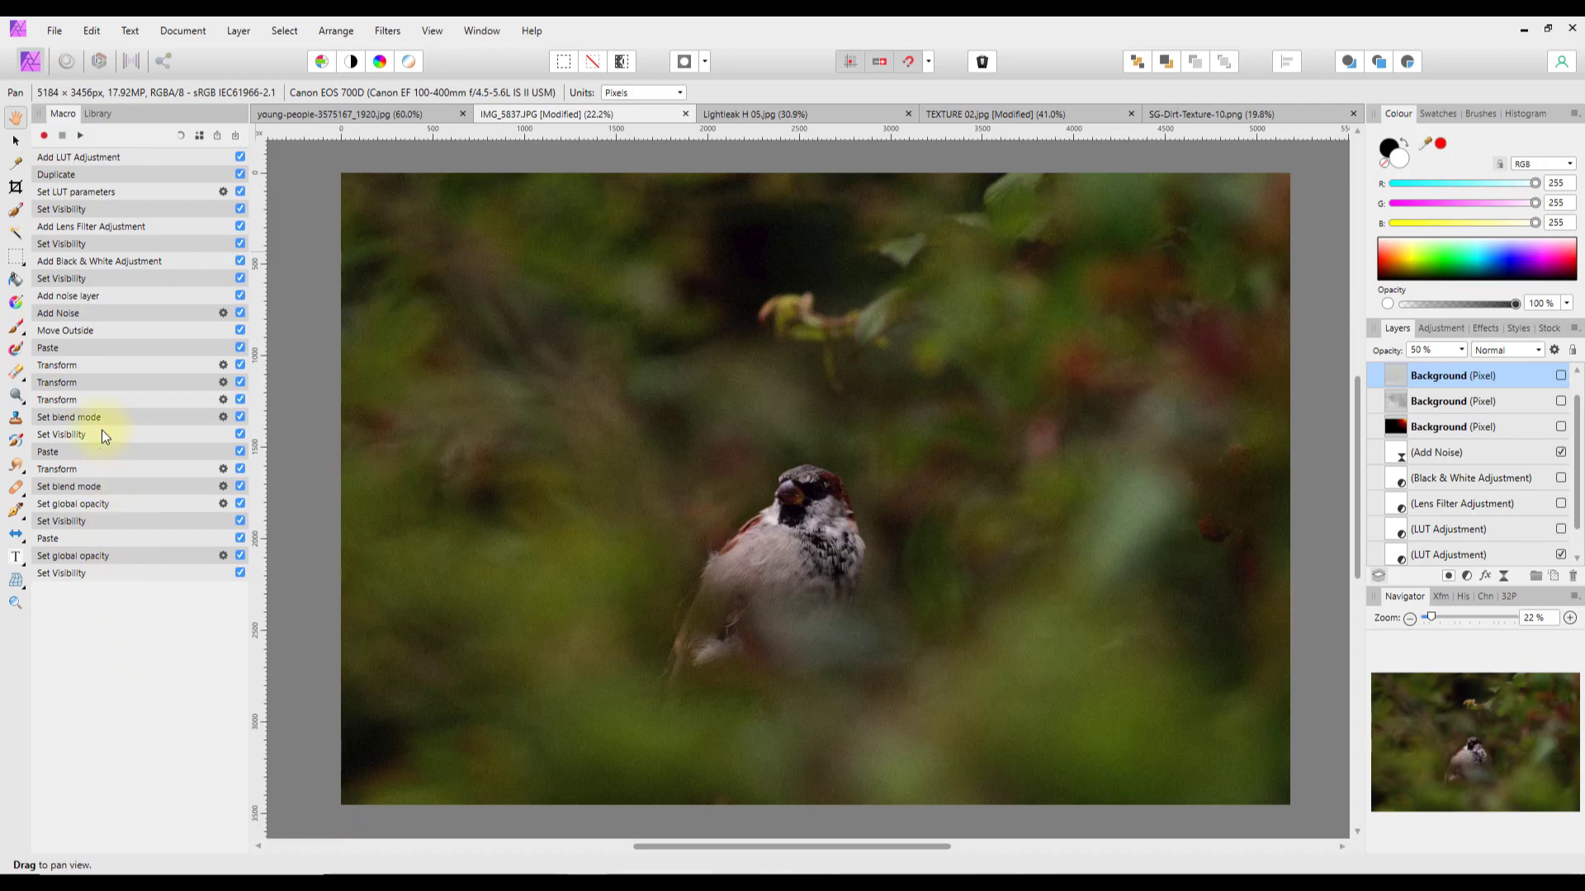
left_click(216, 137)
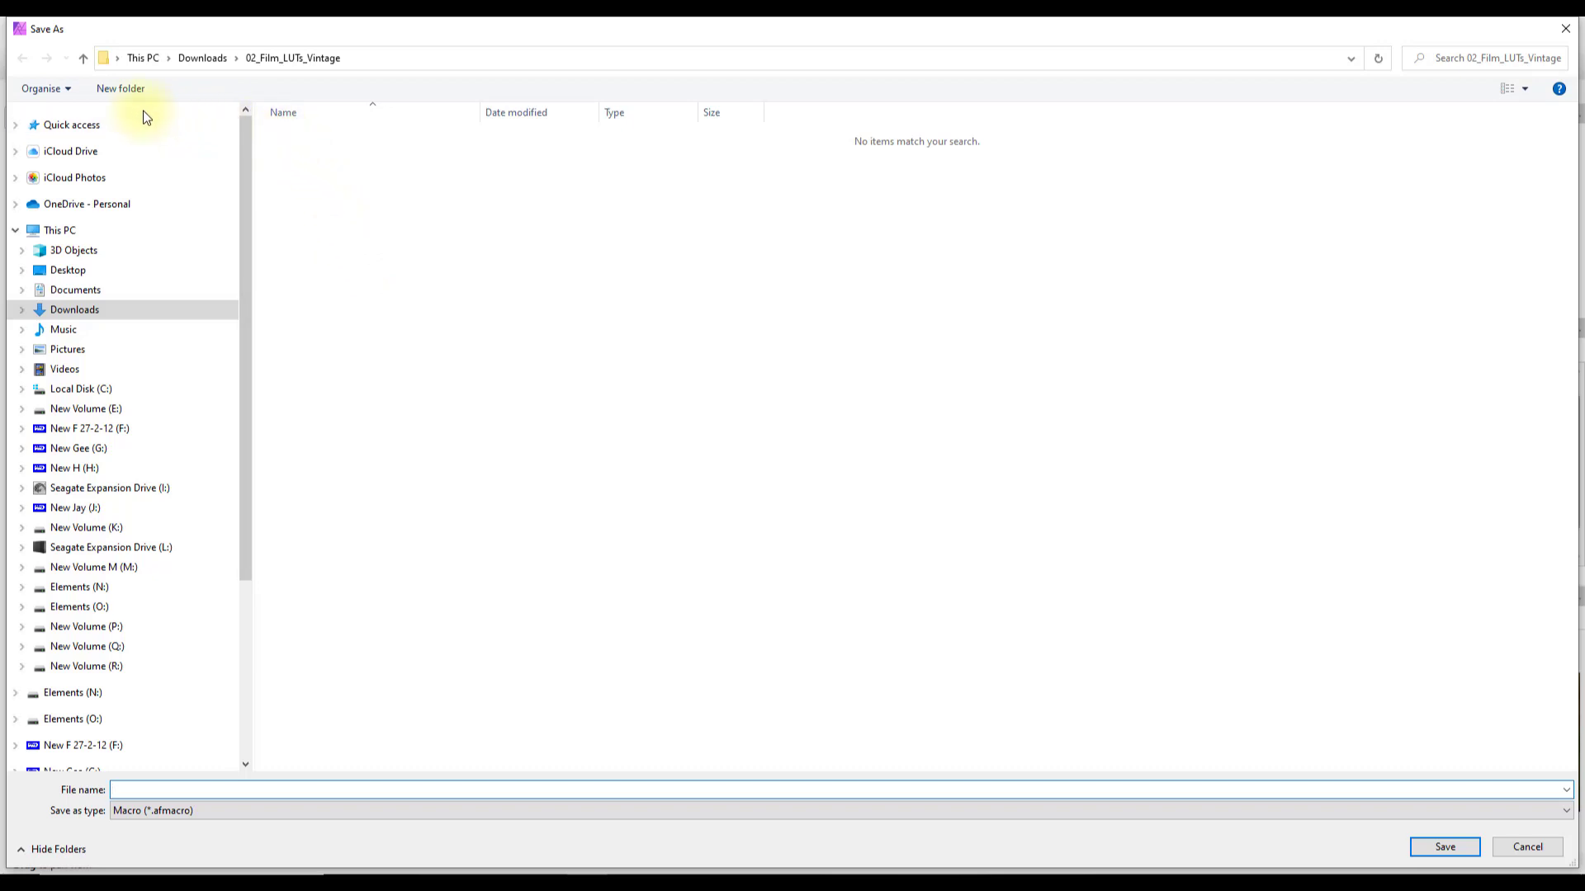
left_click(82, 528)
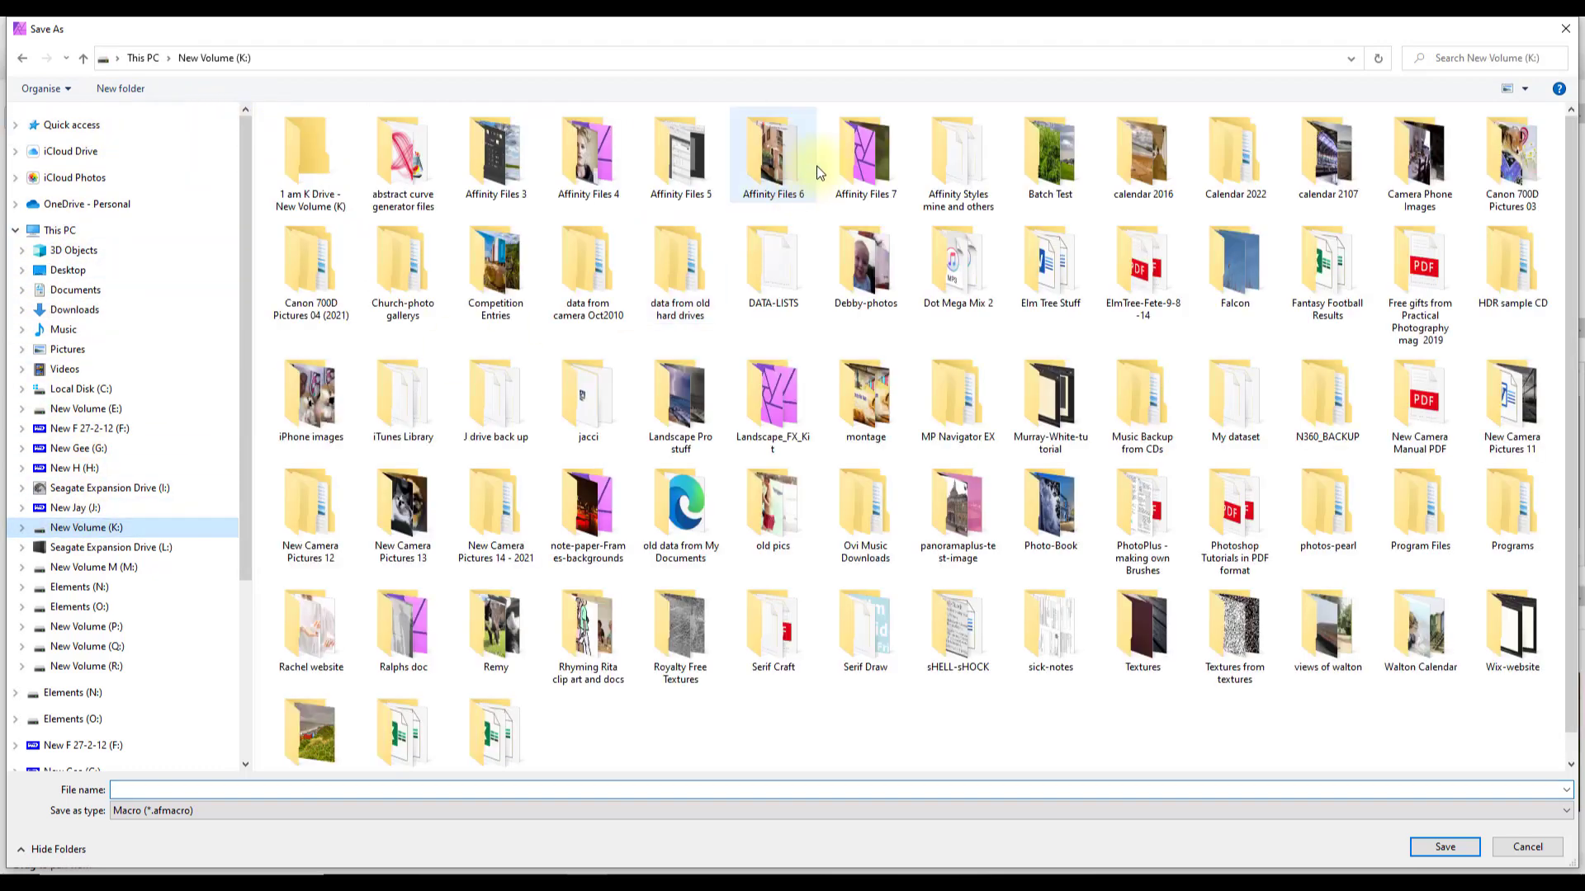
double_click(865, 156)
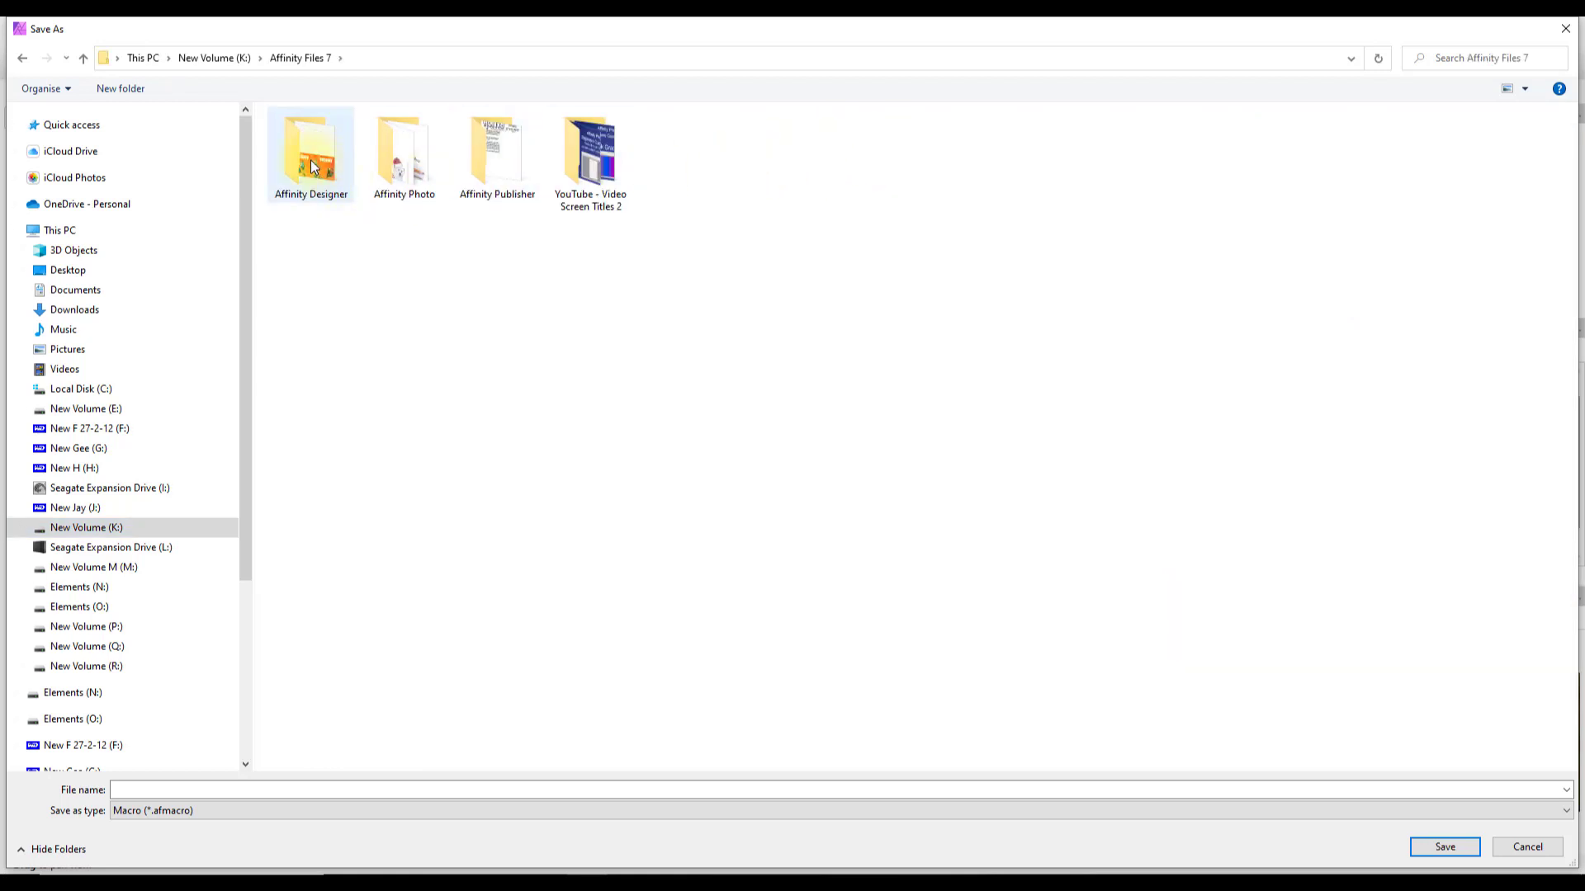
double_click(381, 139)
left_click(312, 156)
double_click(312, 158)
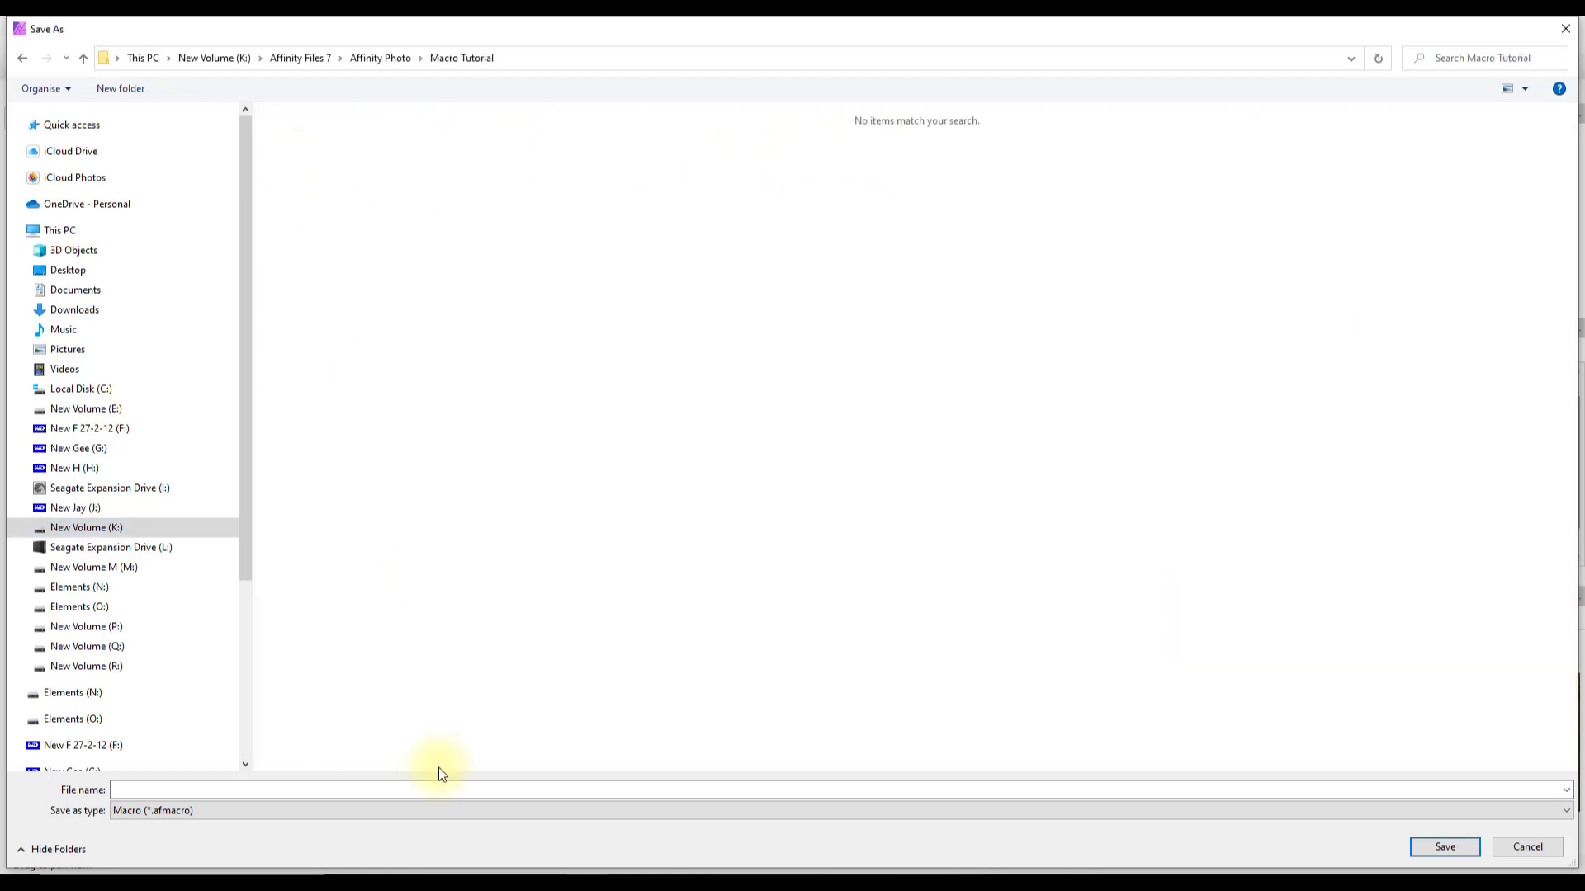
Name the exported macro file Vintage Film Look 2 and save it
left_click(145, 790)
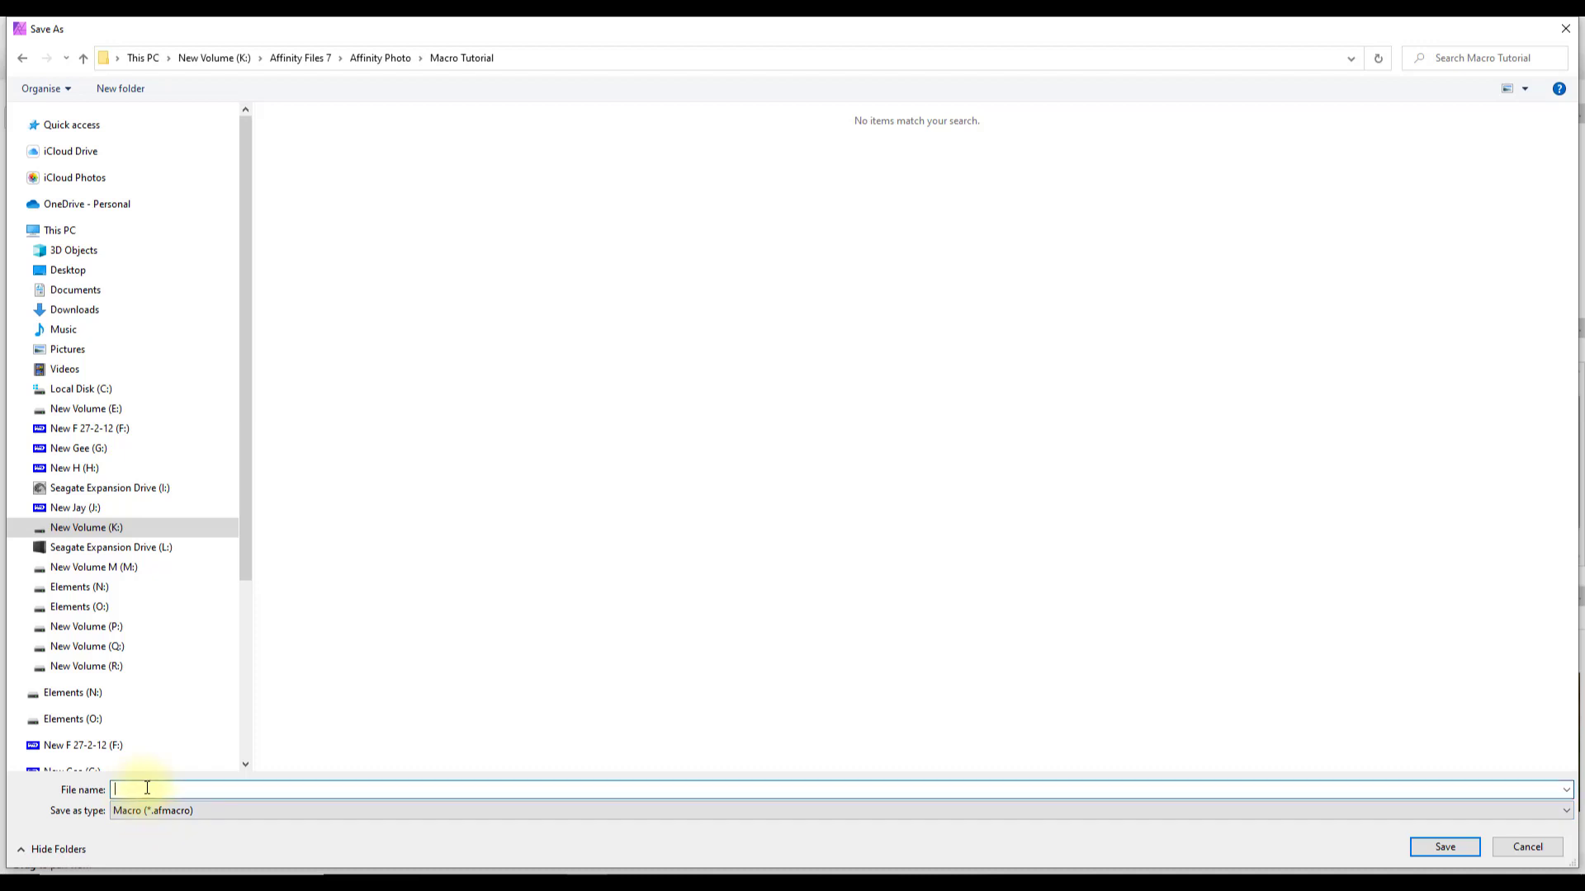
type("Vint")
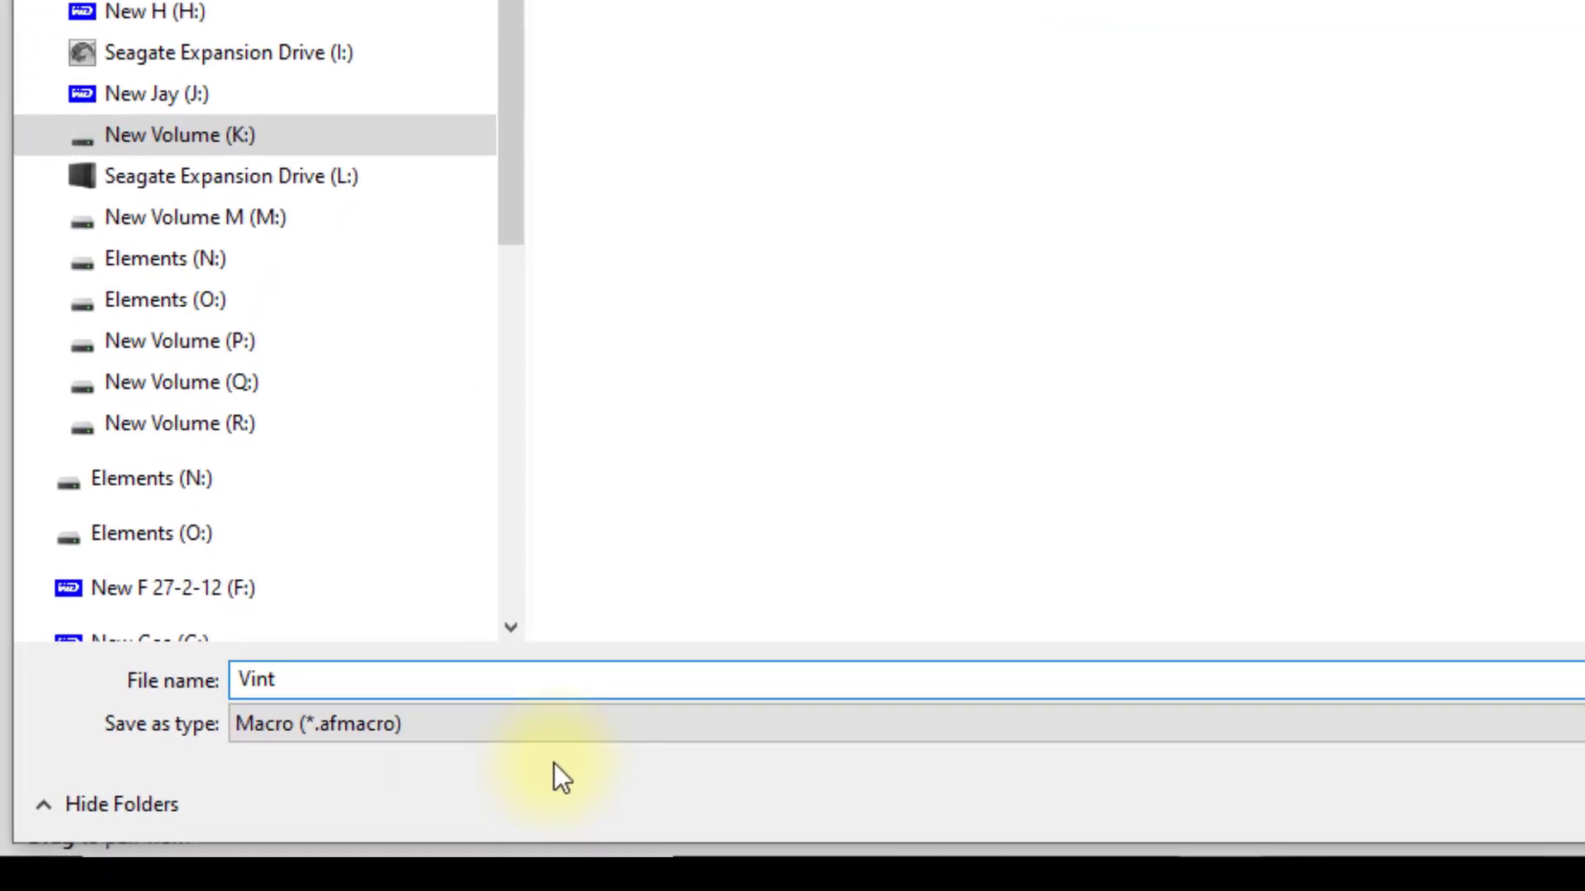
type("age Film Look 2")
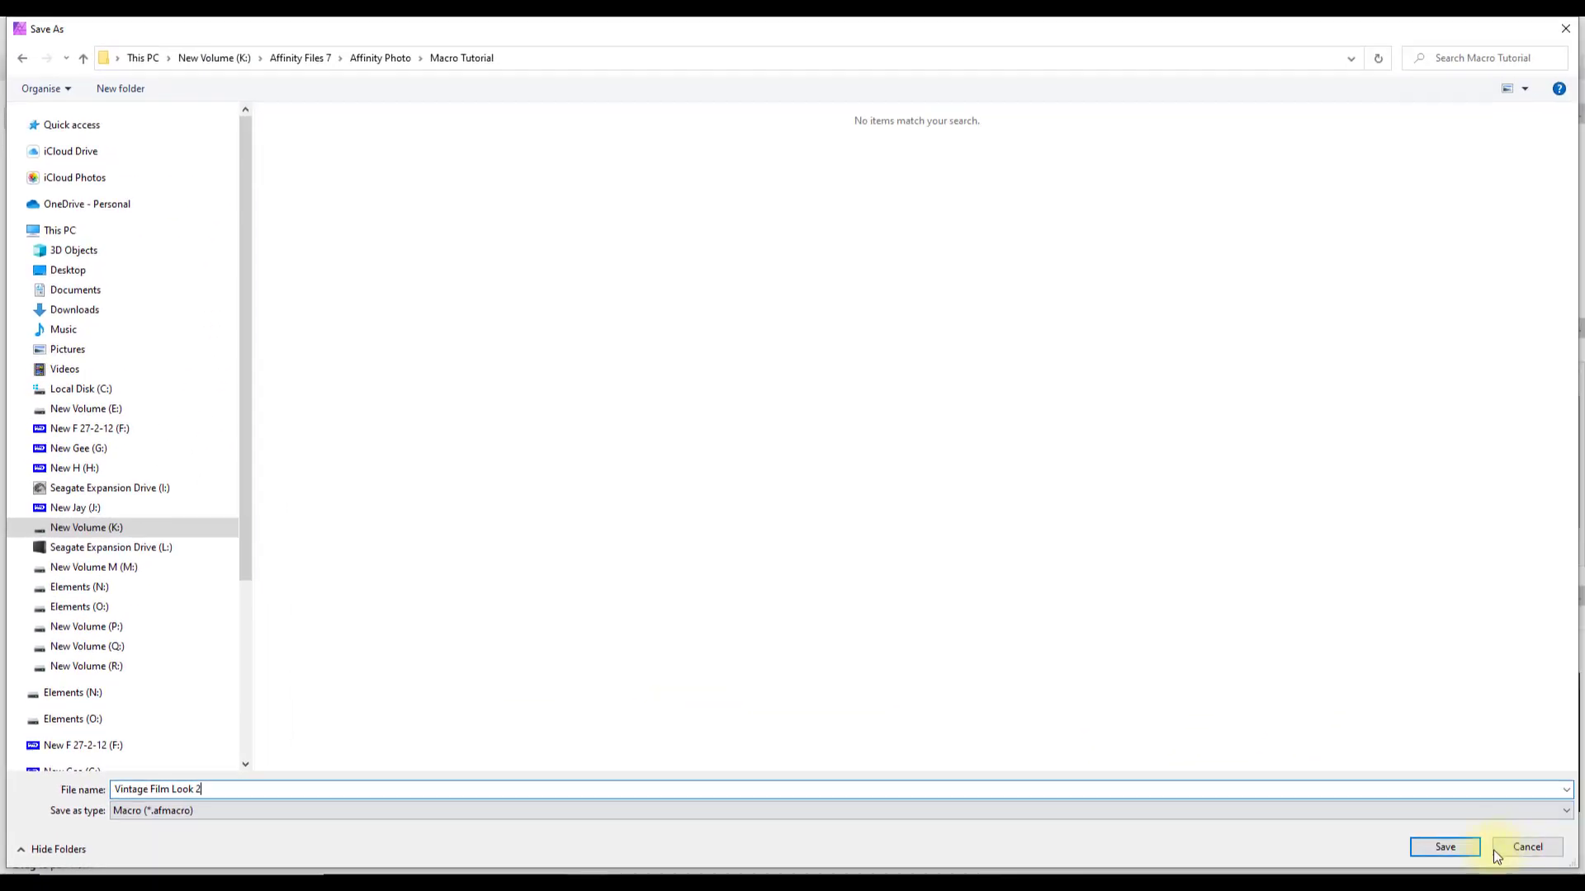
left_click(1445, 847)
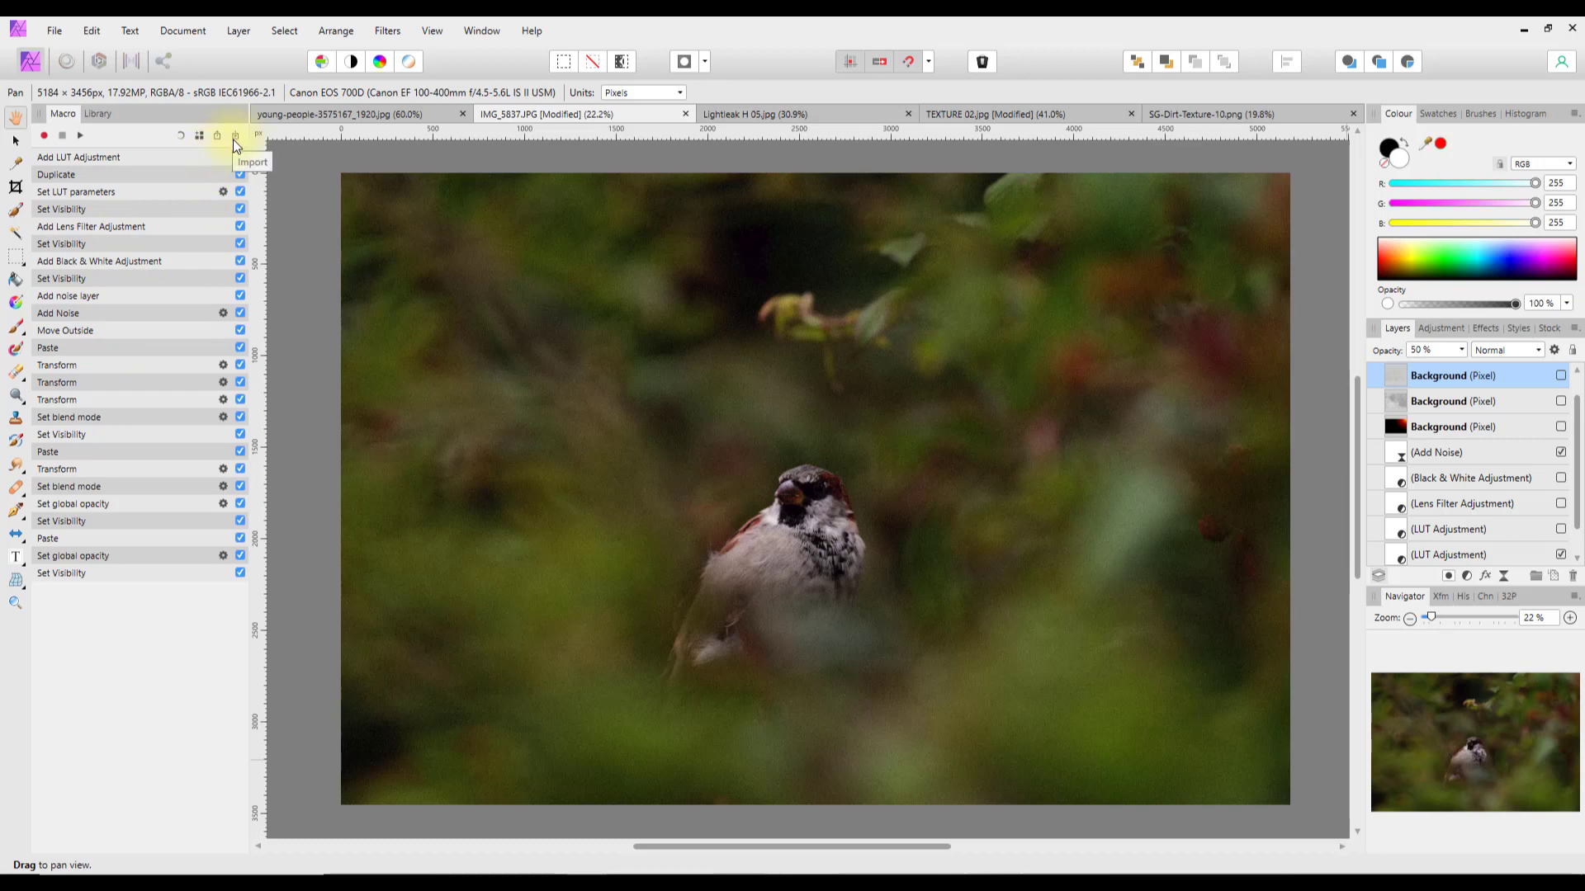
left_click(97, 117)
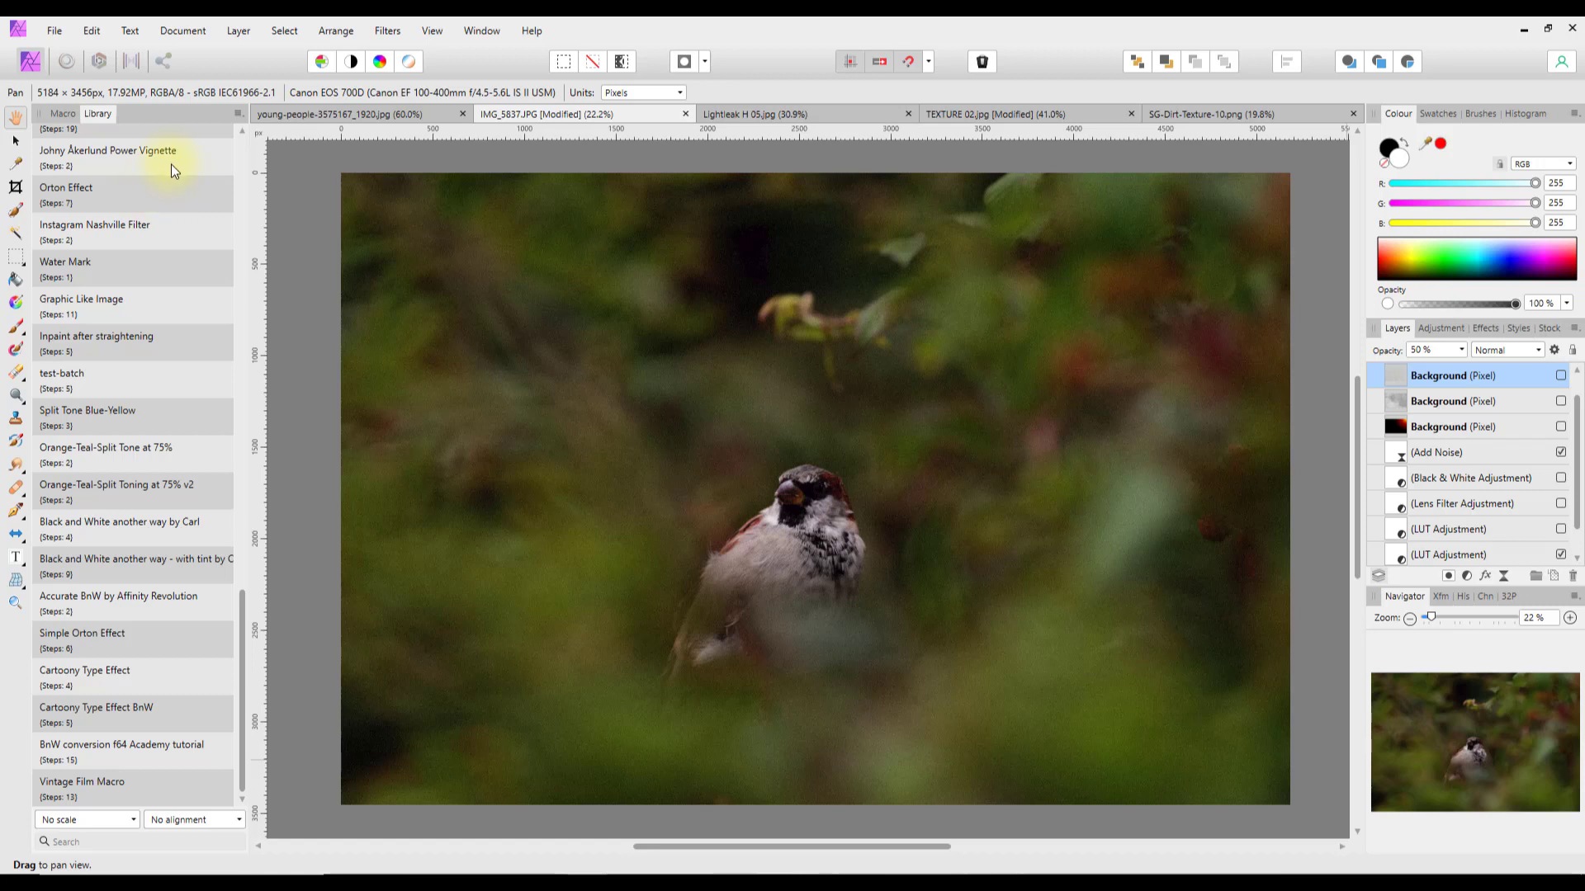
left_click(239, 113)
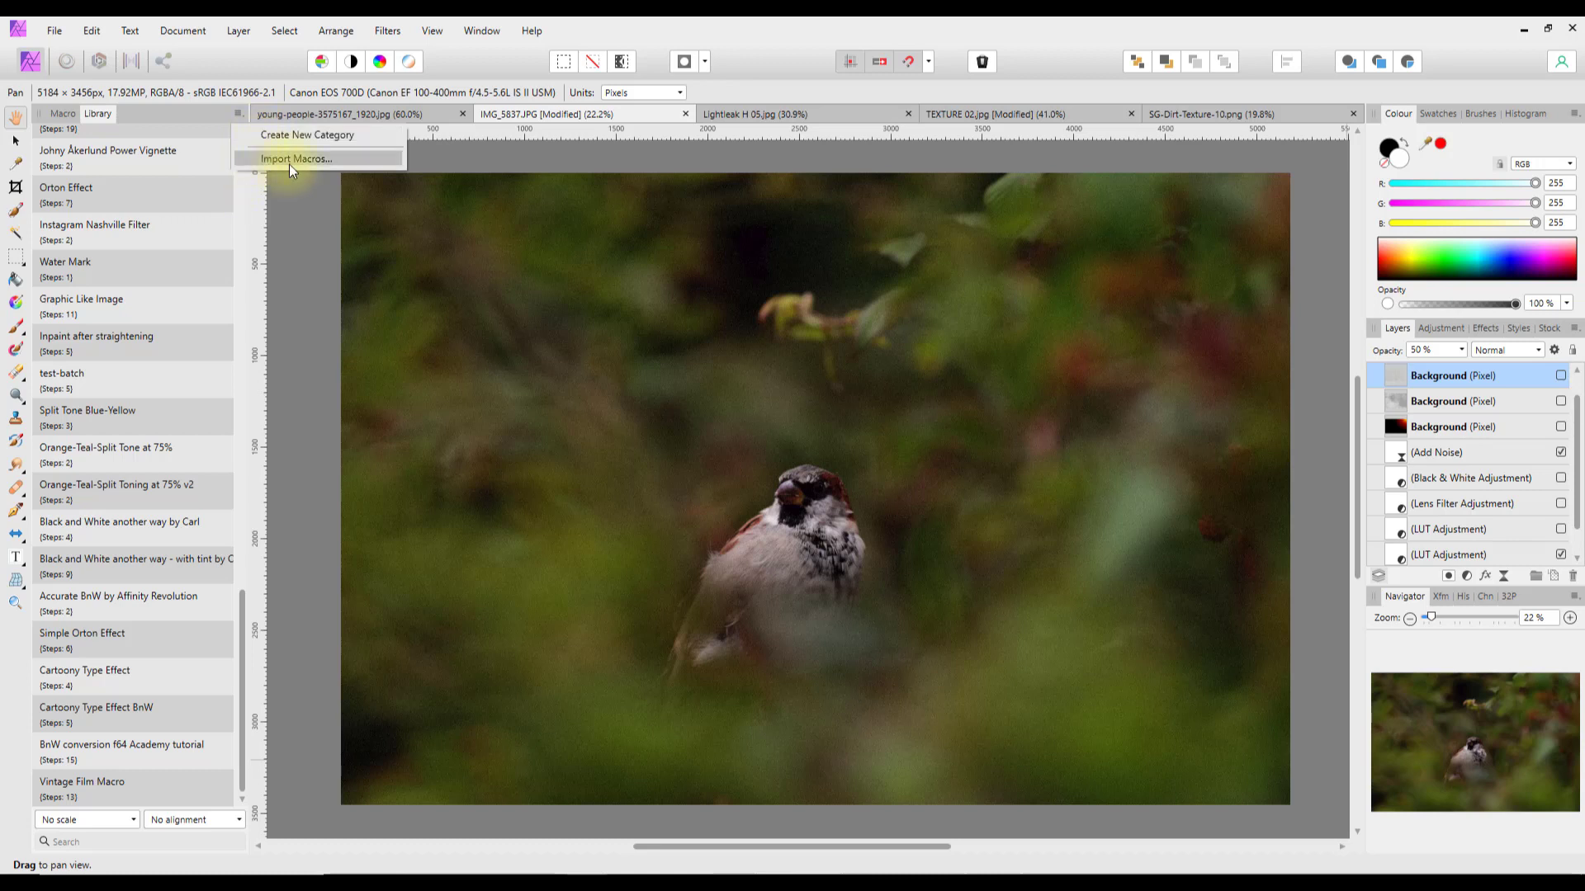
left_click(158, 114)
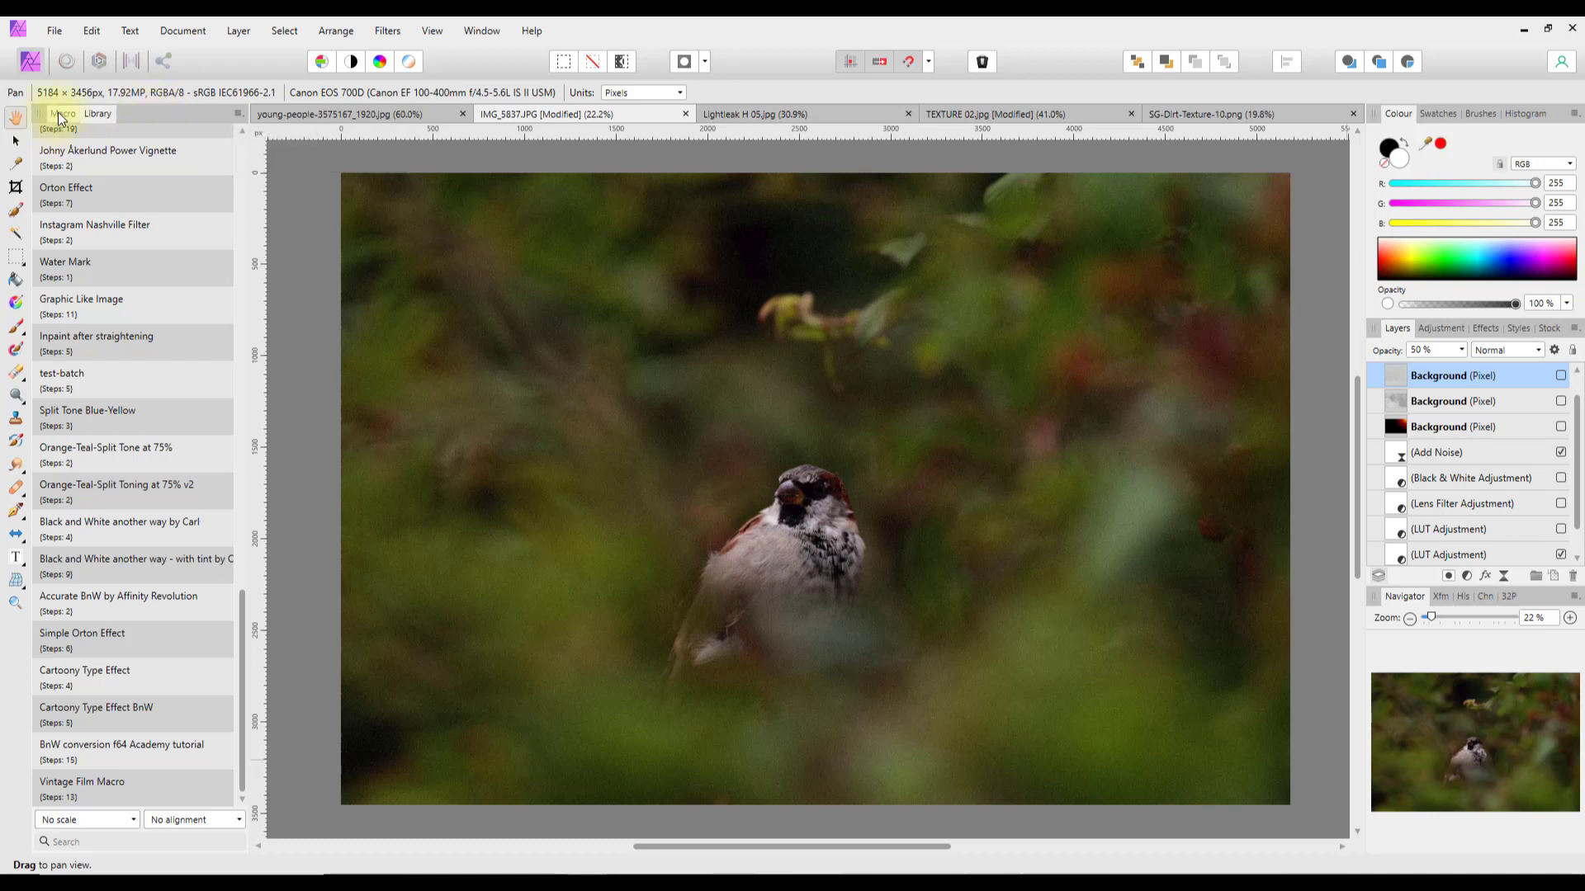
left_click(62, 114)
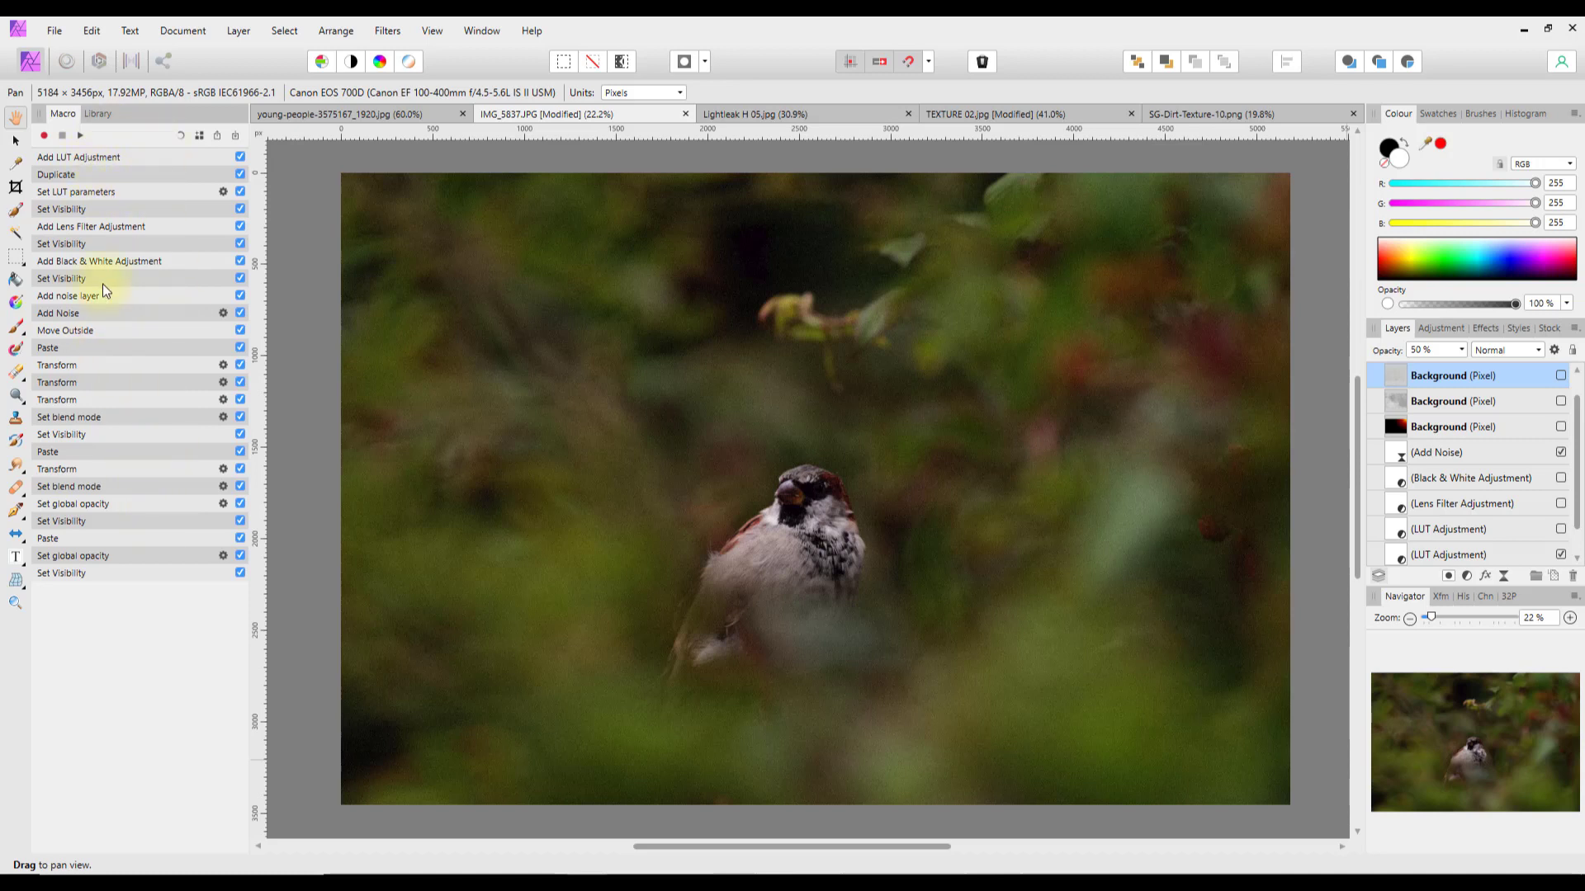
Add the recorded macro to the library as Vintage Film Look 2 in the creator's "macros 2" category
left_click(199, 137)
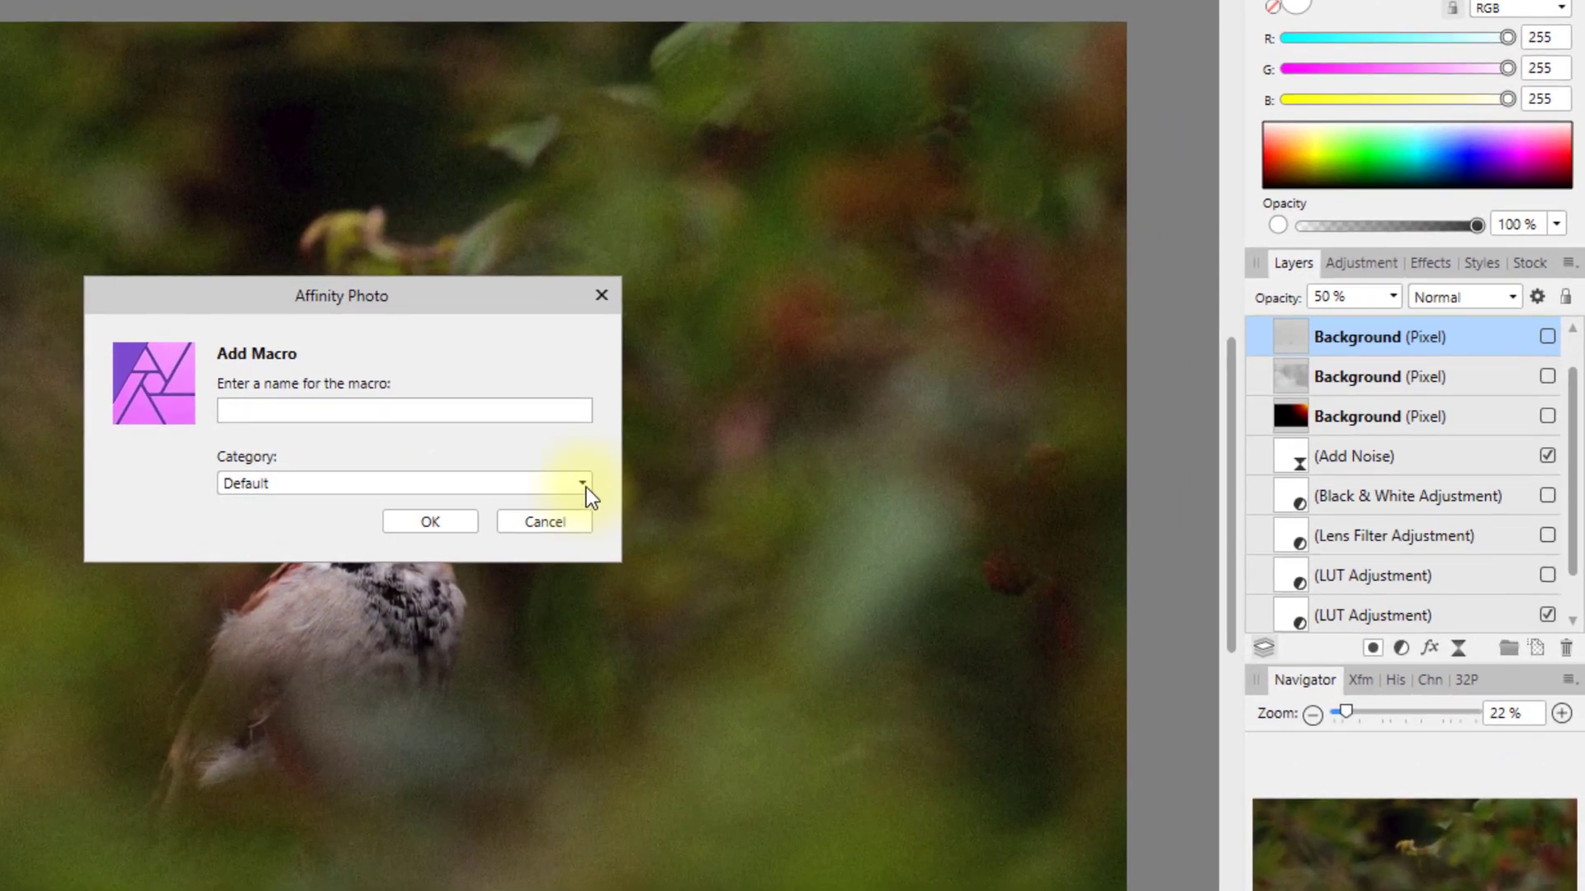
left_click(583, 483)
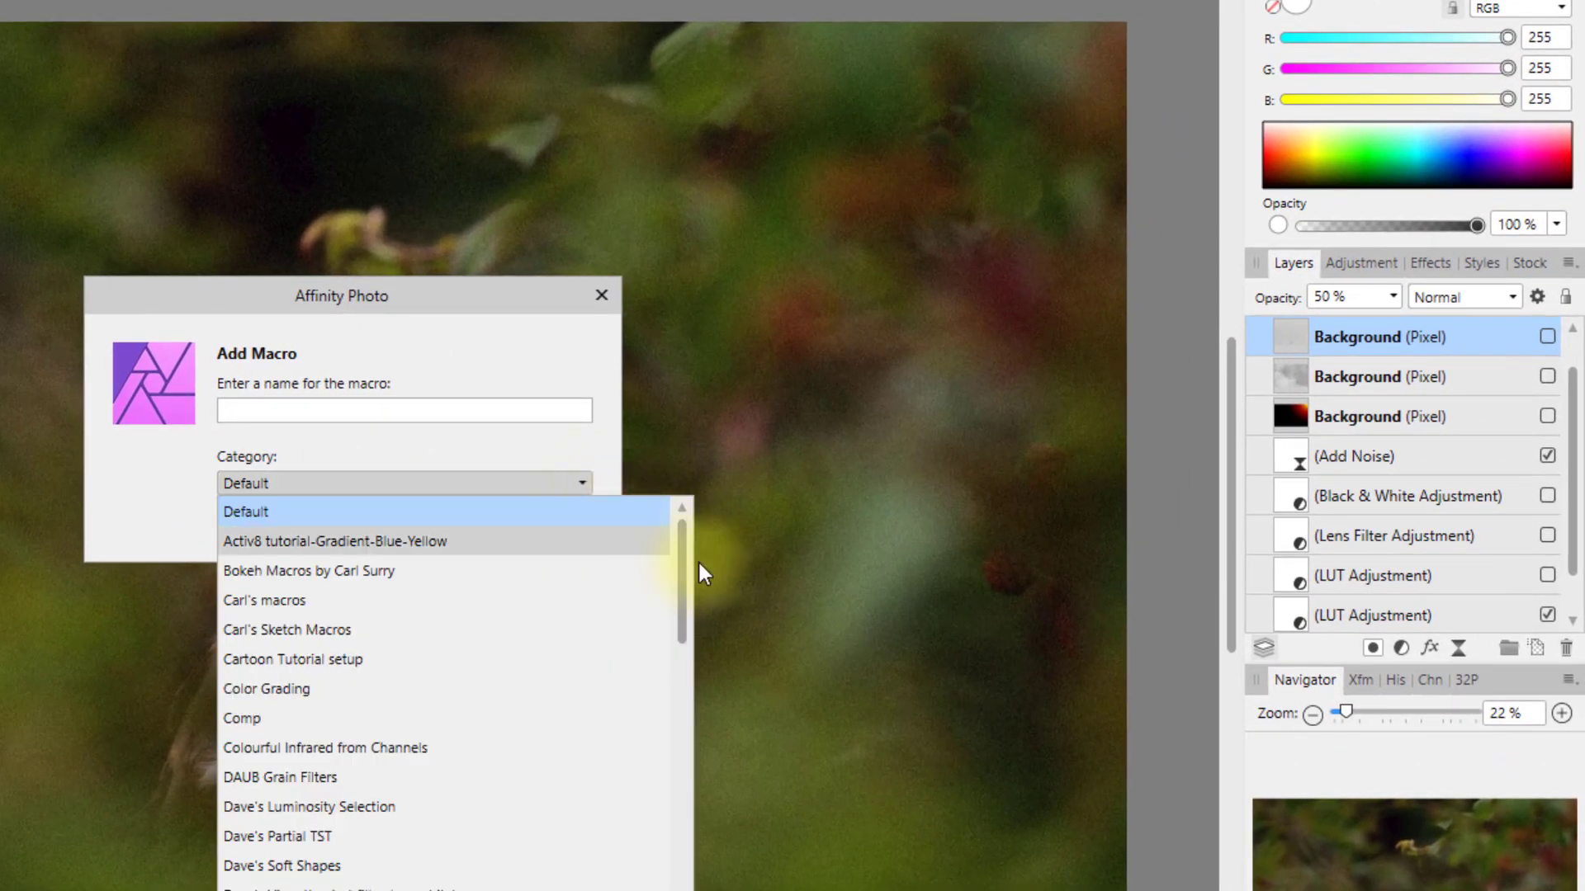
left_click_drag(685, 547, 675, 881)
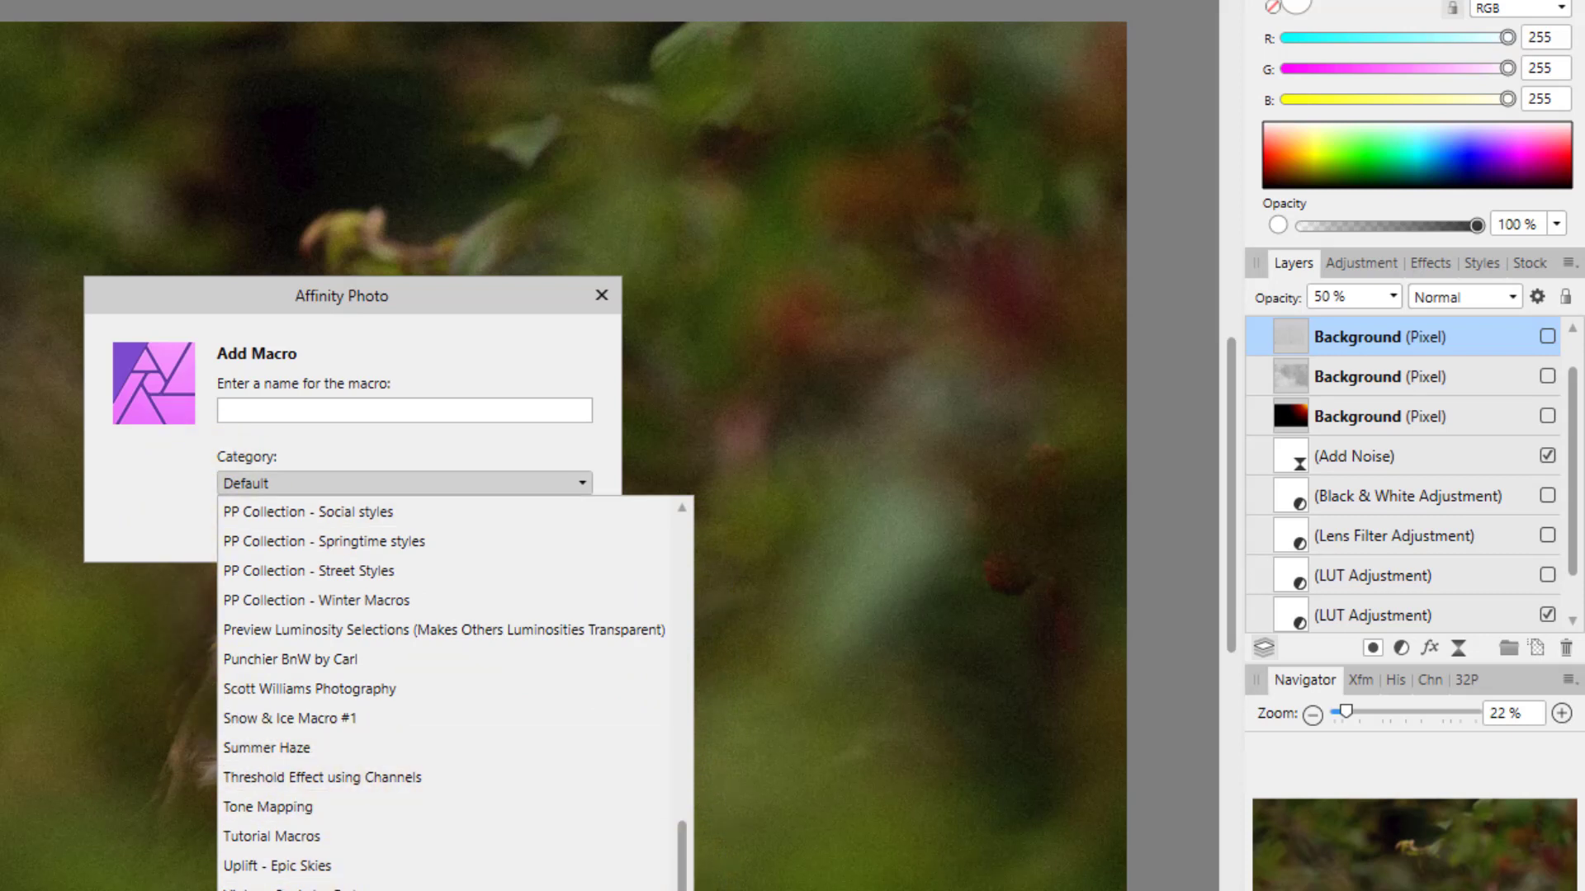
left_click(276, 890)
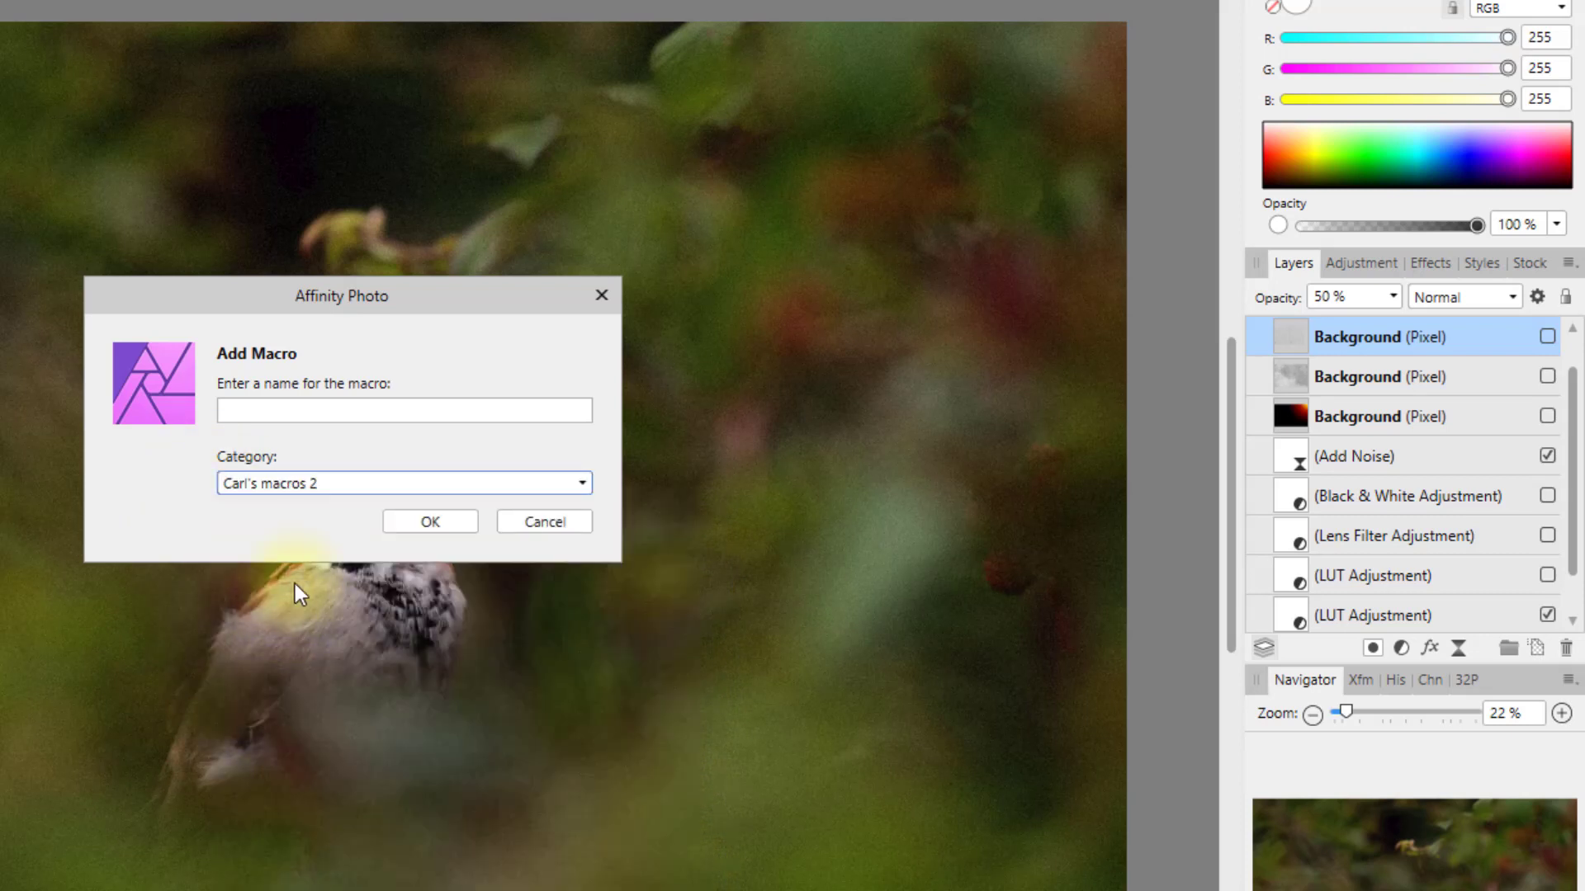
left_click(252, 404)
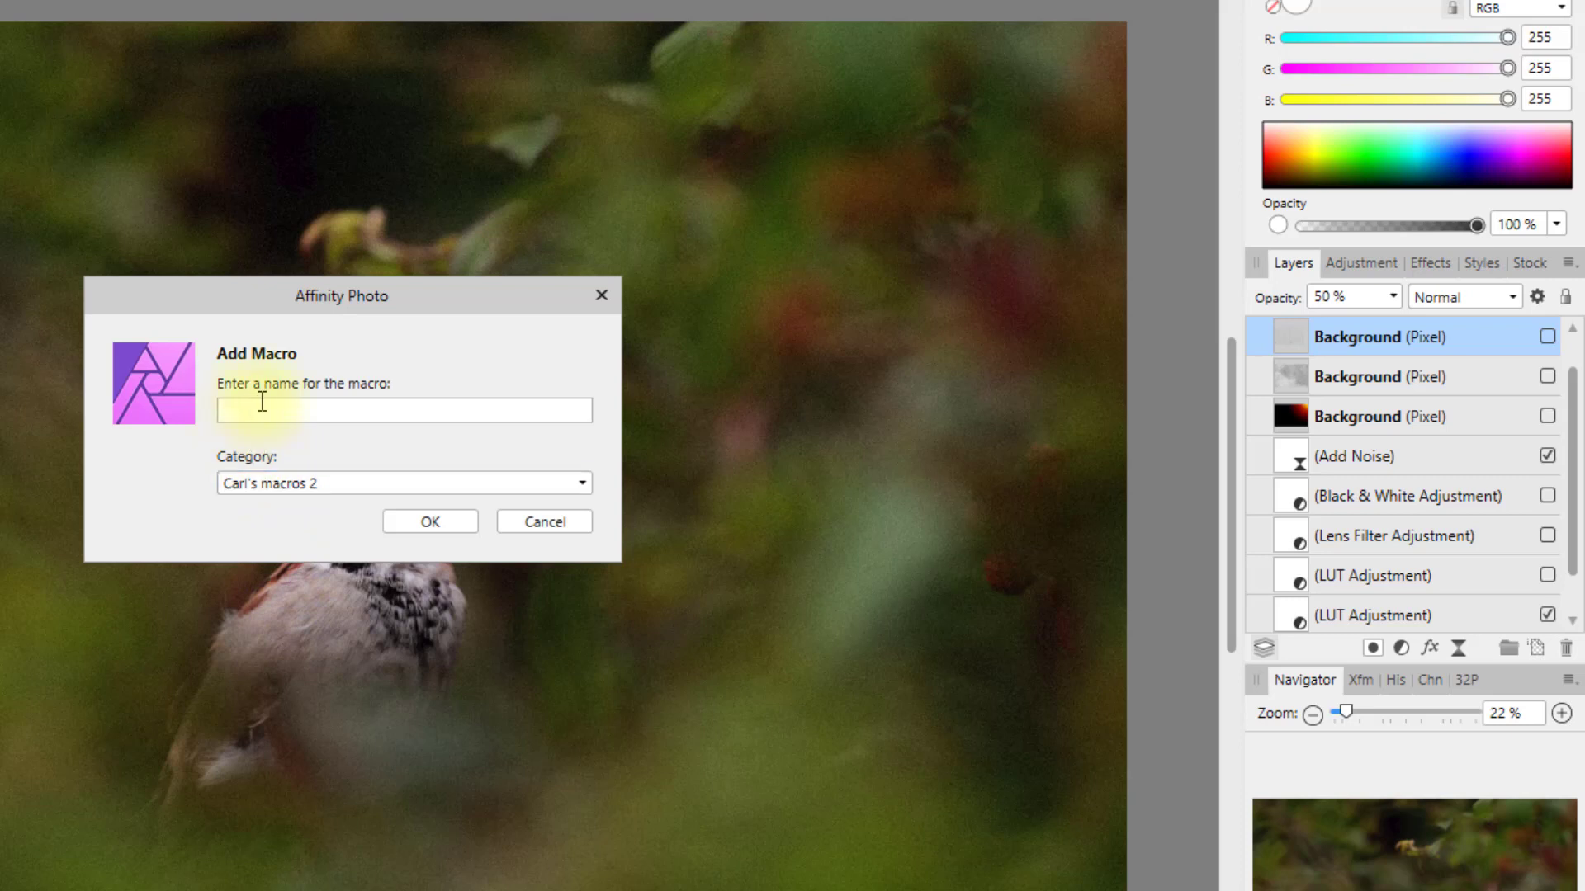
type("Vintage Film Look 2")
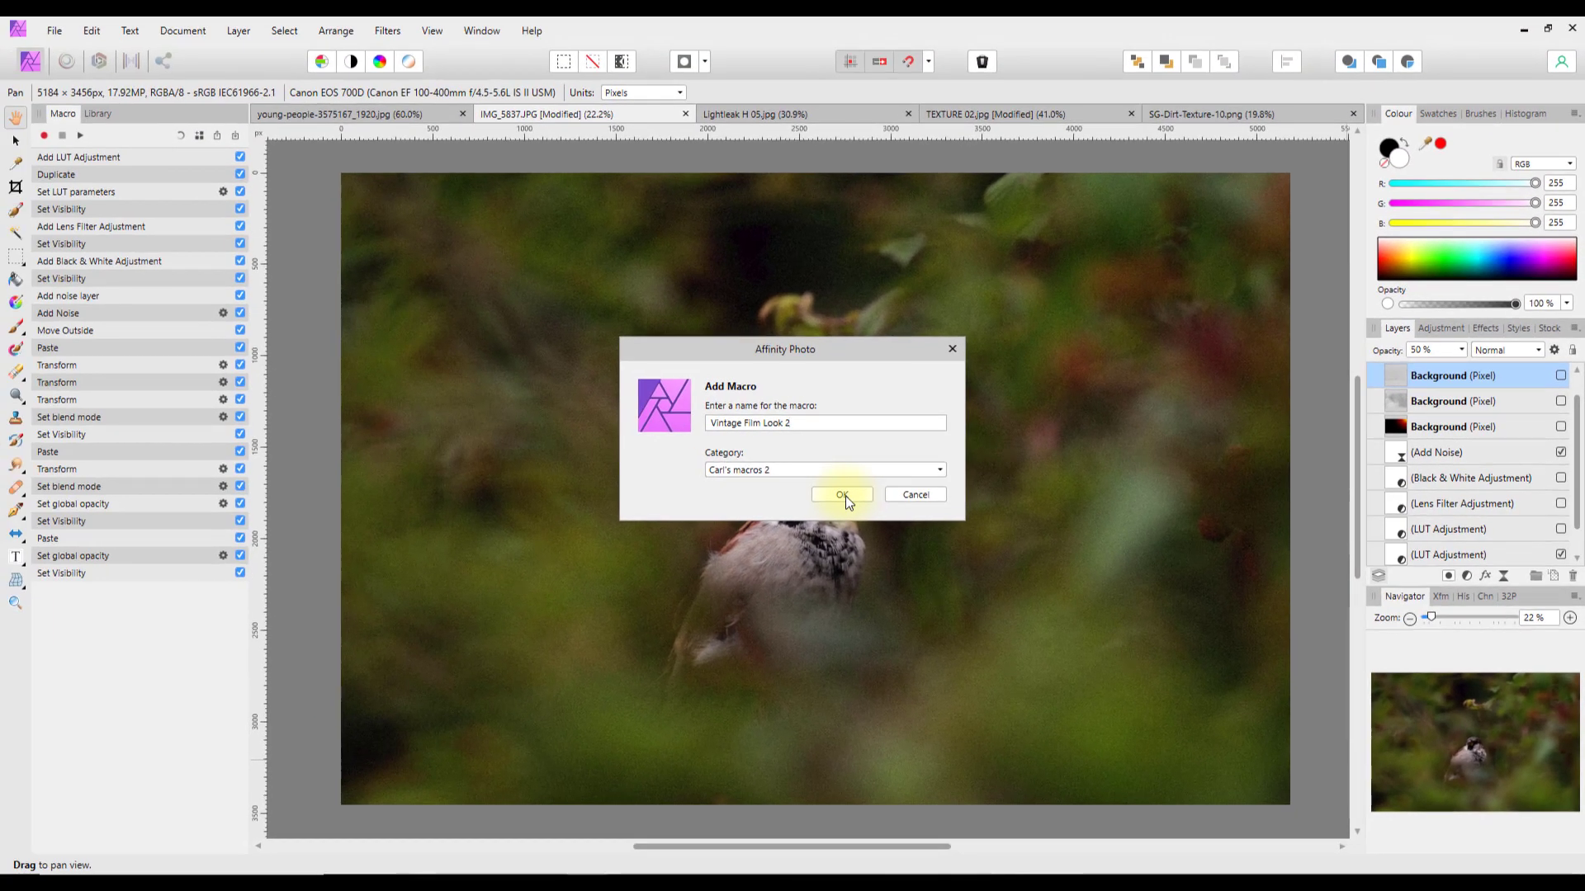
left_click(842, 495)
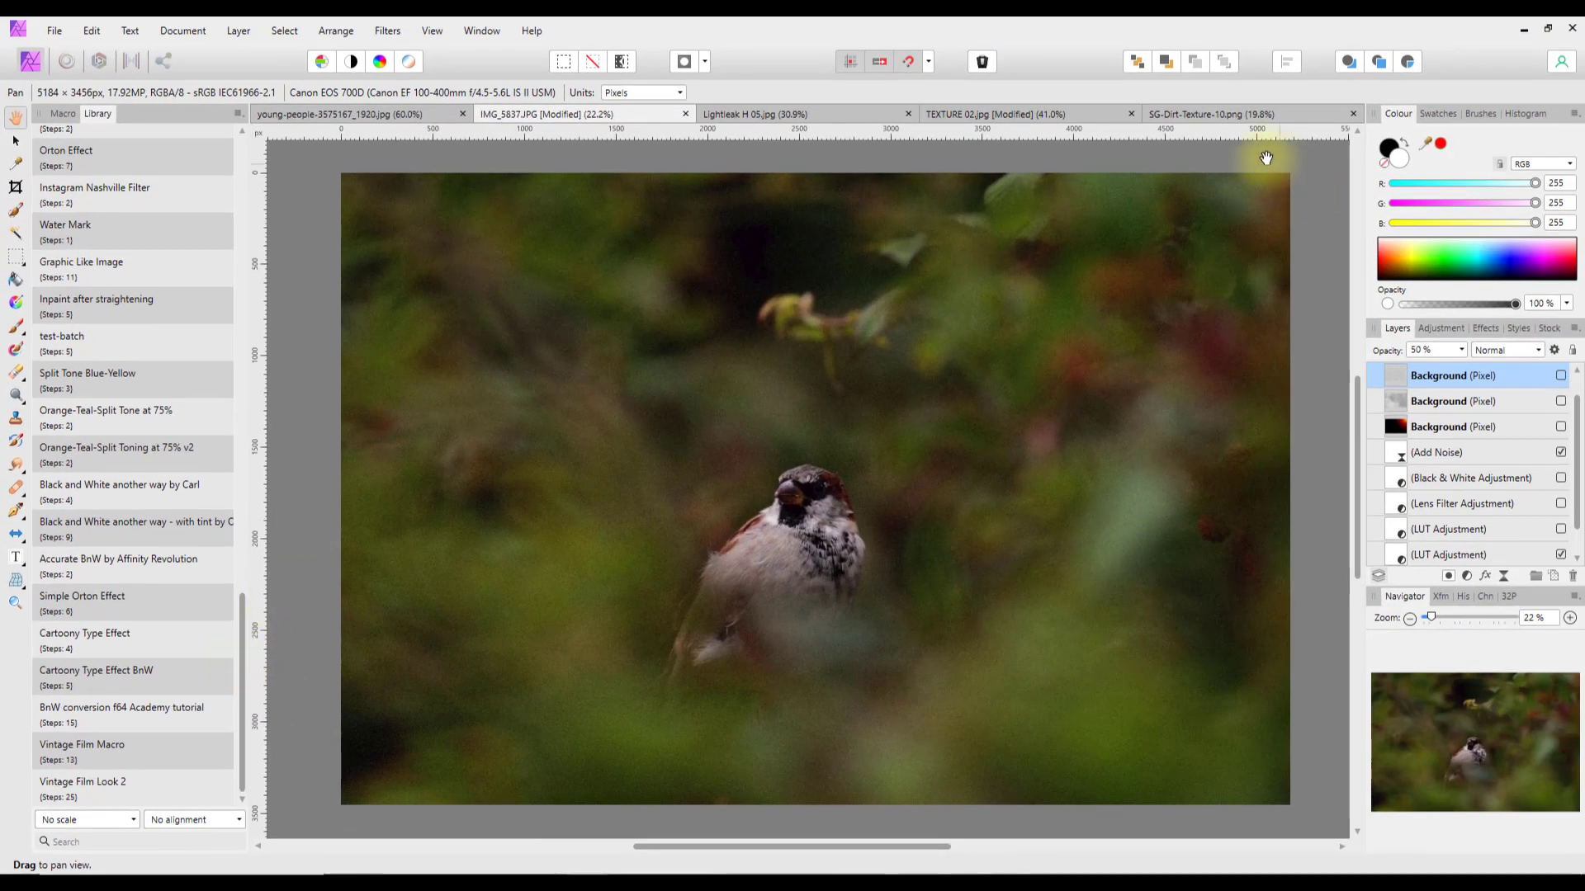
Close the dirt texture, TEXTURE 02.jpg, light leak and IMG_5837.JPG documents without saving changes
left_click(1354, 114)
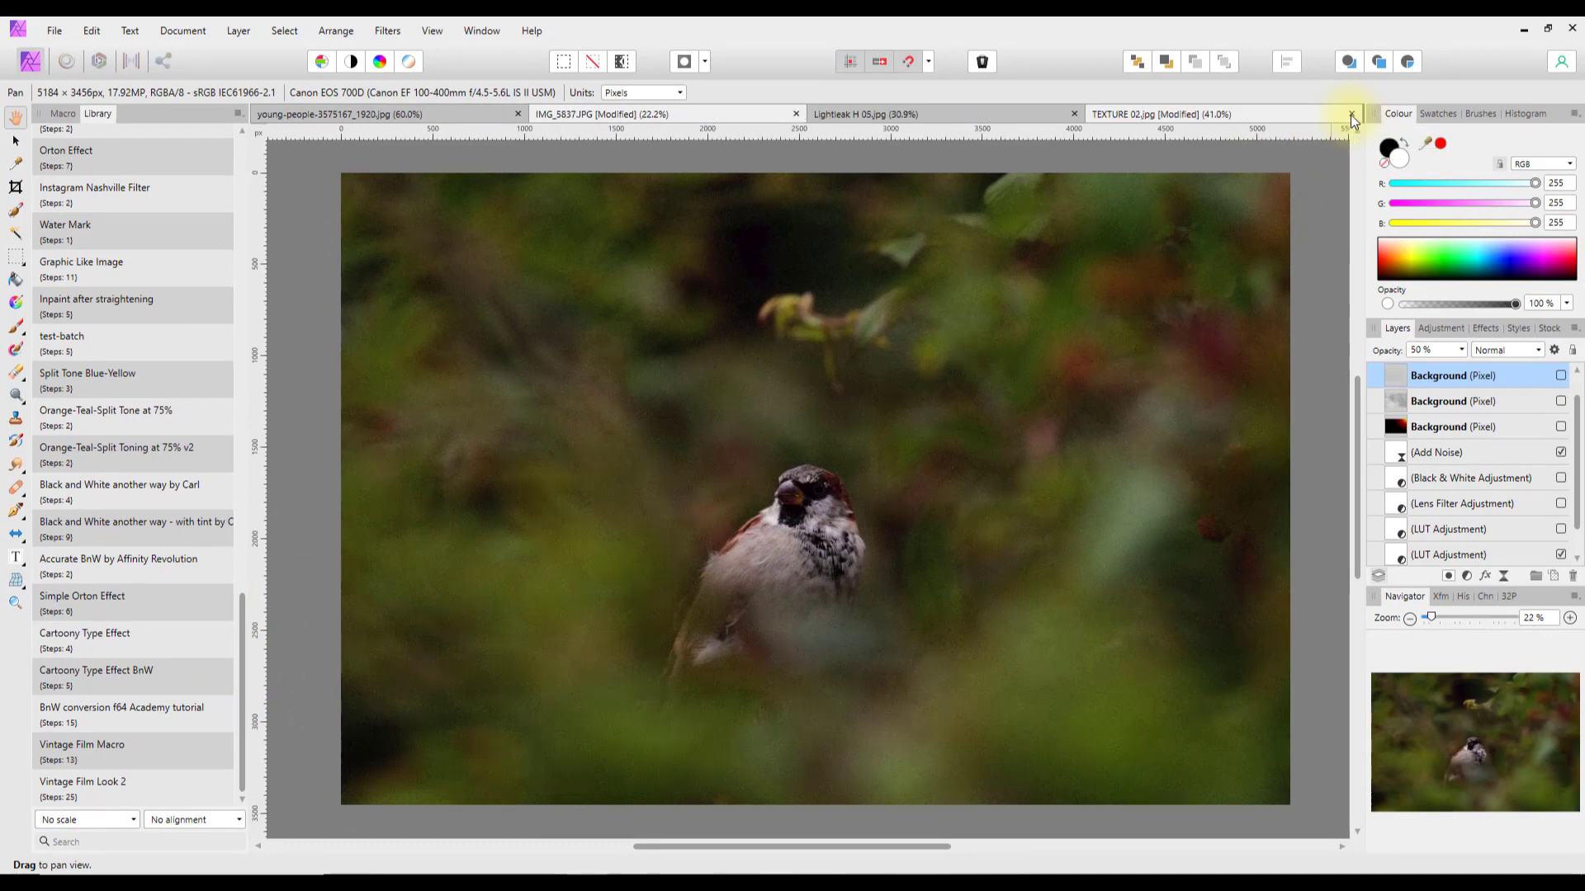
left_click(1351, 115)
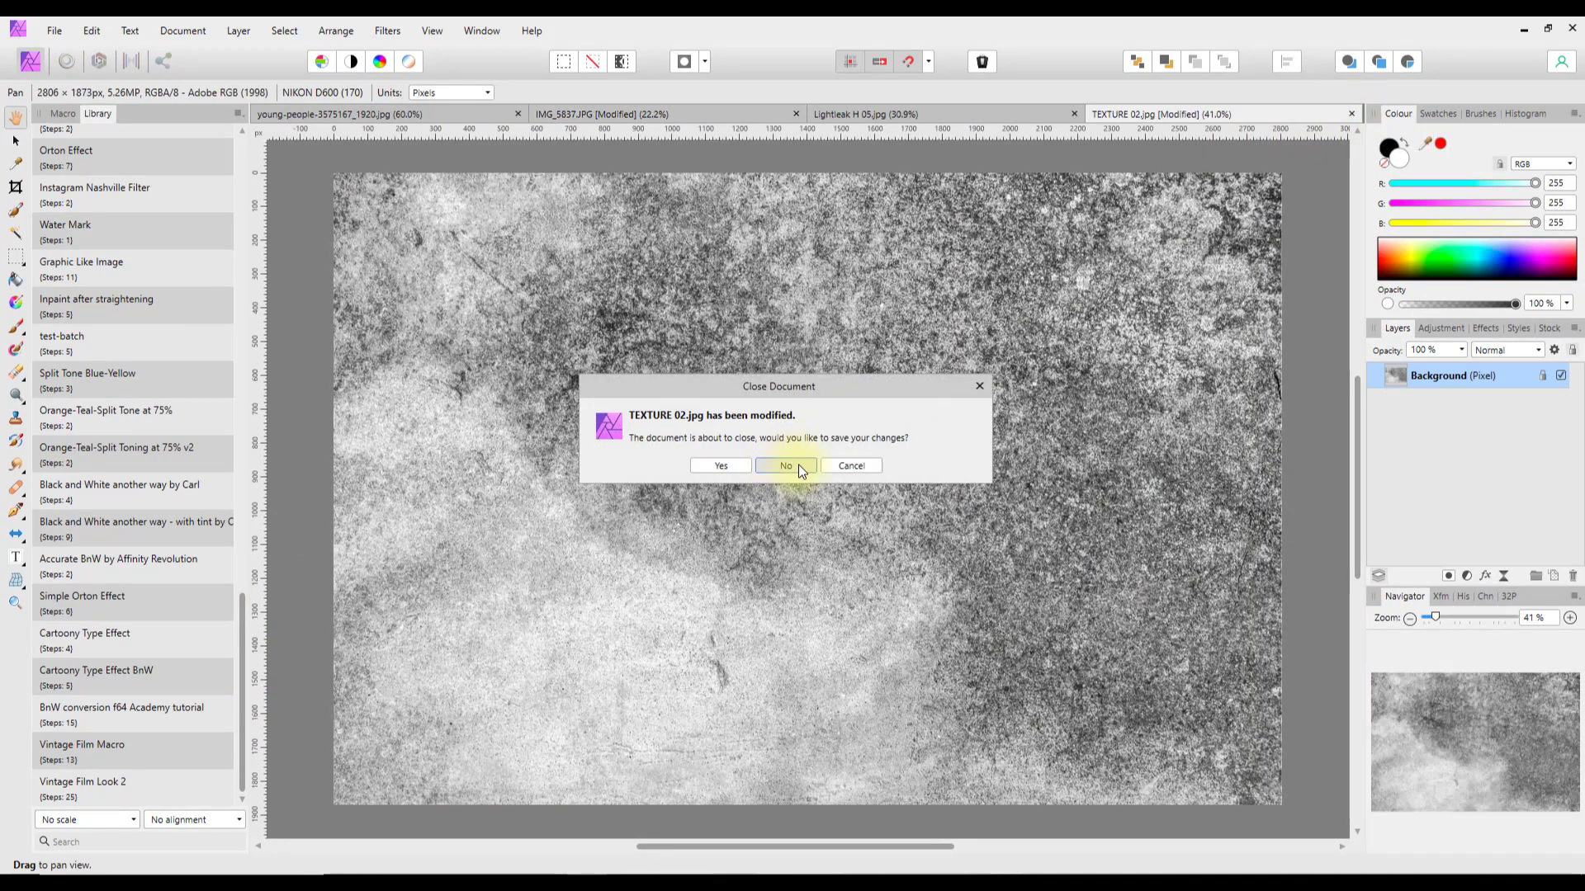
left_click(799, 467)
left_click(1353, 115)
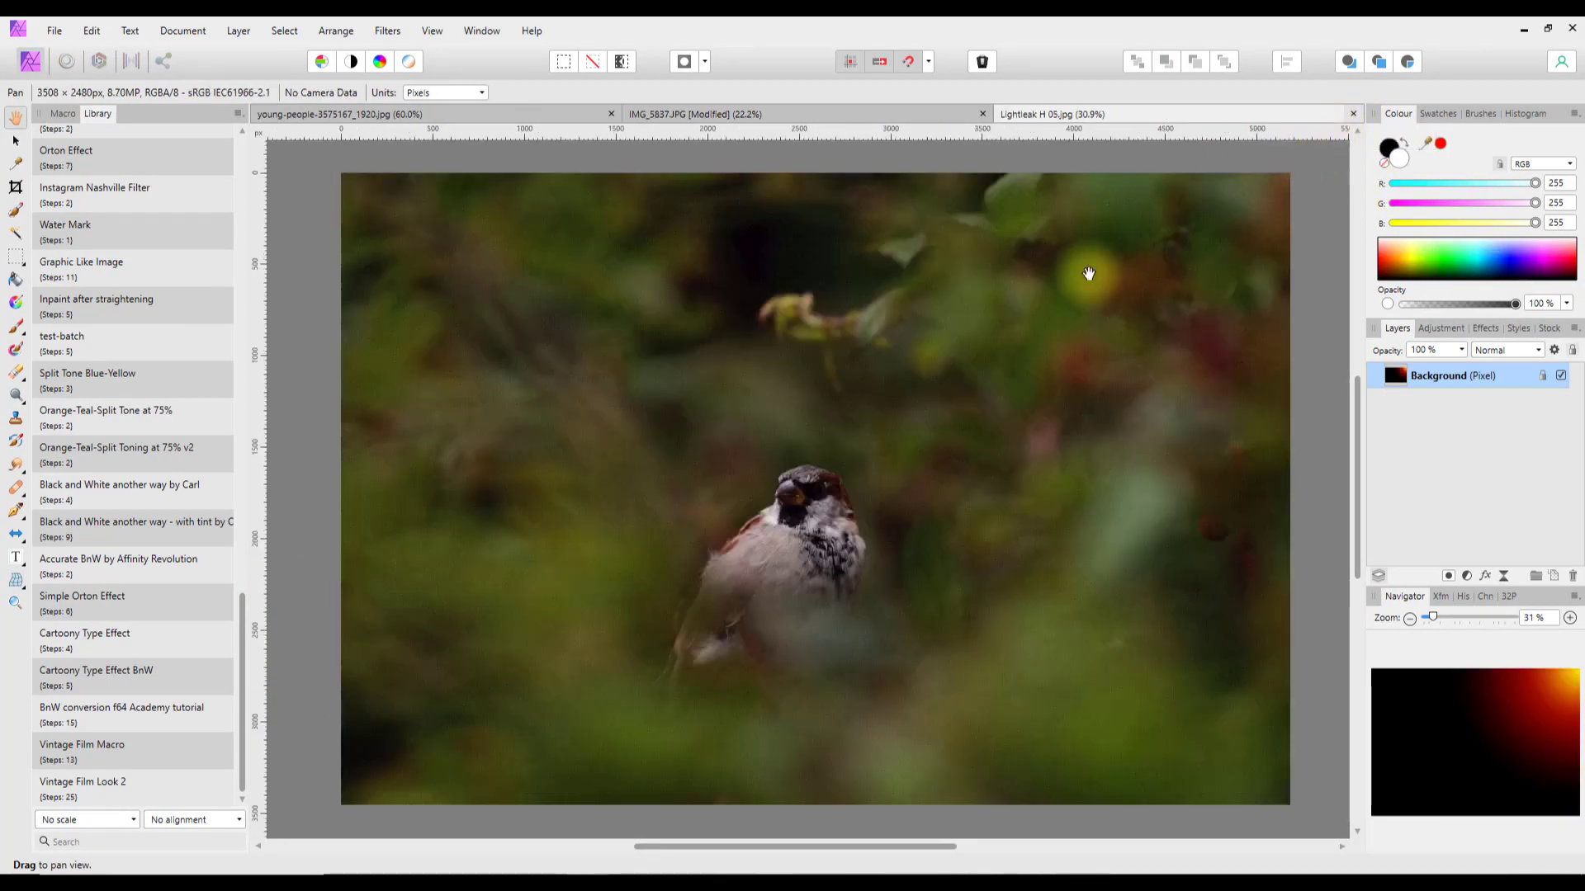
left_click(1353, 114)
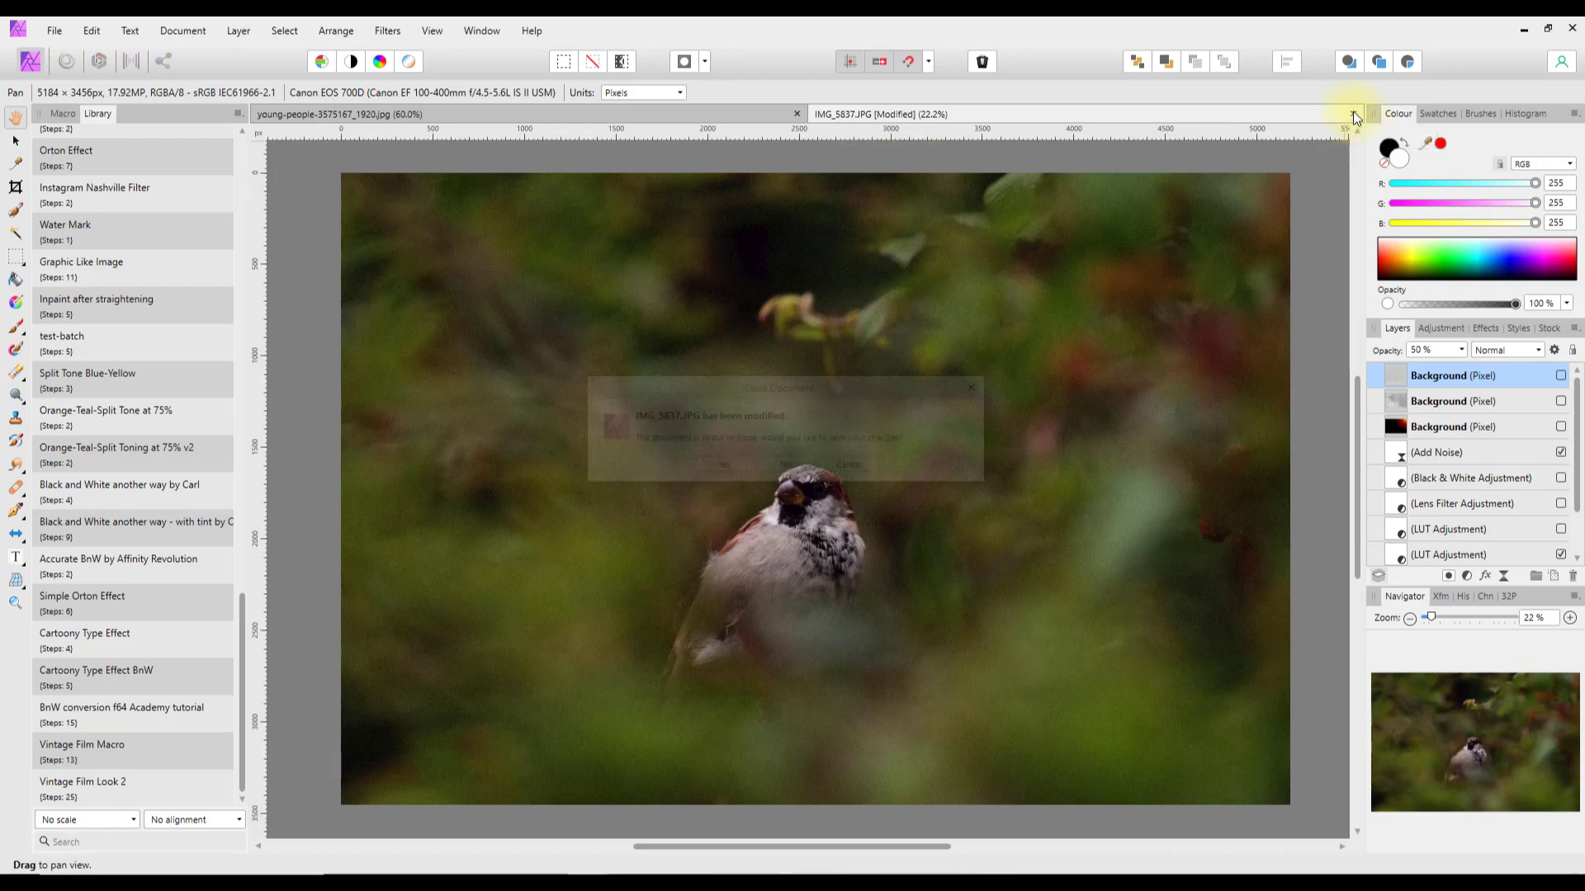
left_click(787, 464)
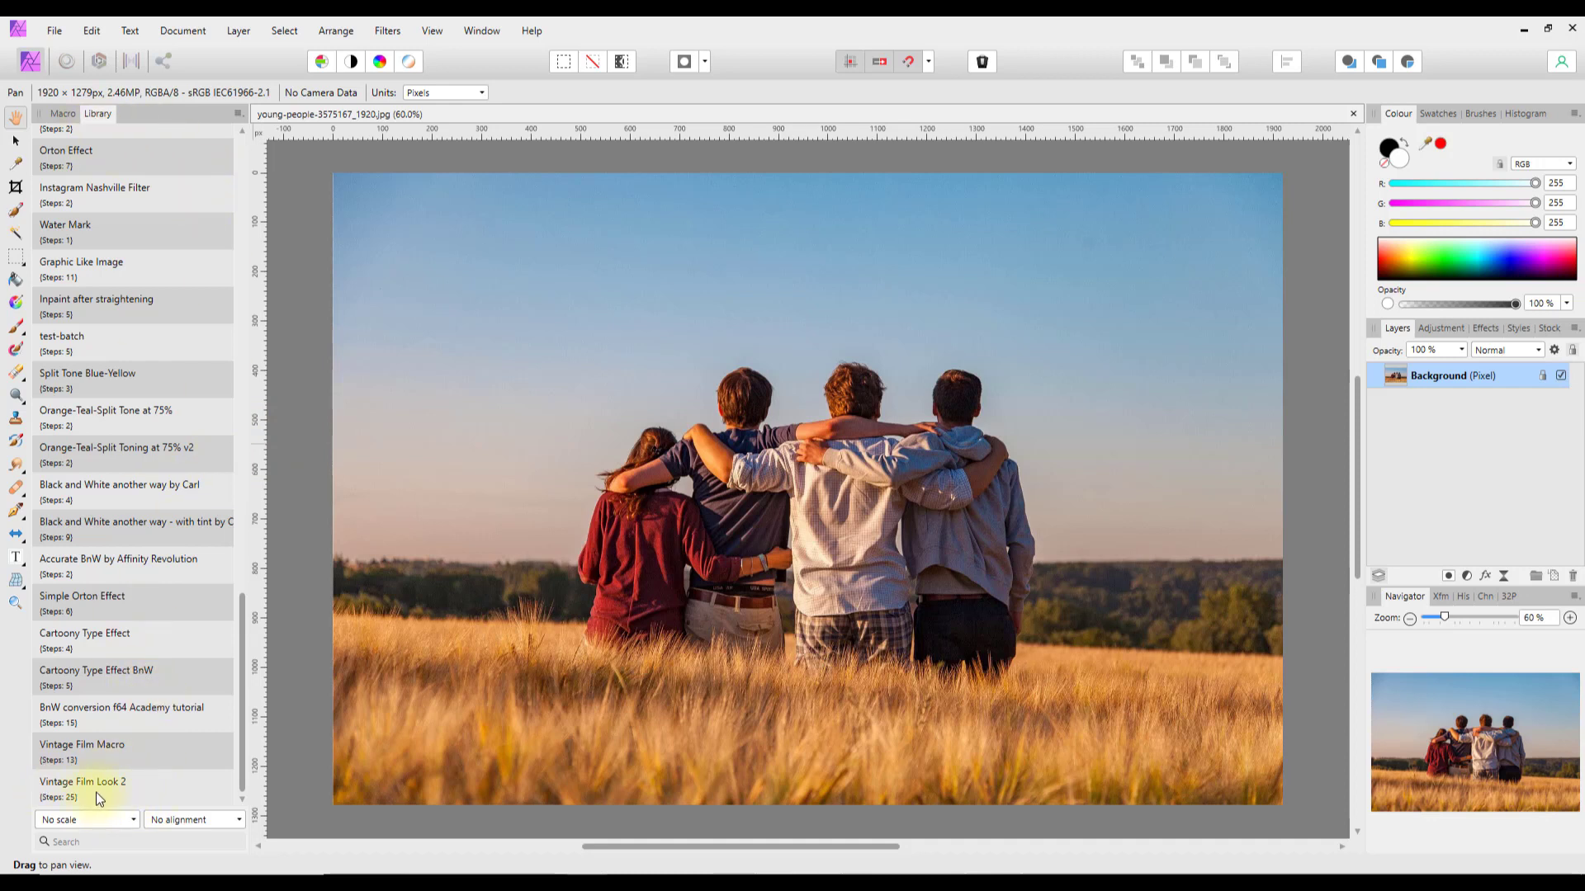
left_click(61, 114)
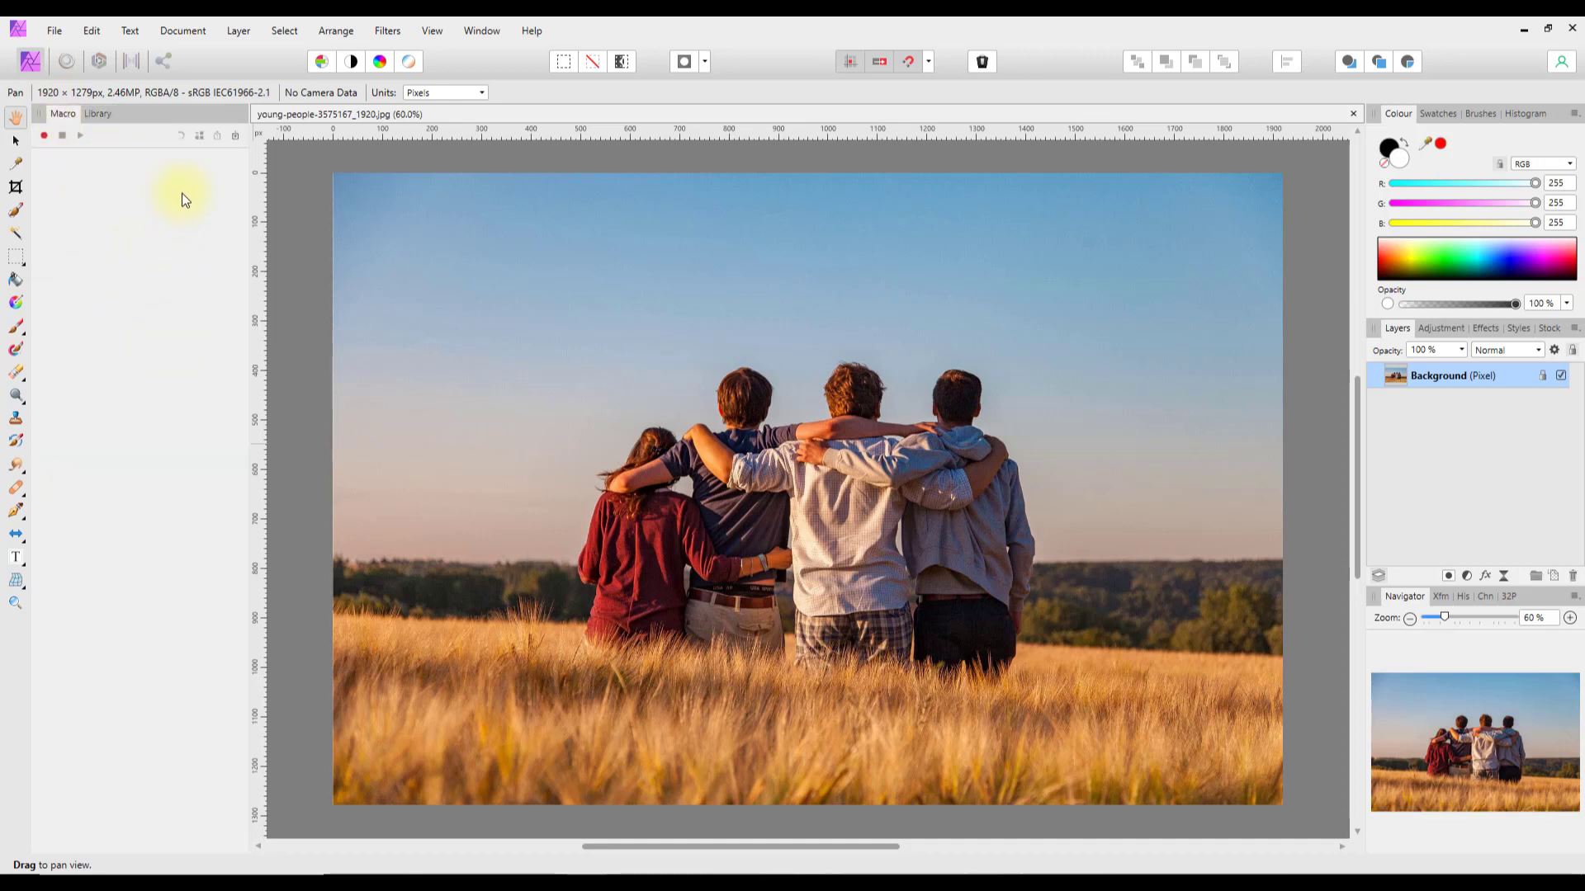
left_click(235, 138)
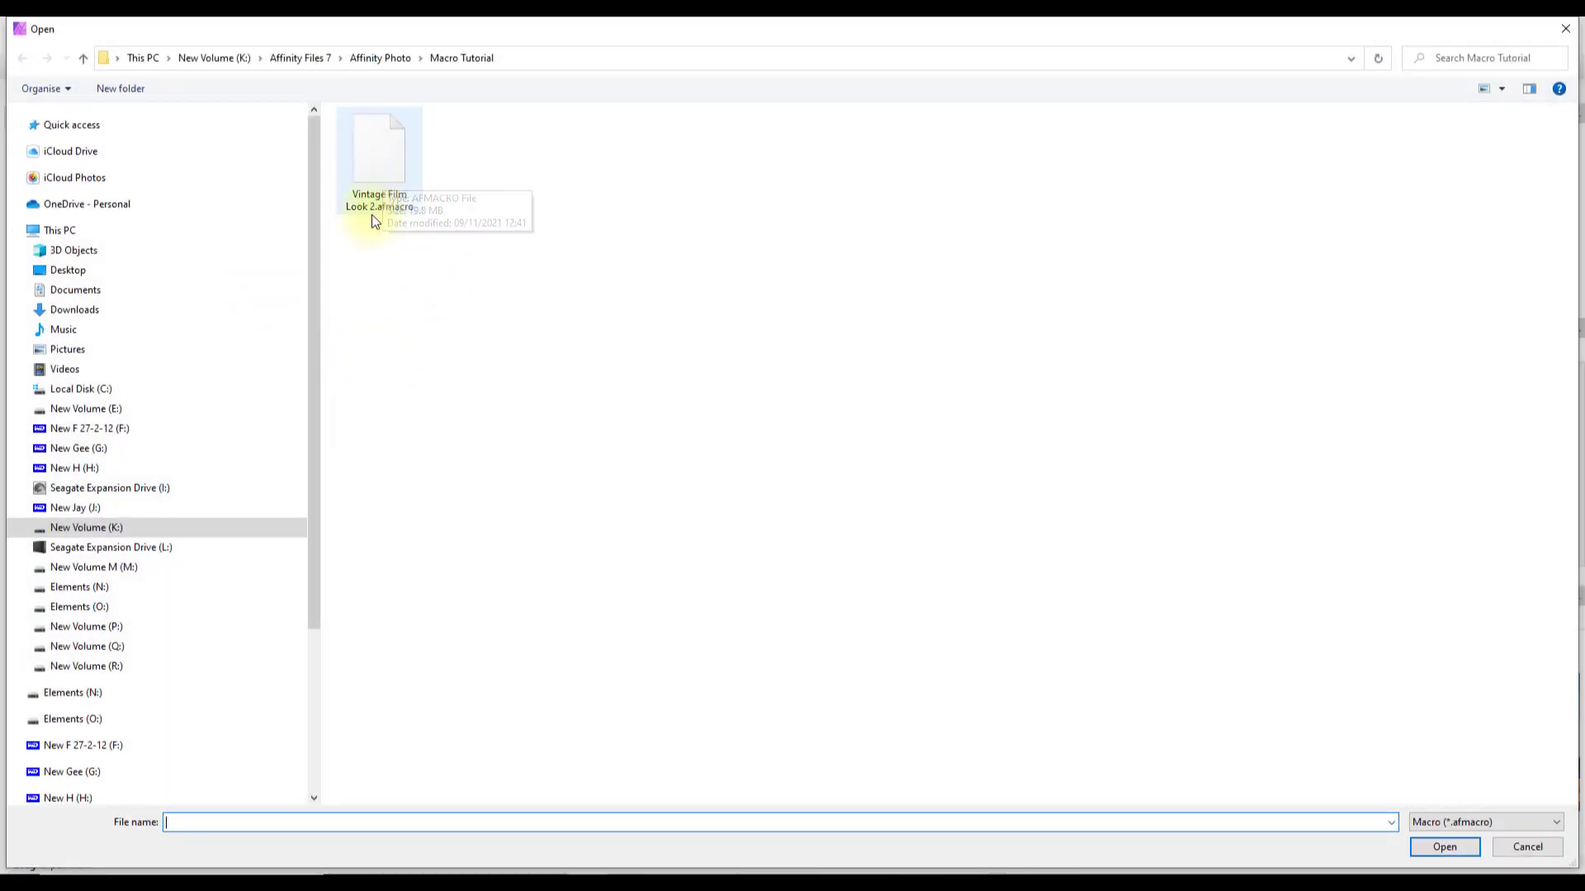
left_click(400, 216)
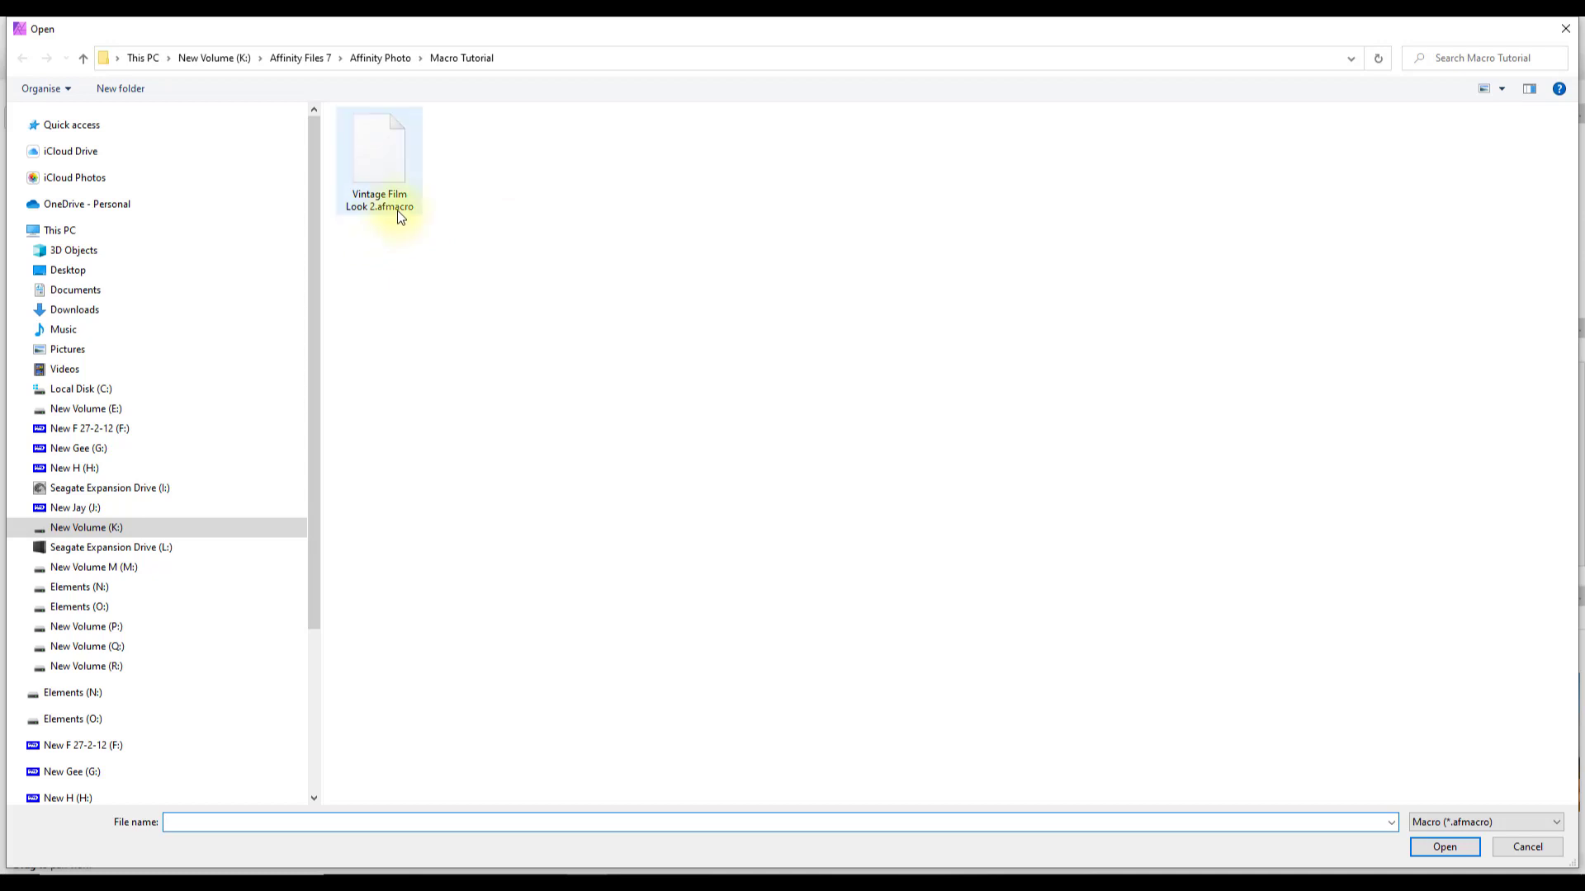
left_click(1527, 847)
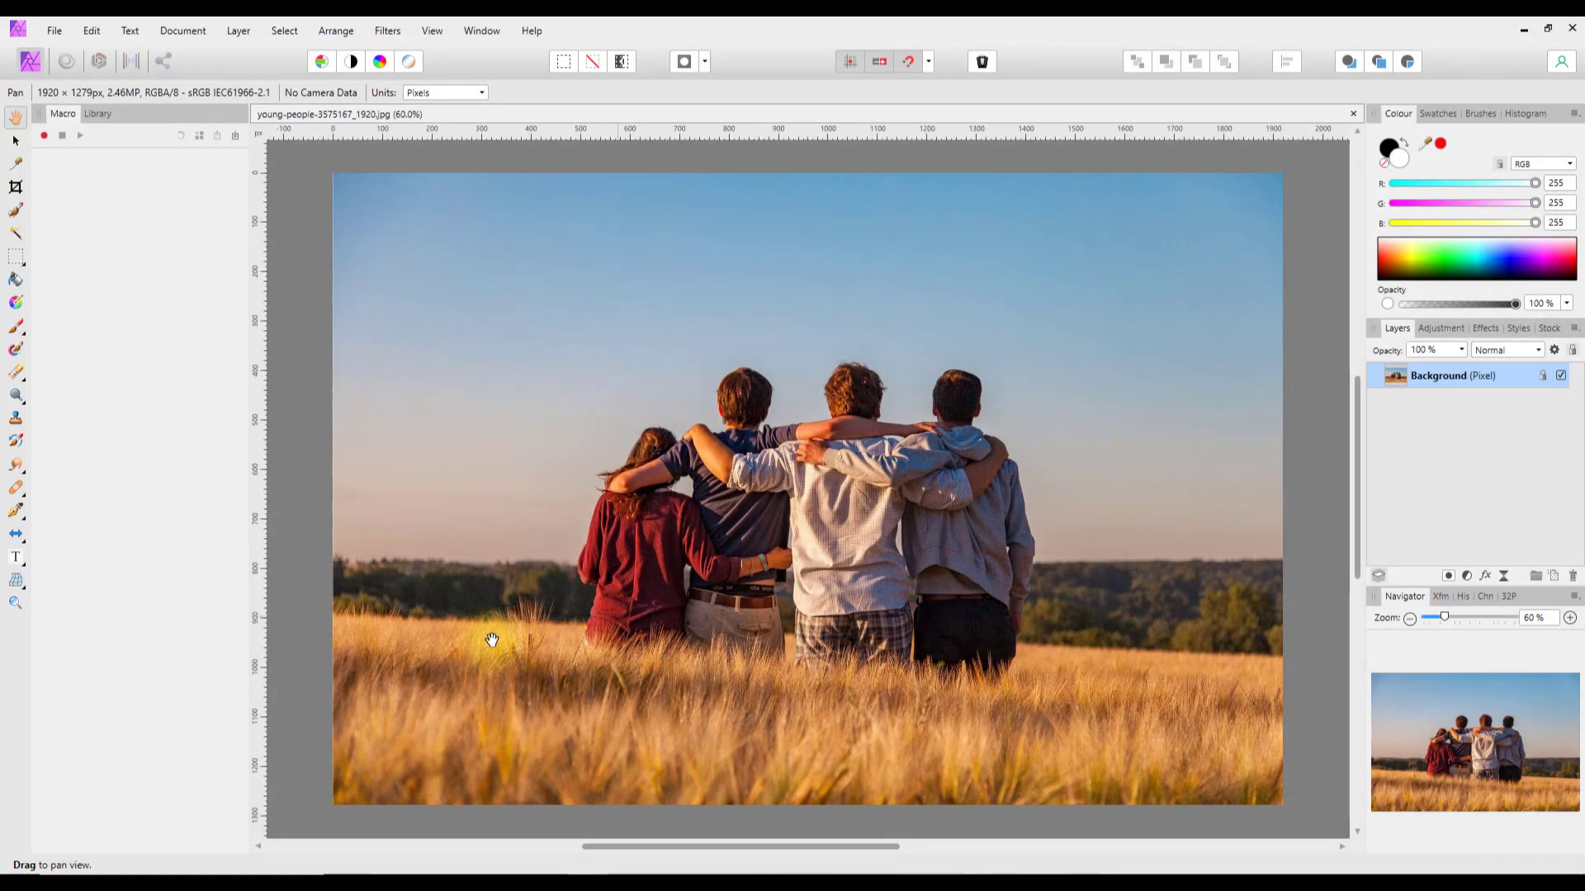
Export the creator's "macros 2" library category as an AFMACROS file to the Macro Tutorial folder
left_click(99, 114)
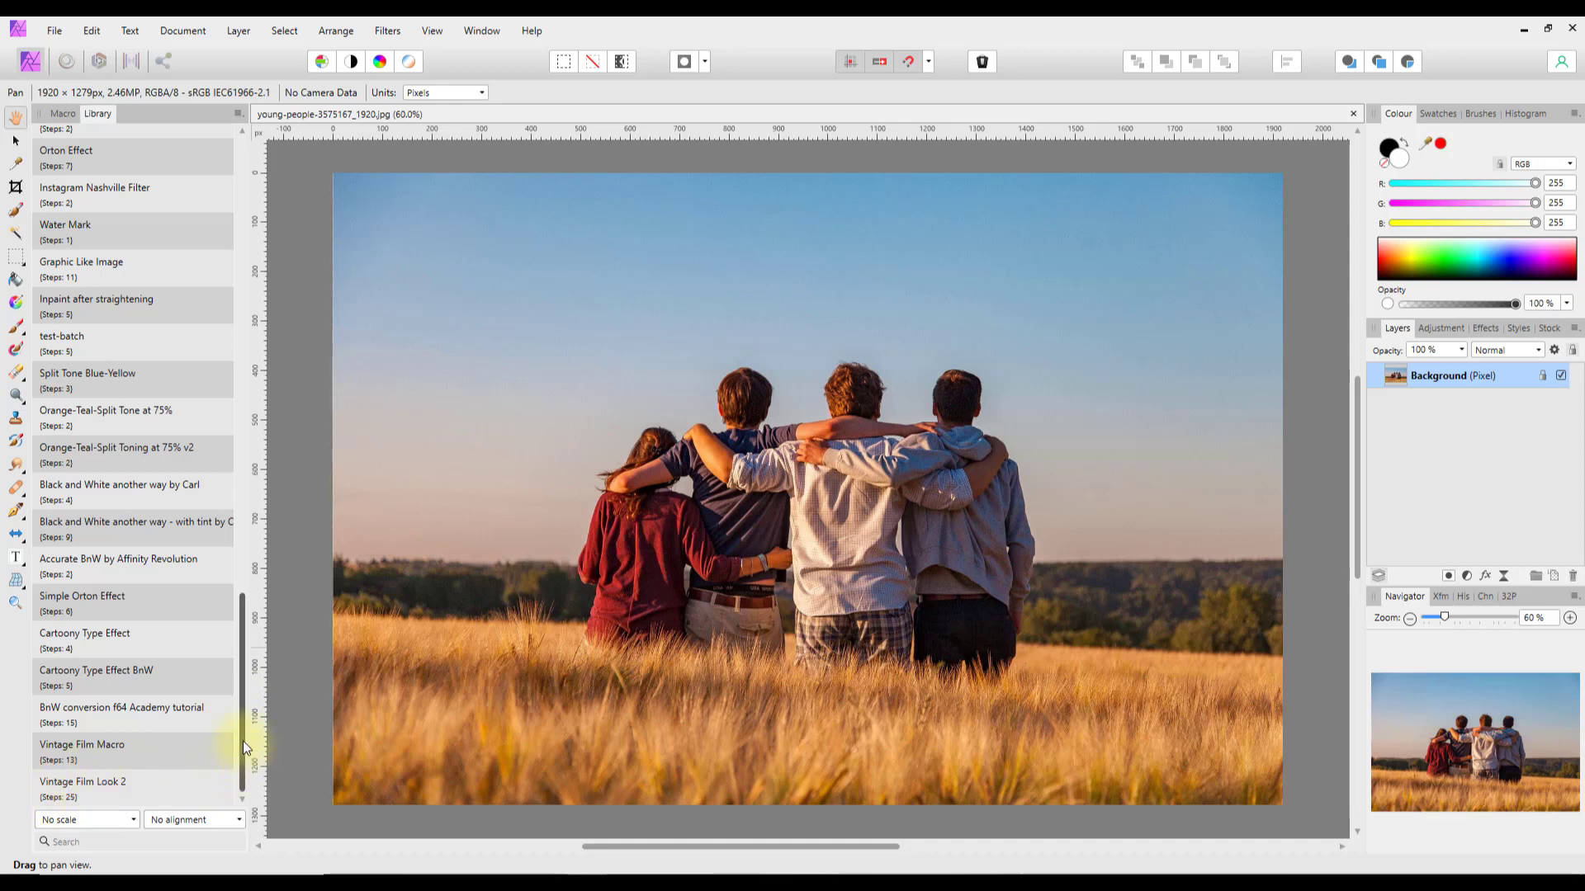
left_click_drag(243, 741, 259, 594)
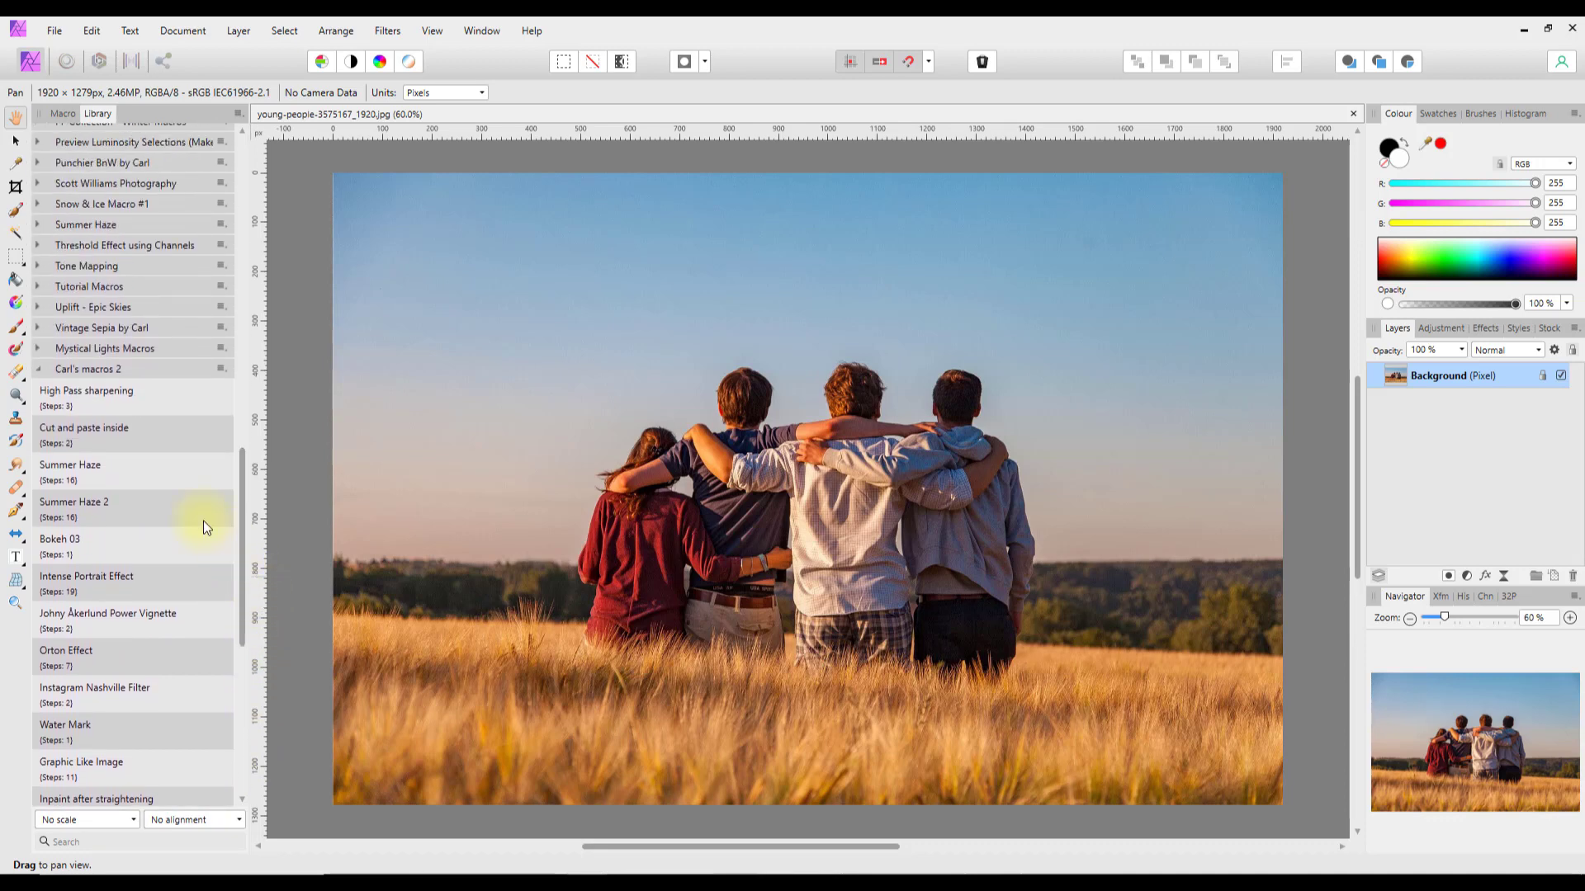
left_click(41, 369)
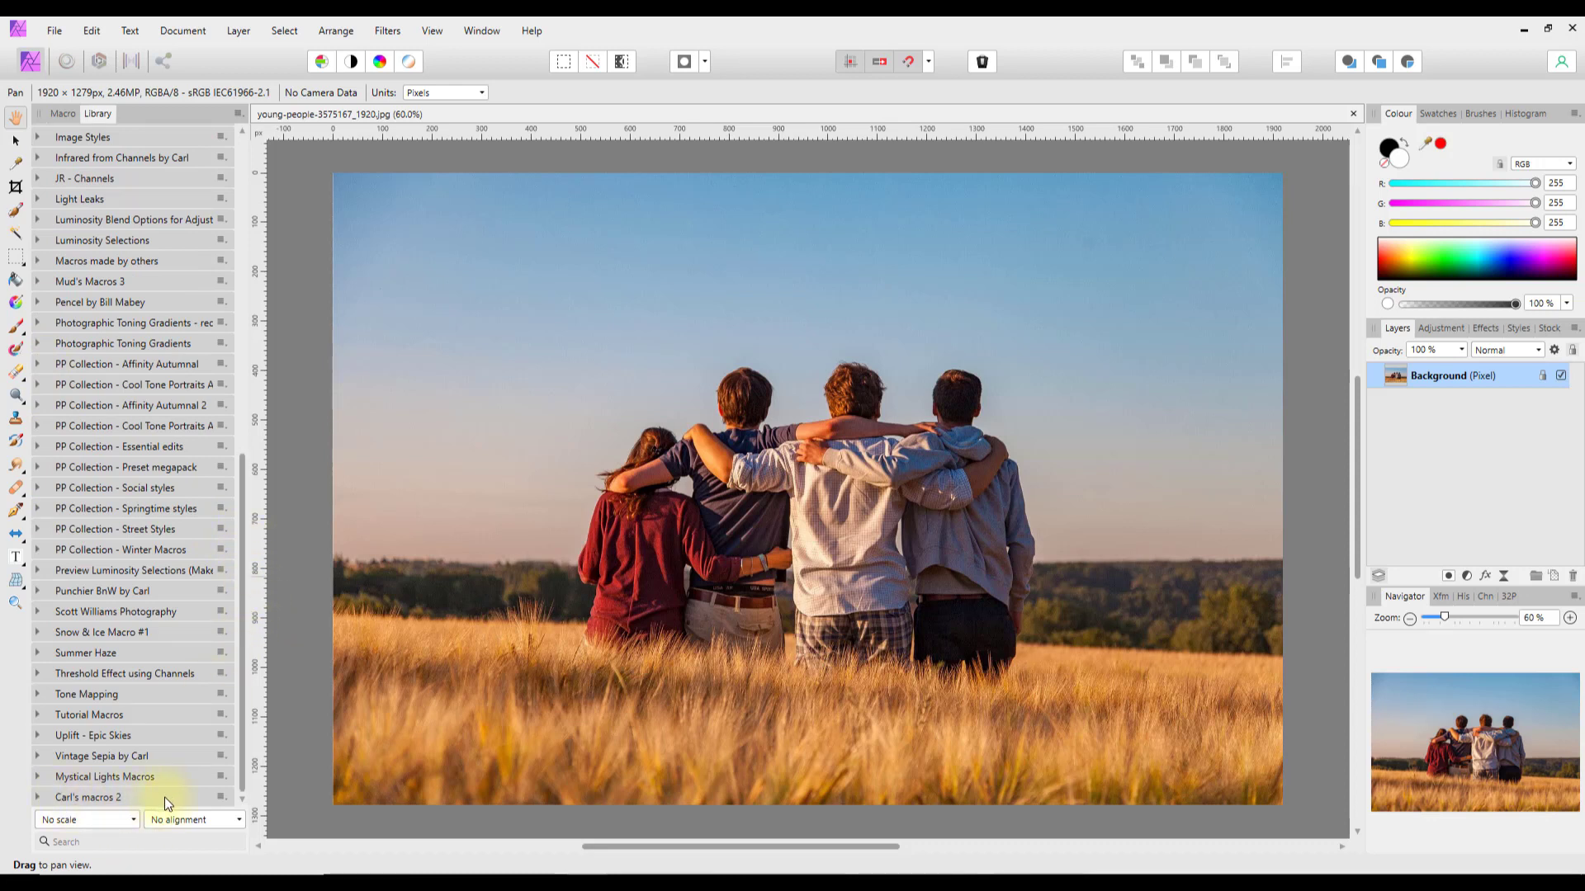
left_click(220, 795)
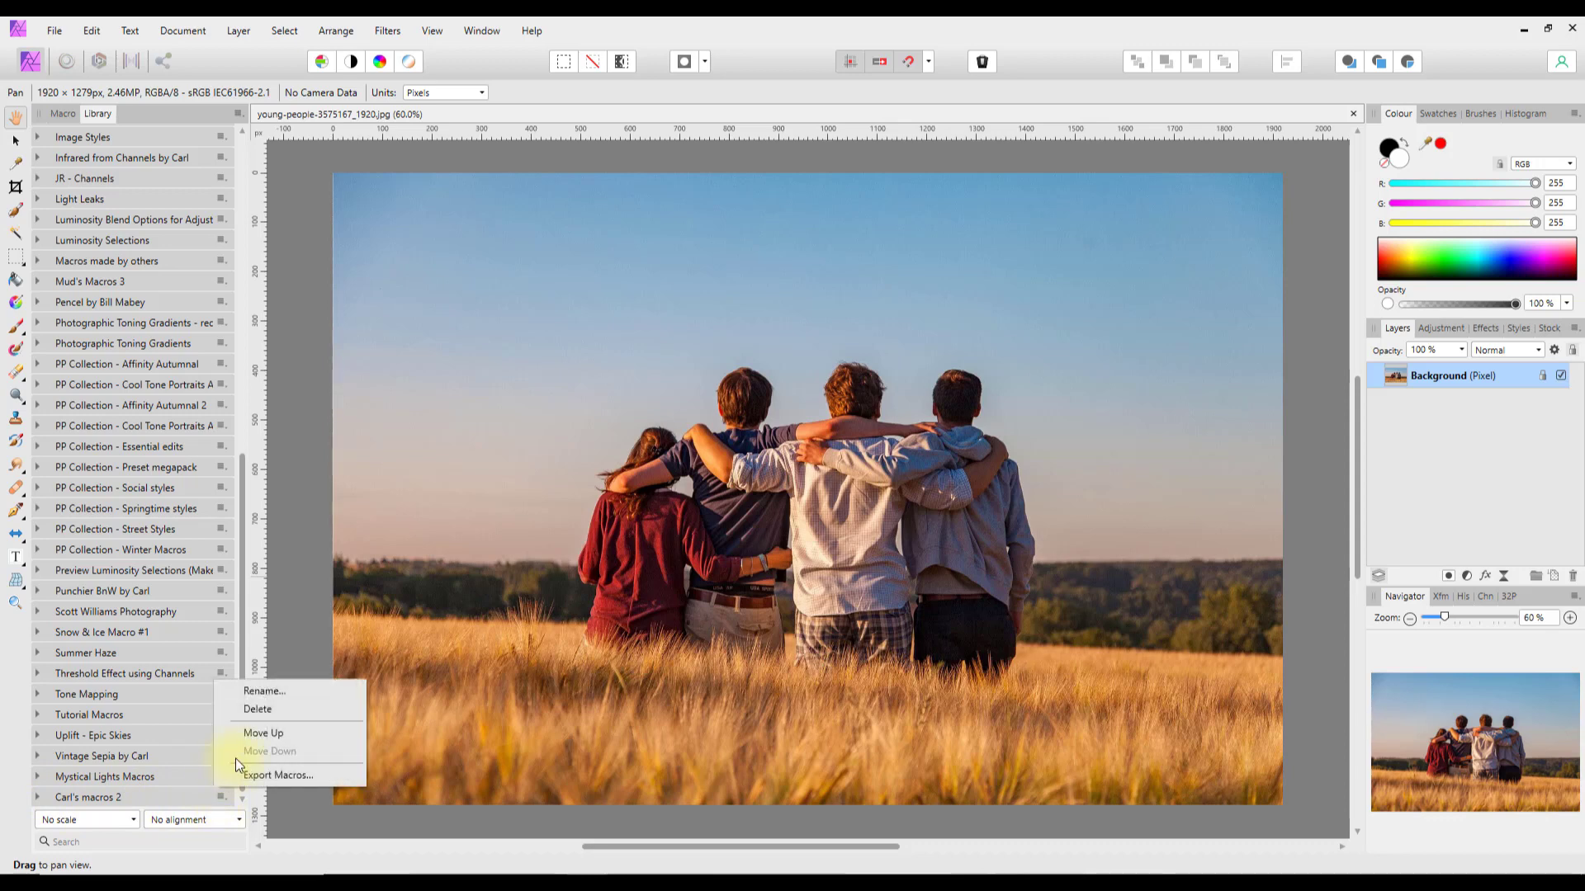
left_click(280, 777)
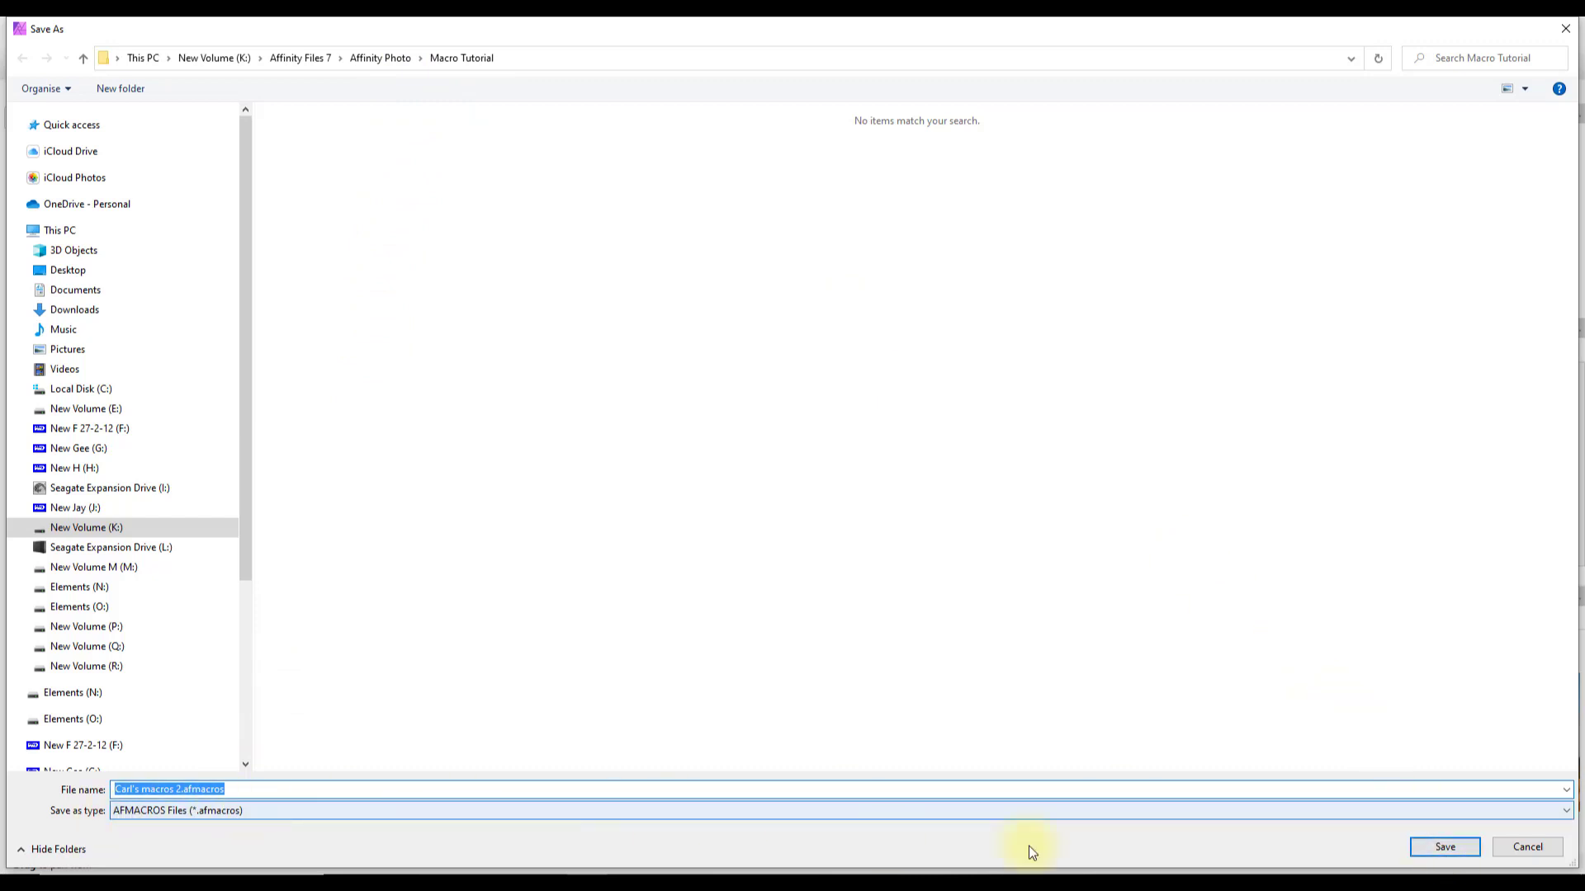
left_click(1446, 846)
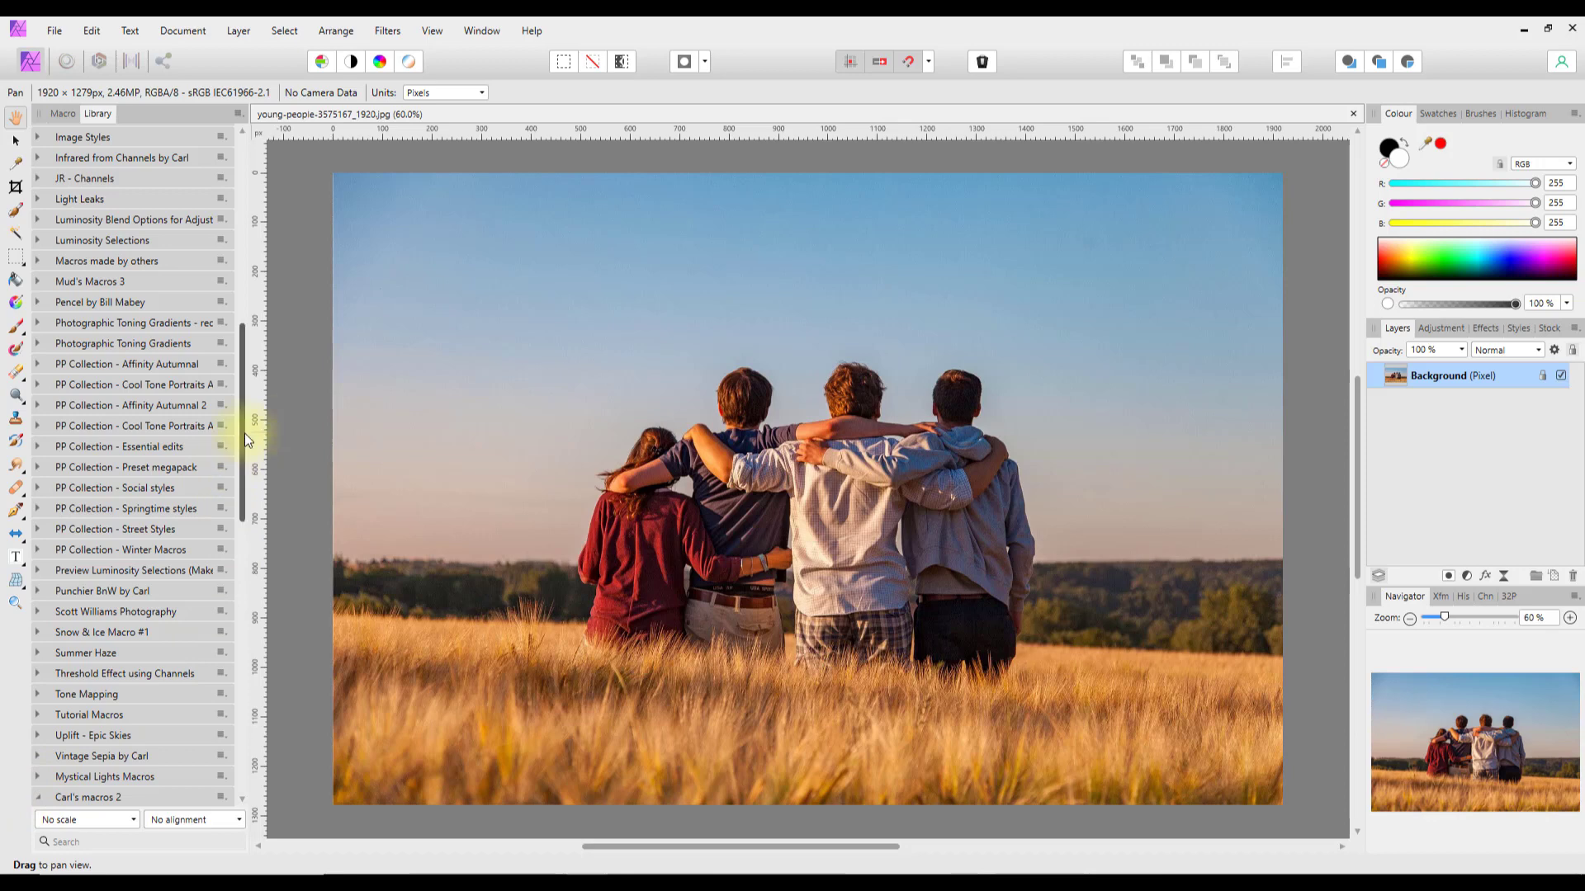
Run the Vintage Film Look 2 macro from the library on the photo of the four young people
left_click_drag(242, 408, 239, 711)
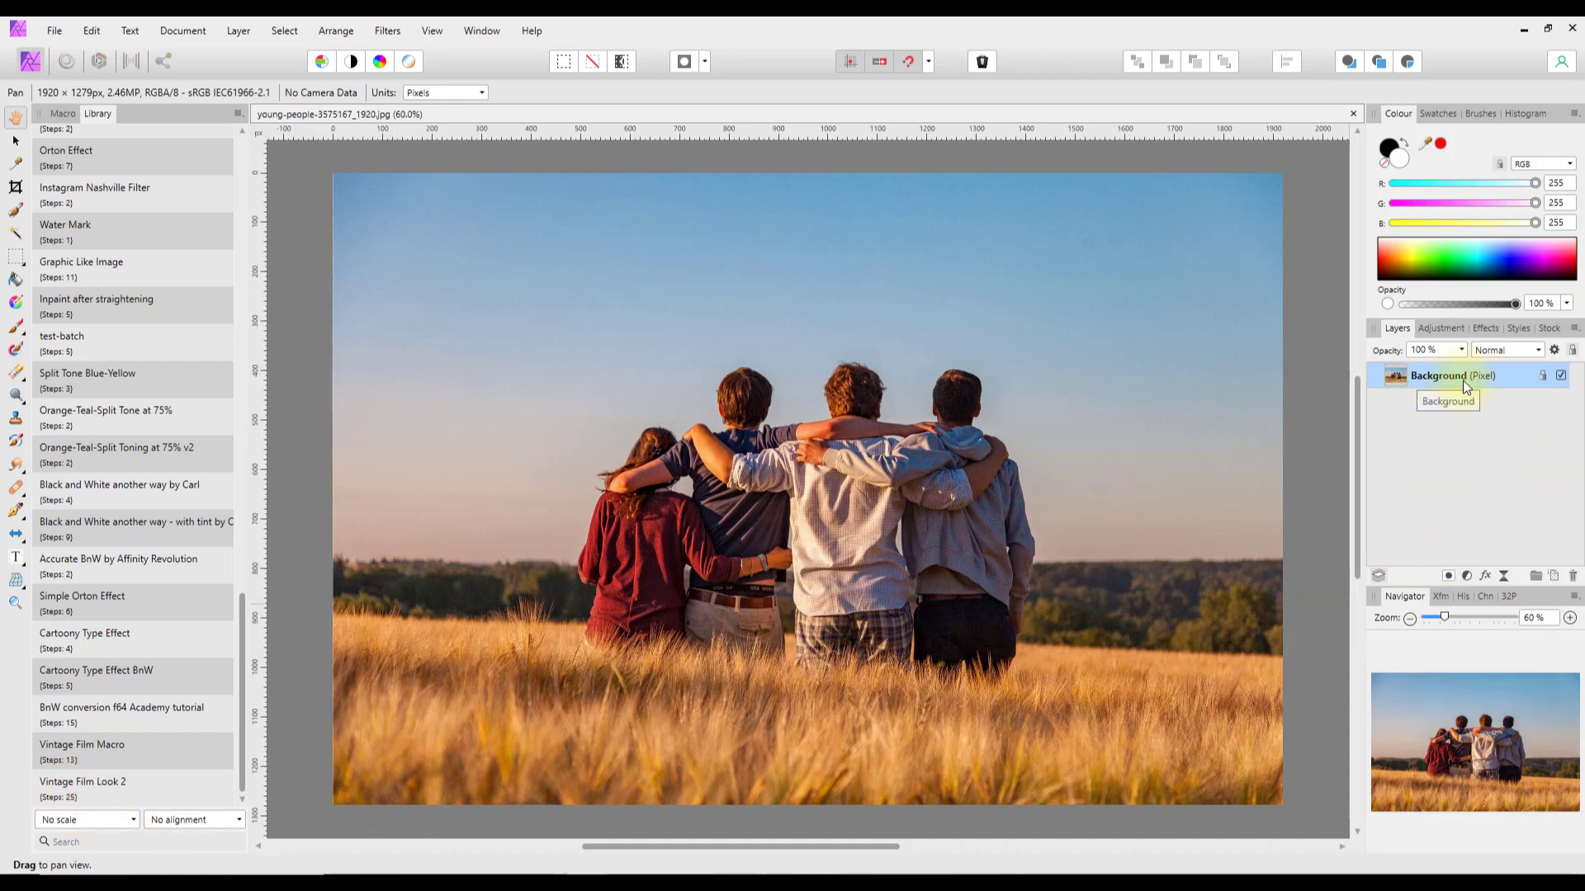
left_click(77, 785)
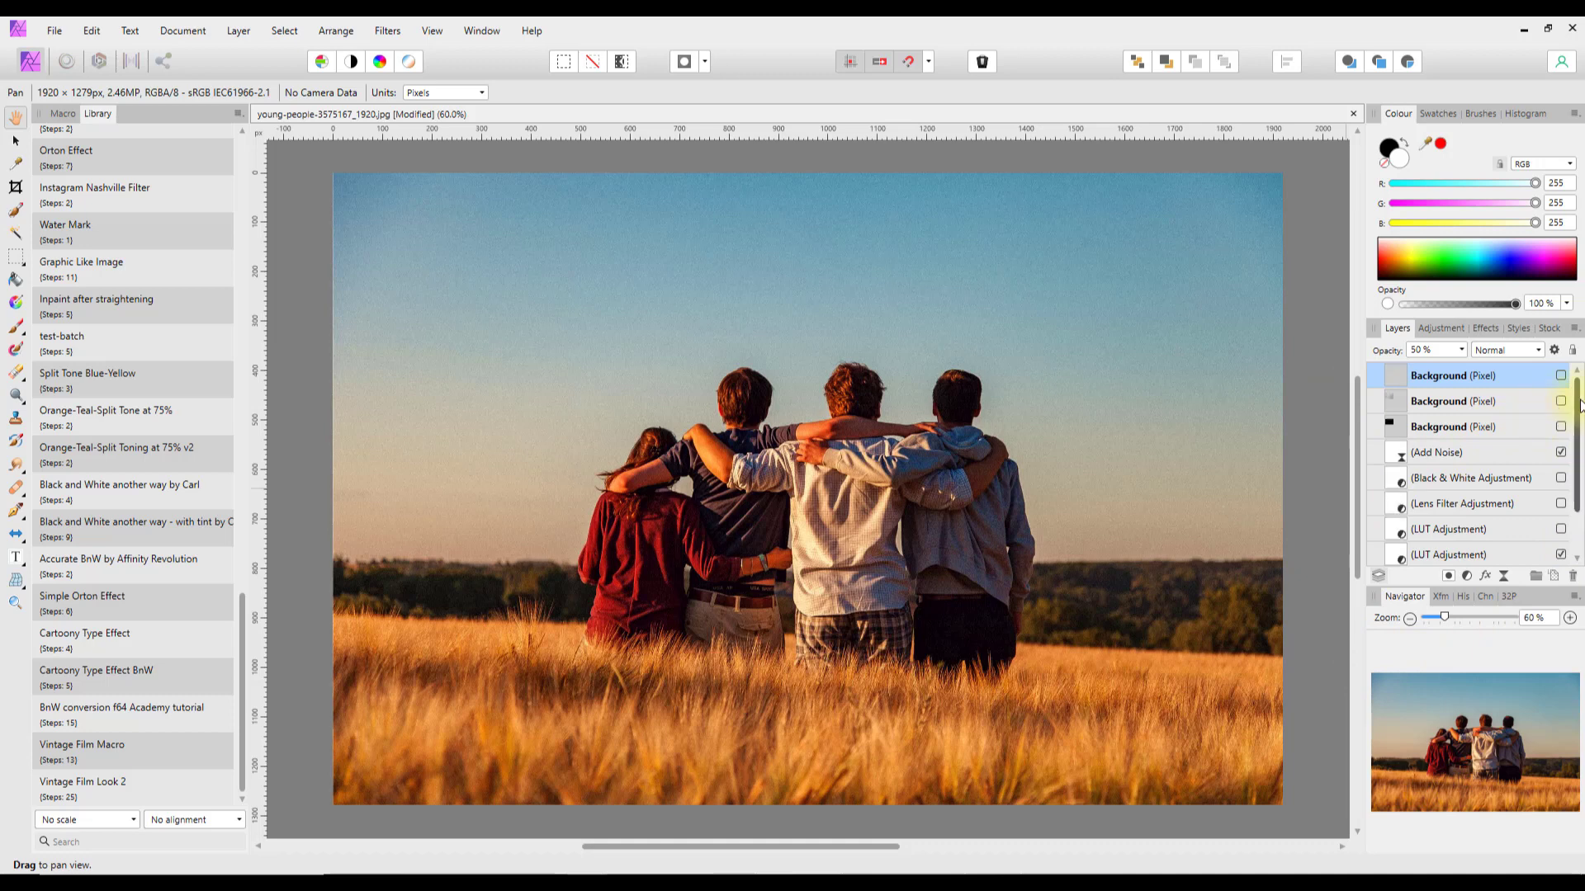
Compare the two LUT adjustments on the photo, leaving the upper one visible and the lower one hidden
left_click_drag(1578, 402, 1583, 475)
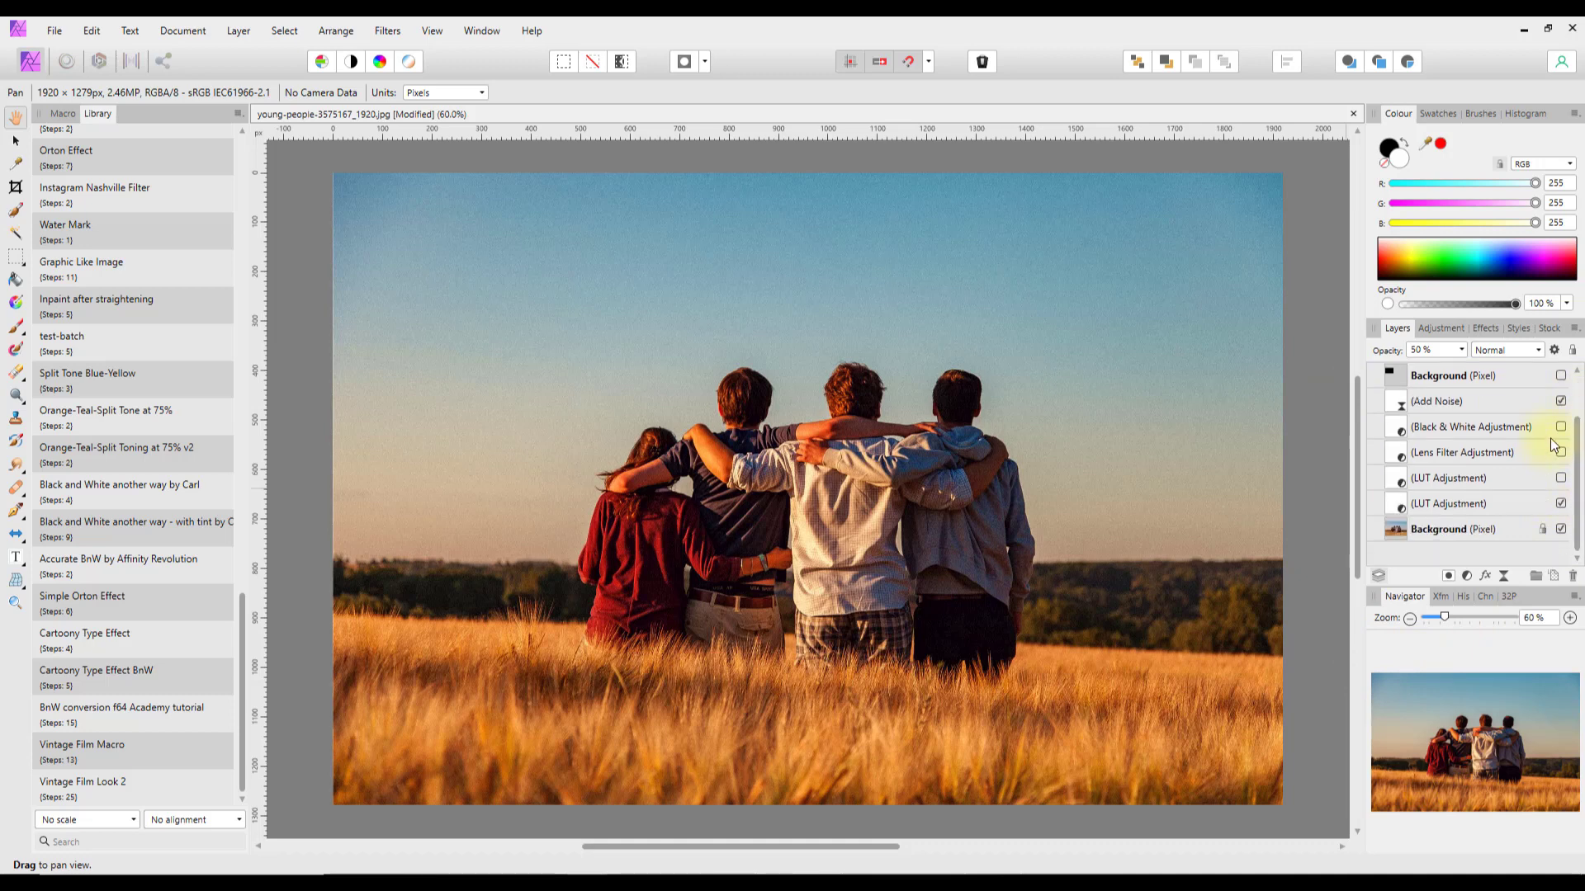
mouse_move(1578, 419)
left_mouse_down()
mouse_move(1582, 394)
mouse_move(1582, 443)
left_mouse_up()
left_click(1561, 478)
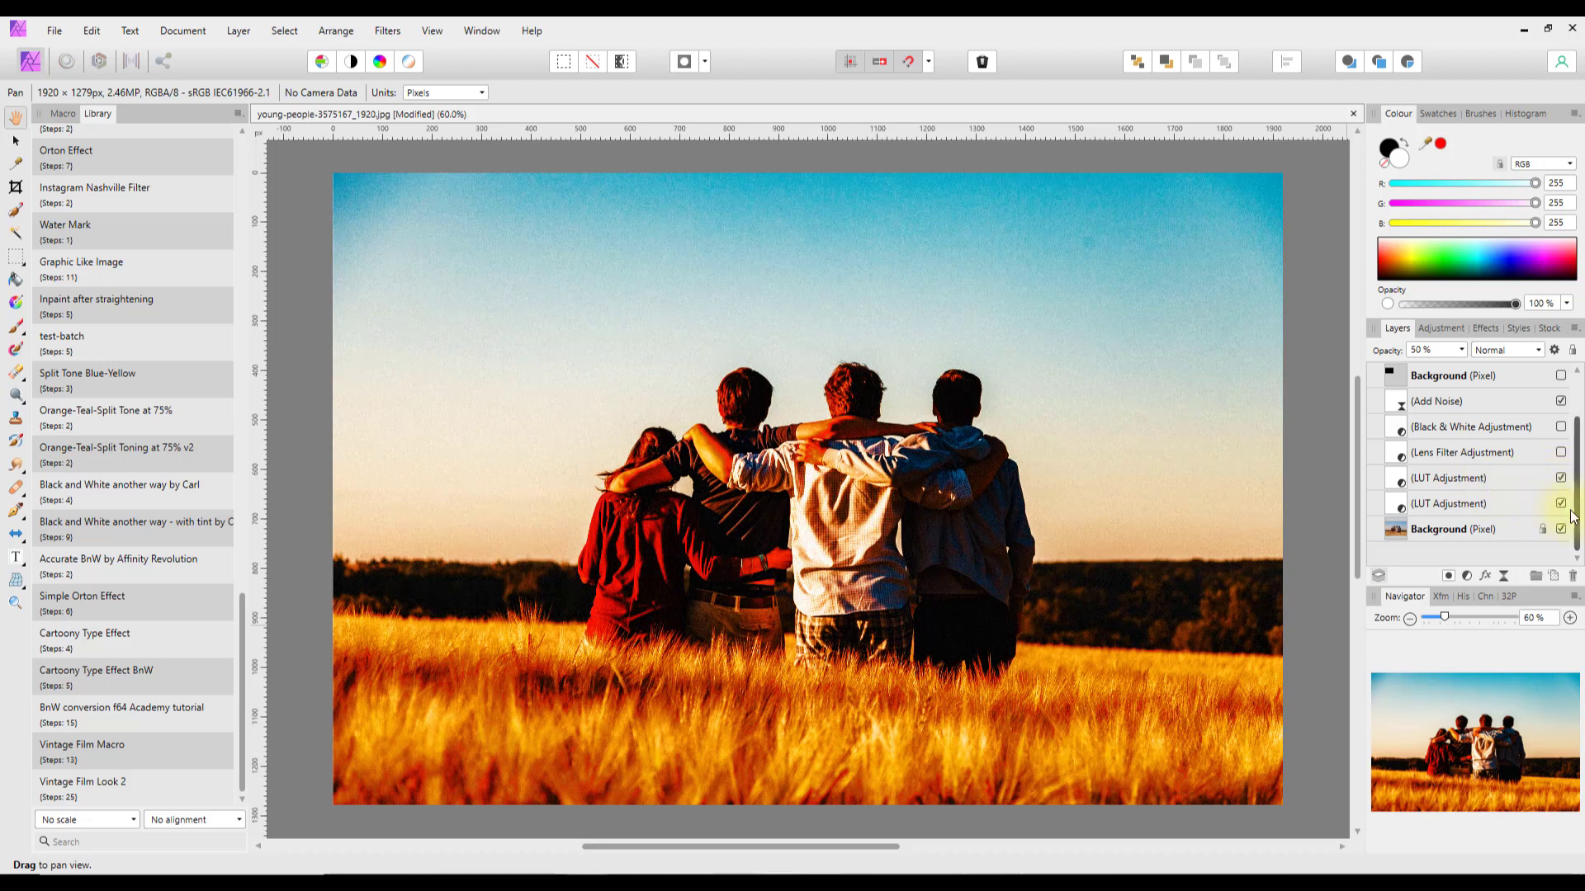
left_click(1561, 504)
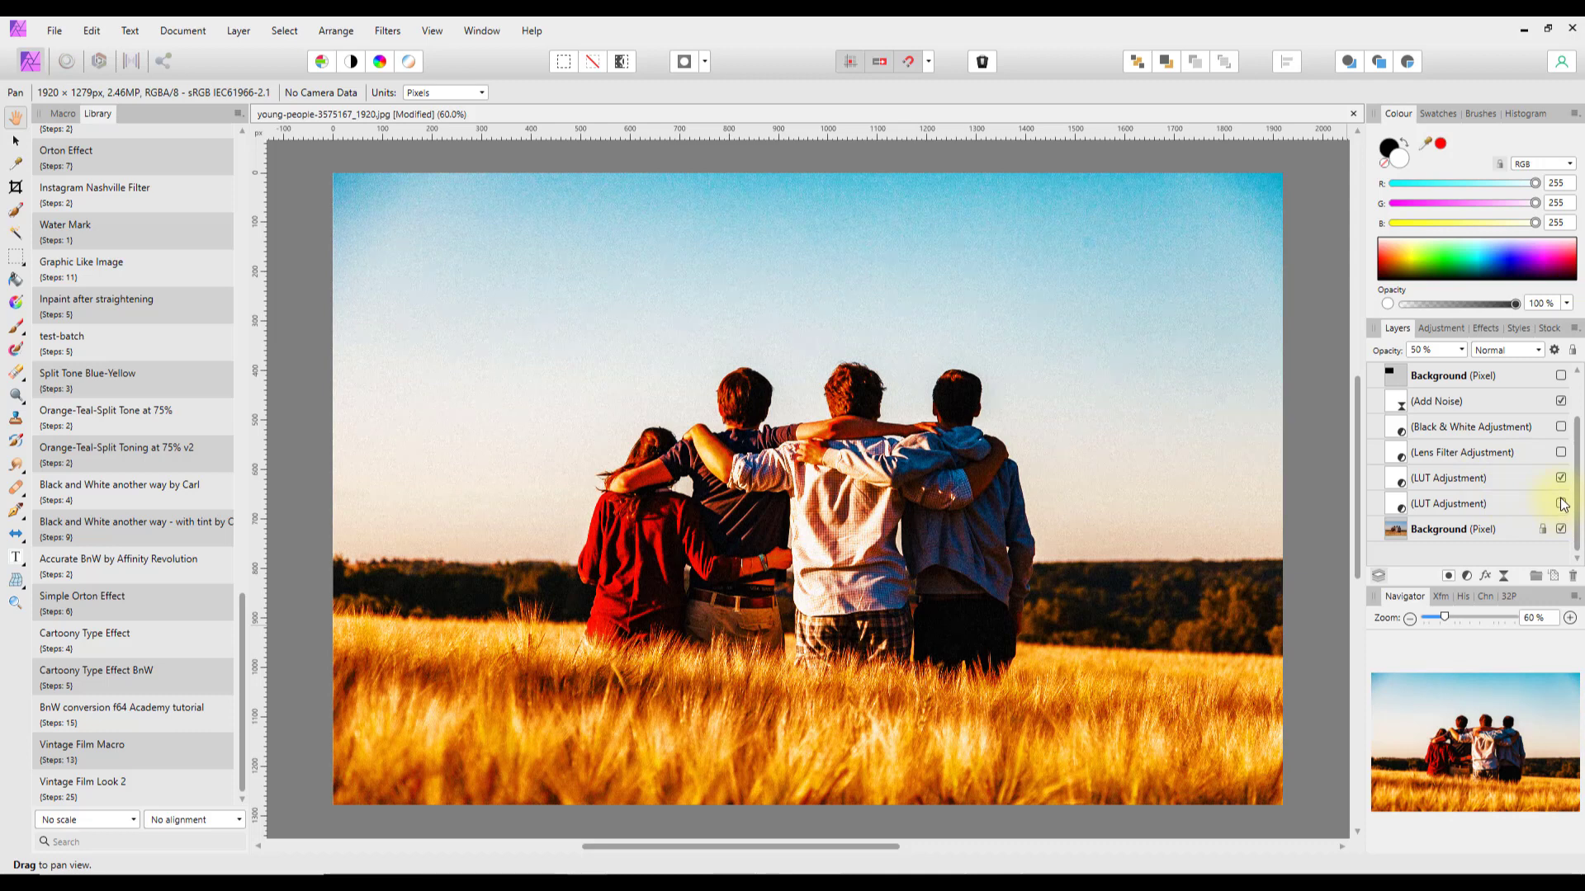
left_click(1561, 504)
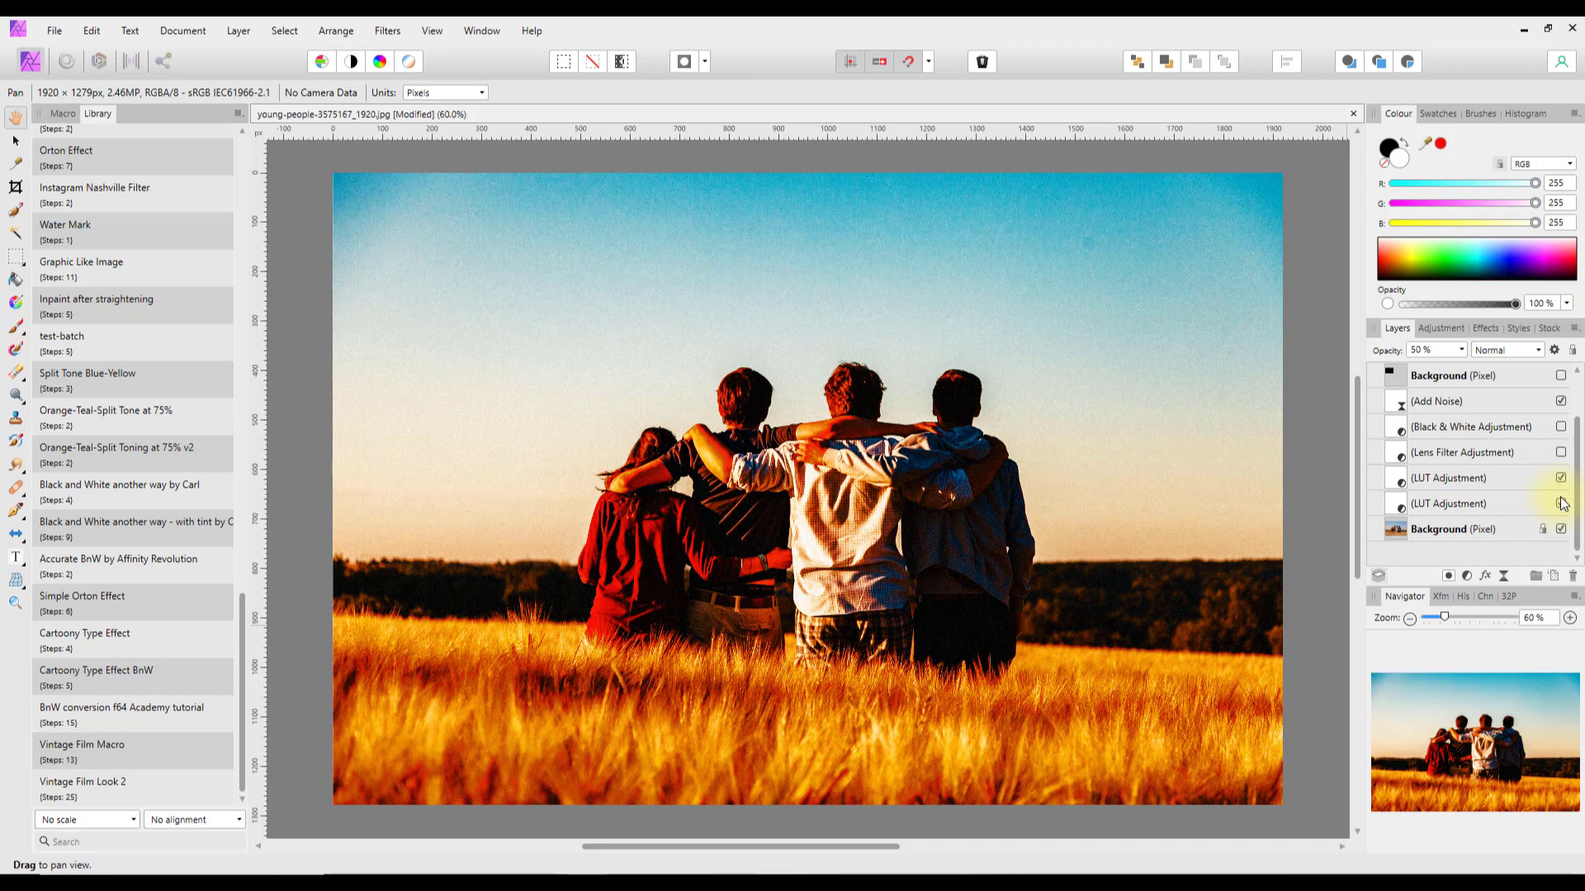
left_click(1561, 478)
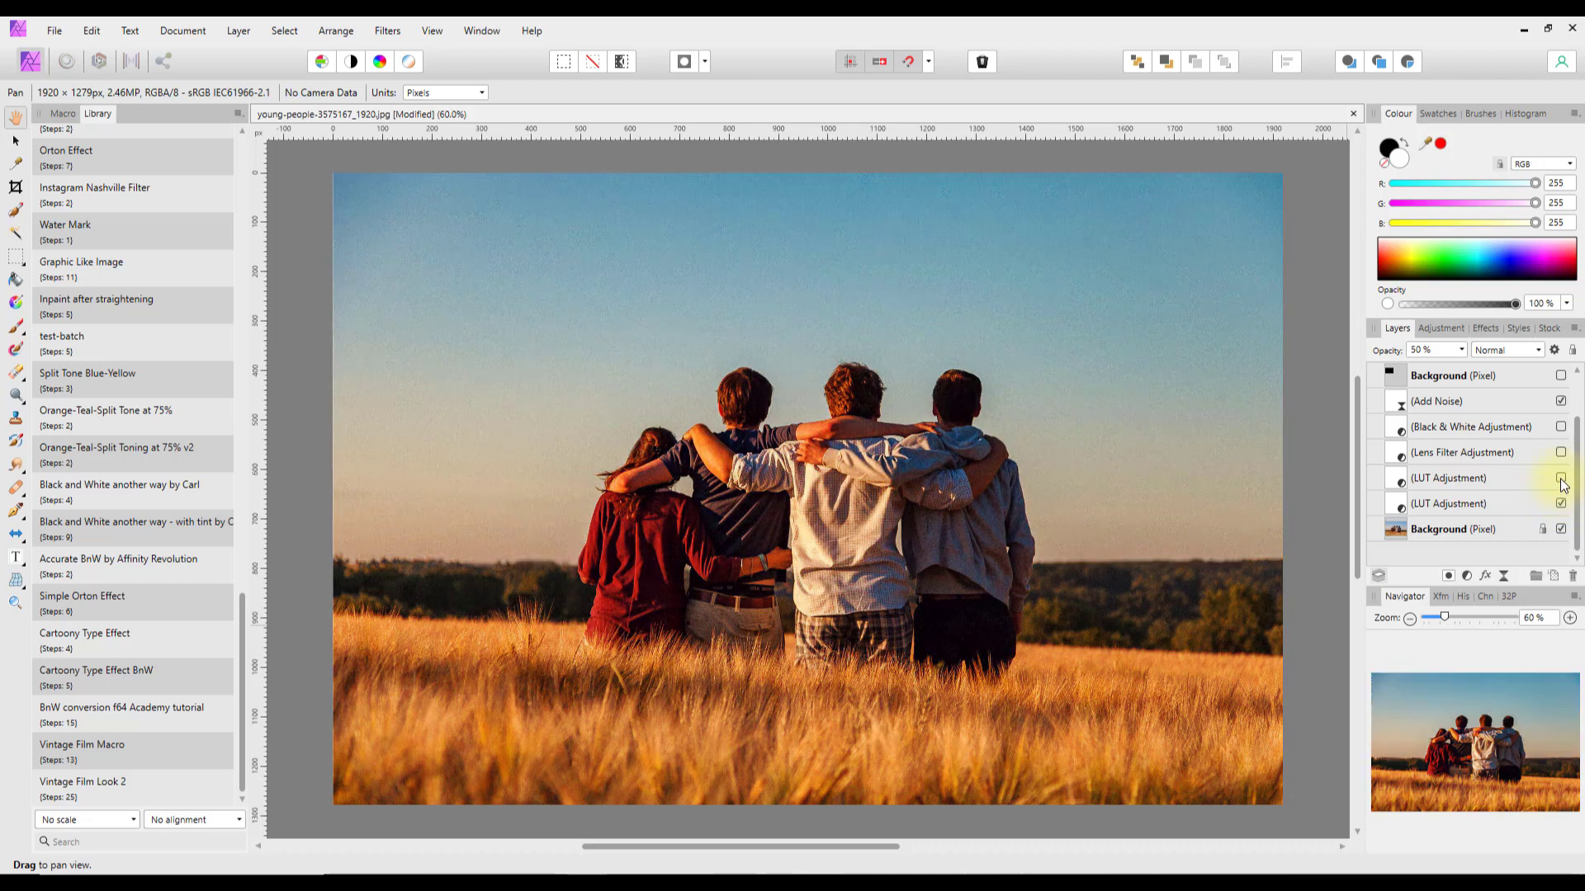
left_click(1561, 478)
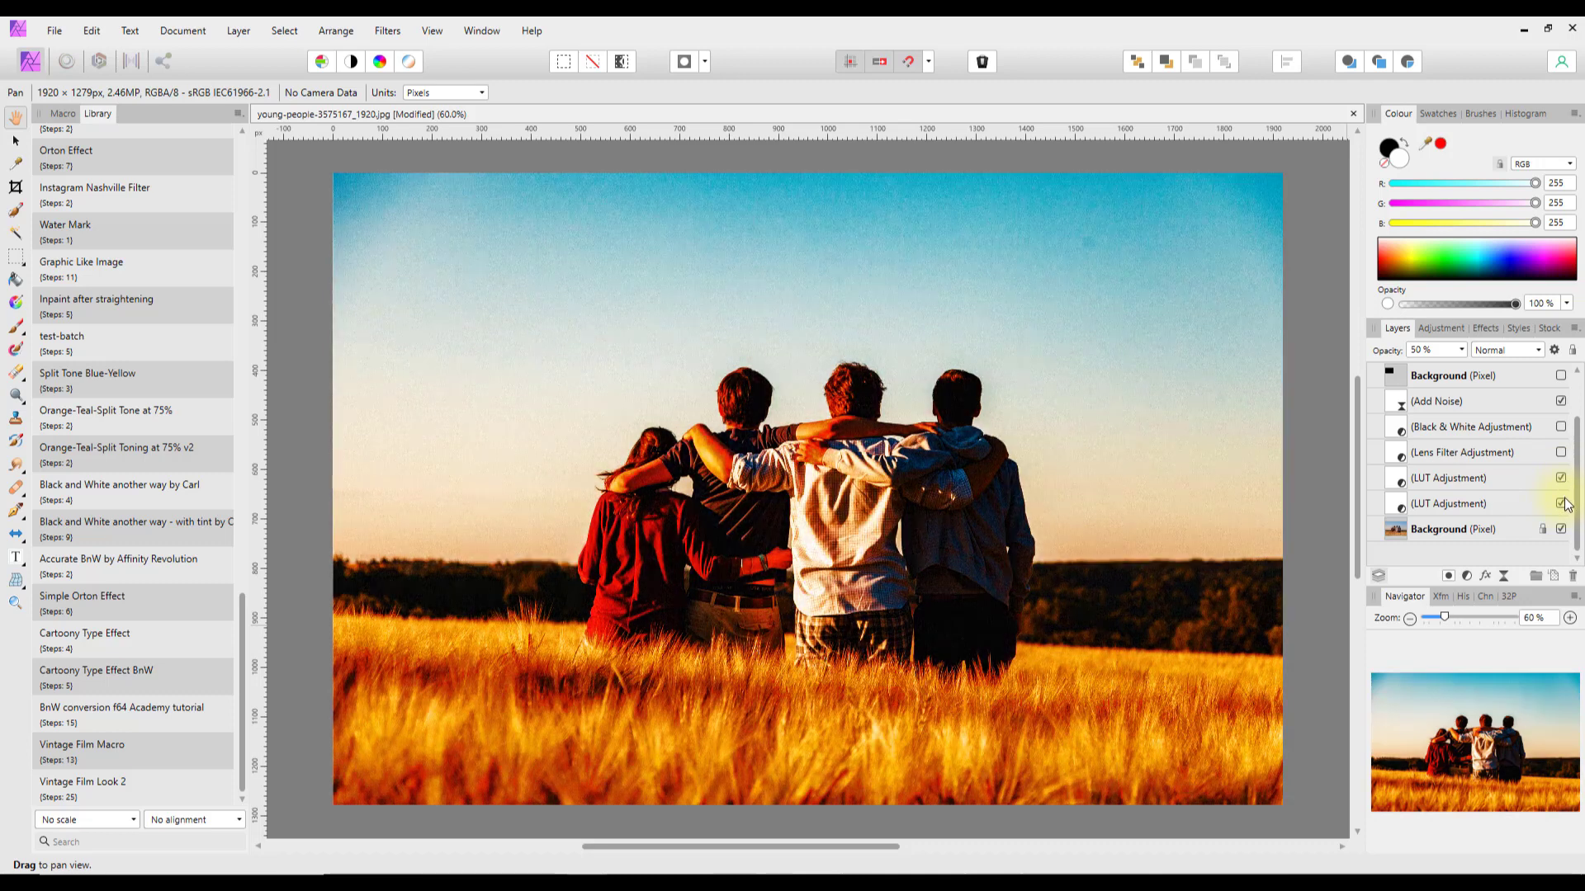
left_click(1562, 504)
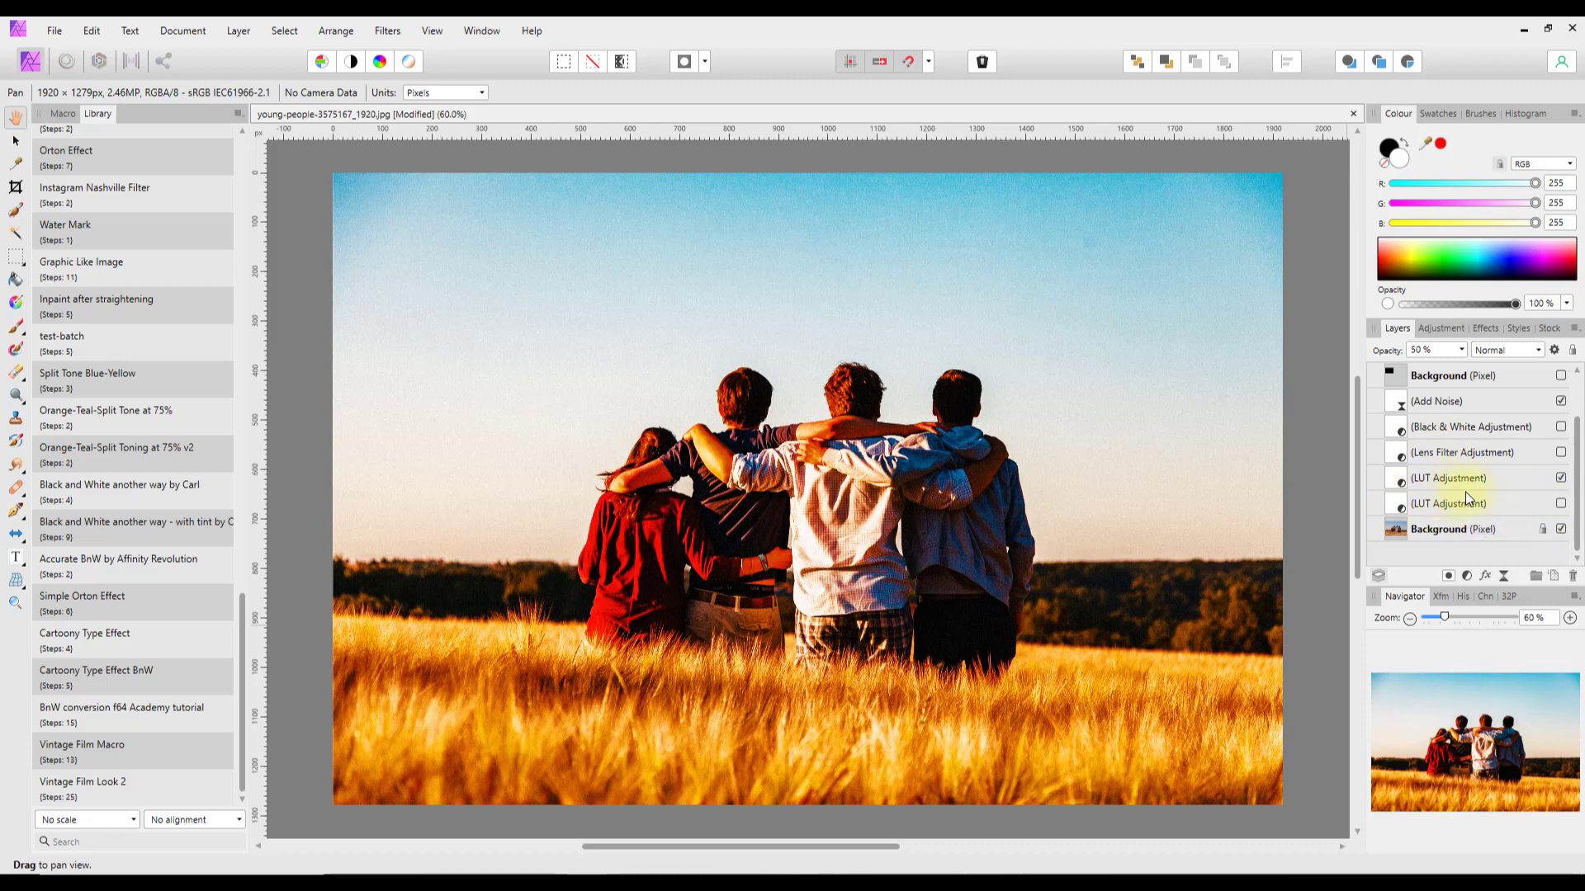
Review the Add Noise live filter's settings and close them without changing anything
scroll(1580, 455, "up", 1)
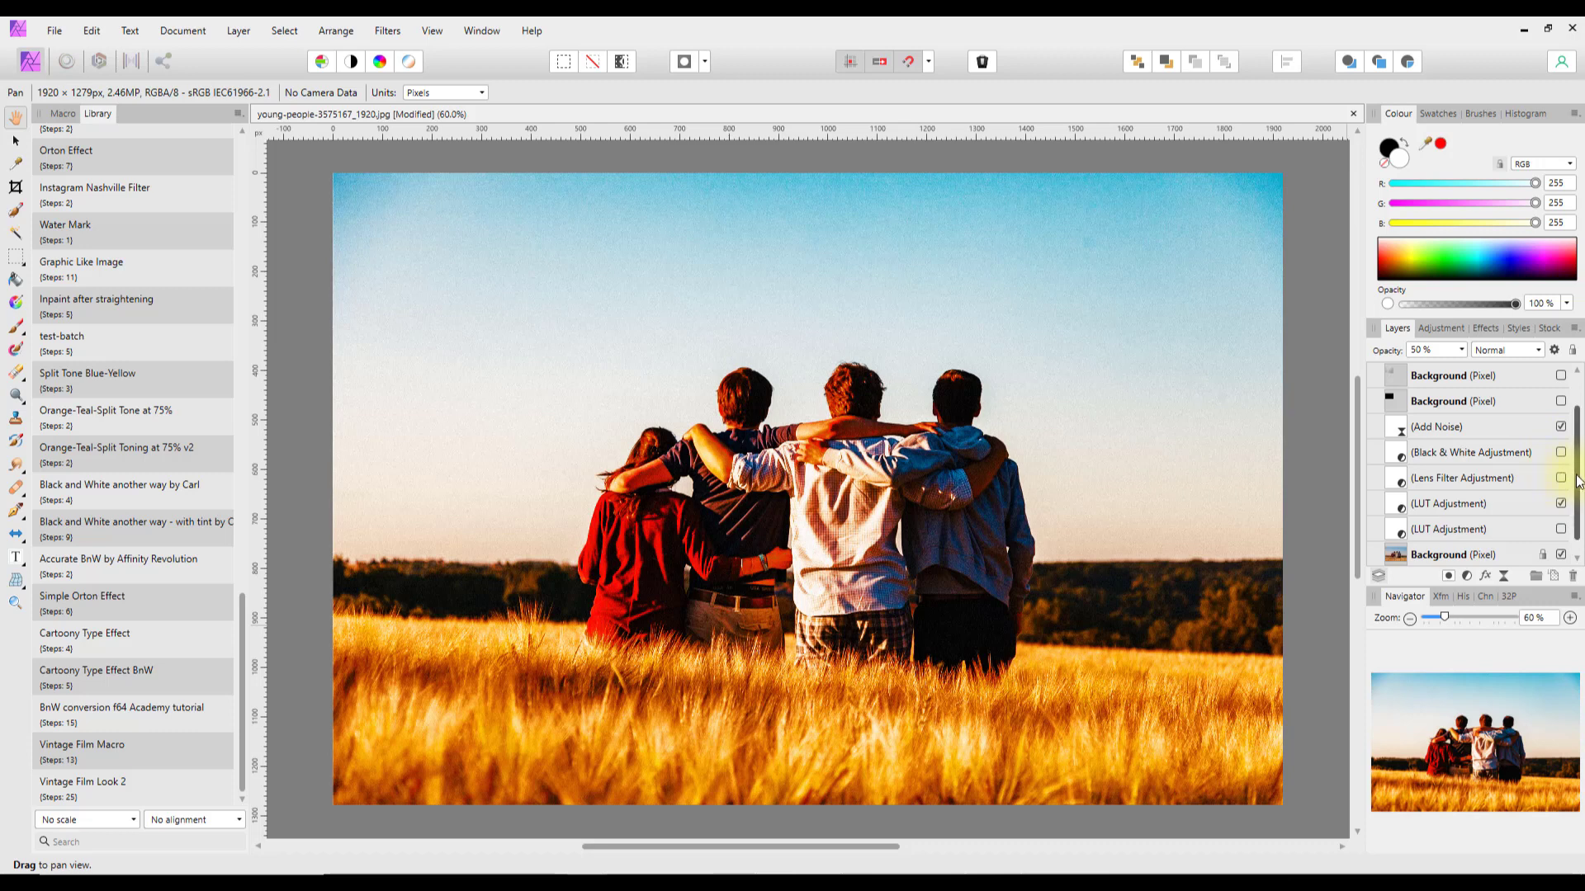
left_click_drag(1579, 477, 1583, 460)
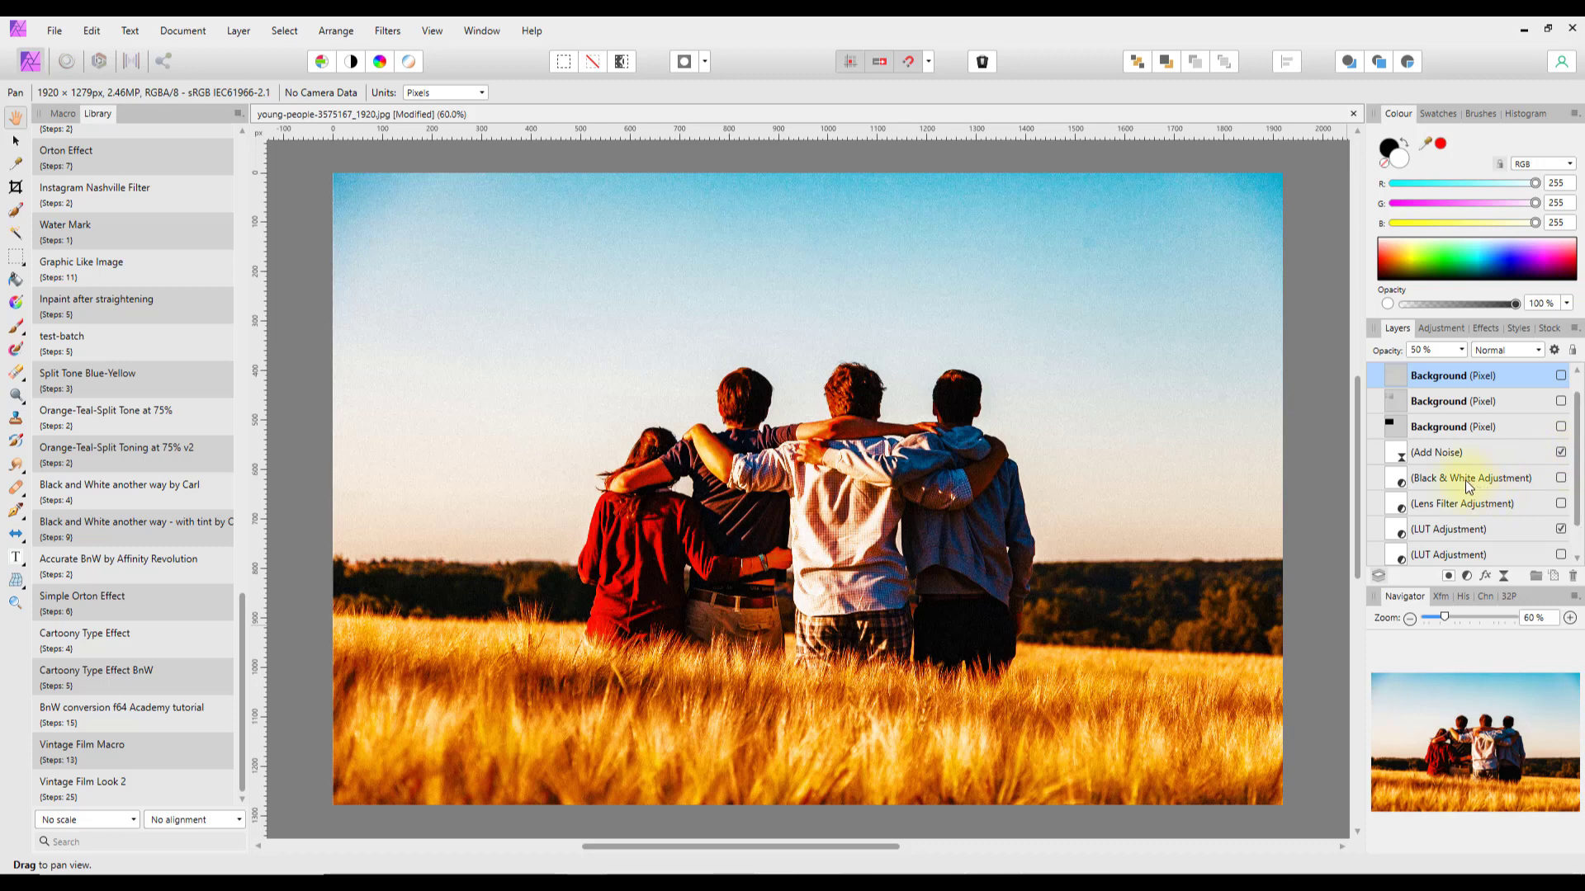
left_click(1396, 456)
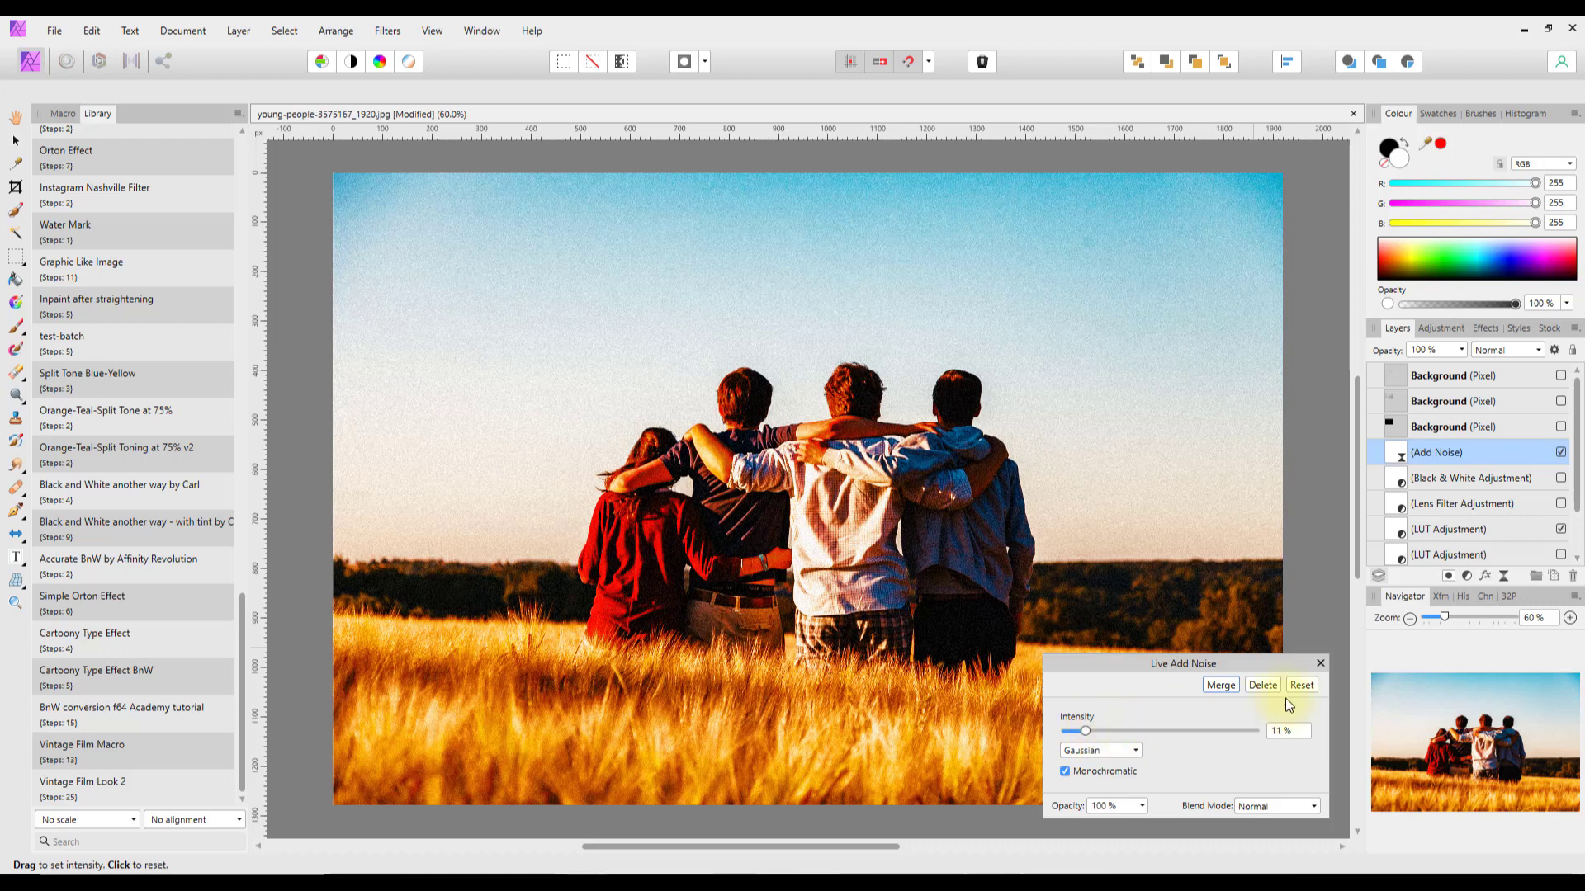
left_click(1322, 662)
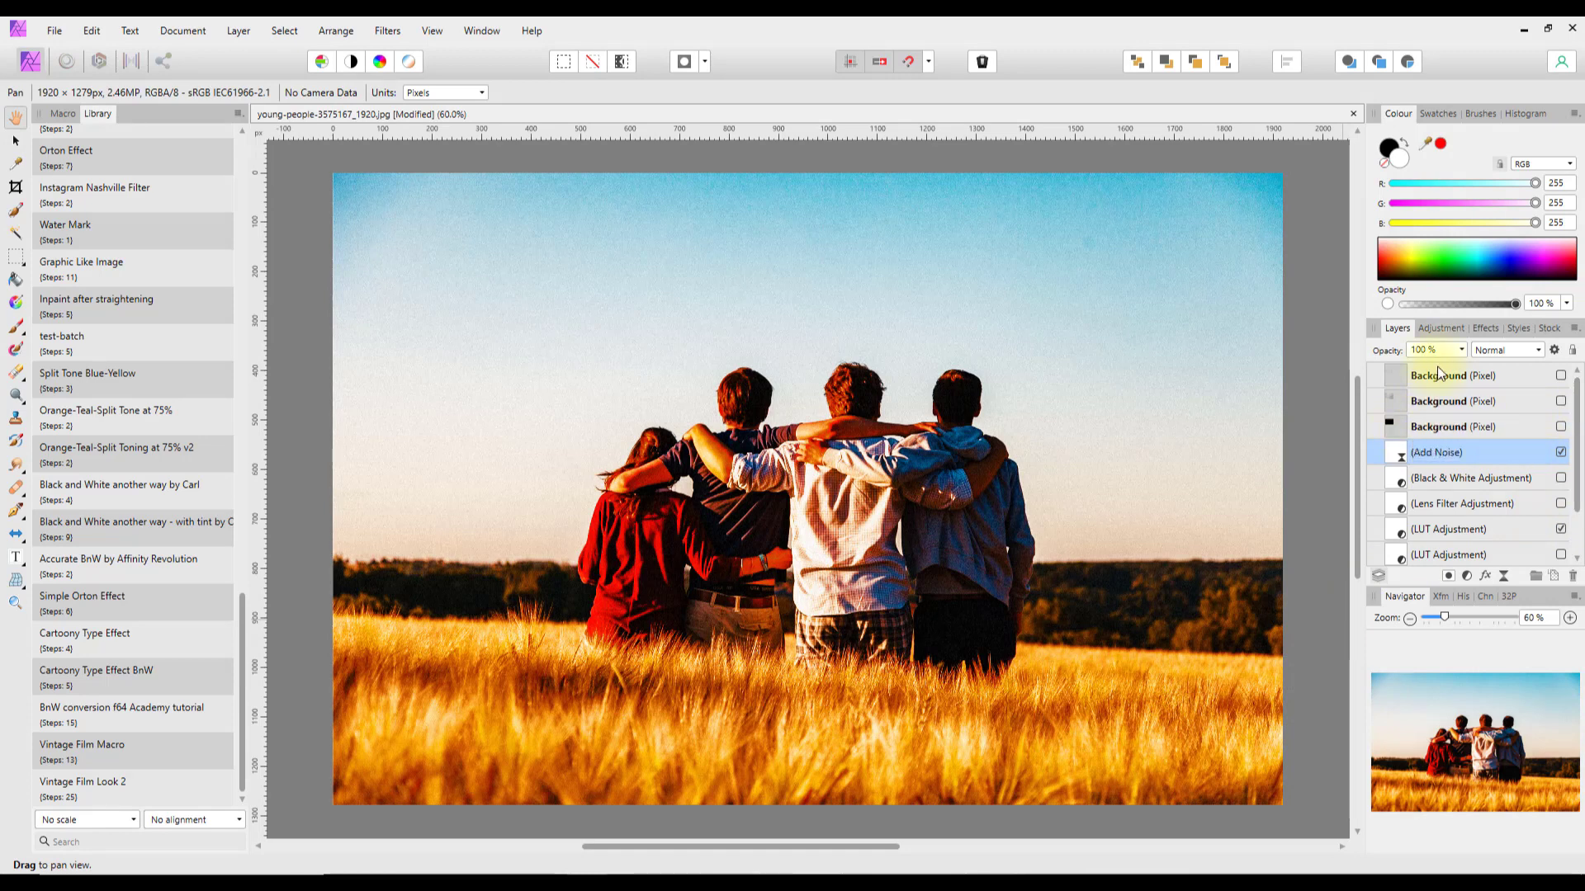
Make the Screen-blended Background layer directly above Add Noise visible and activate the Move tool on it
left_click(1430, 422)
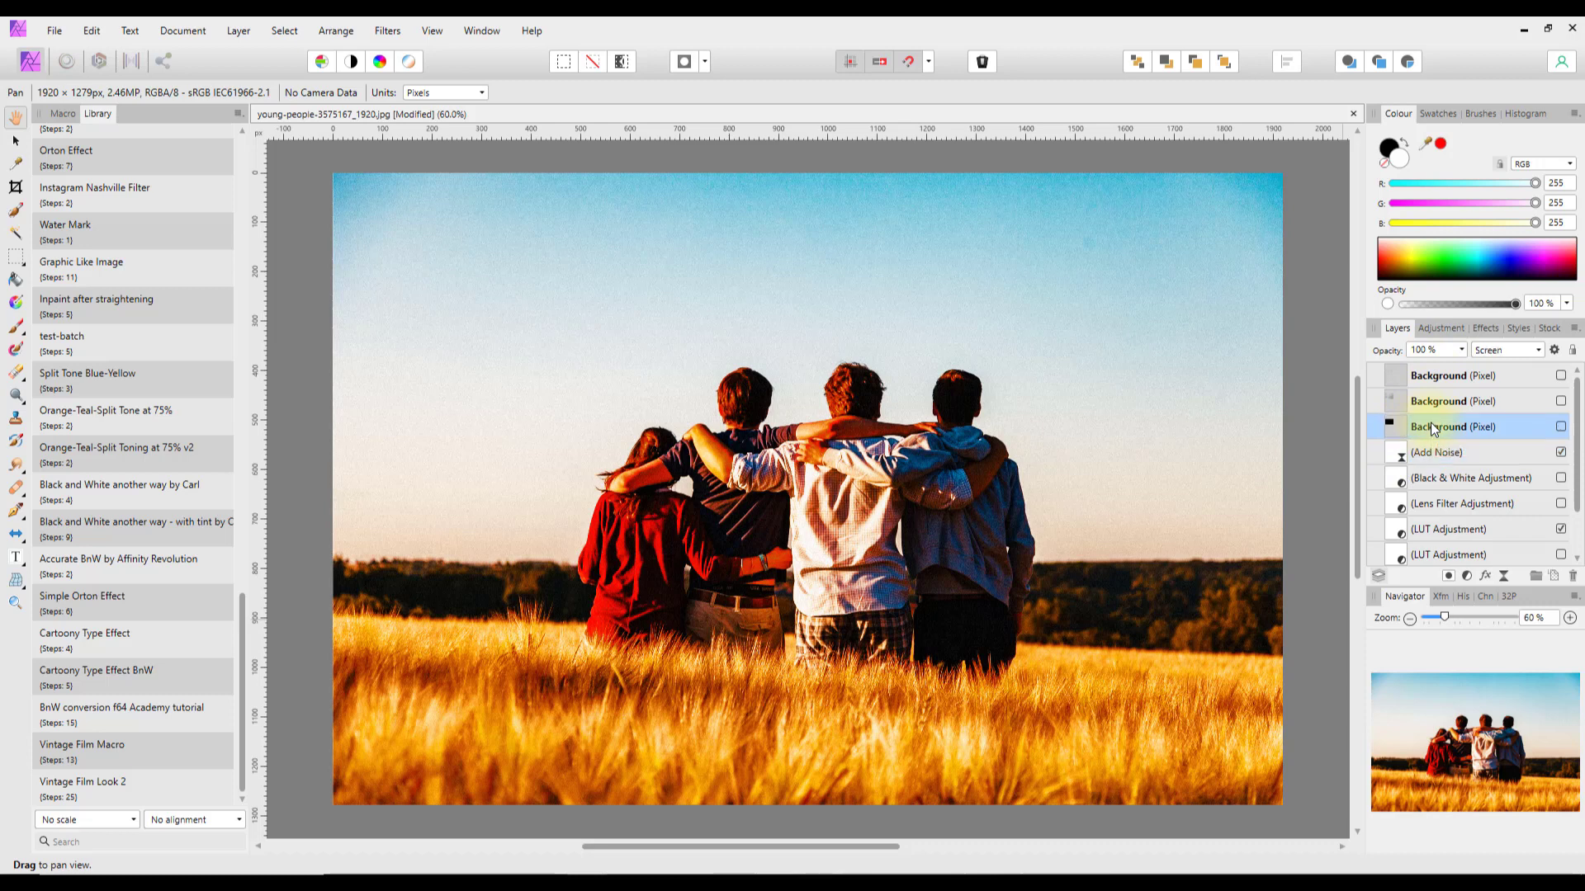
left_click(1561, 426)
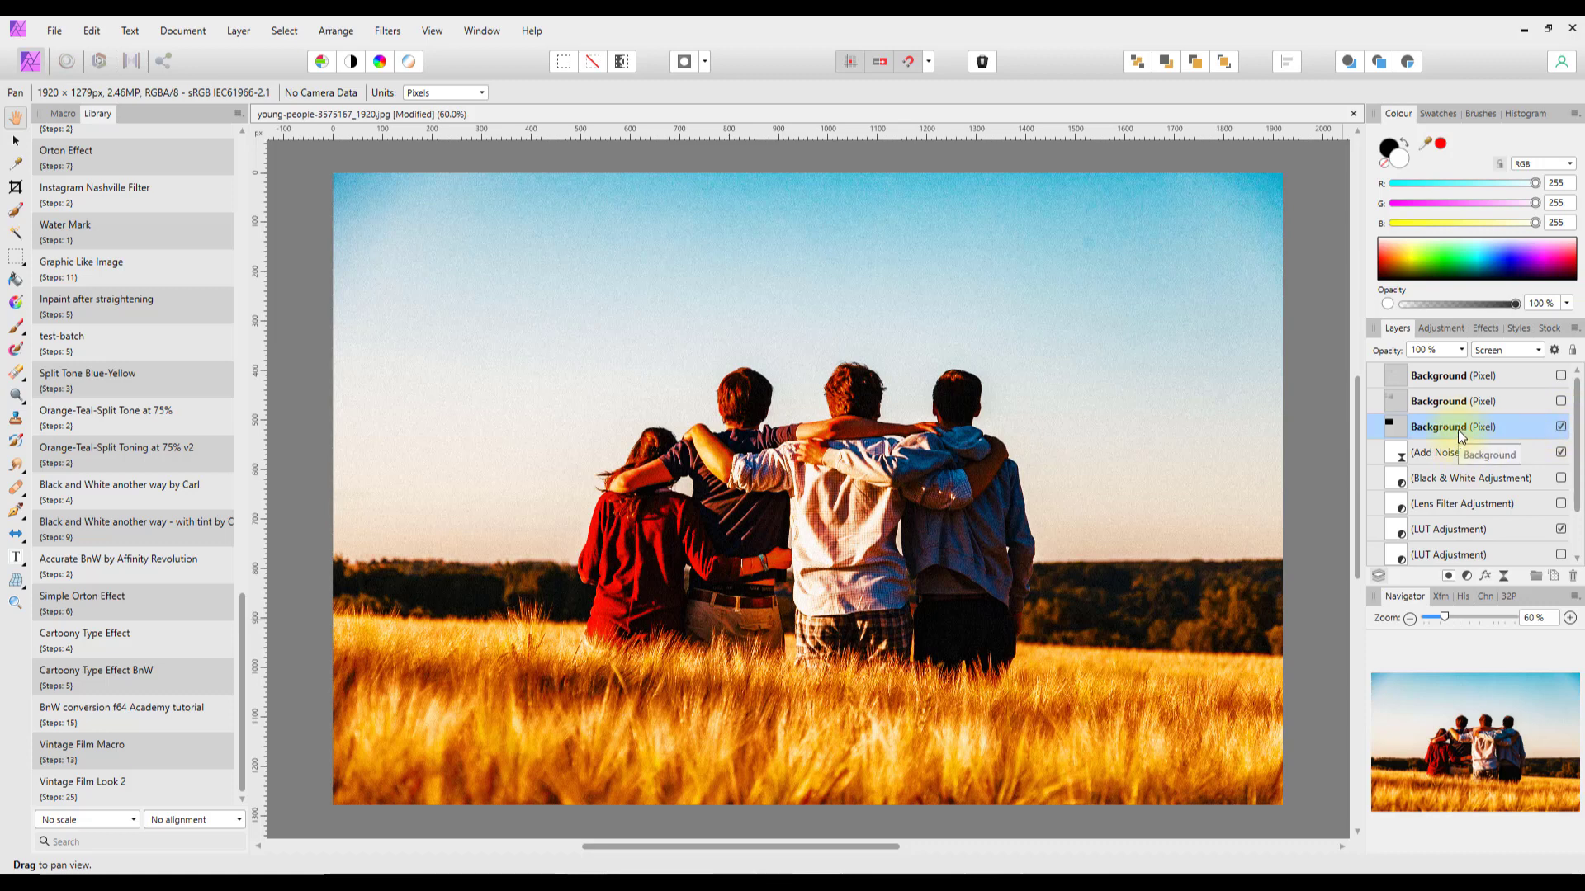
left_click(12, 141)
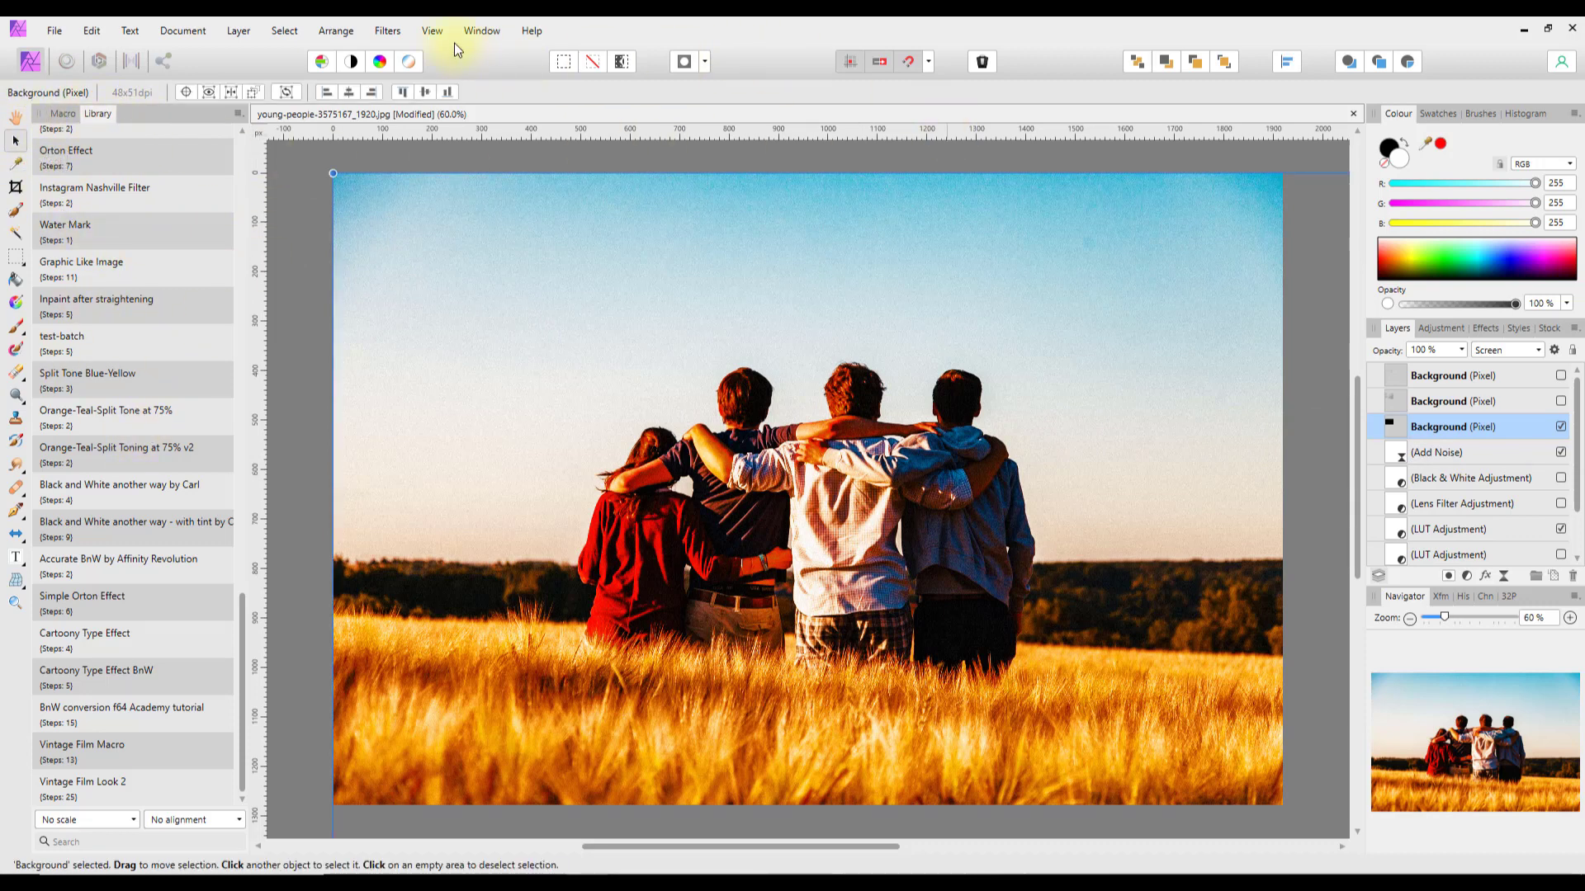
Hide the Library and Macro panels to give the canvas more room
left_click(422, 30)
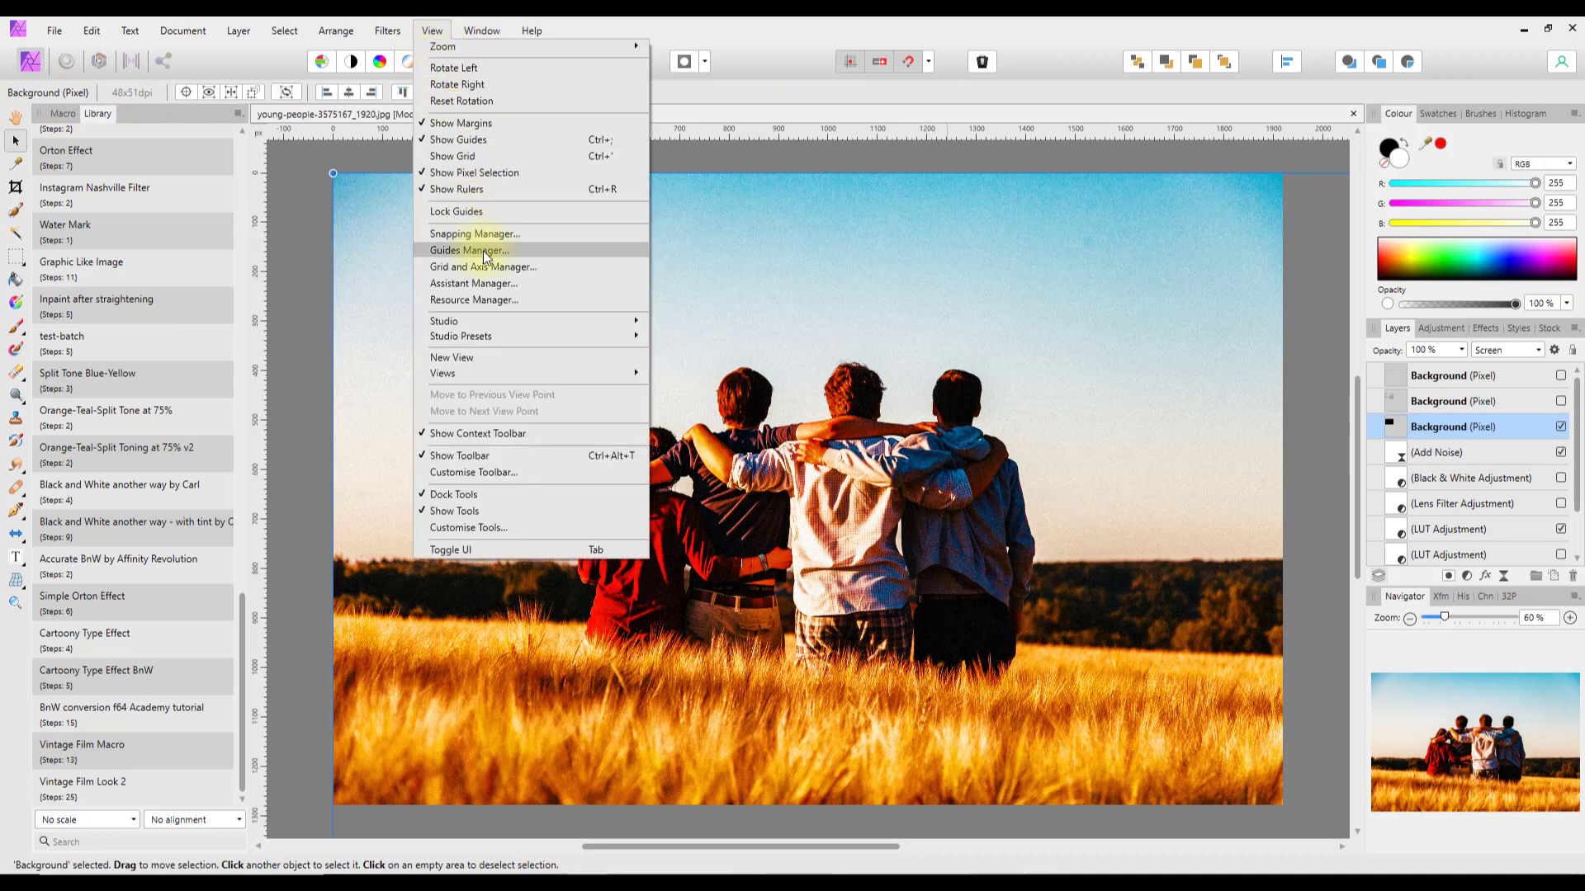
mouse_move(568, 319)
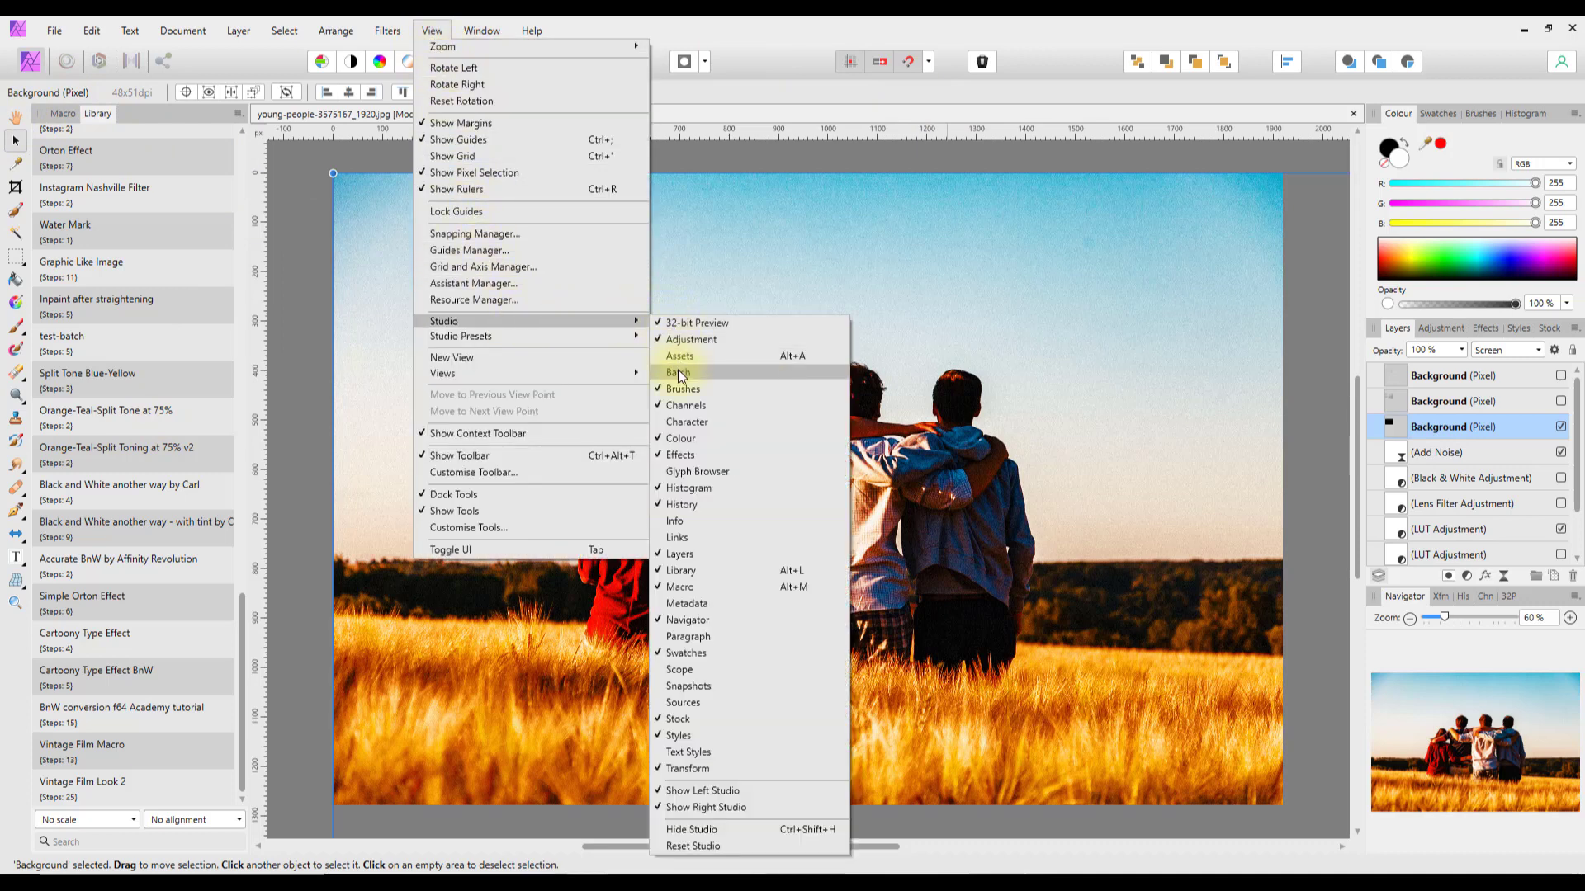
left_click(682, 571)
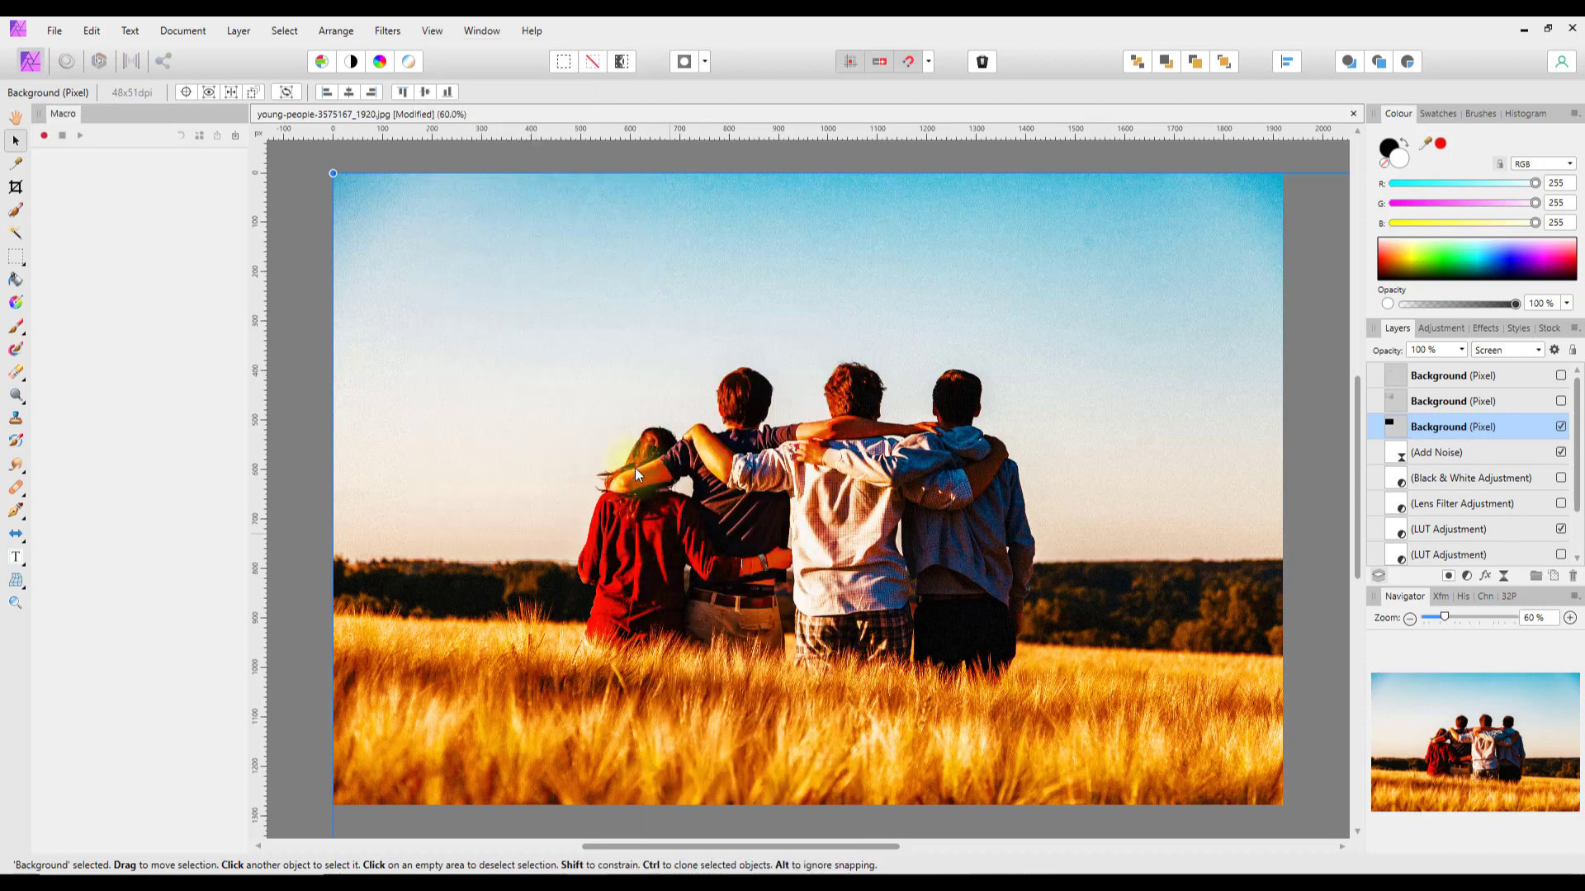
left_click(438, 30)
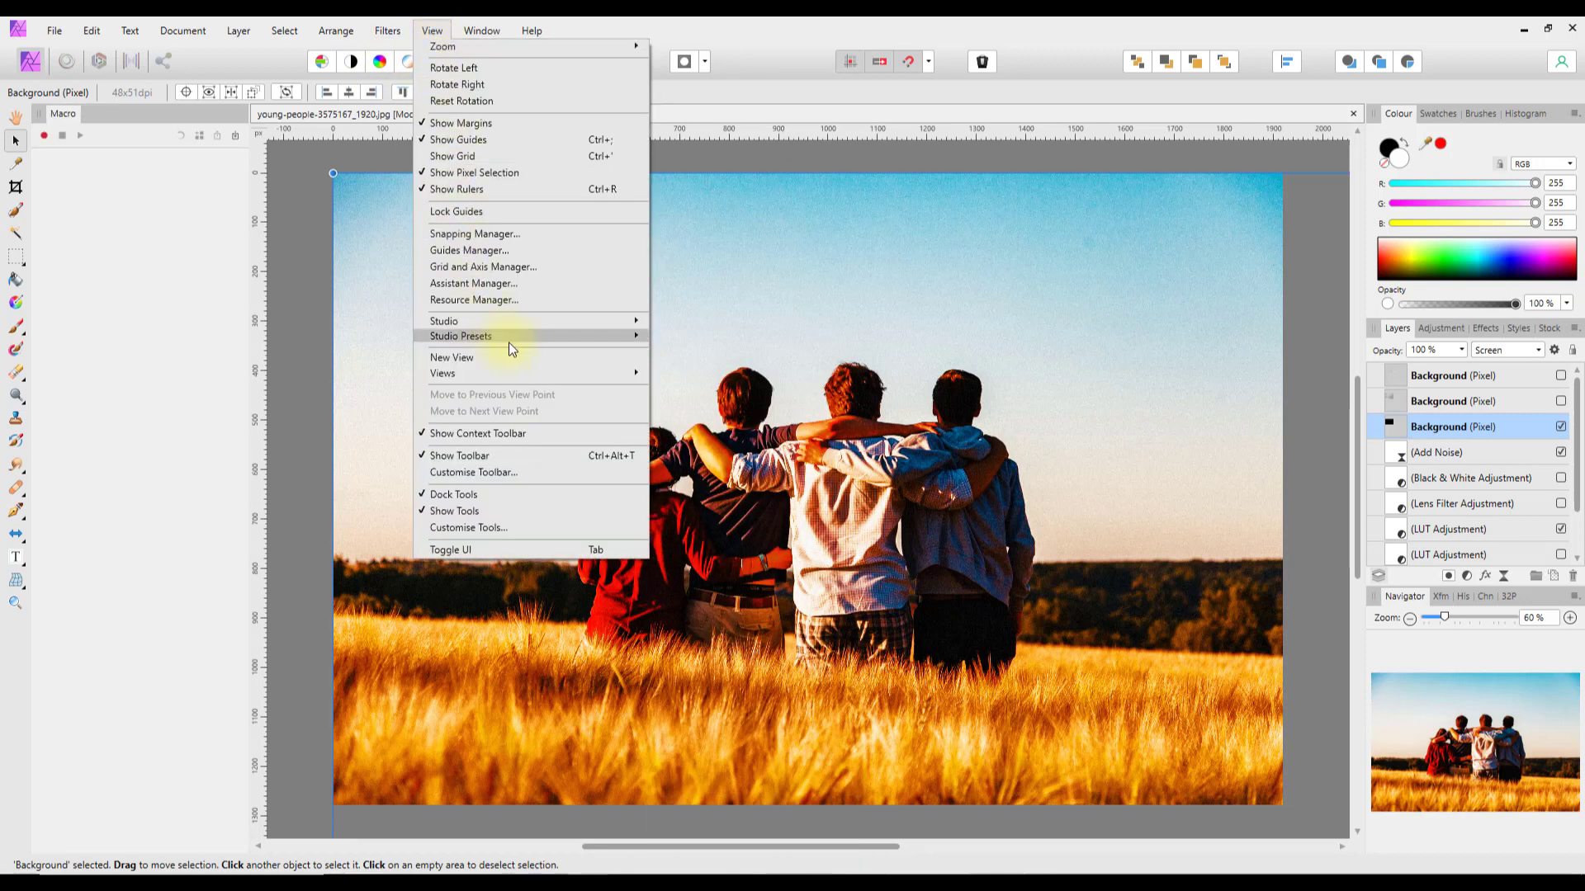
mouse_move(587, 325)
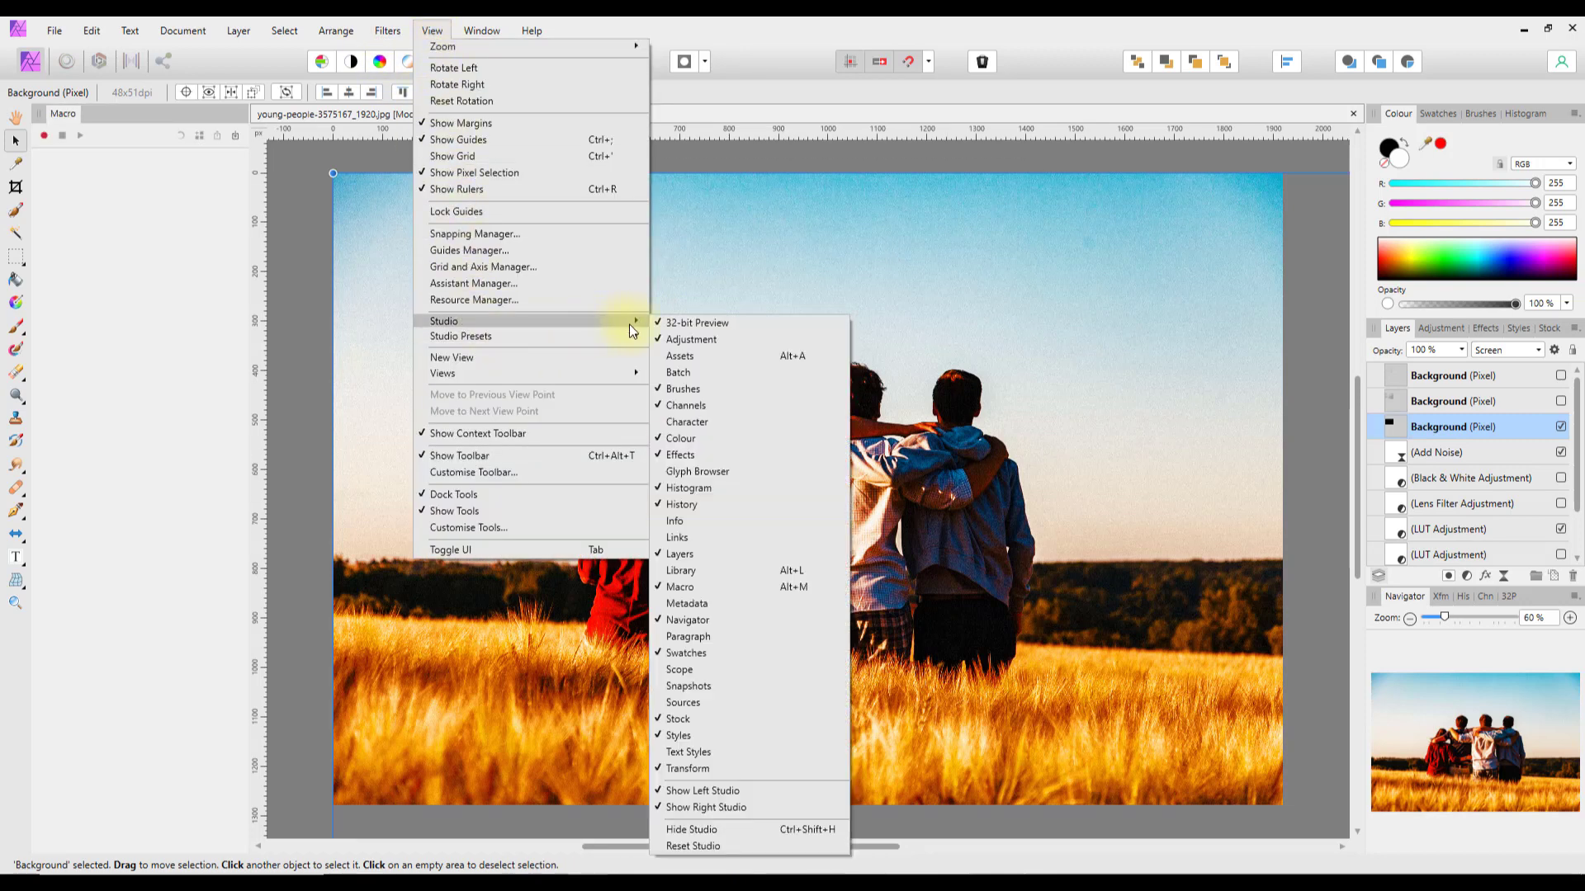
left_click(682, 587)
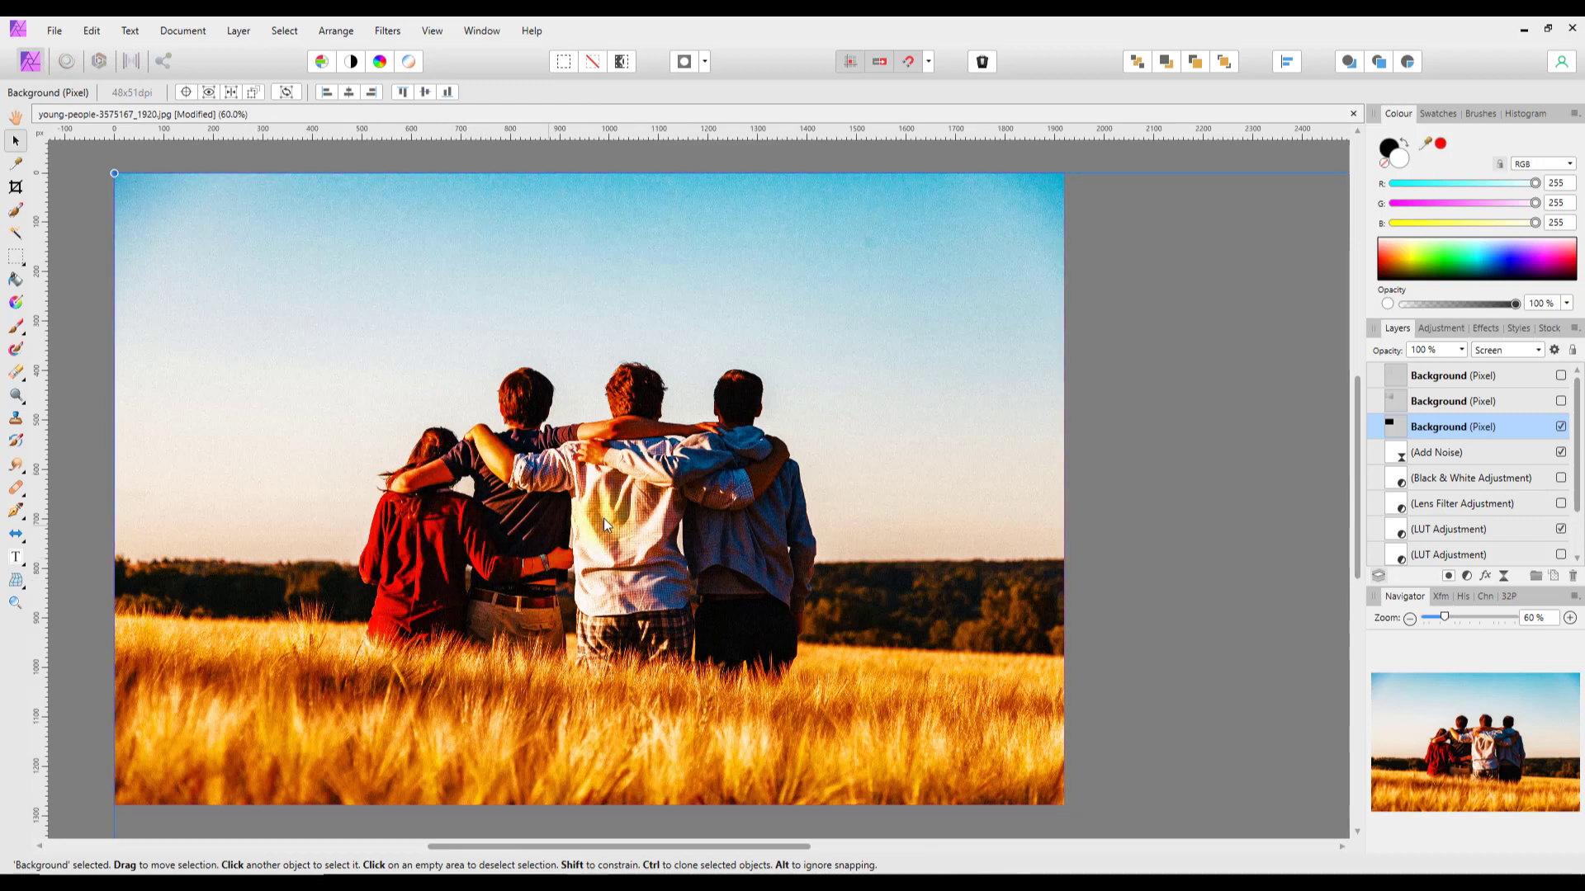
Centre the oversized Screen-blended Background layer over the photo and scale it down about its centre to match the photo's edges
scroll(839, 416, "down", 4)
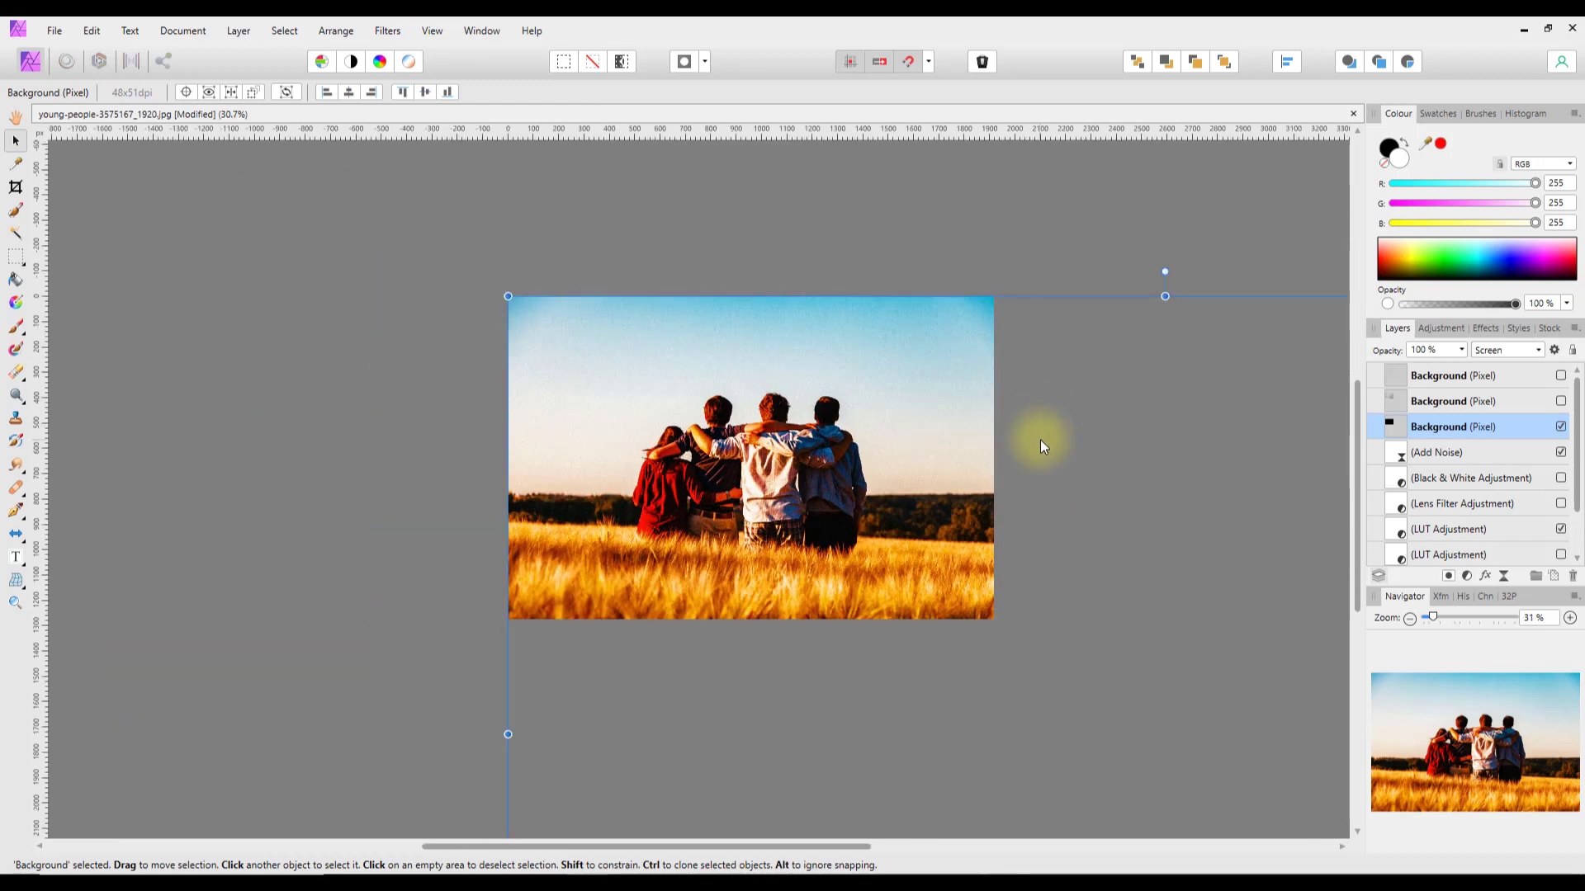
scroll(1040, 441, "down", 1)
scroll(761, 602, "down", 2)
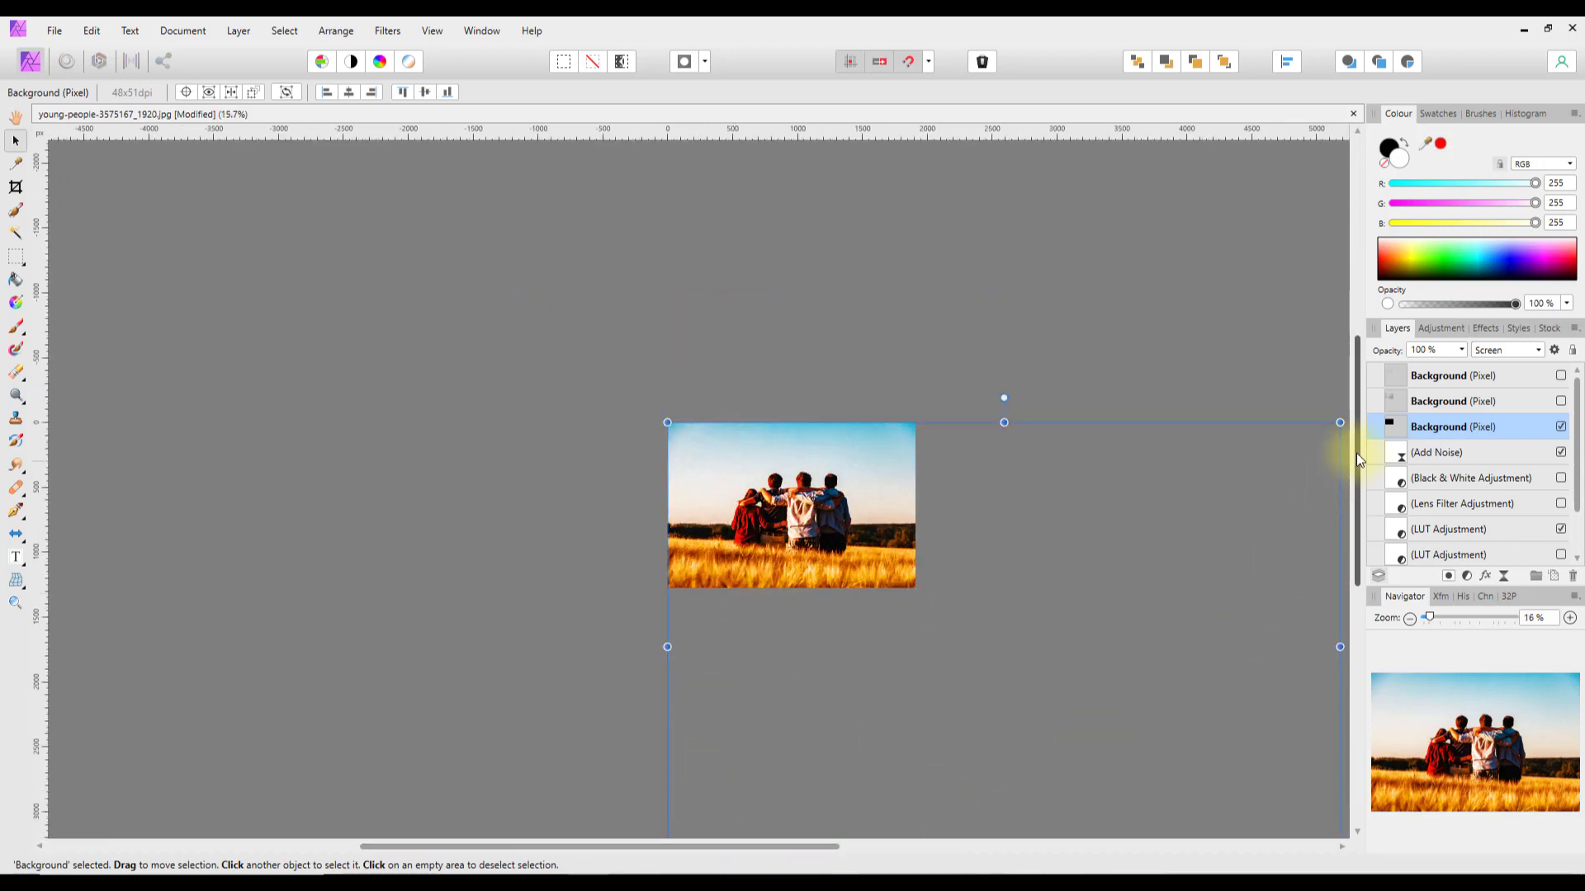
left_click_drag(1355, 453, 1352, 606)
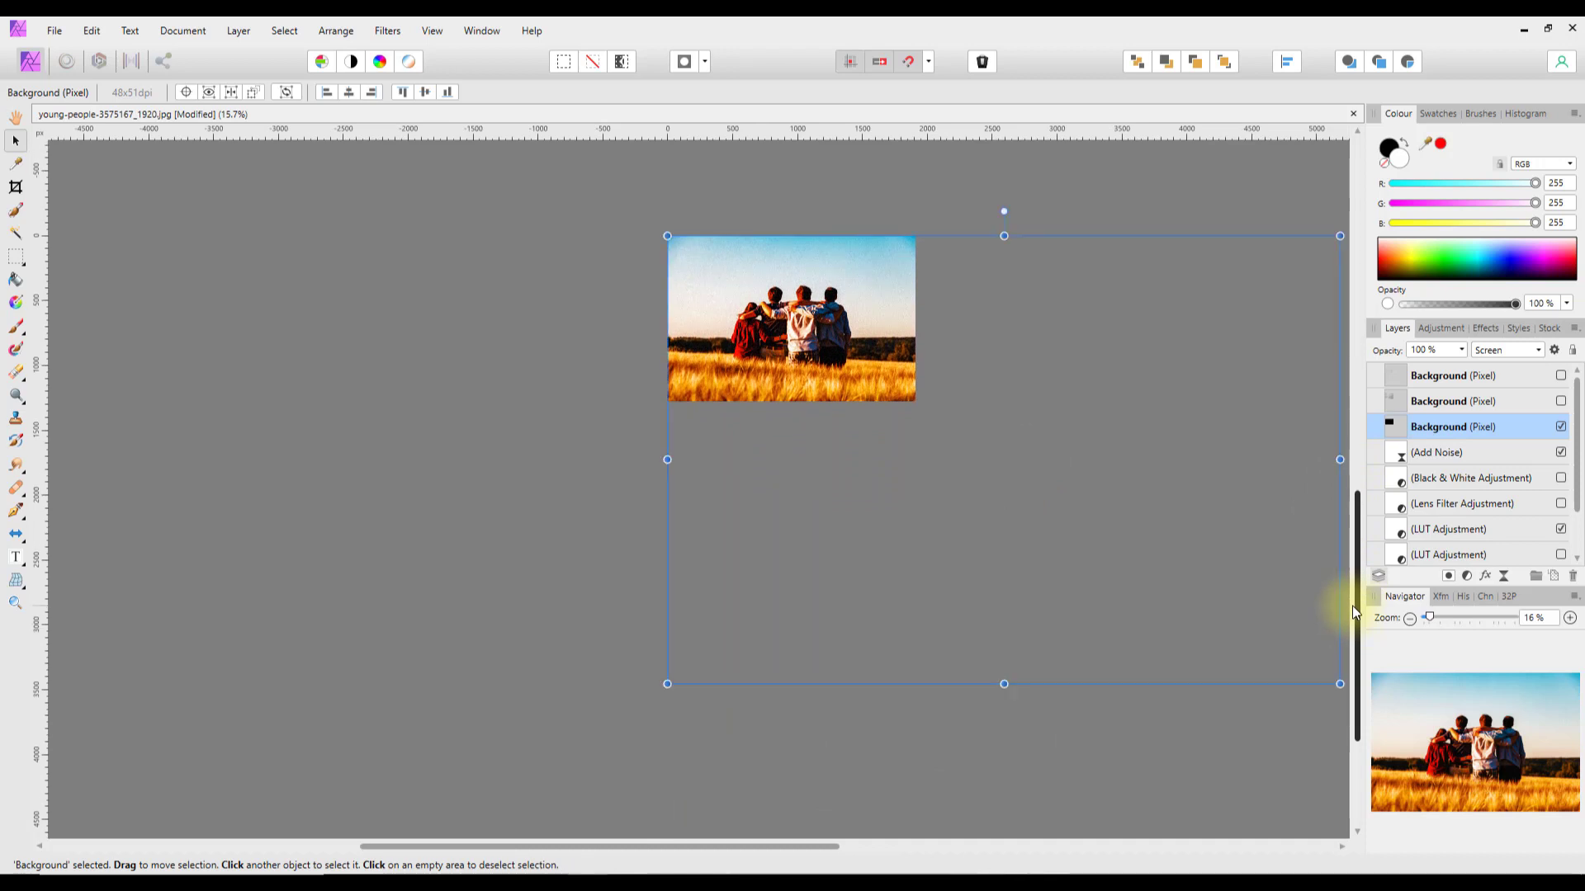
left_click_drag(1151, 498, 923, 424)
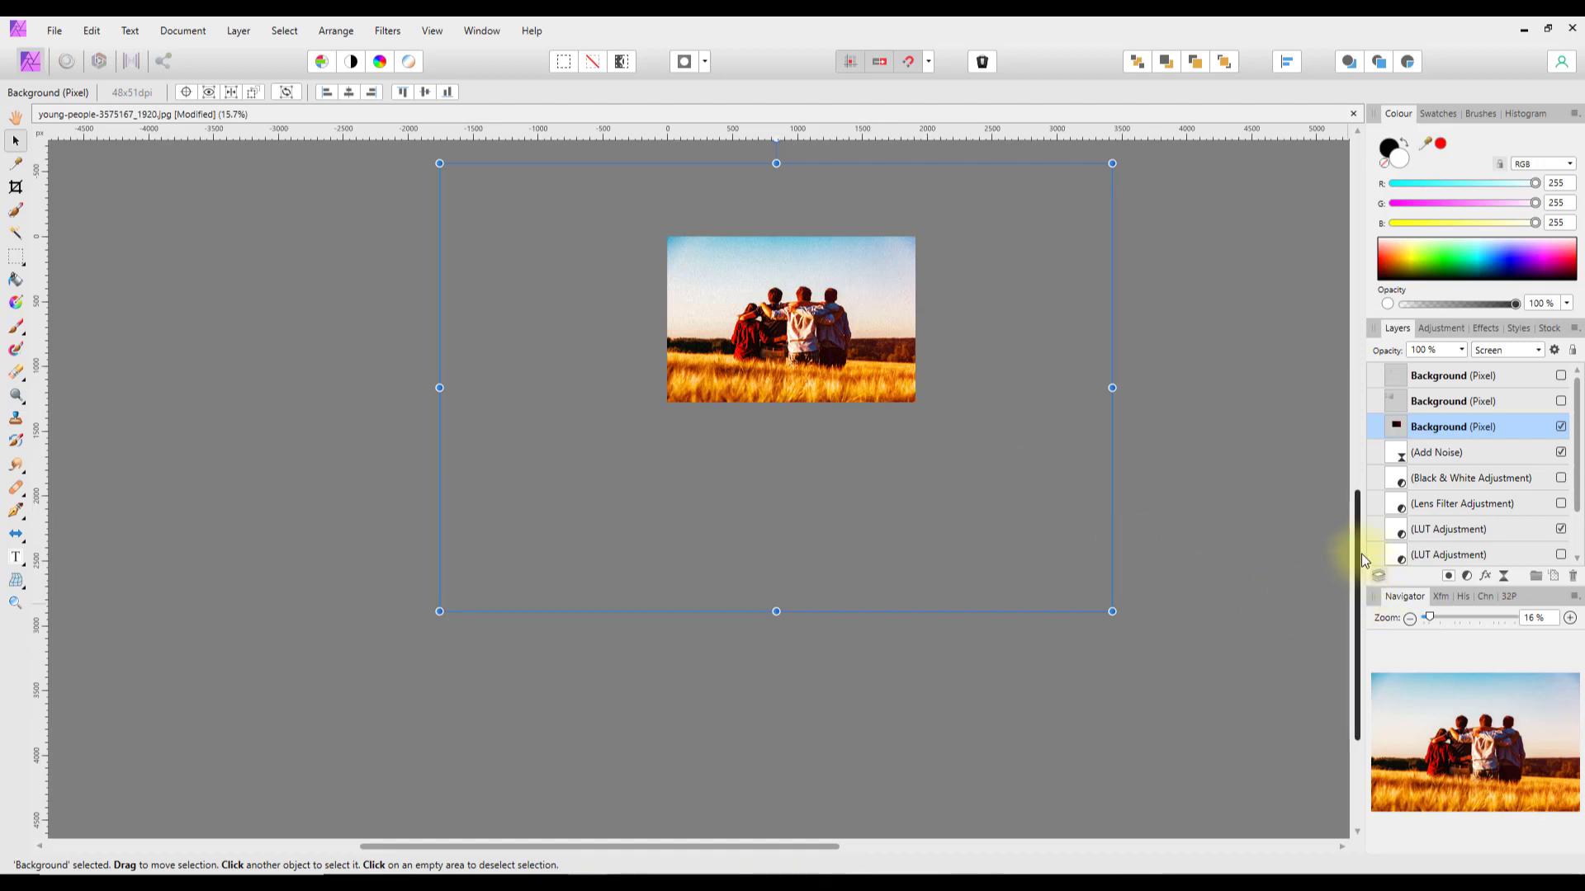
left_click_drag(1360, 553, 1360, 476)
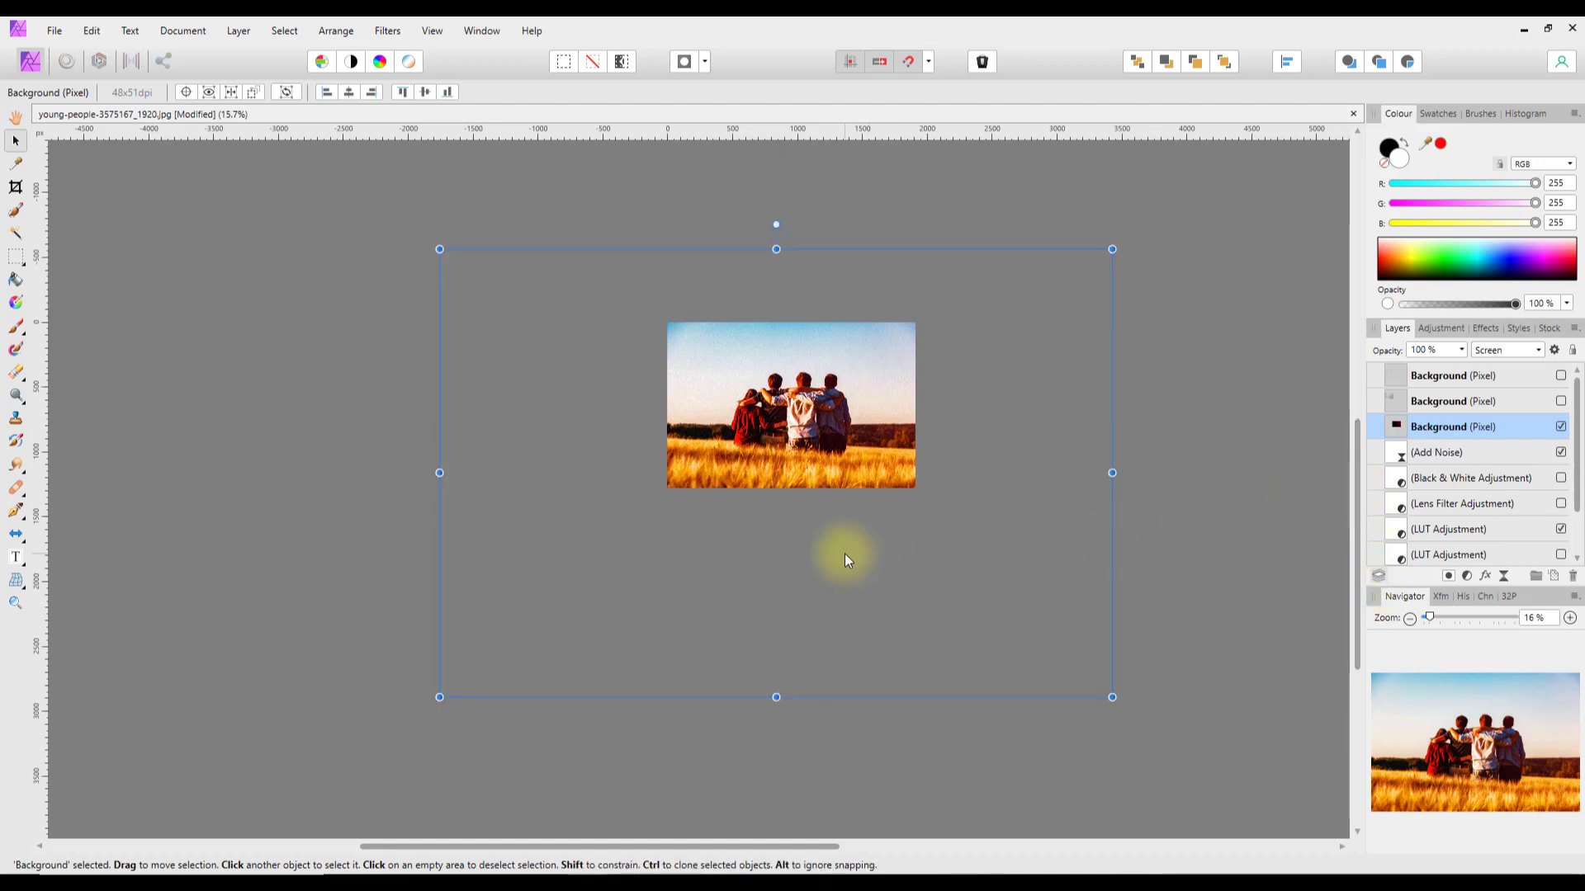
left_click_drag(845, 553, 864, 492)
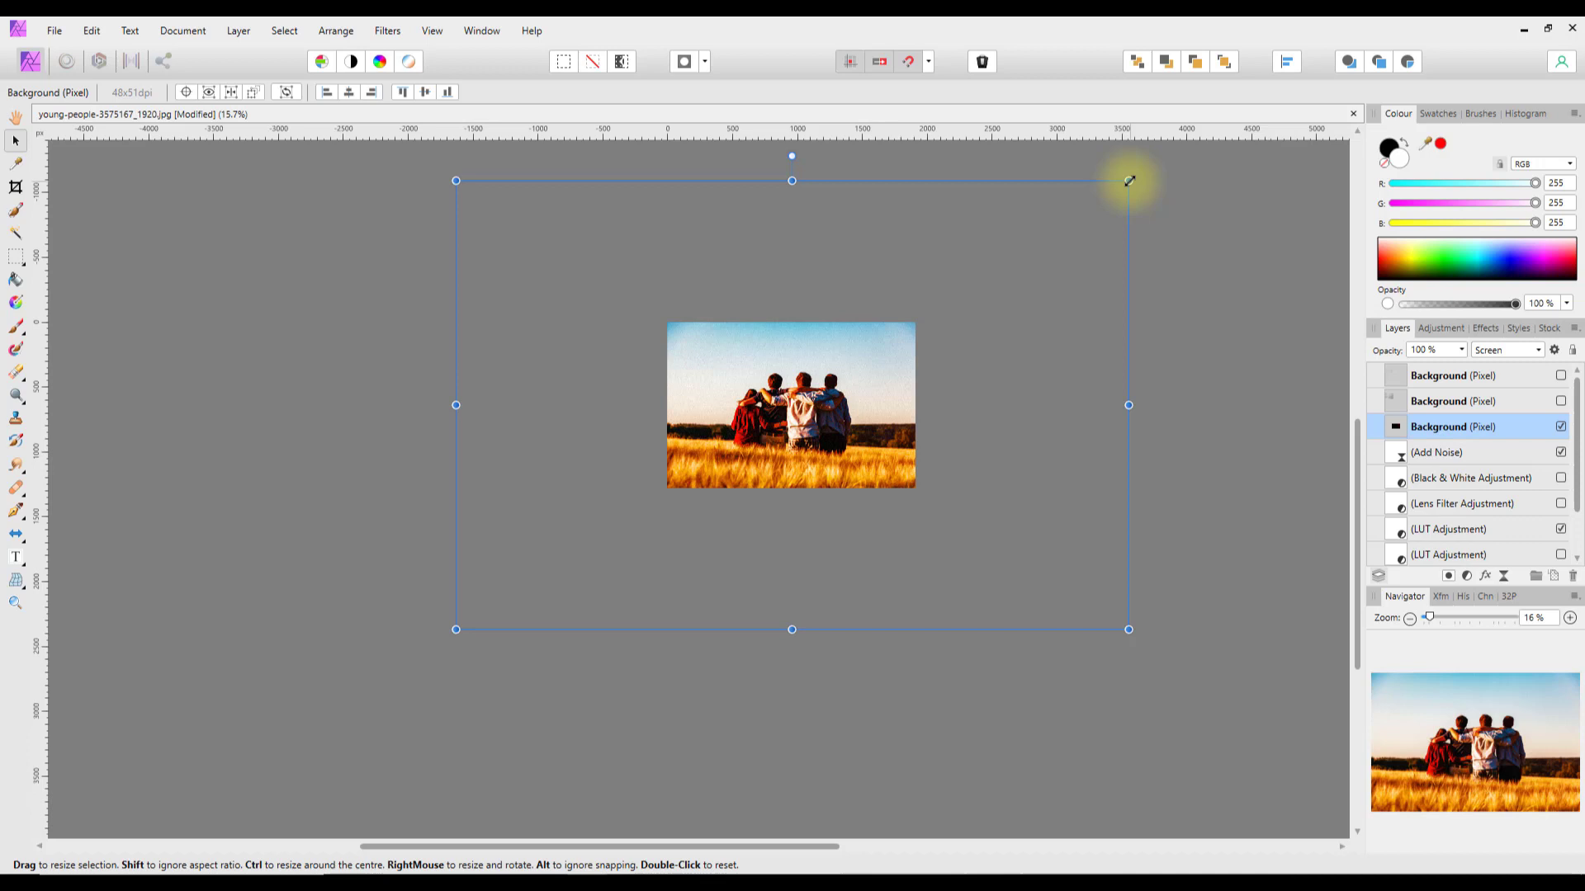
left_click_drag(1127, 179, 924, 338)
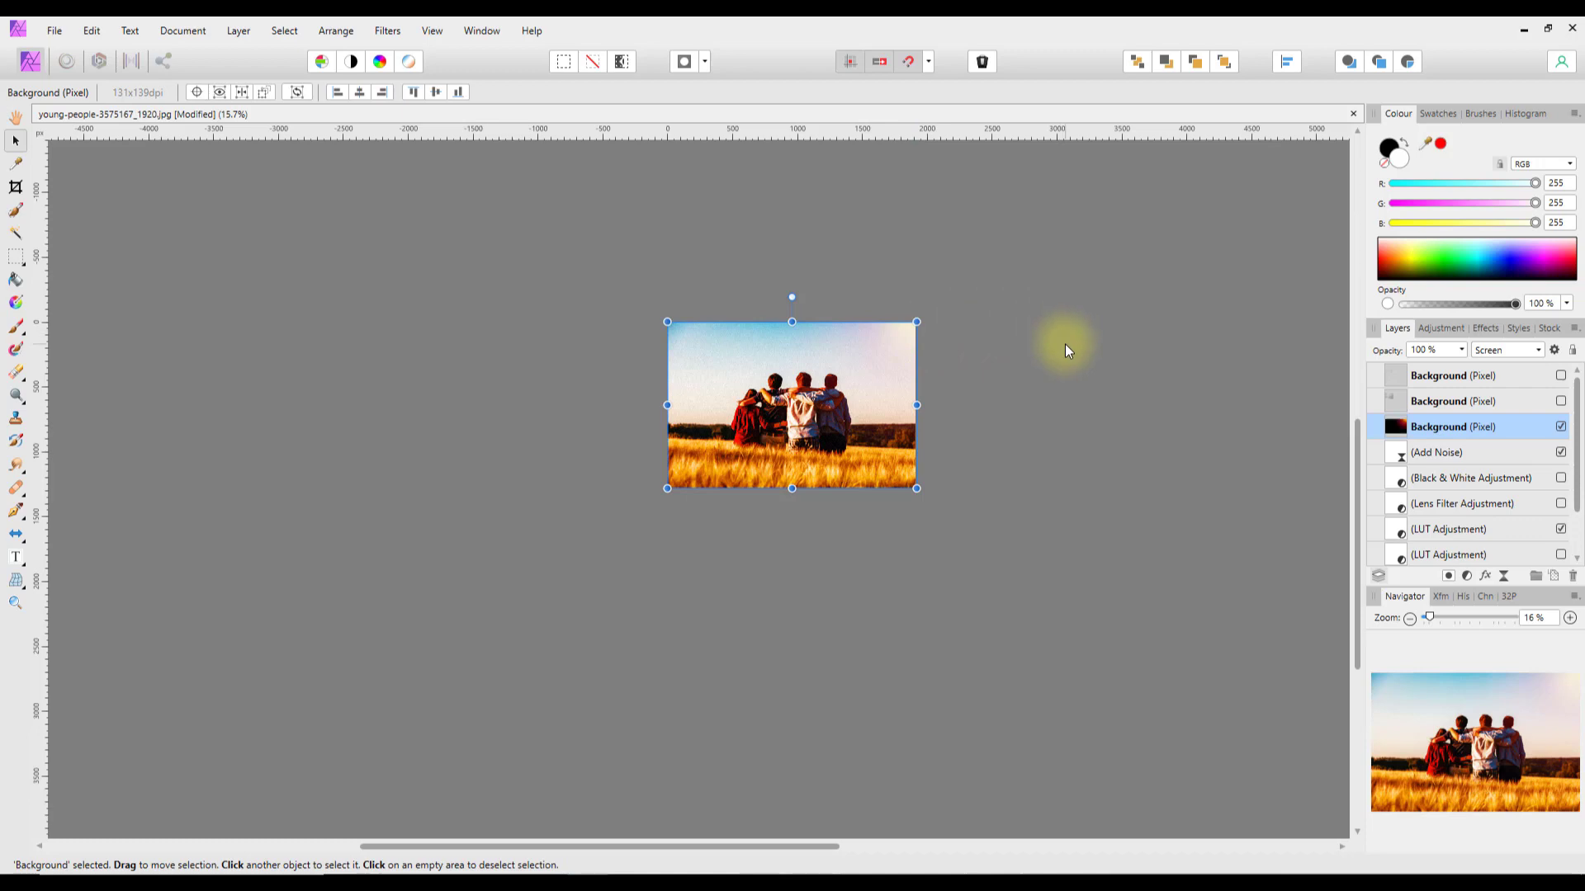
Enlarge the Screen-blended Background layer from its lower-left corner and align its upper-right corner with the photo's upper-right corner
key("ctrl+0")
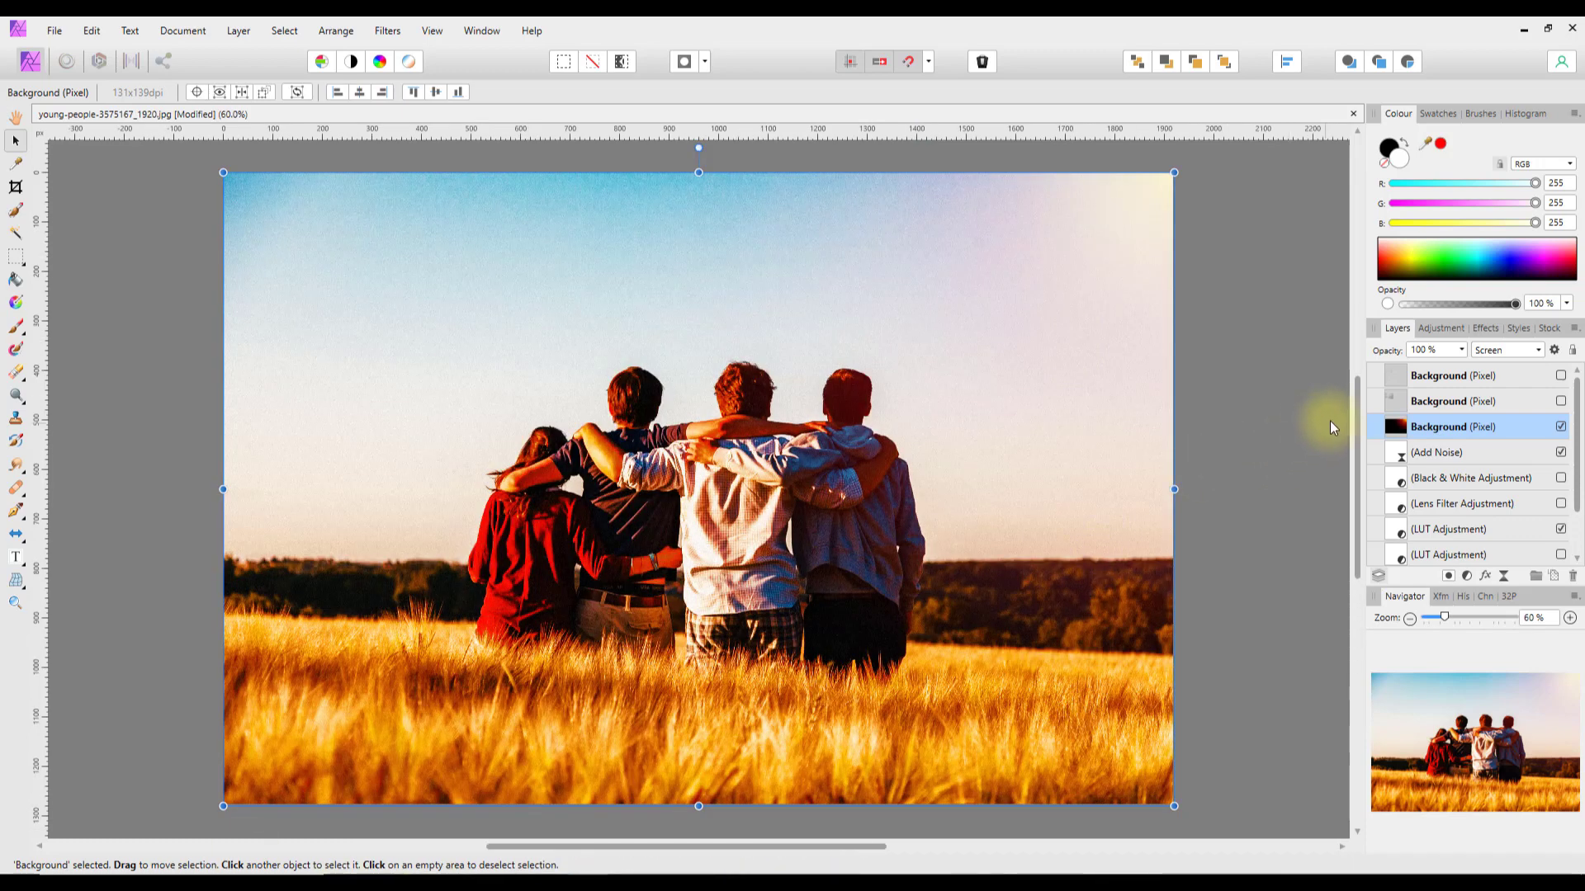
mouse_move(1358, 404)
left_mouse_down()
mouse_move(1355, 389)
mouse_move(1352, 408)
left_mouse_up()
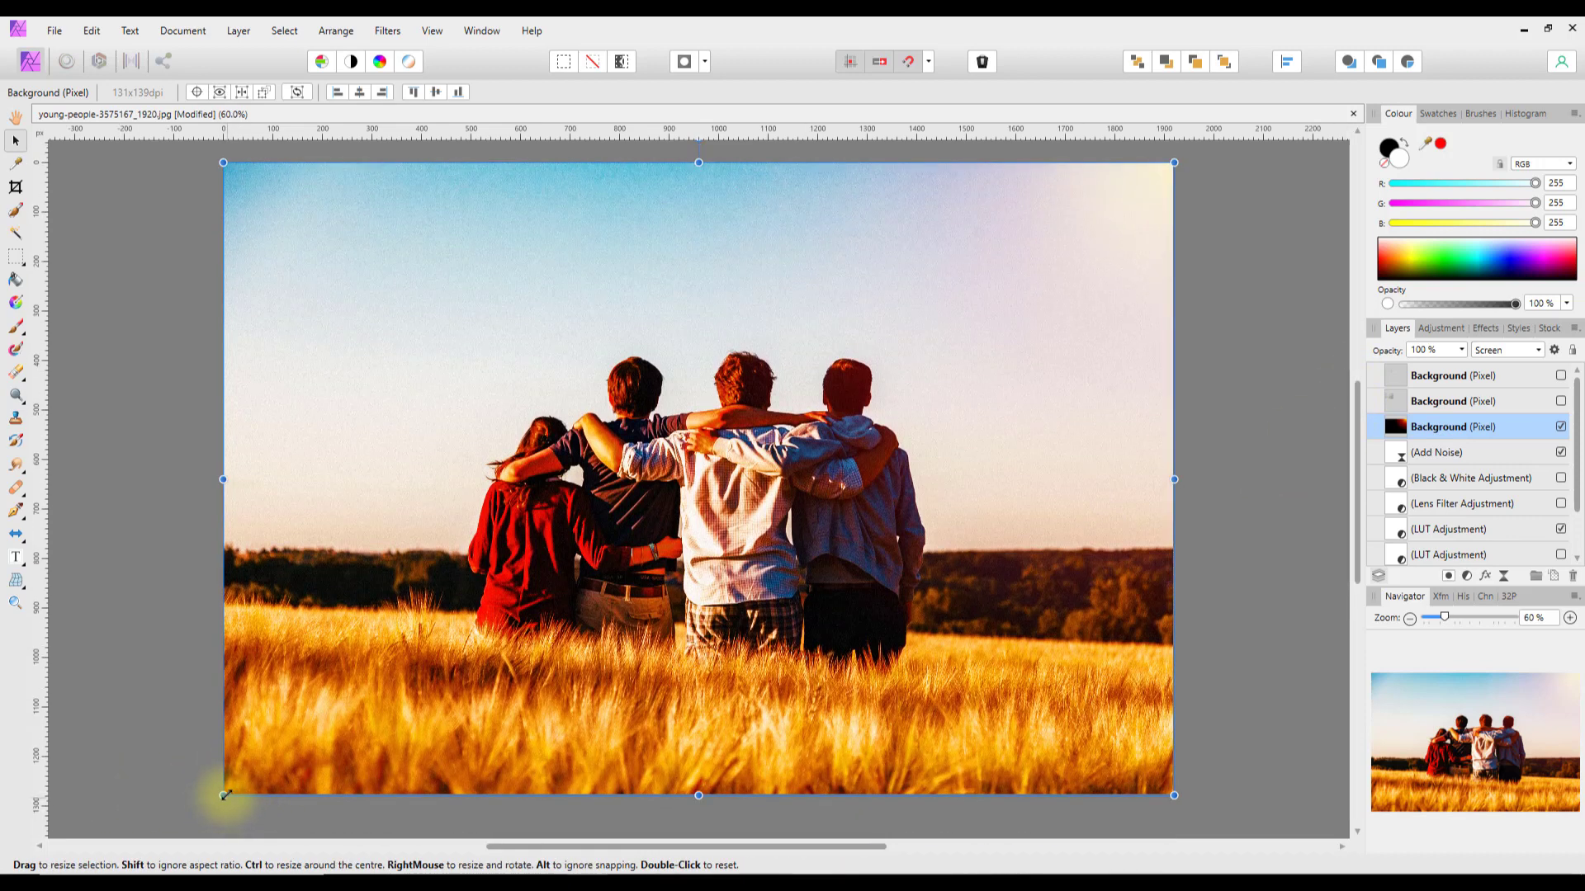
left_click_drag(216, 797, 51, 702)
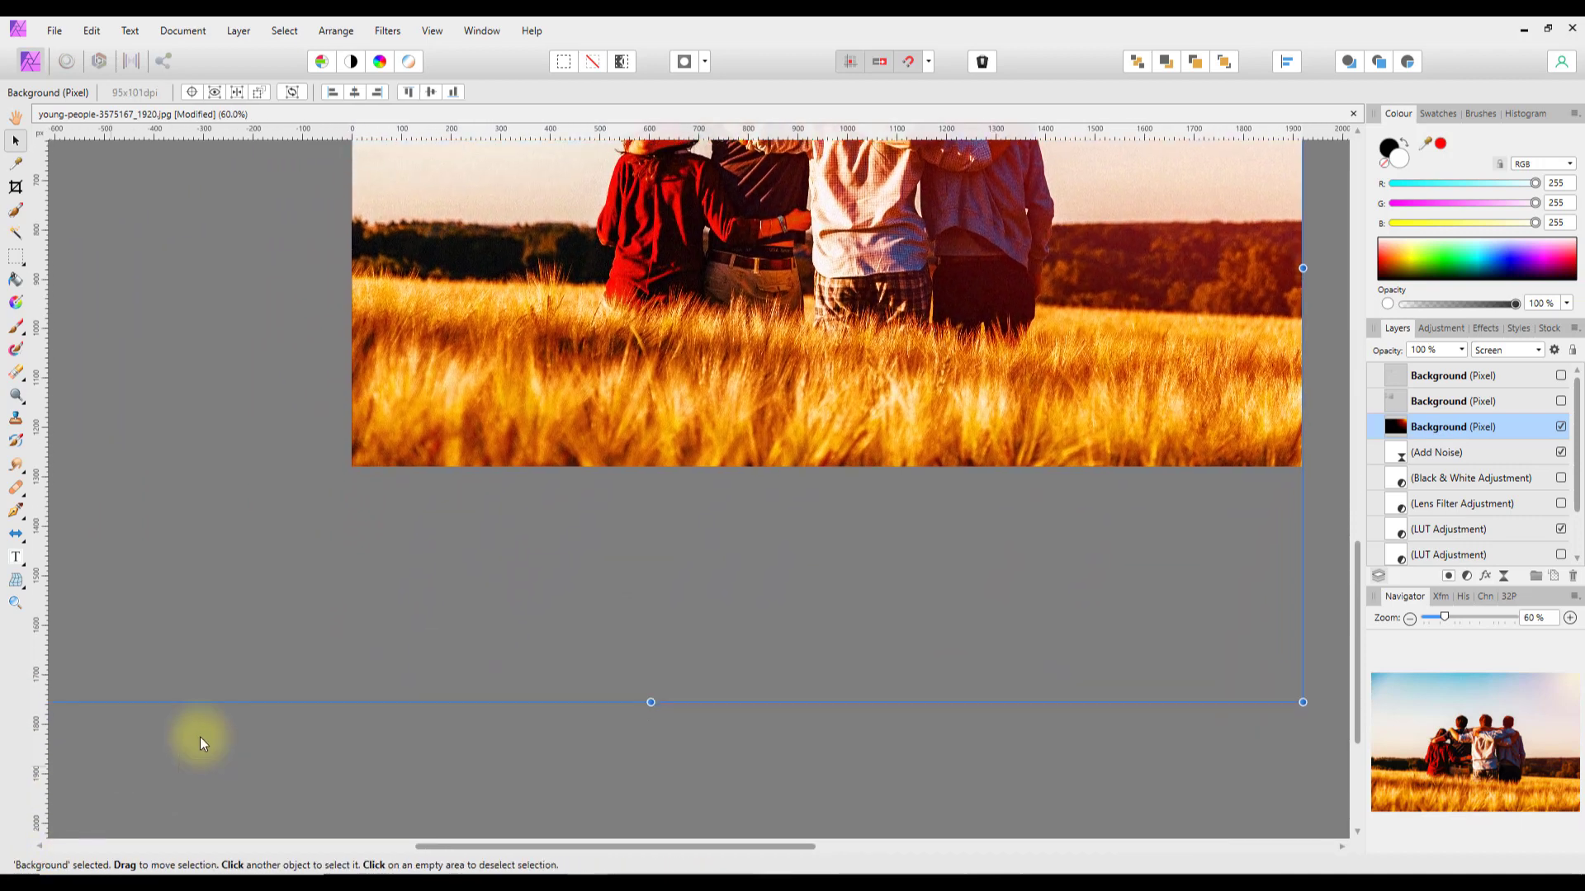
left_click_drag(1360, 577, 1401, 375)
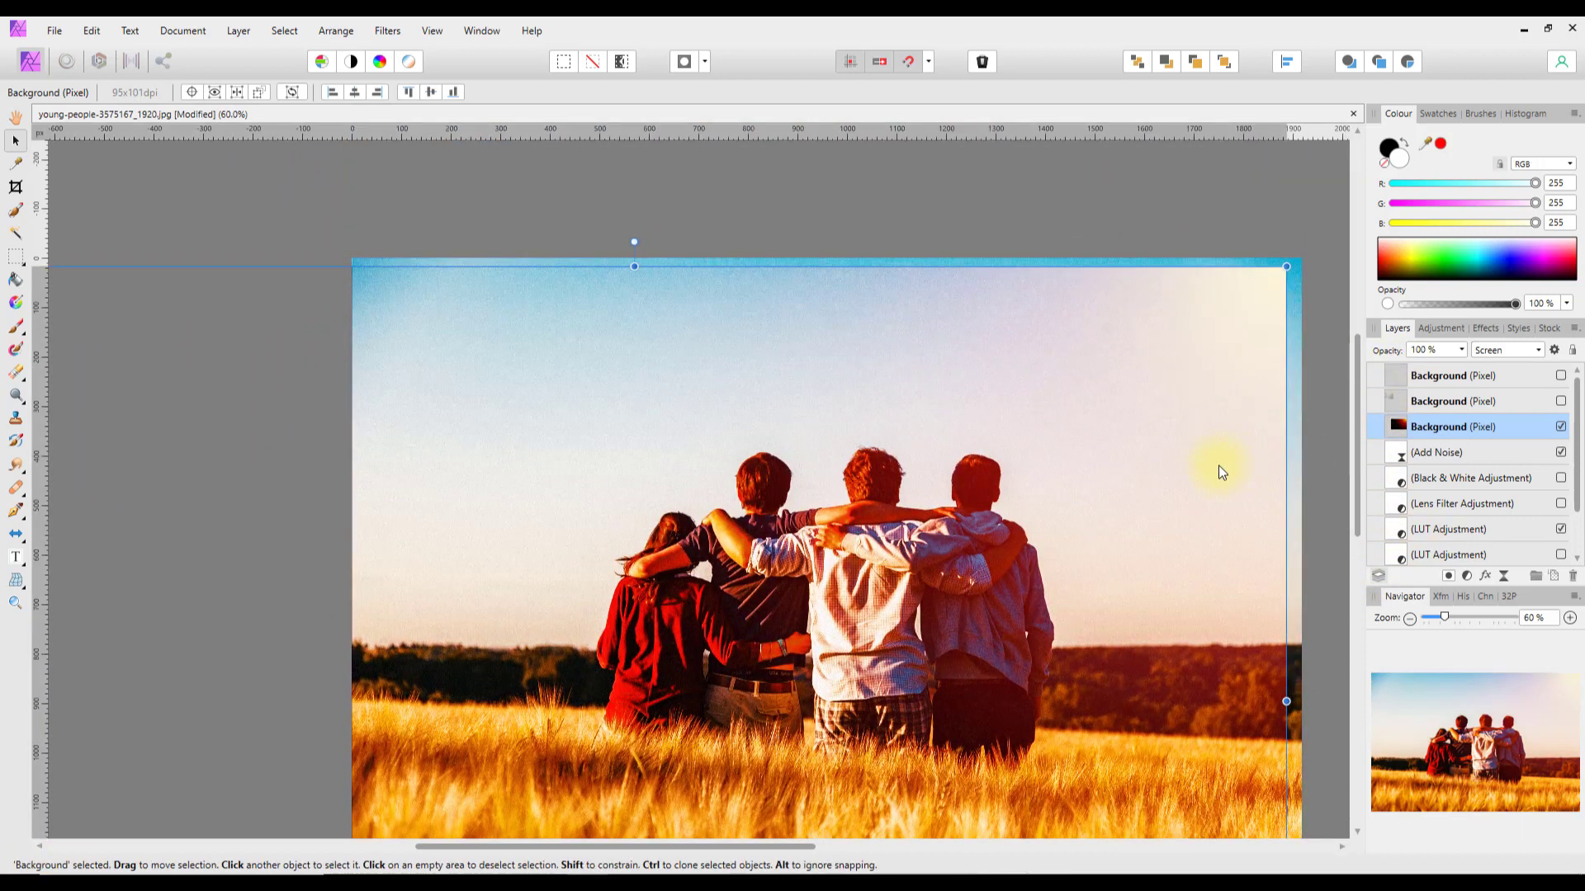
left_click_drag(1210, 468, 1233, 452)
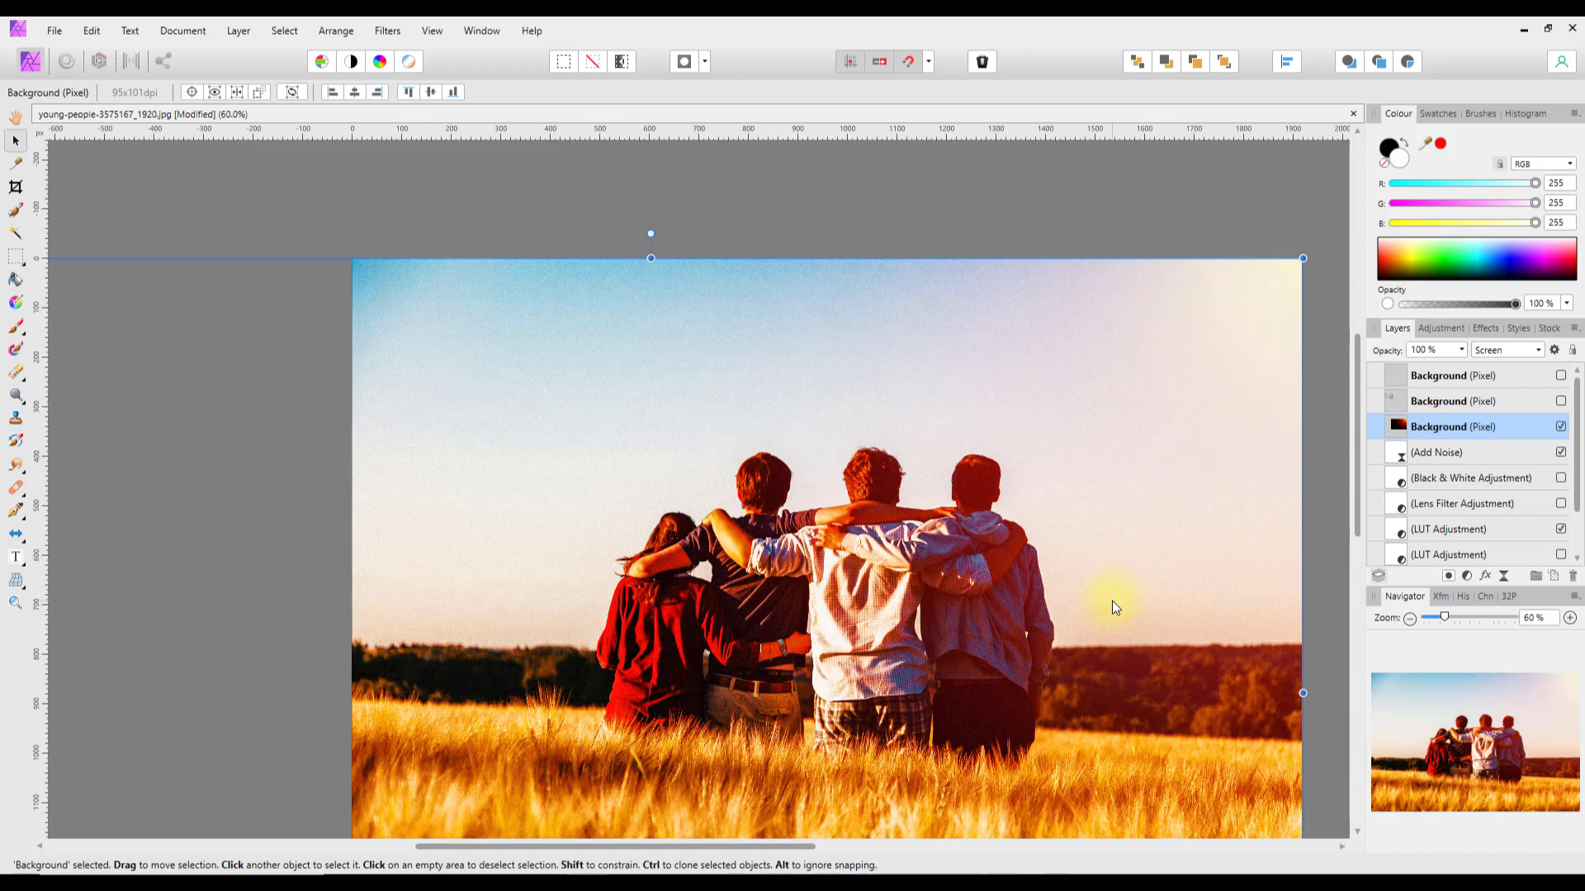
key("ctrl+0")
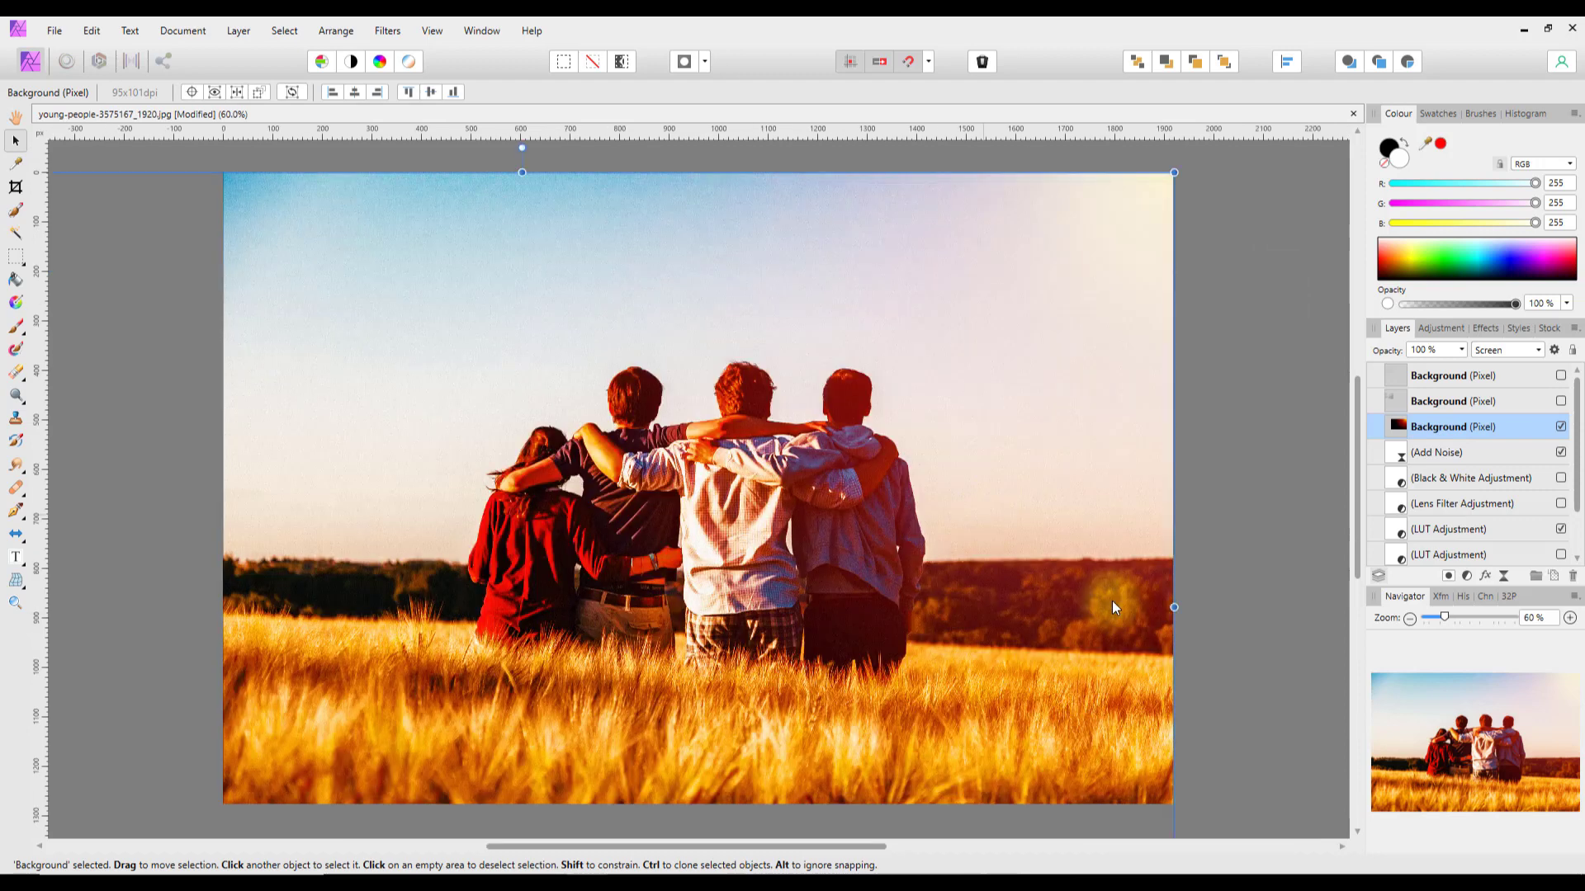
Make the Soft Light Background texture layer visible and reposition it so it extends past every edge of the photo
left_click(1504, 402)
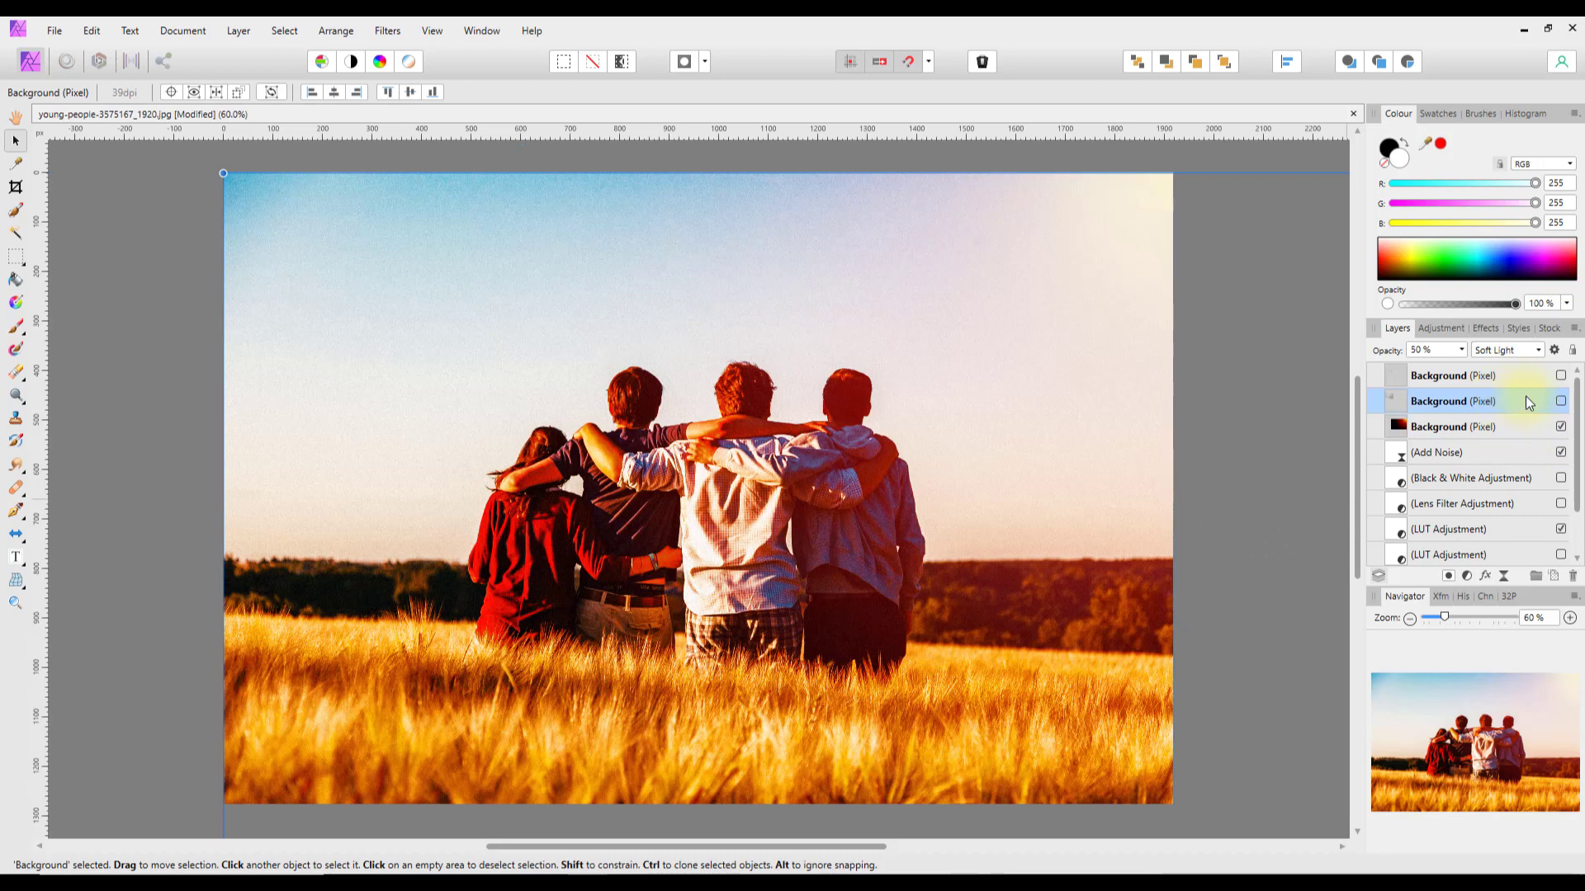
left_click(1560, 402)
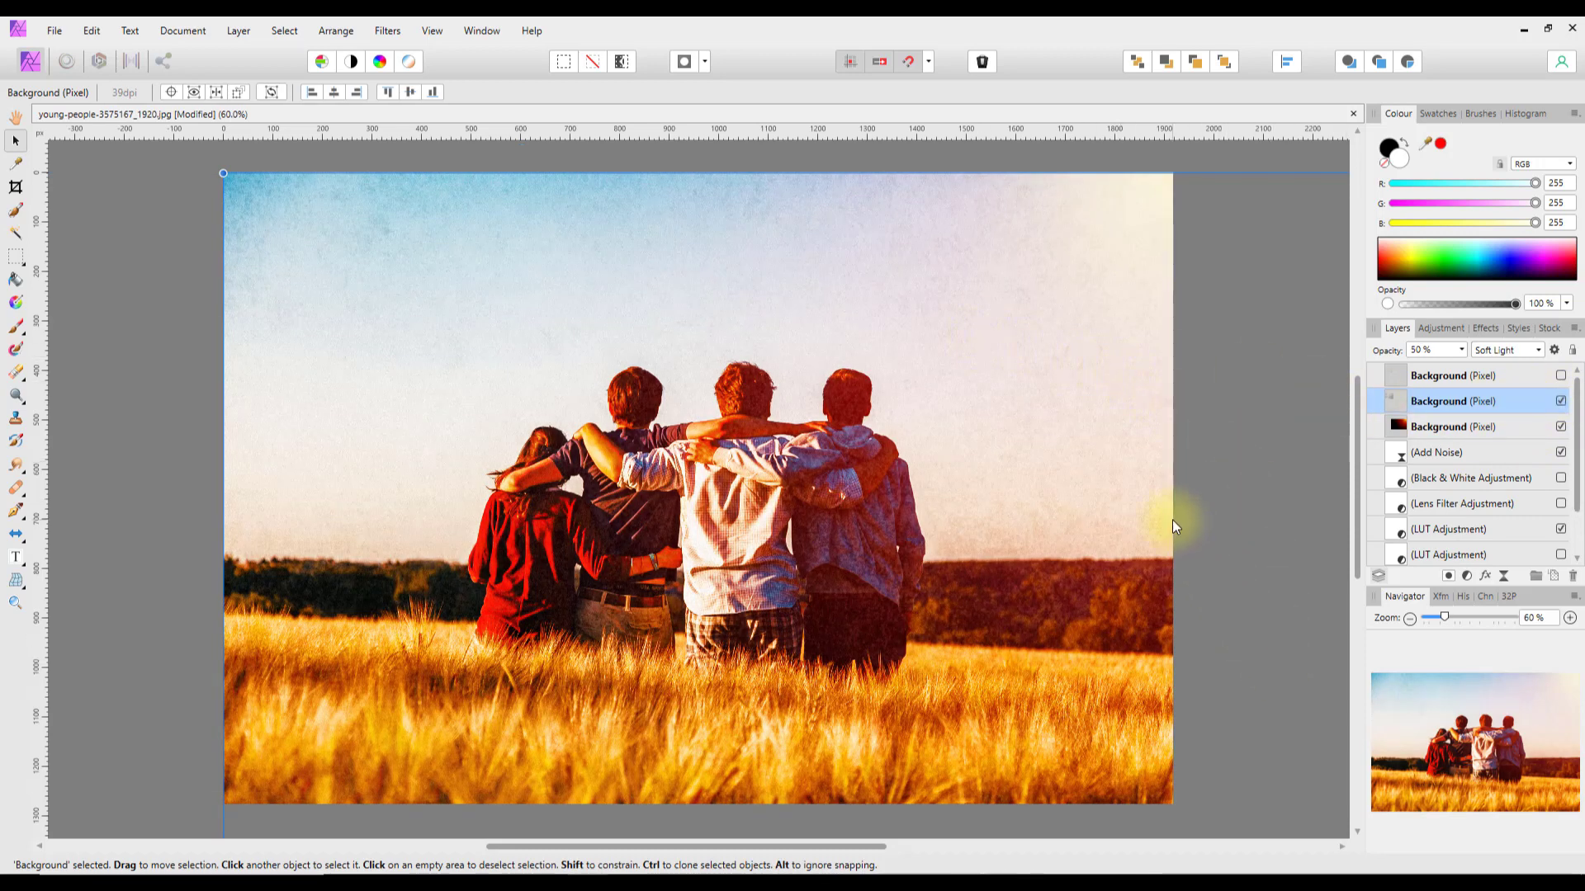
scroll(1172, 519, "down", 4)
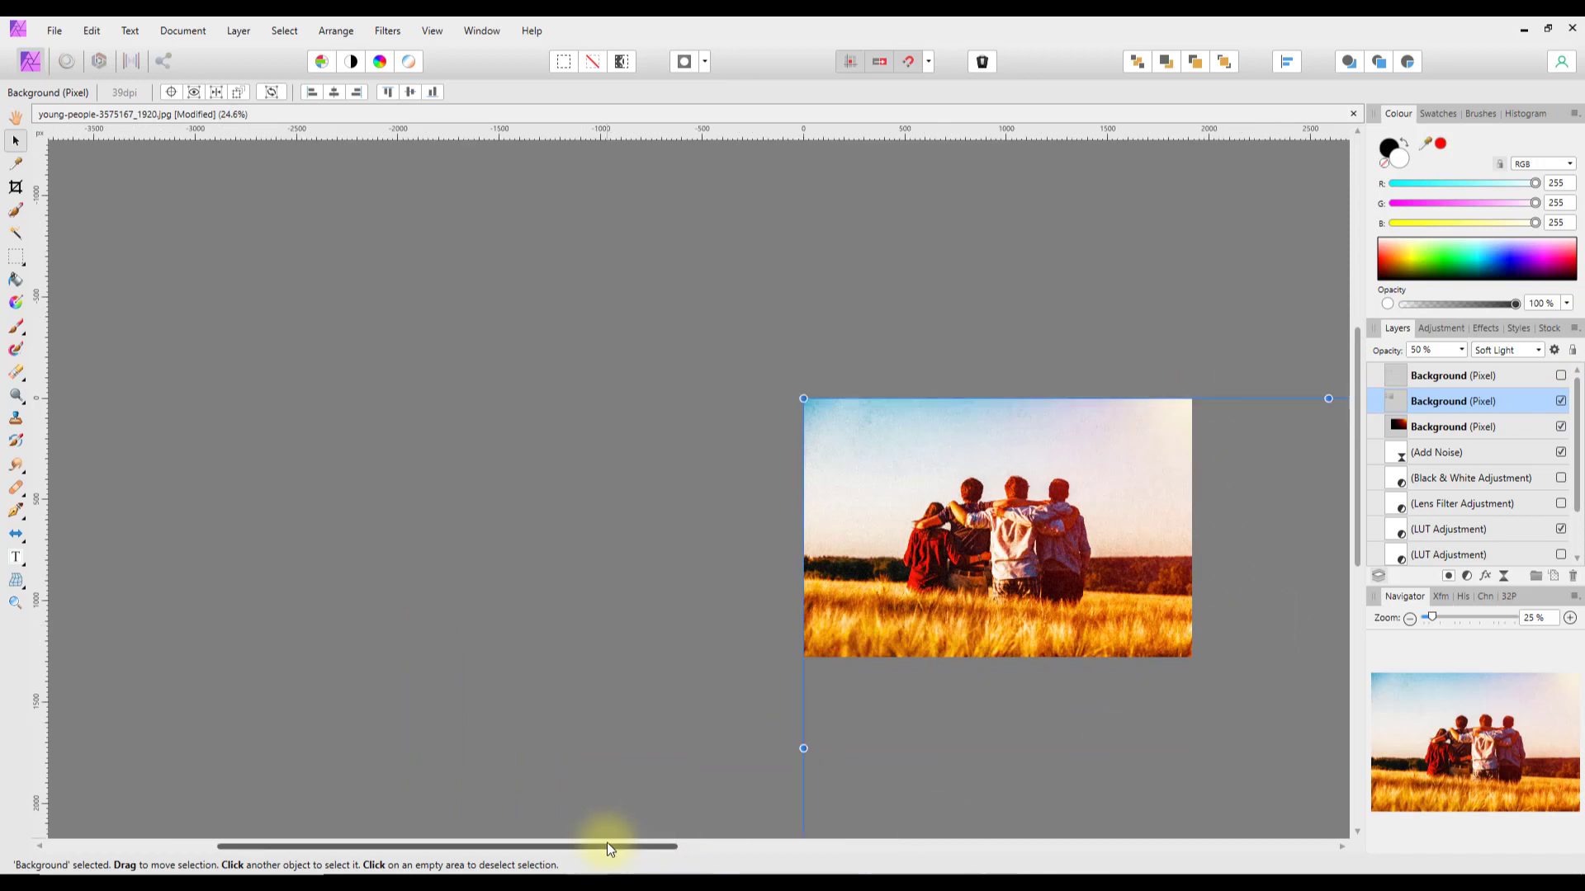
left_click_drag(607, 846, 709, 666)
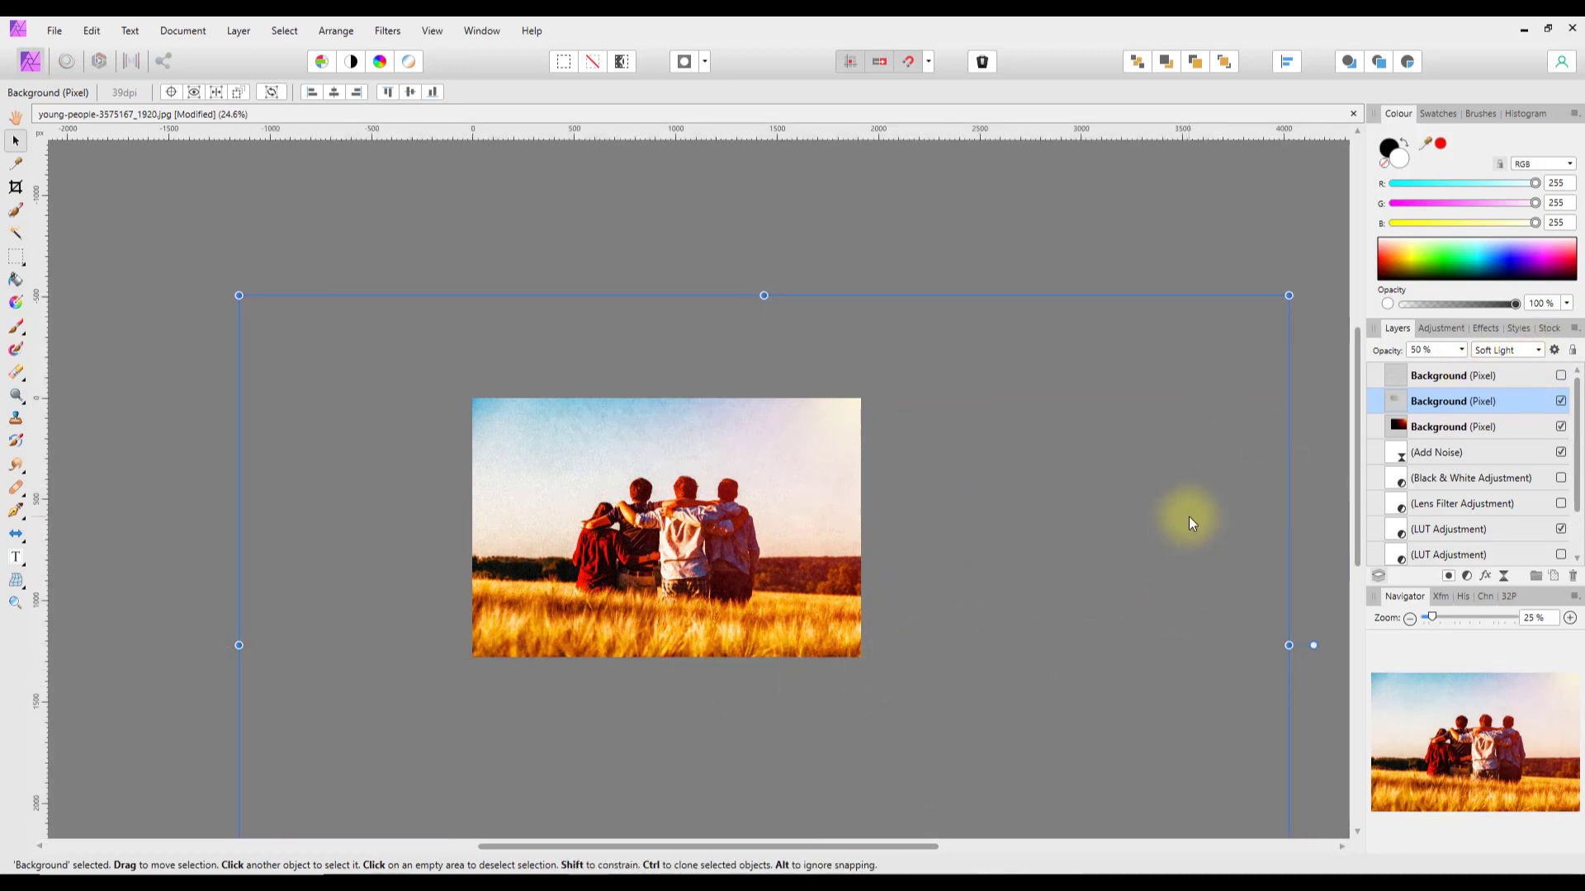
key("ctrl+0")
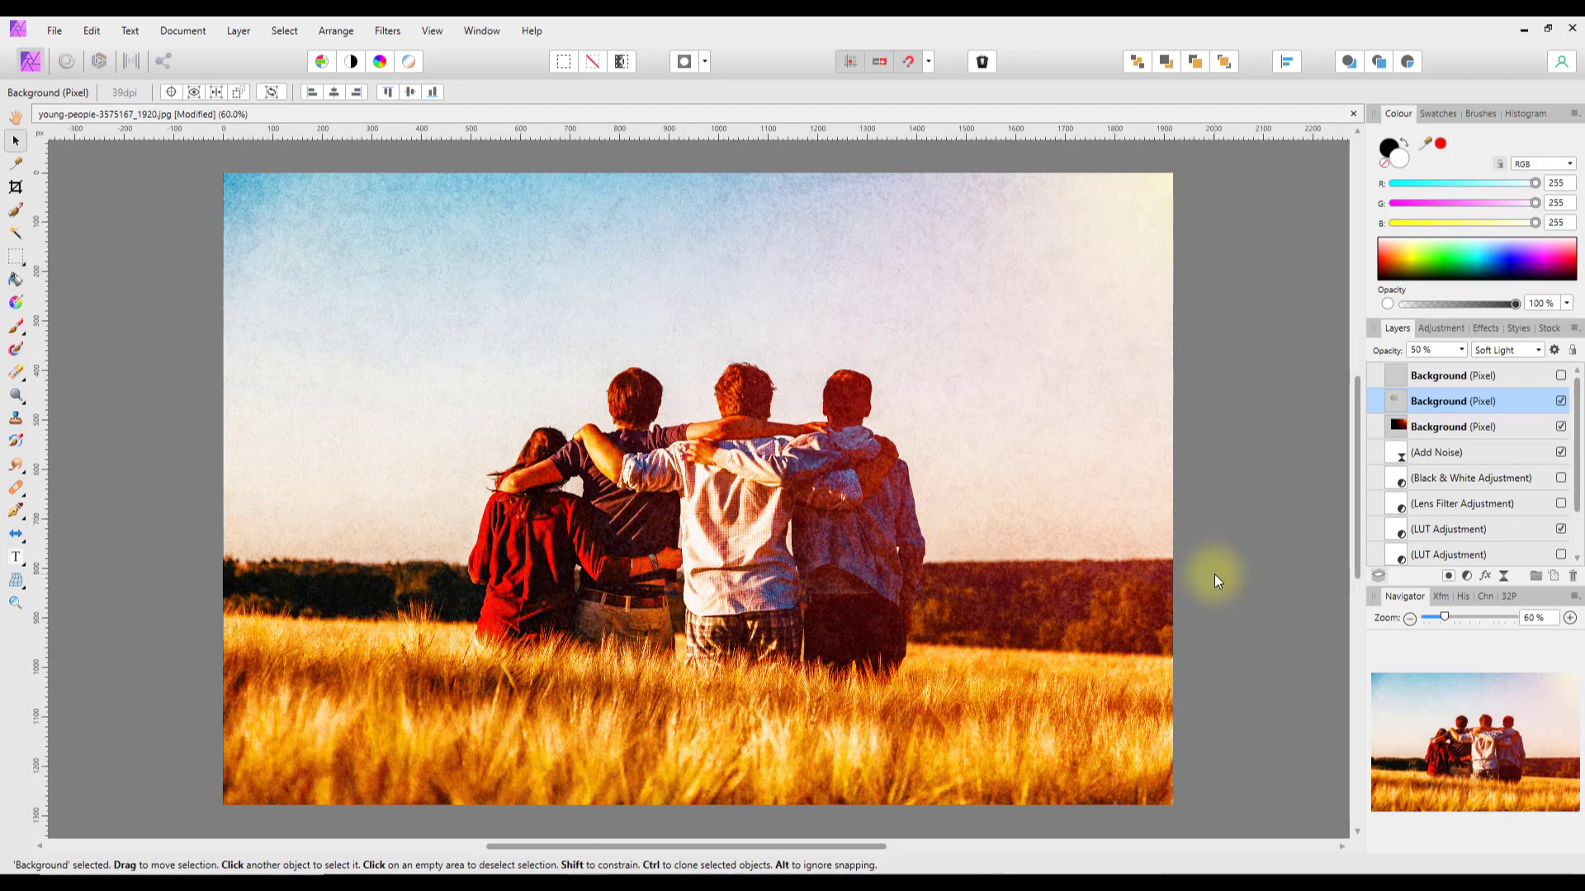
Set the Soft Light Background layer's opacity to 35% and make the topmost Background layer visible
left_click(1461, 350)
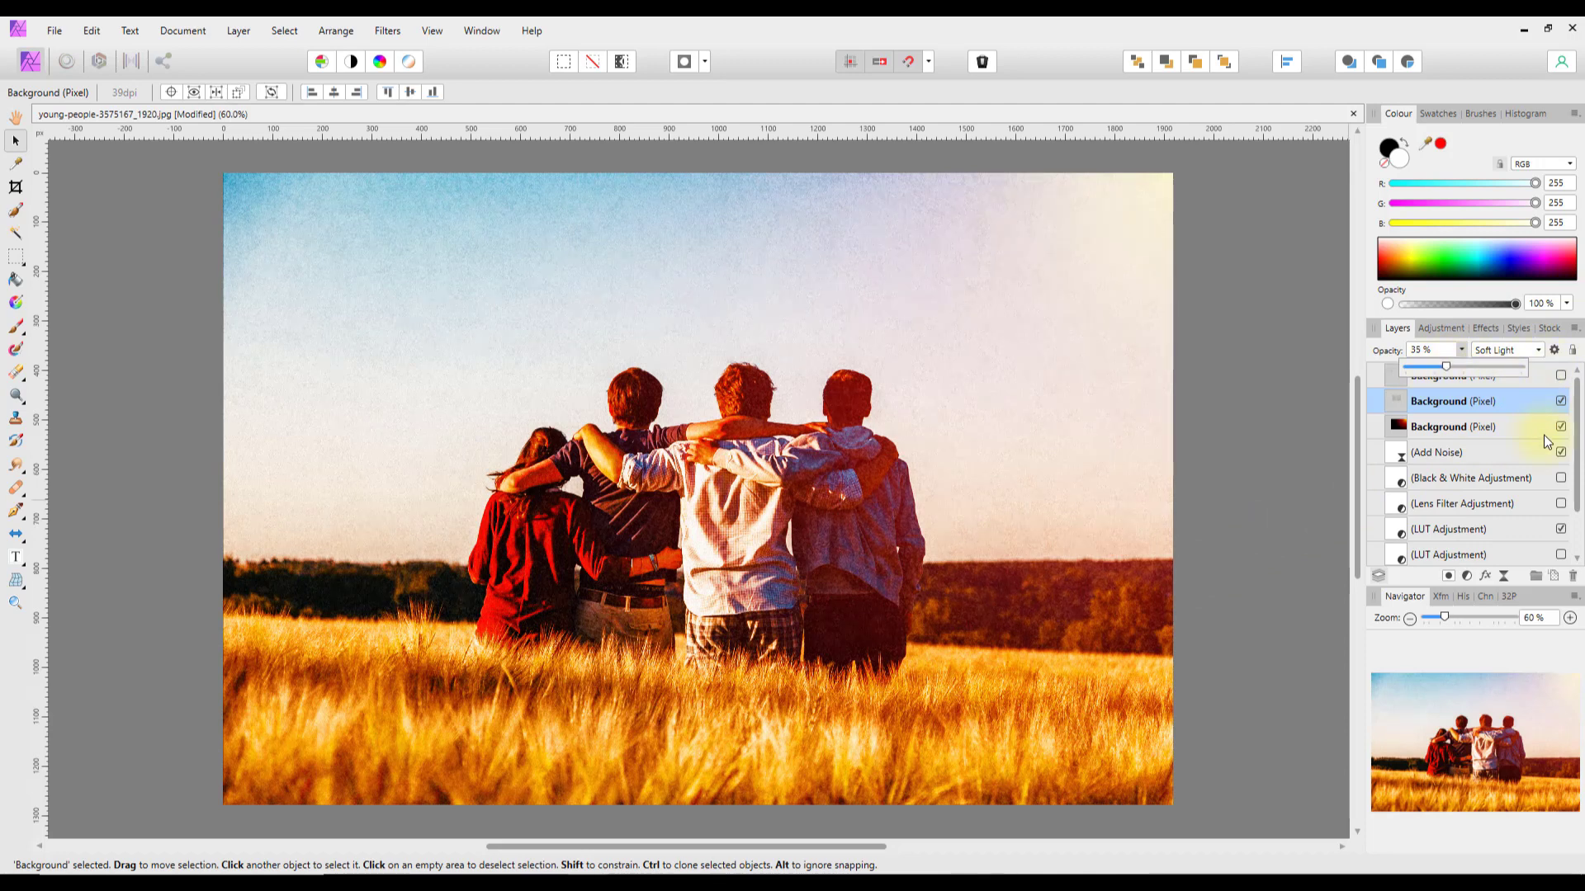
left_click(1578, 397)
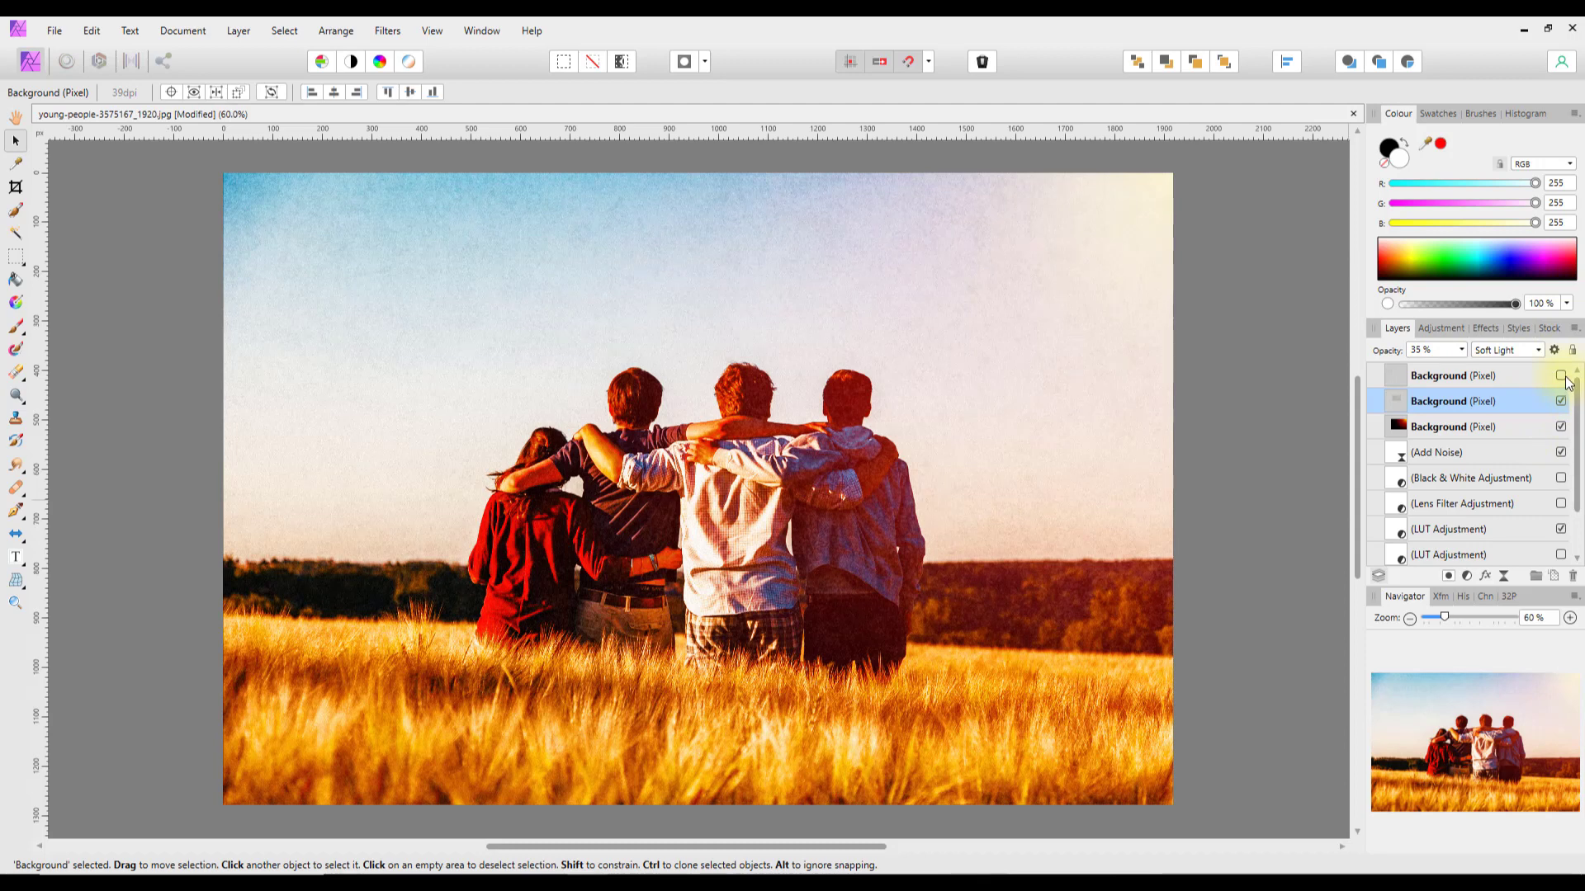
left_click(1562, 377)
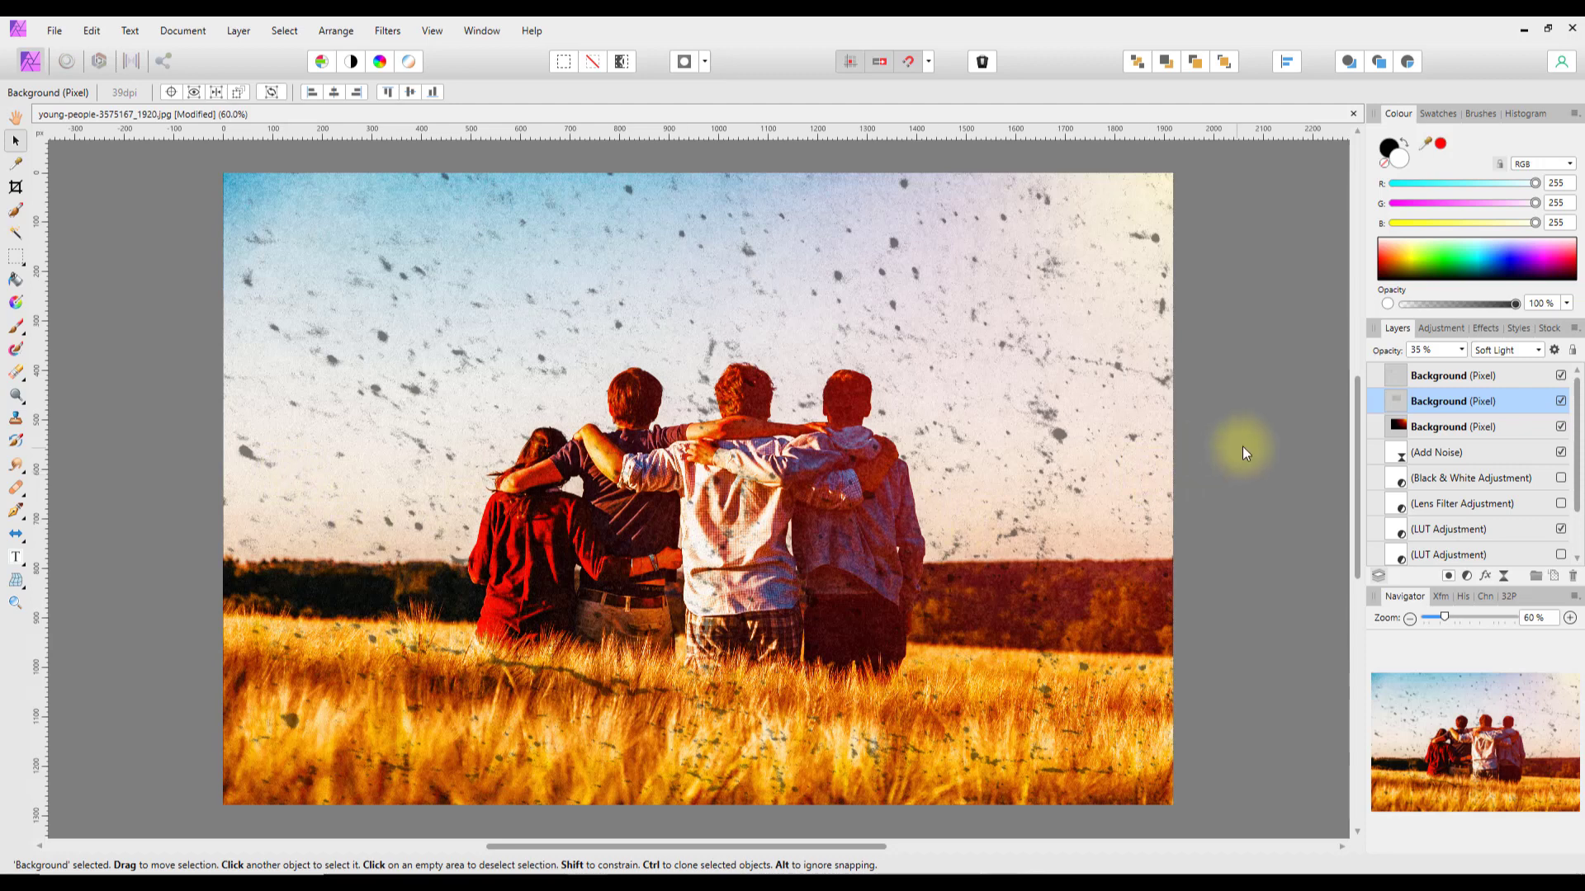
Set the Soft Light Background layer's opacity to 25%
left_click(1462, 350)
left_click_drag(1429, 368, 1428, 368)
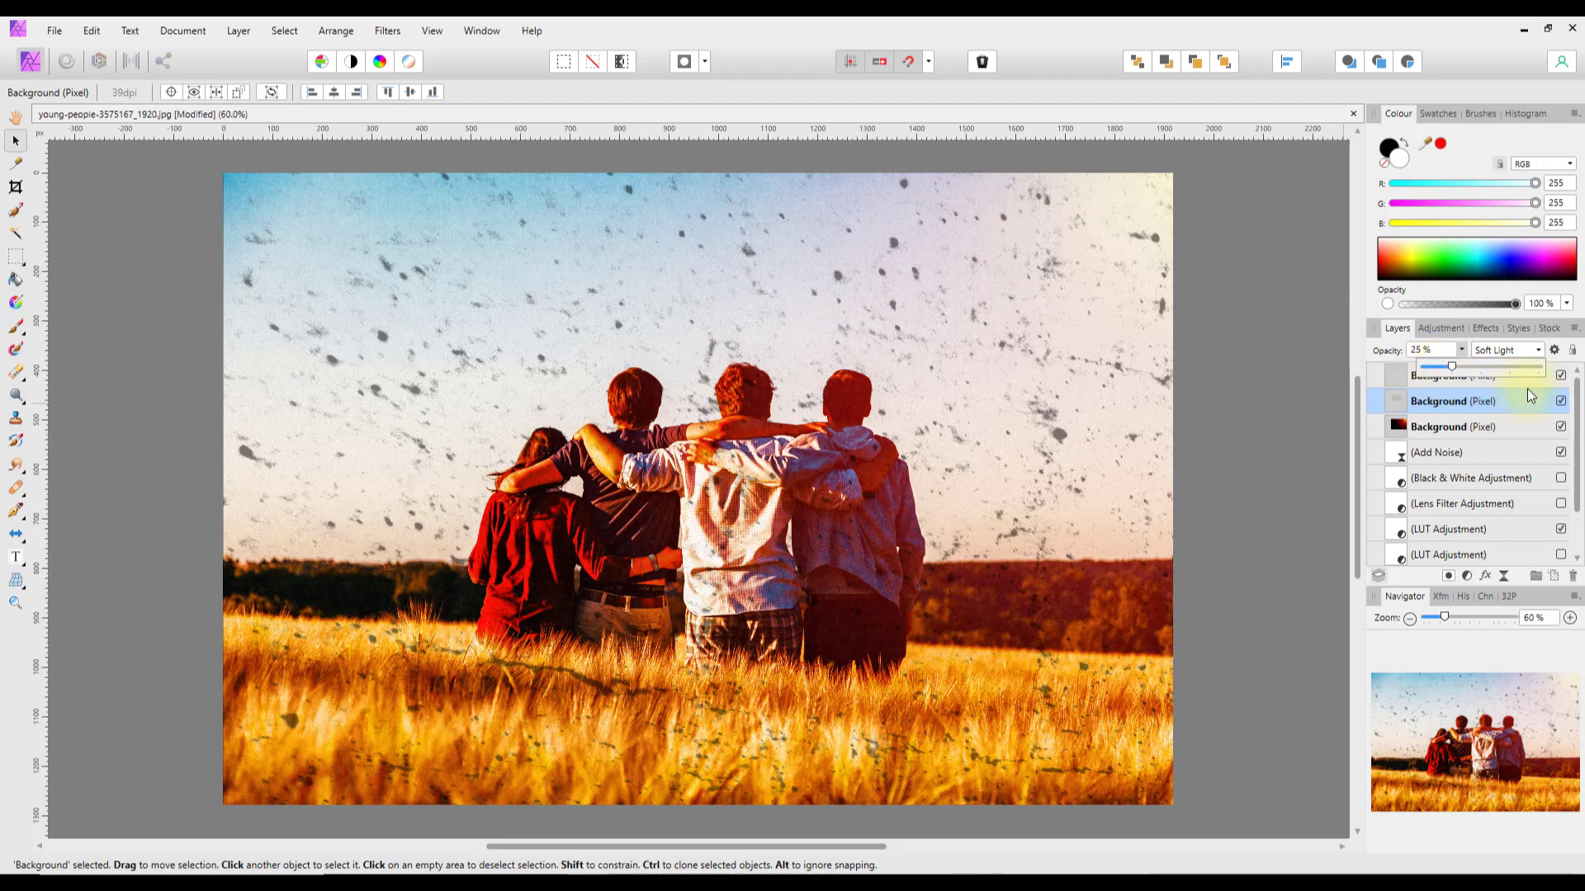
Set the topmost Background layer's opacity to 9% and the Soft Light Background layer's opacity to 36%
left_click(1508, 380)
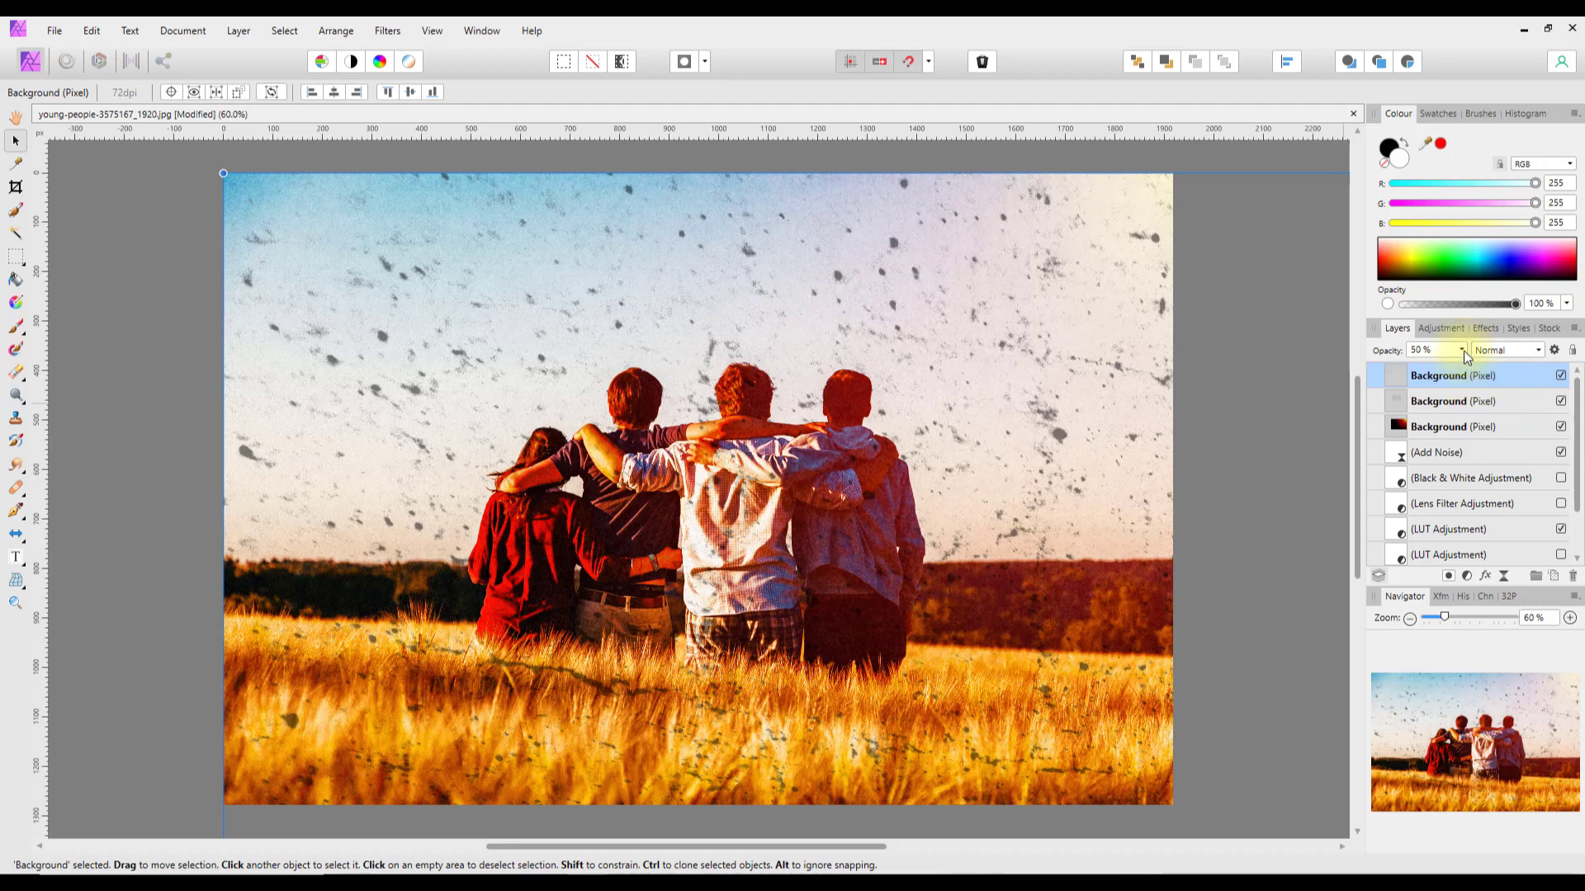
left_click(1462, 350)
left_click_drag(1462, 368, 1418, 374)
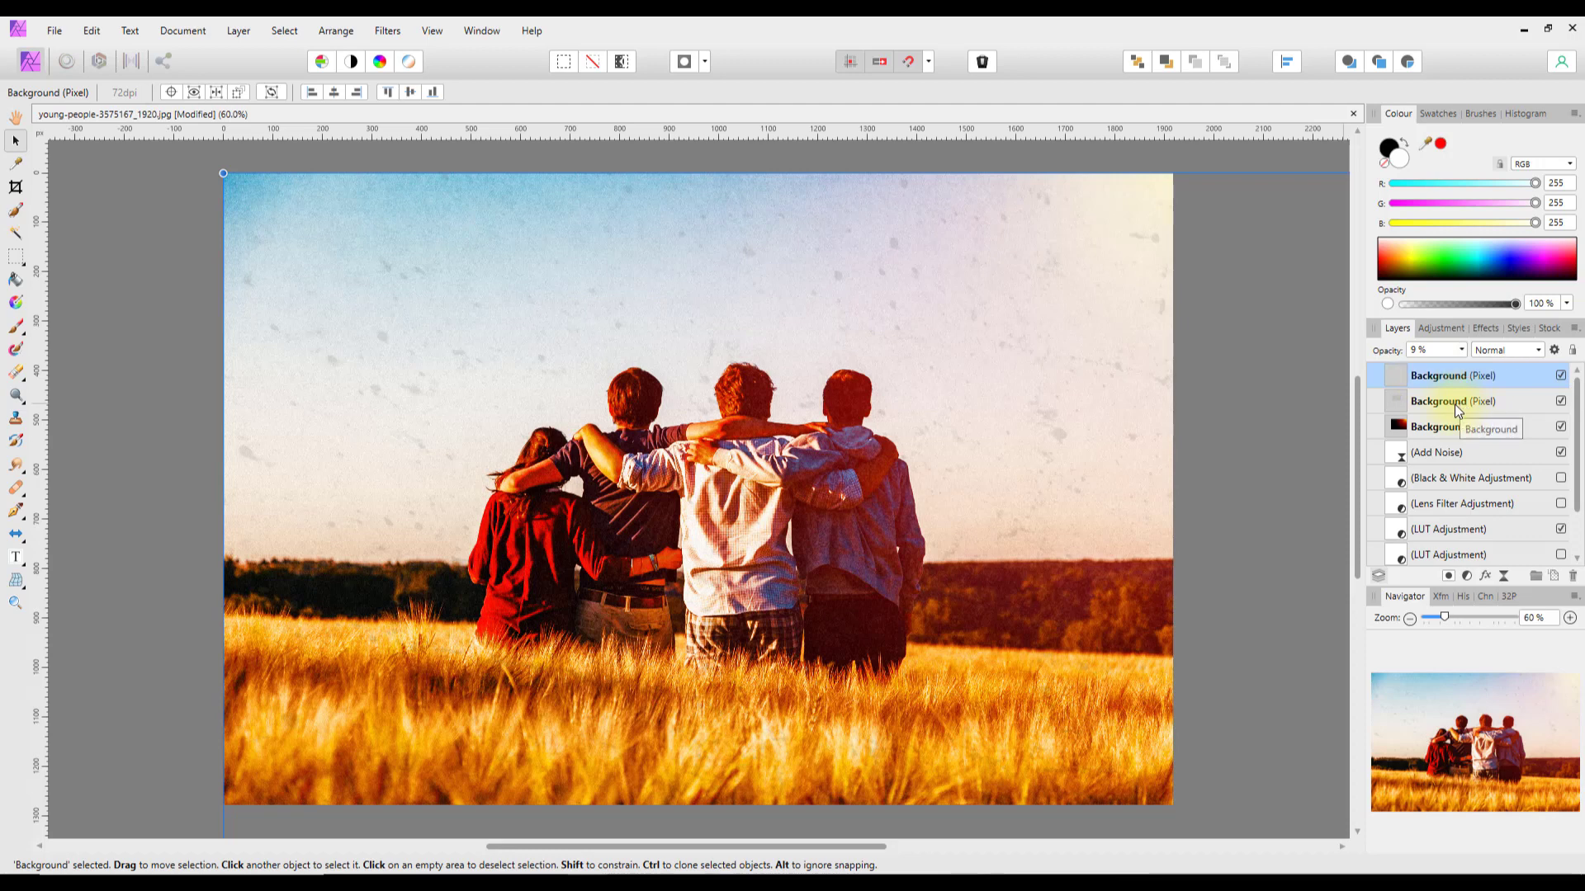
left_click(1425, 403)
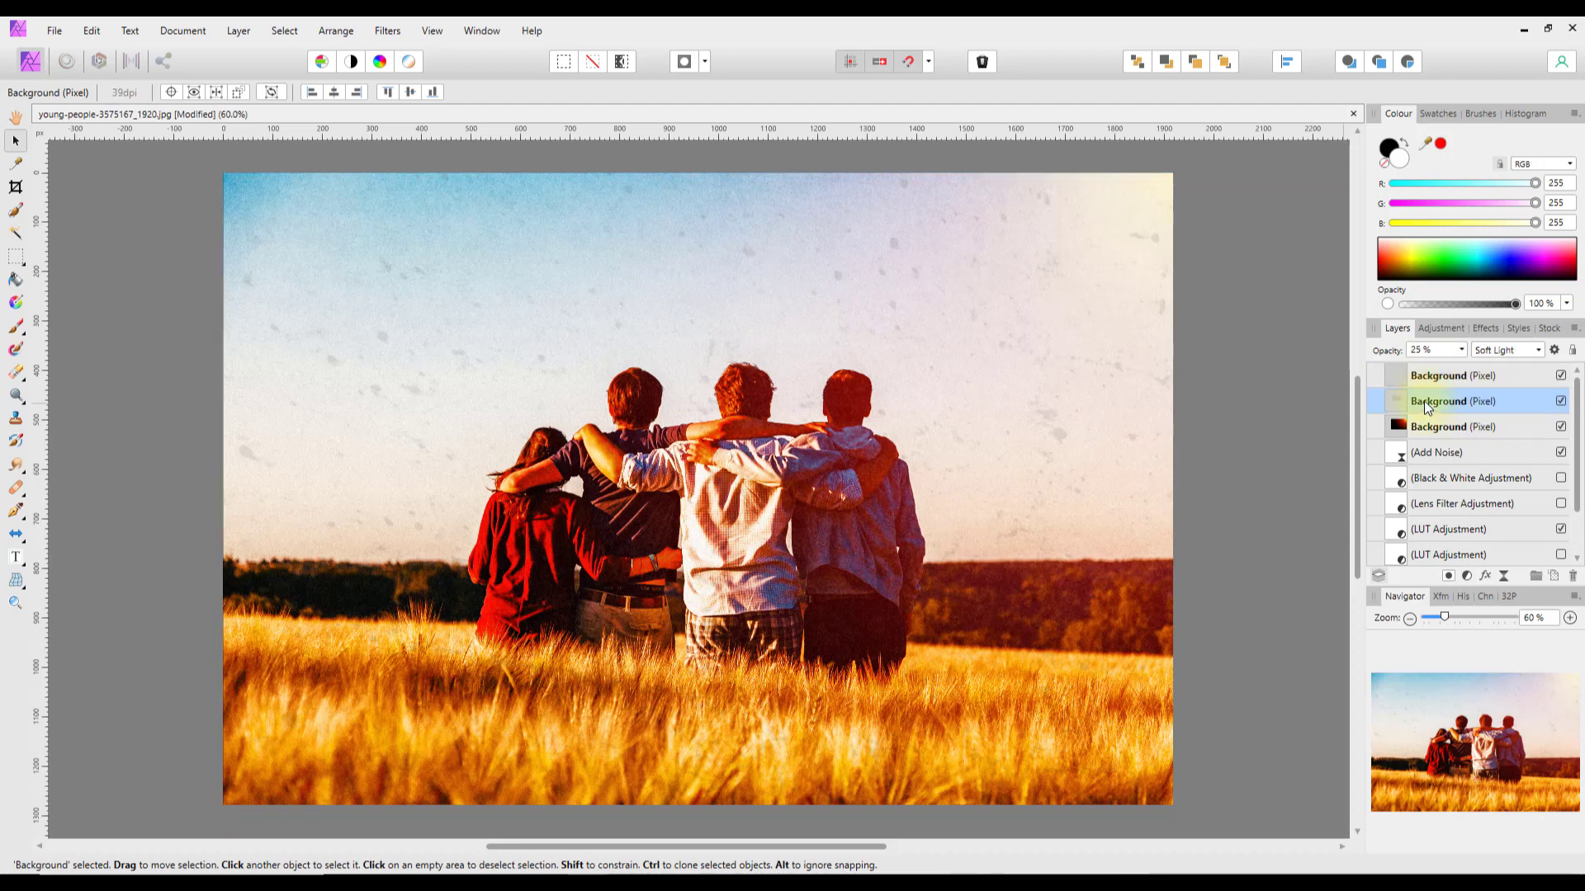
left_click(1462, 351)
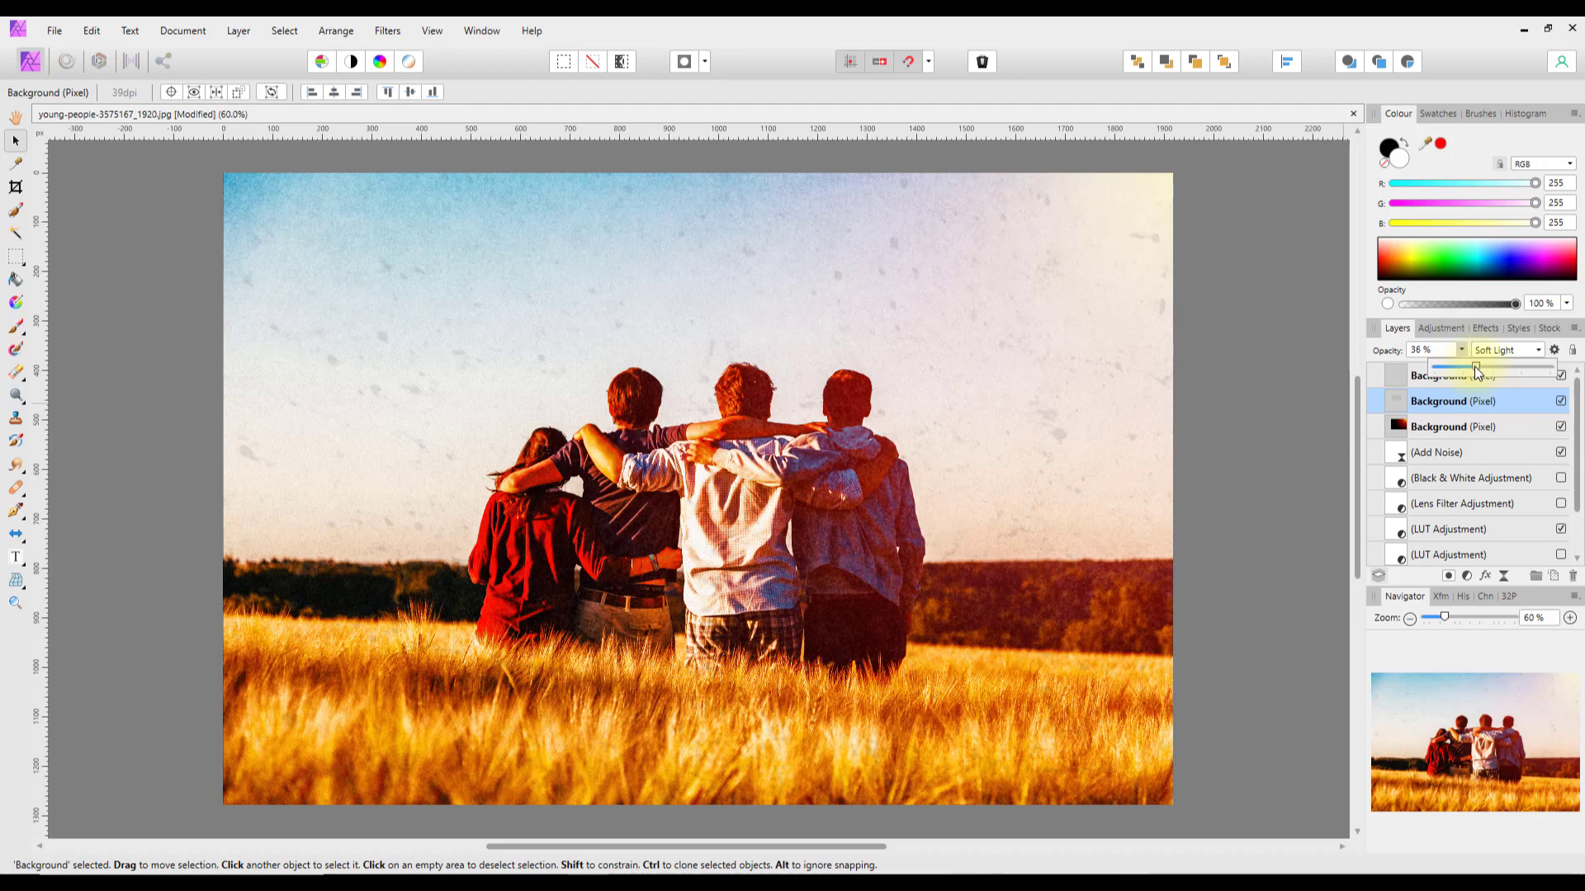
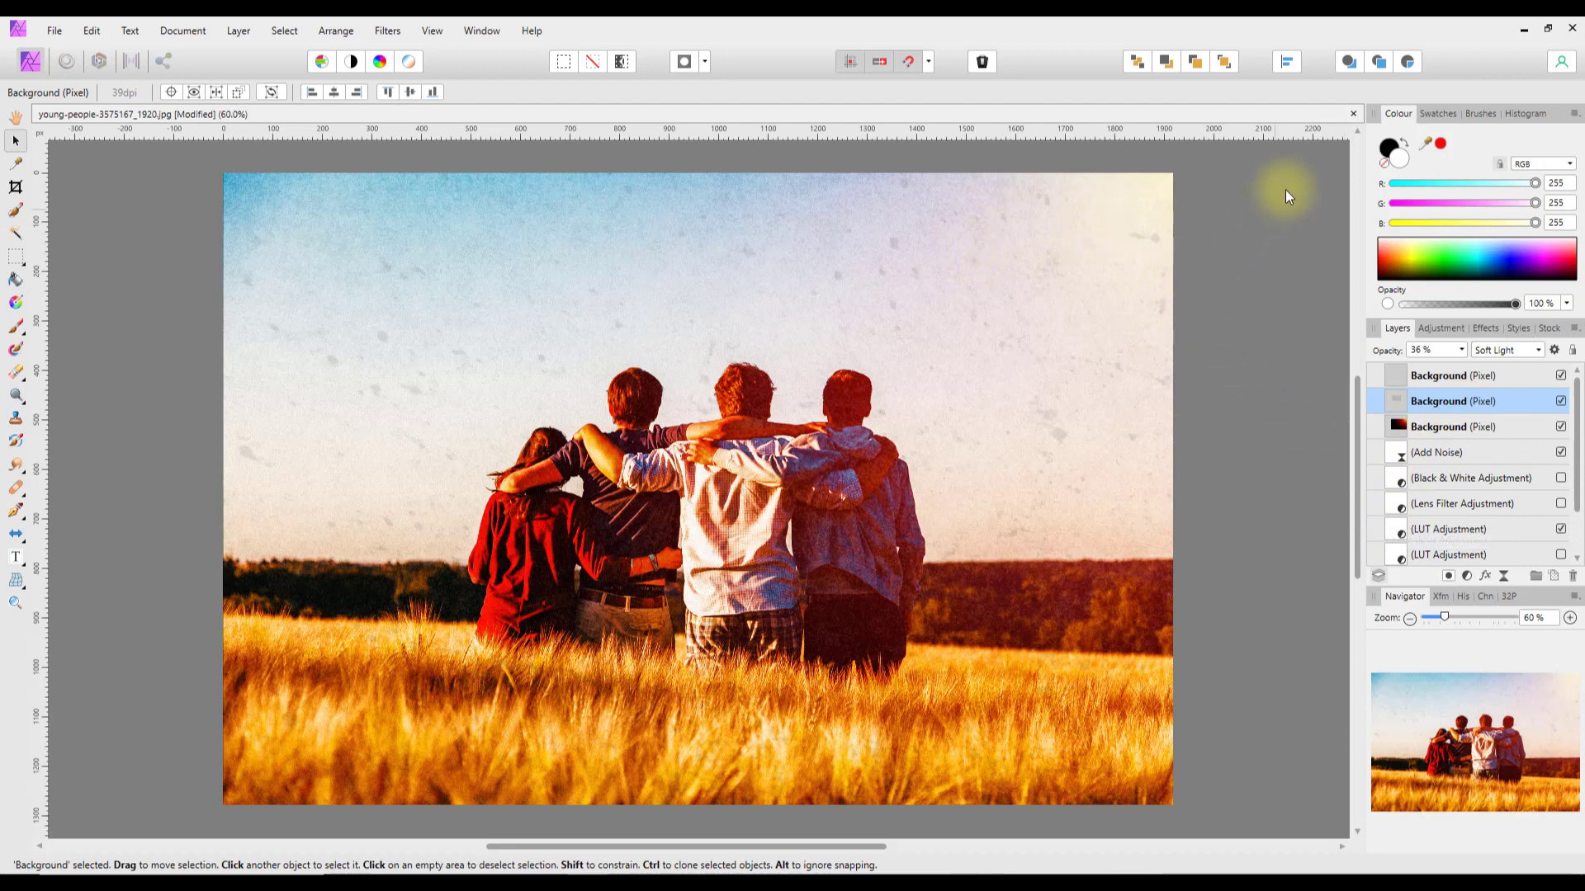
Close the current photo without saving its changes and open the recent file woman-3075743_1920.jpg
left_click(1354, 114)
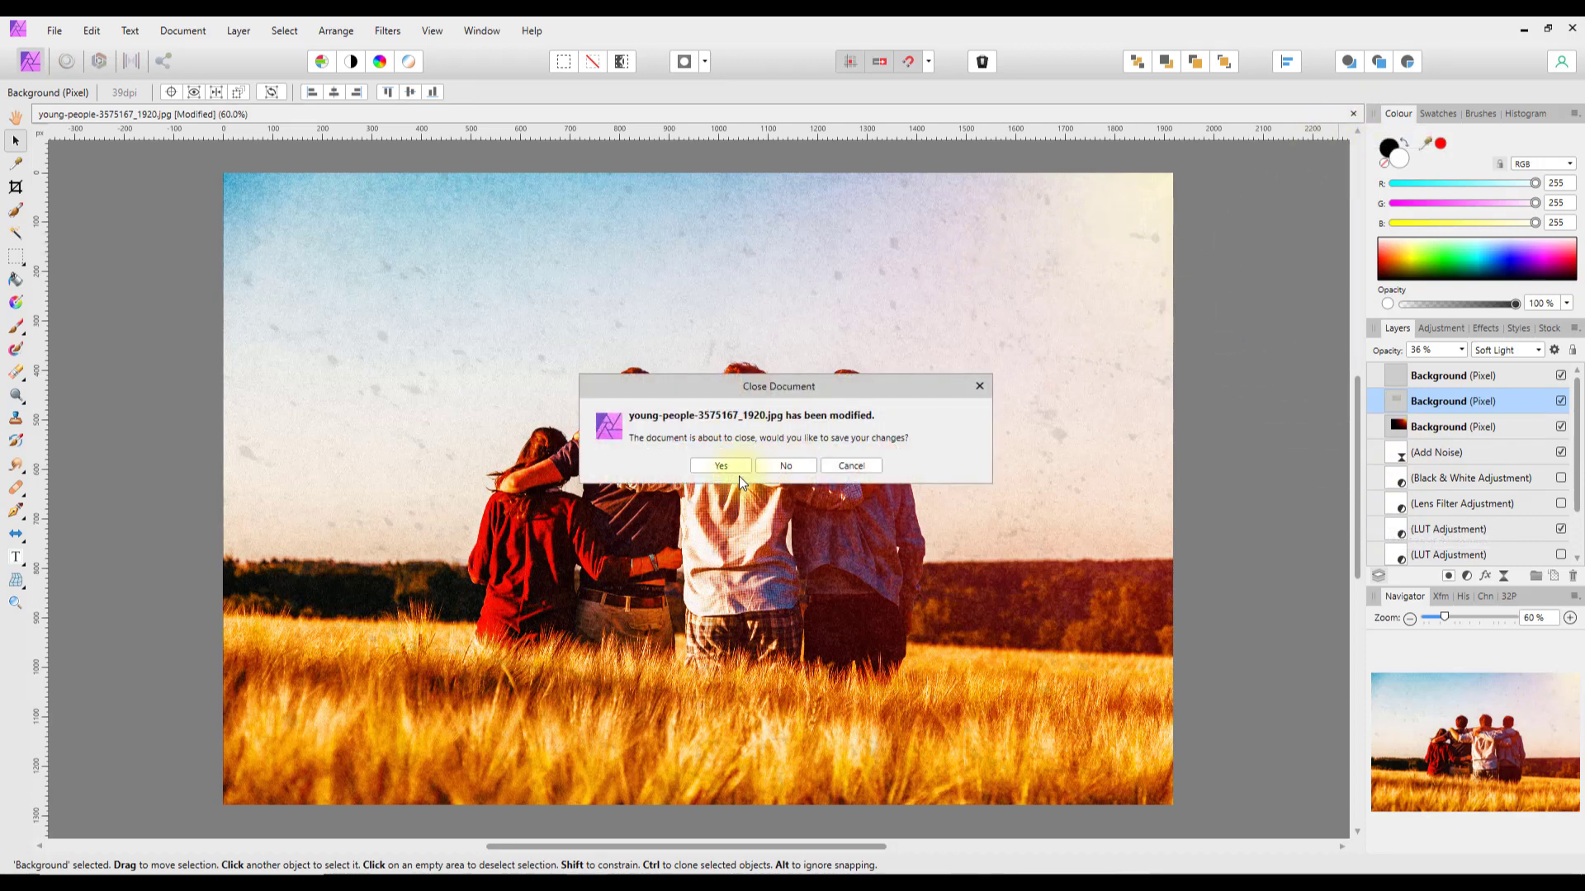
left_click(796, 464)
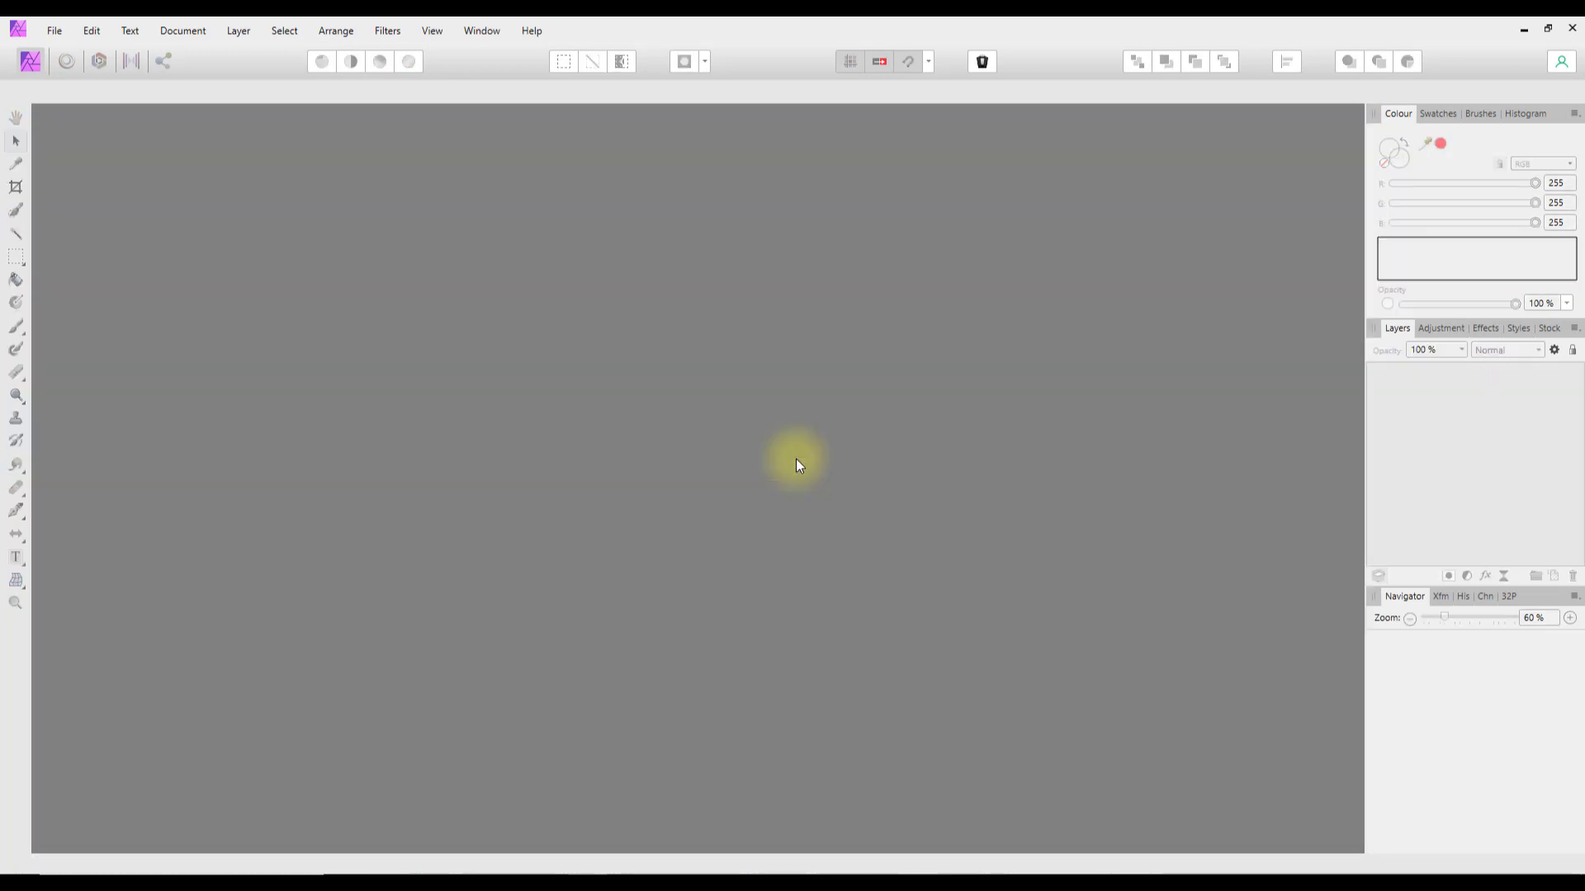
left_click(58, 30)
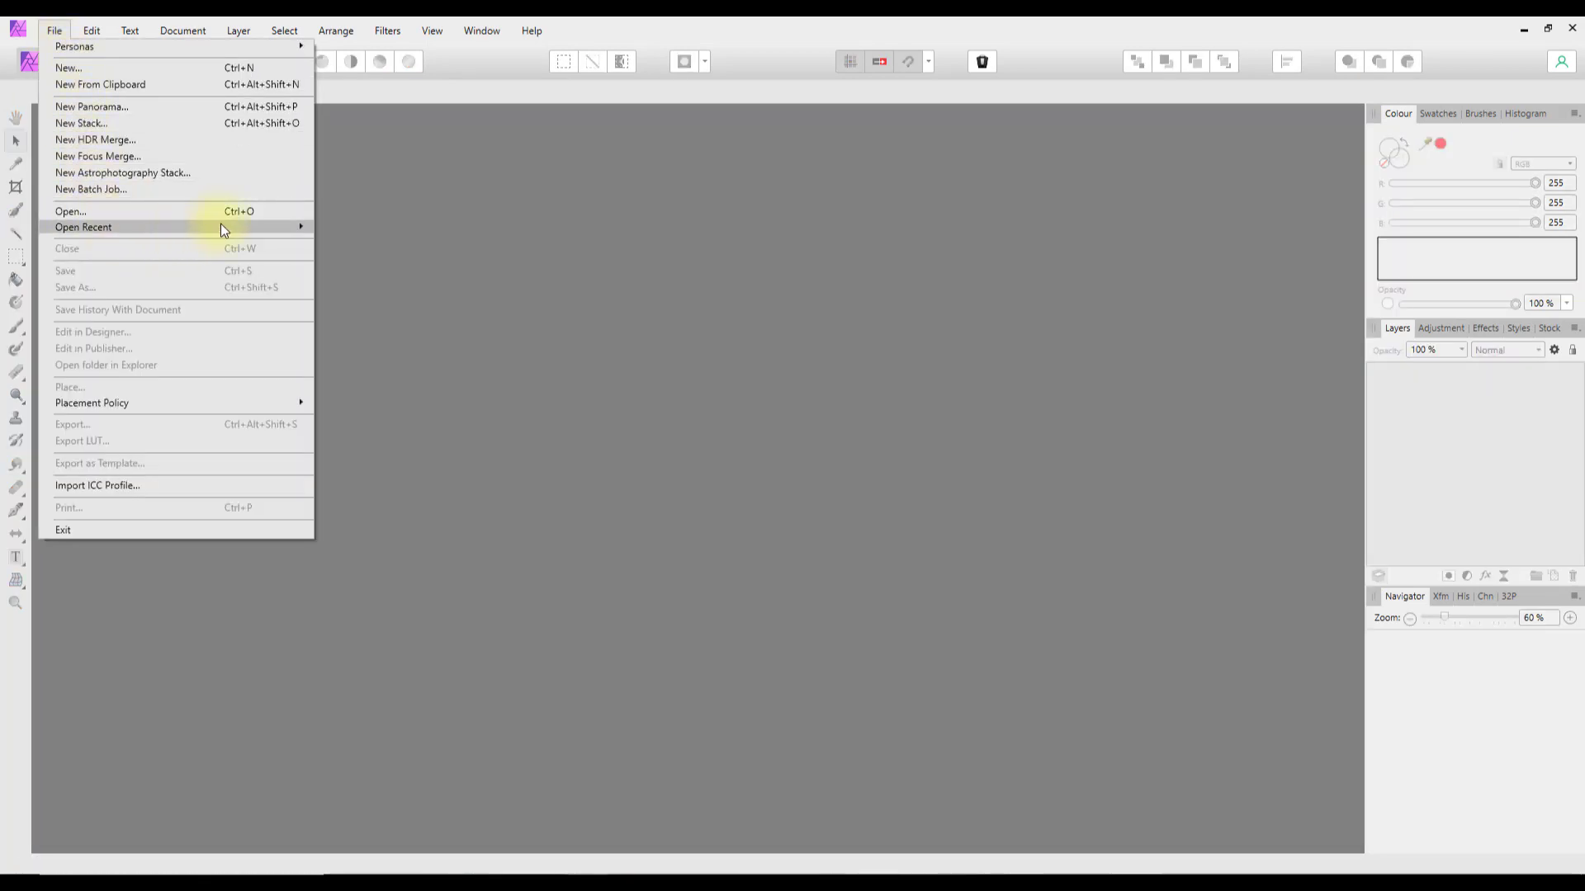
mouse_move(231, 225)
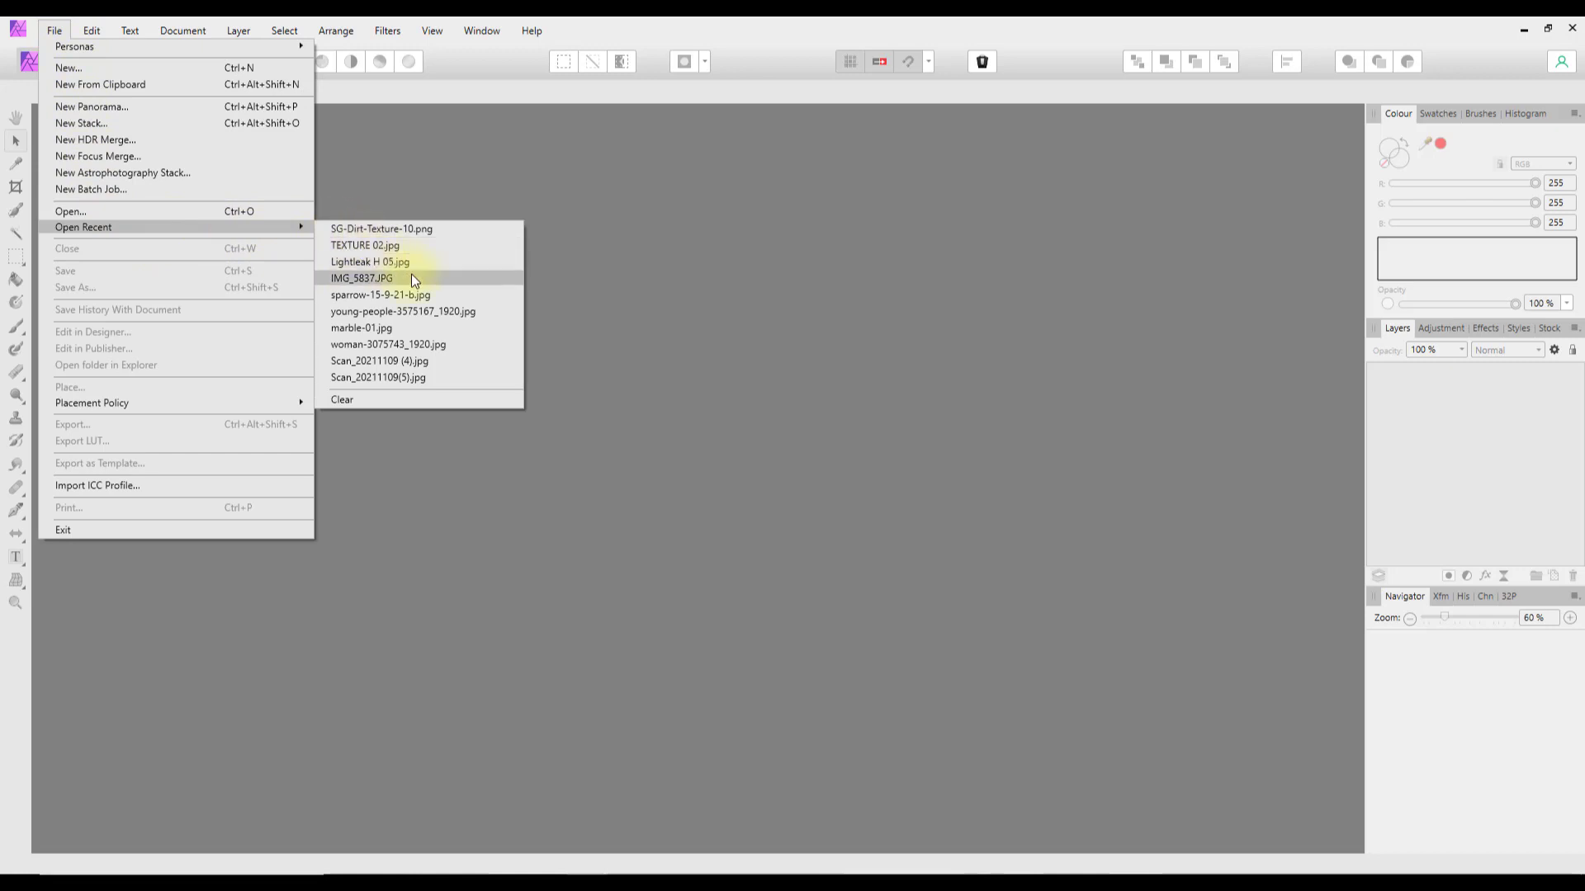
left_click(406, 345)
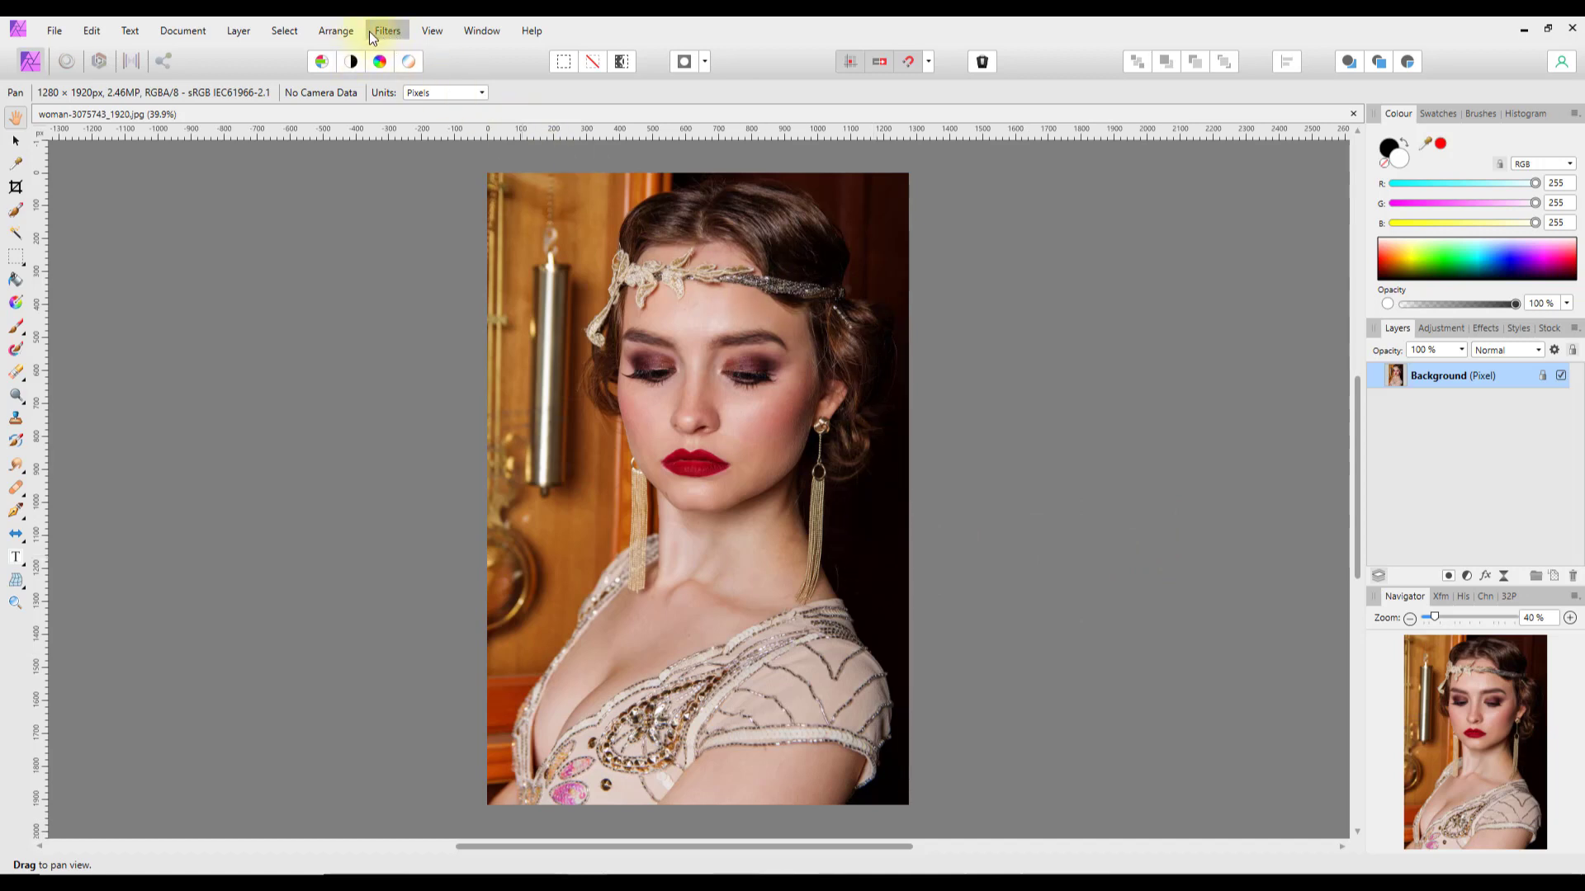
Show the Library panel and apply the Vintage Film Look 2 macro to the portrait
left_click(433, 31)
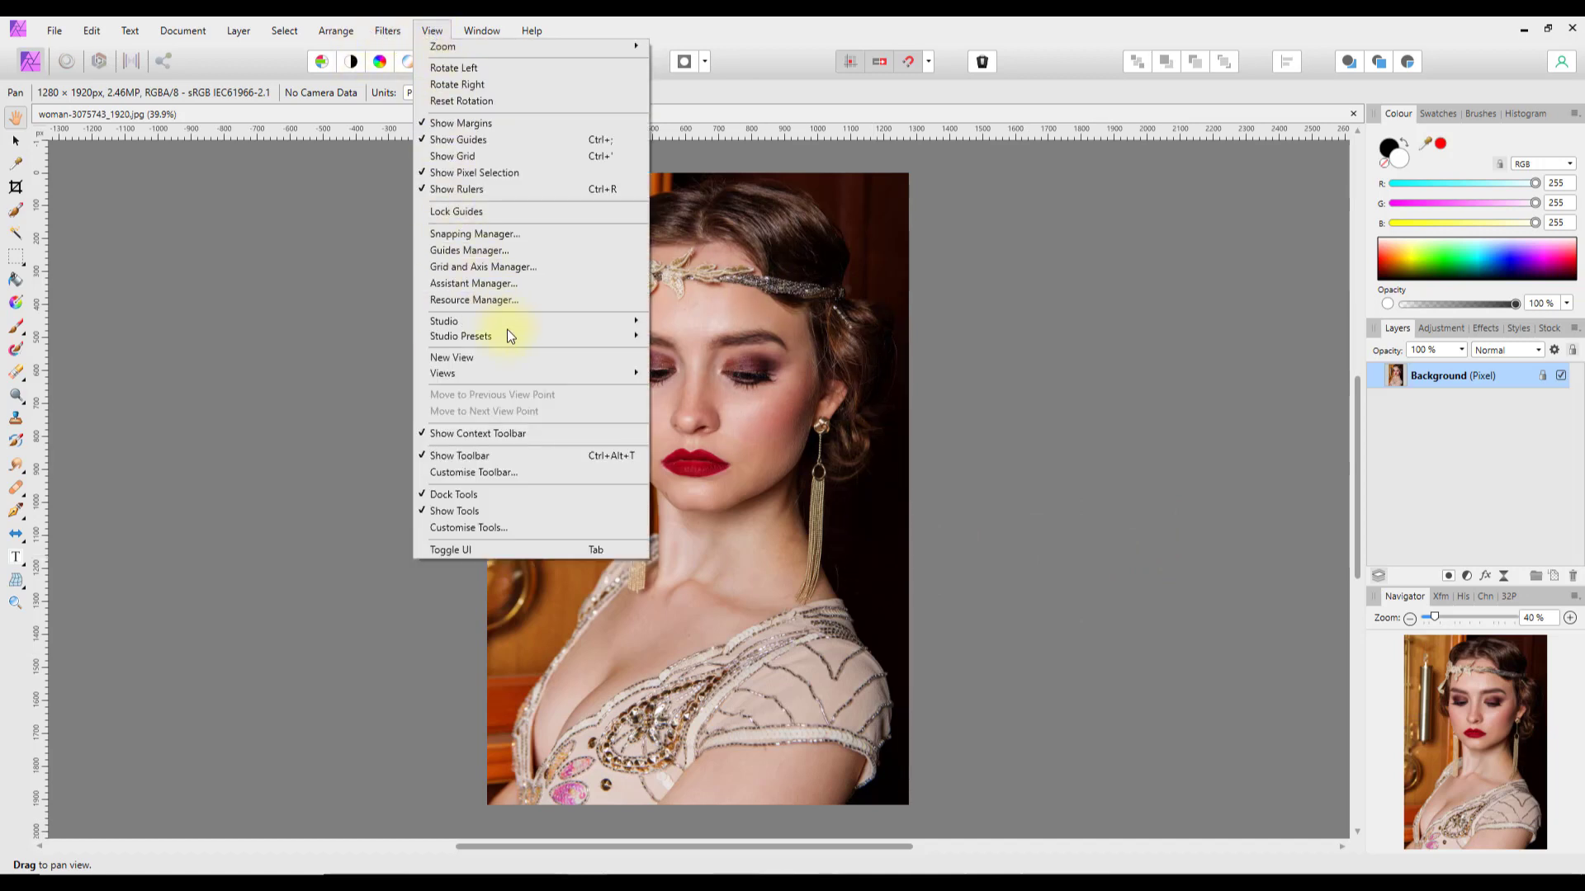
mouse_move(517, 333)
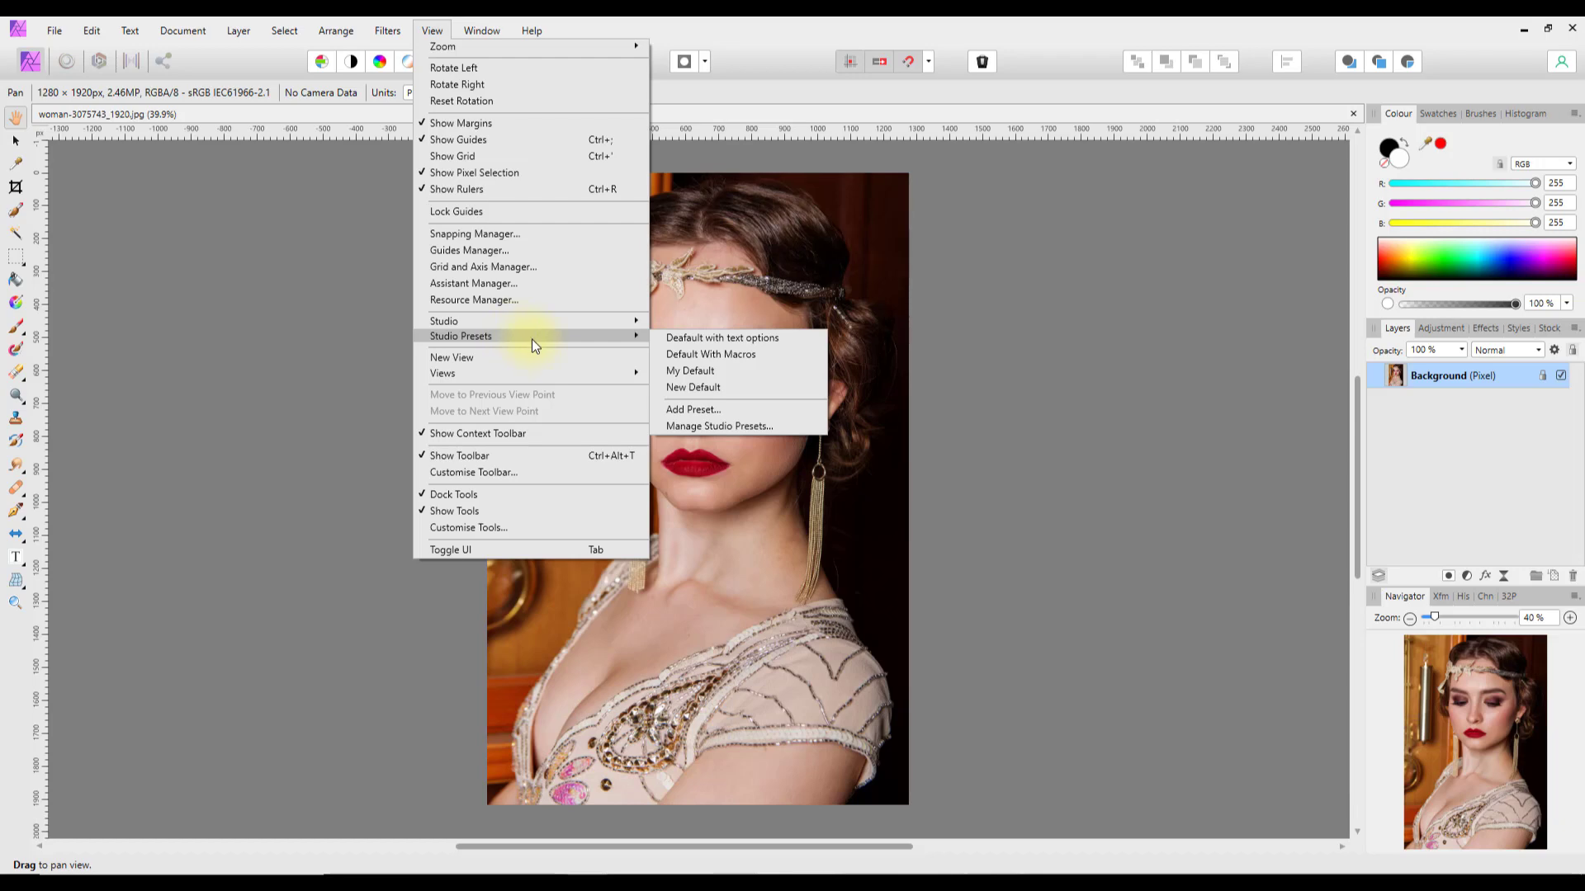
mouse_move(616, 321)
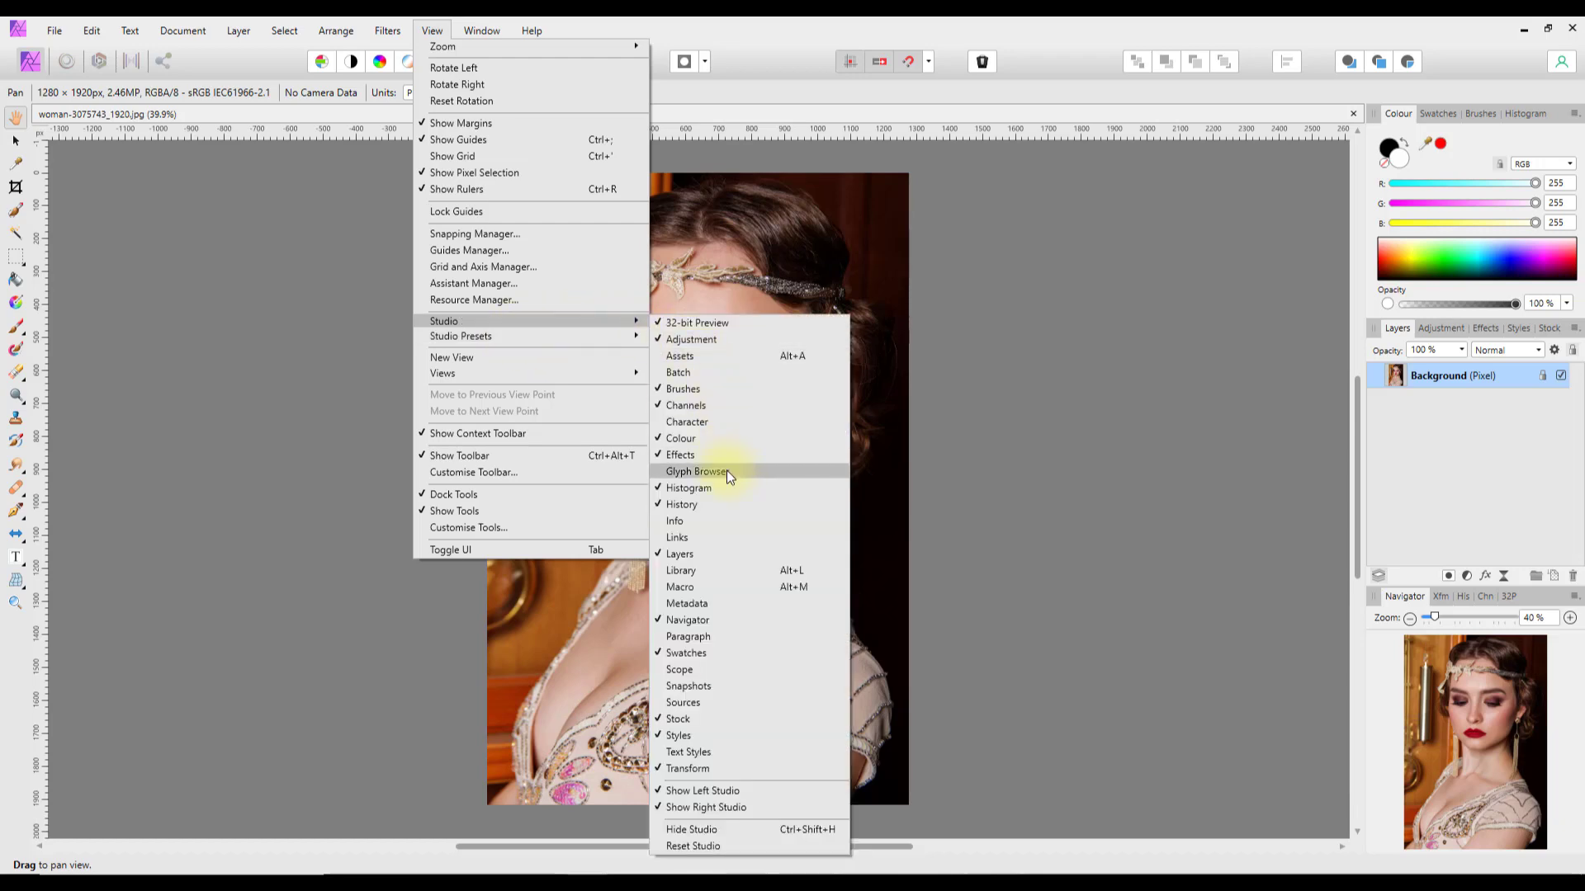
left_click(693, 577)
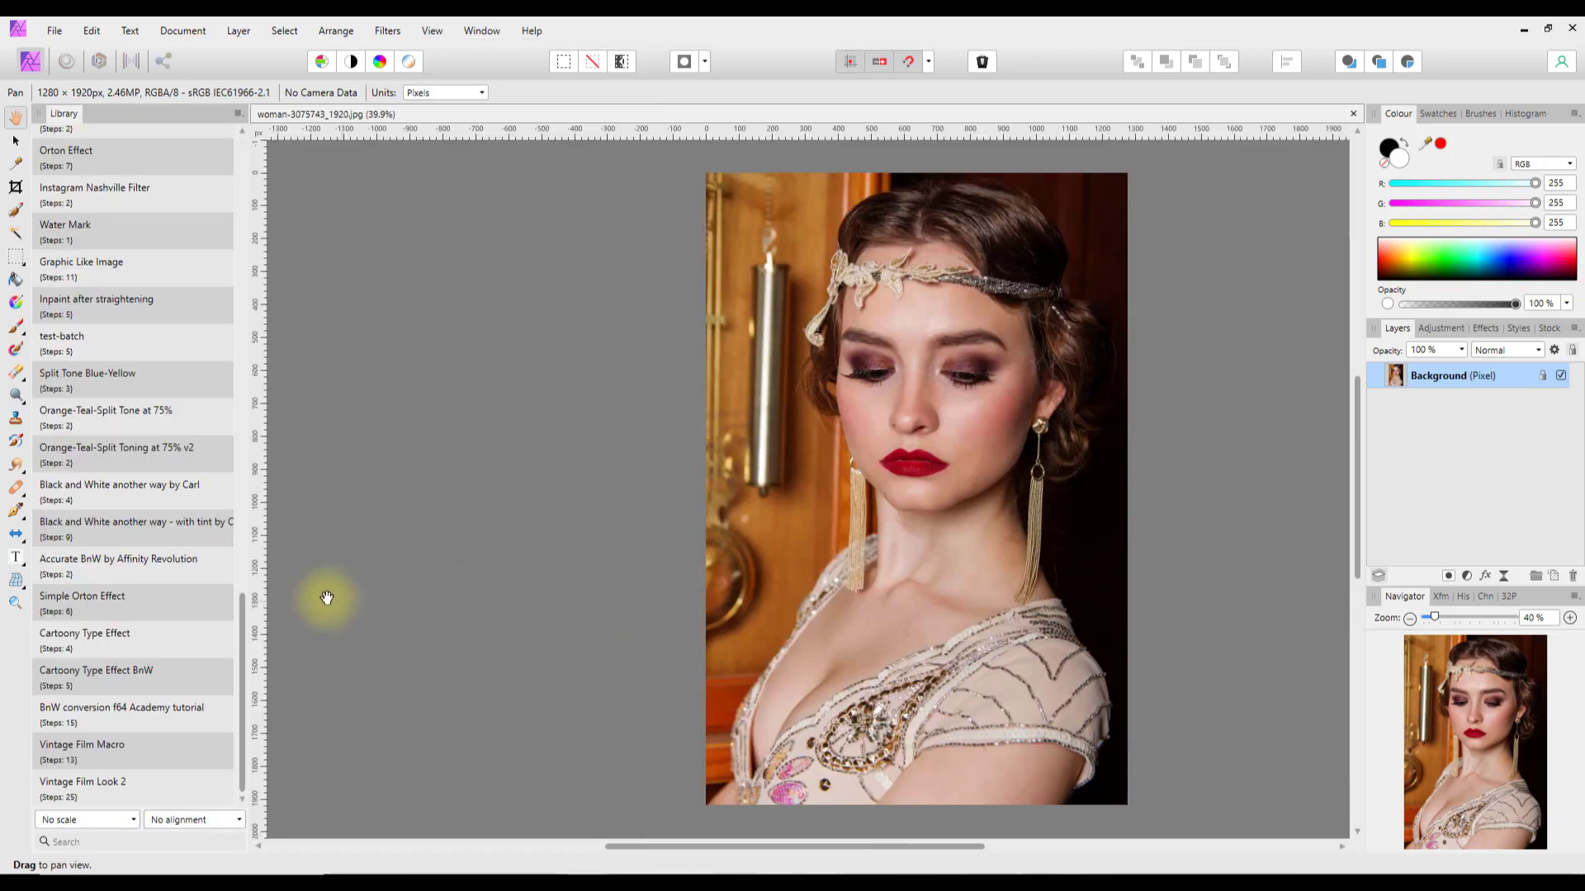
left_click(89, 796)
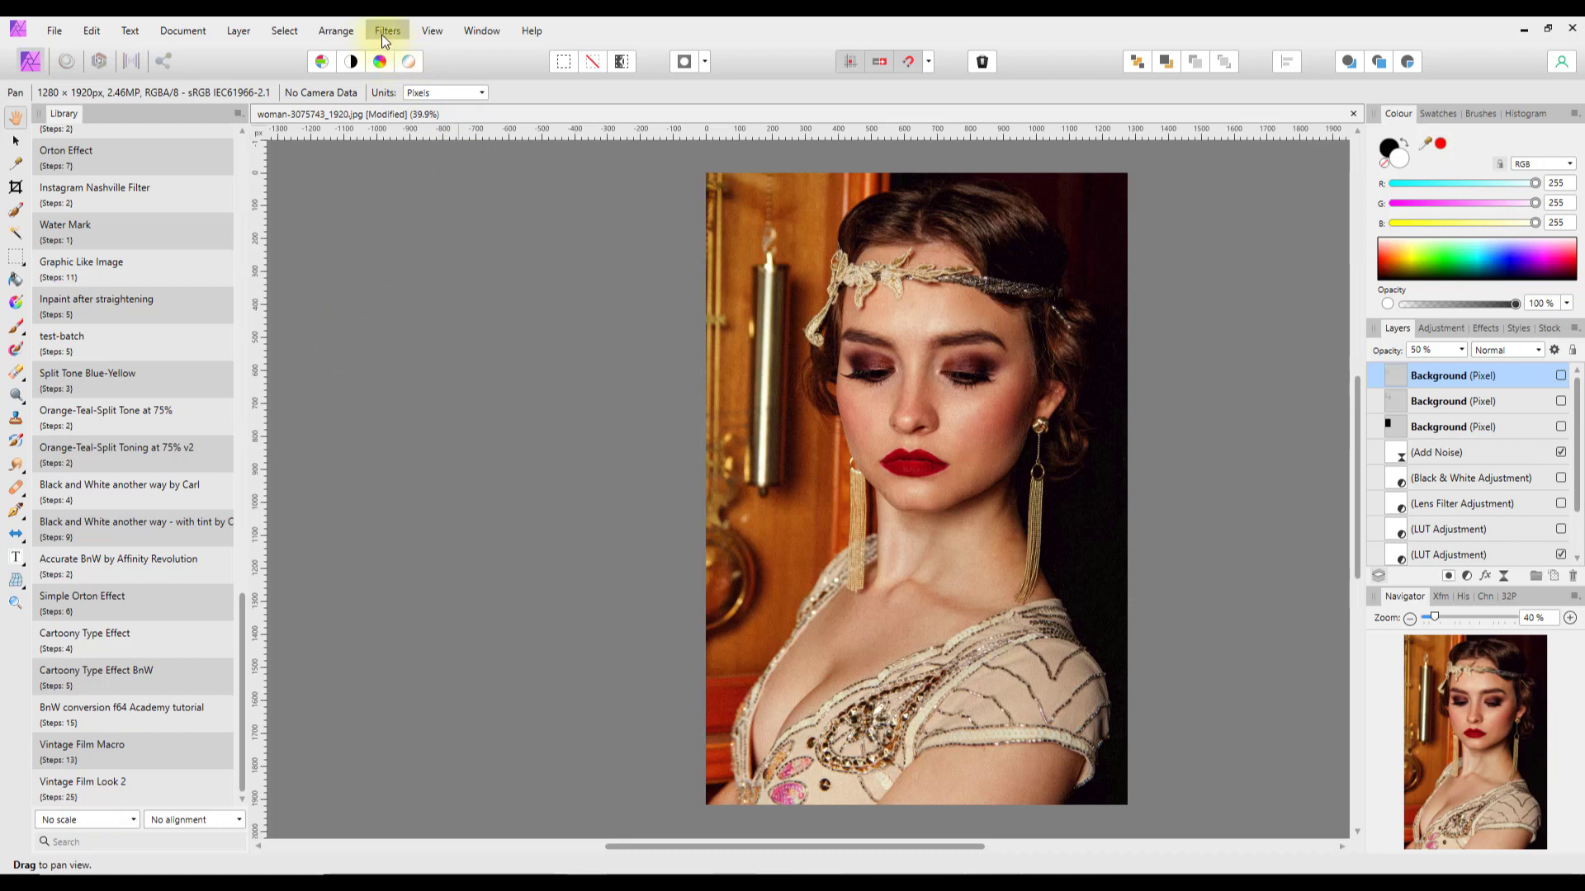
Hide the Library panel to free up canvas space around the portrait
left_click(434, 31)
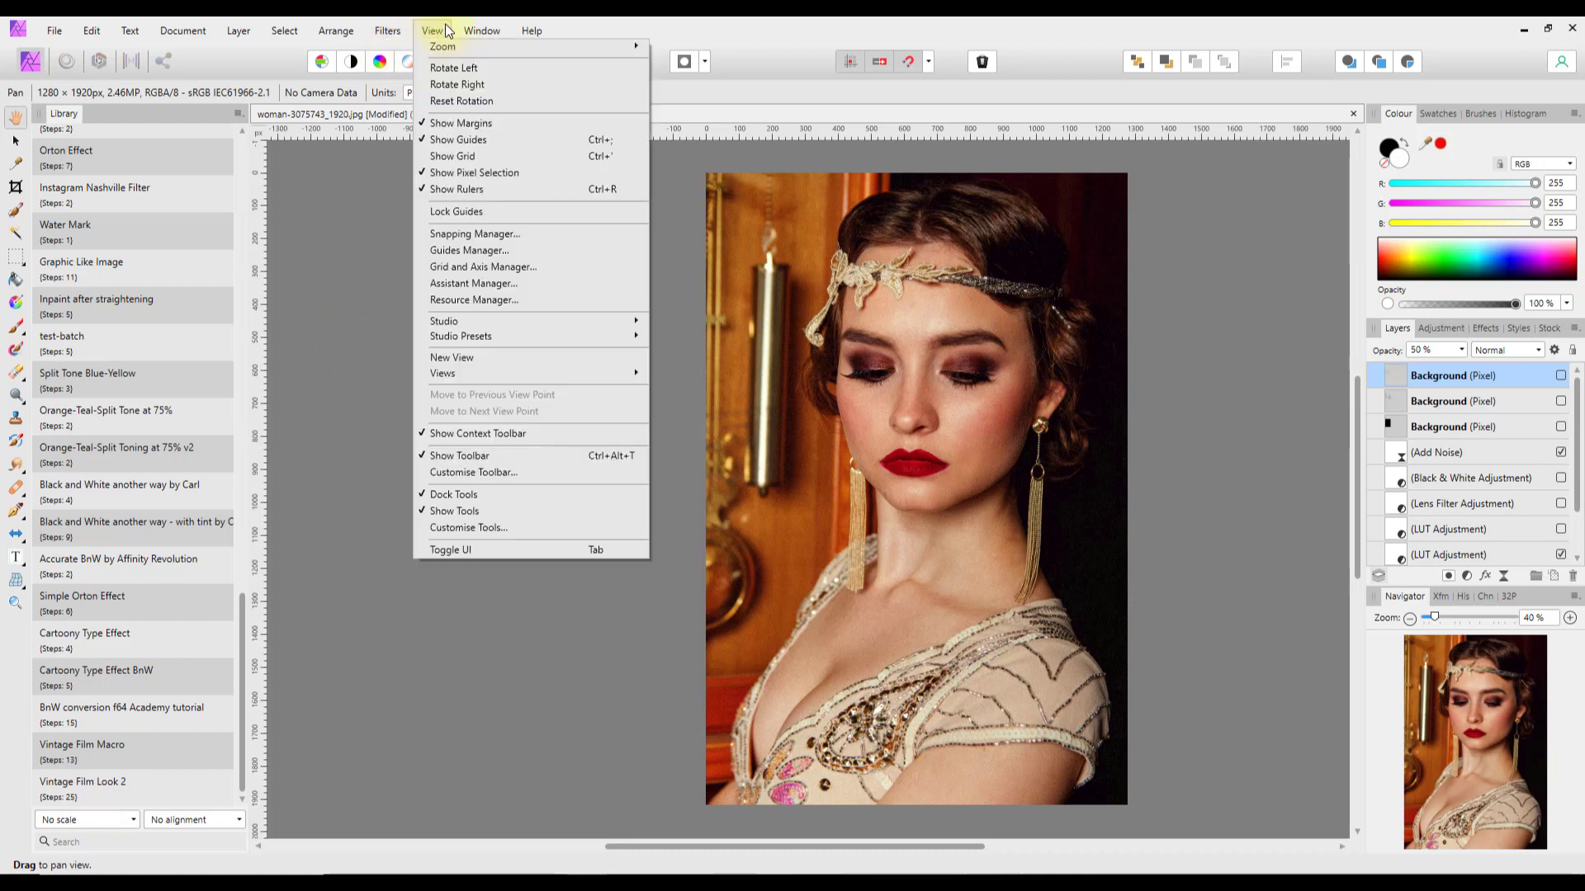
mouse_move(558, 322)
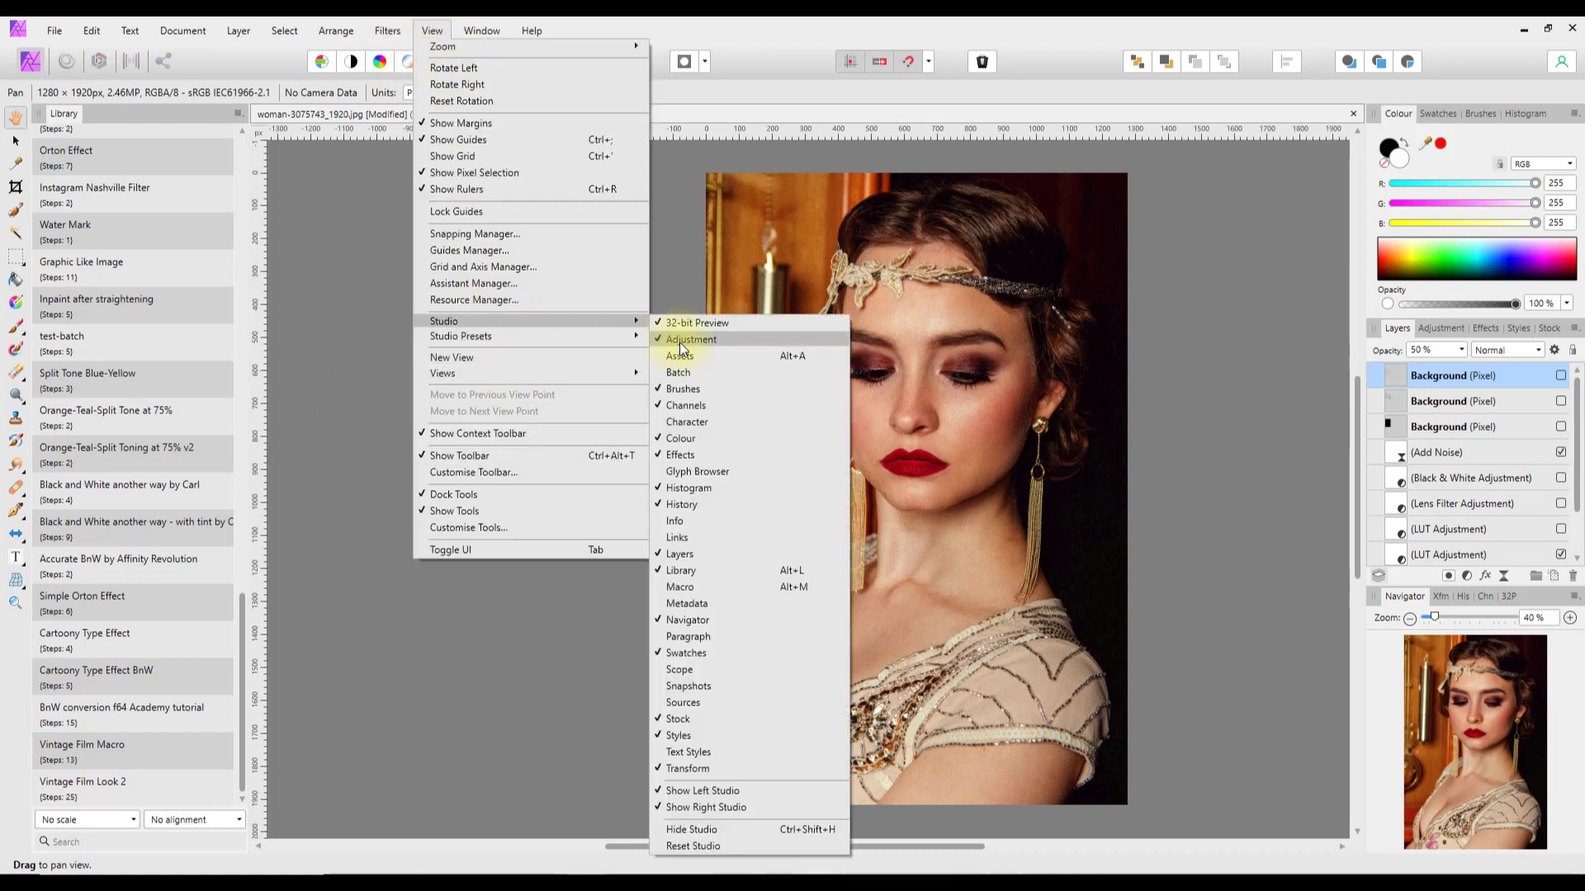
left_click(677, 571)
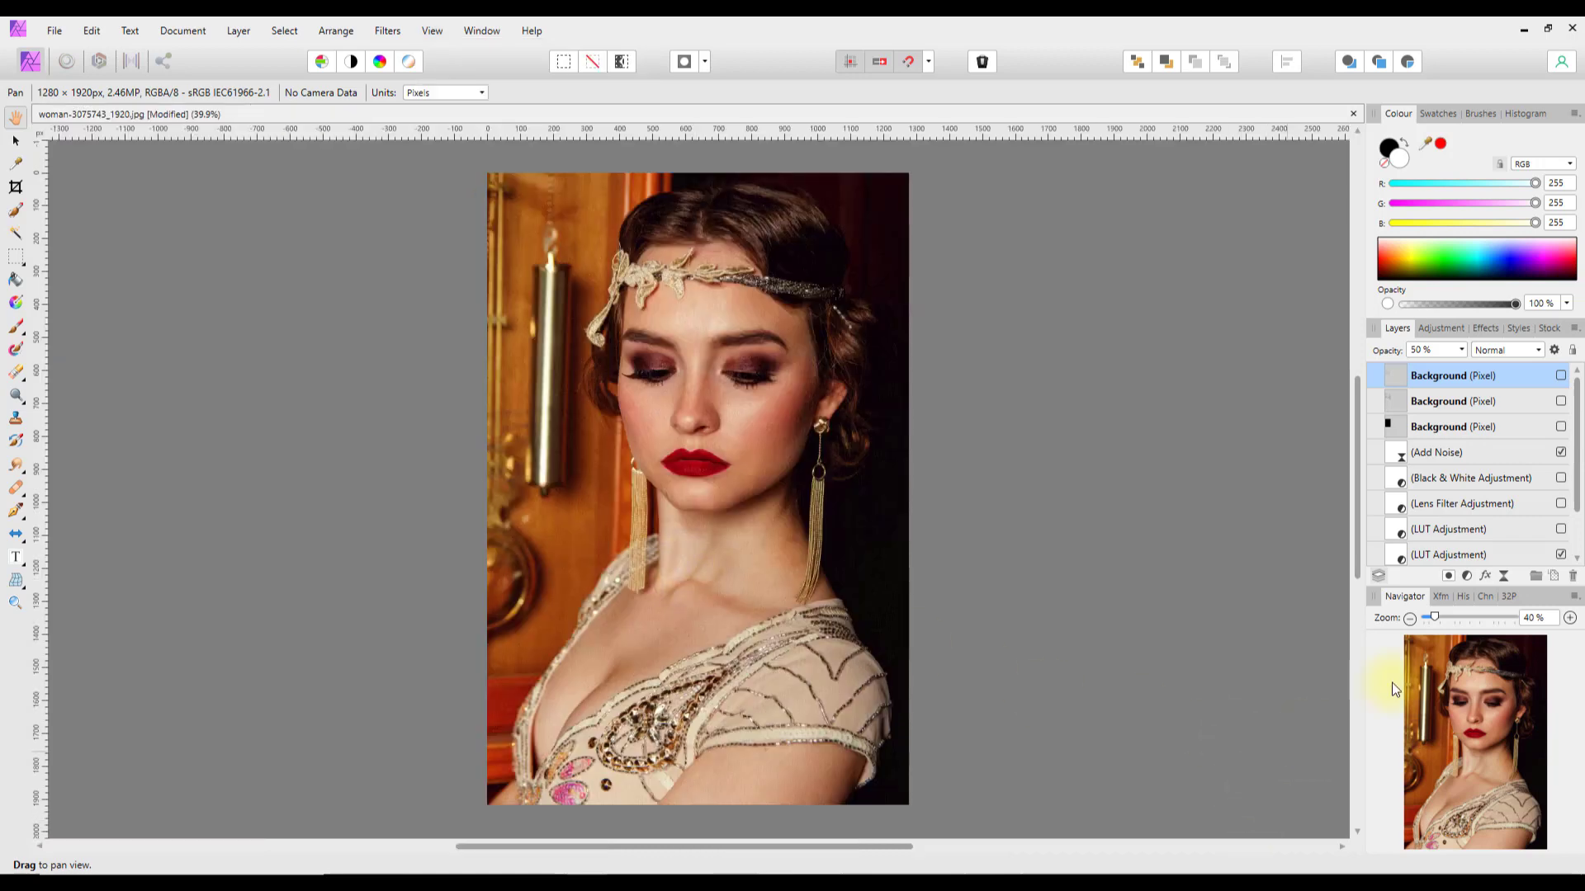
Hide the lower LUT adjustment directly above the original portrait layer
scroll(1530, 440, "down", 2)
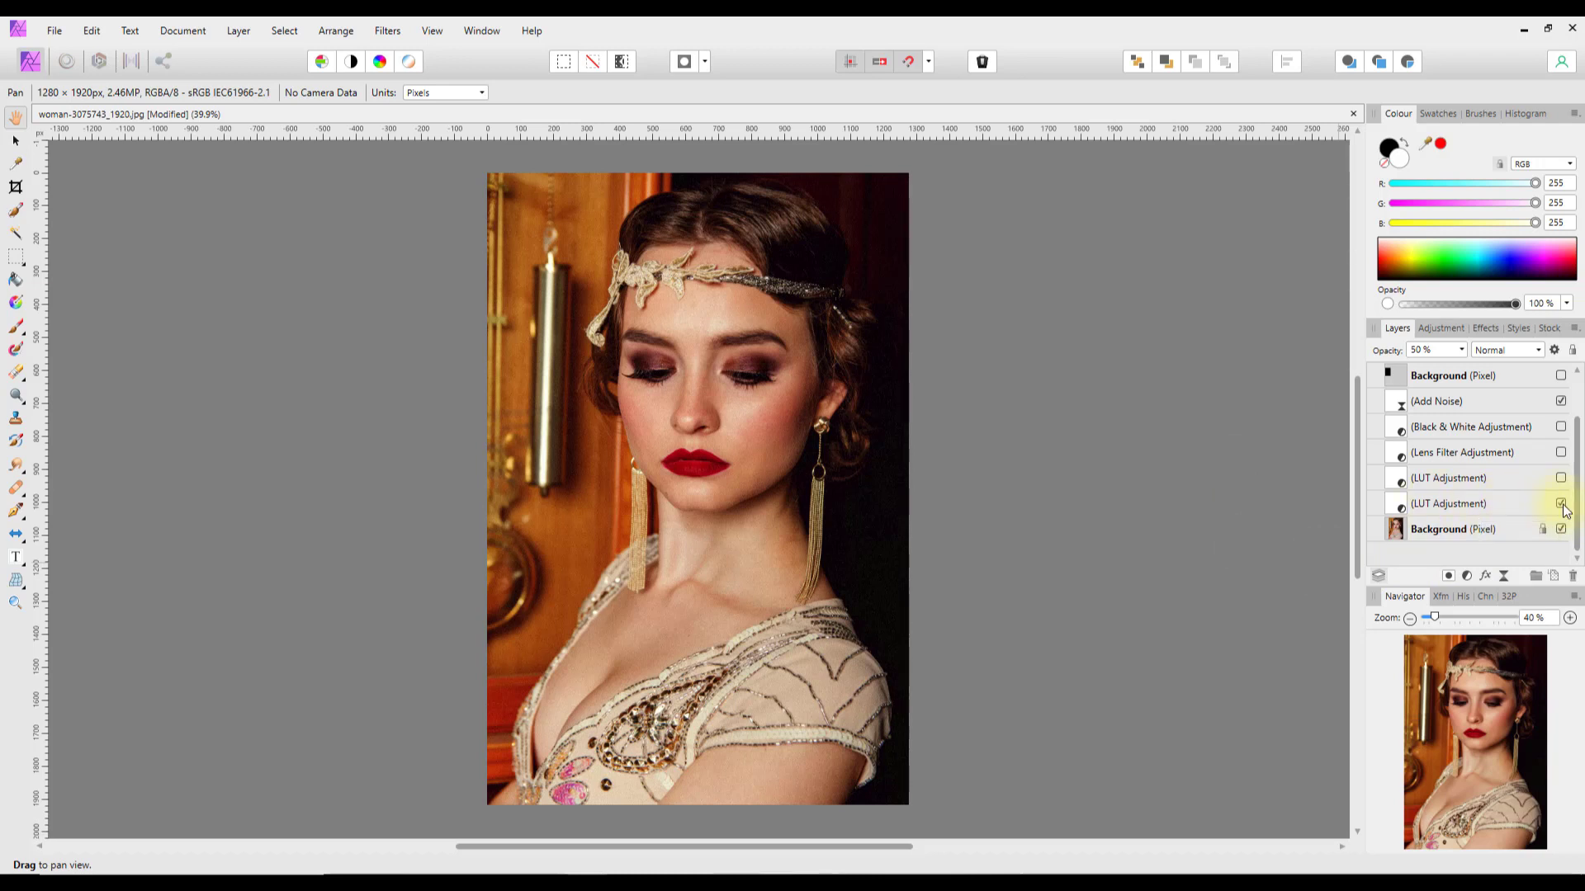
left_click(1561, 503)
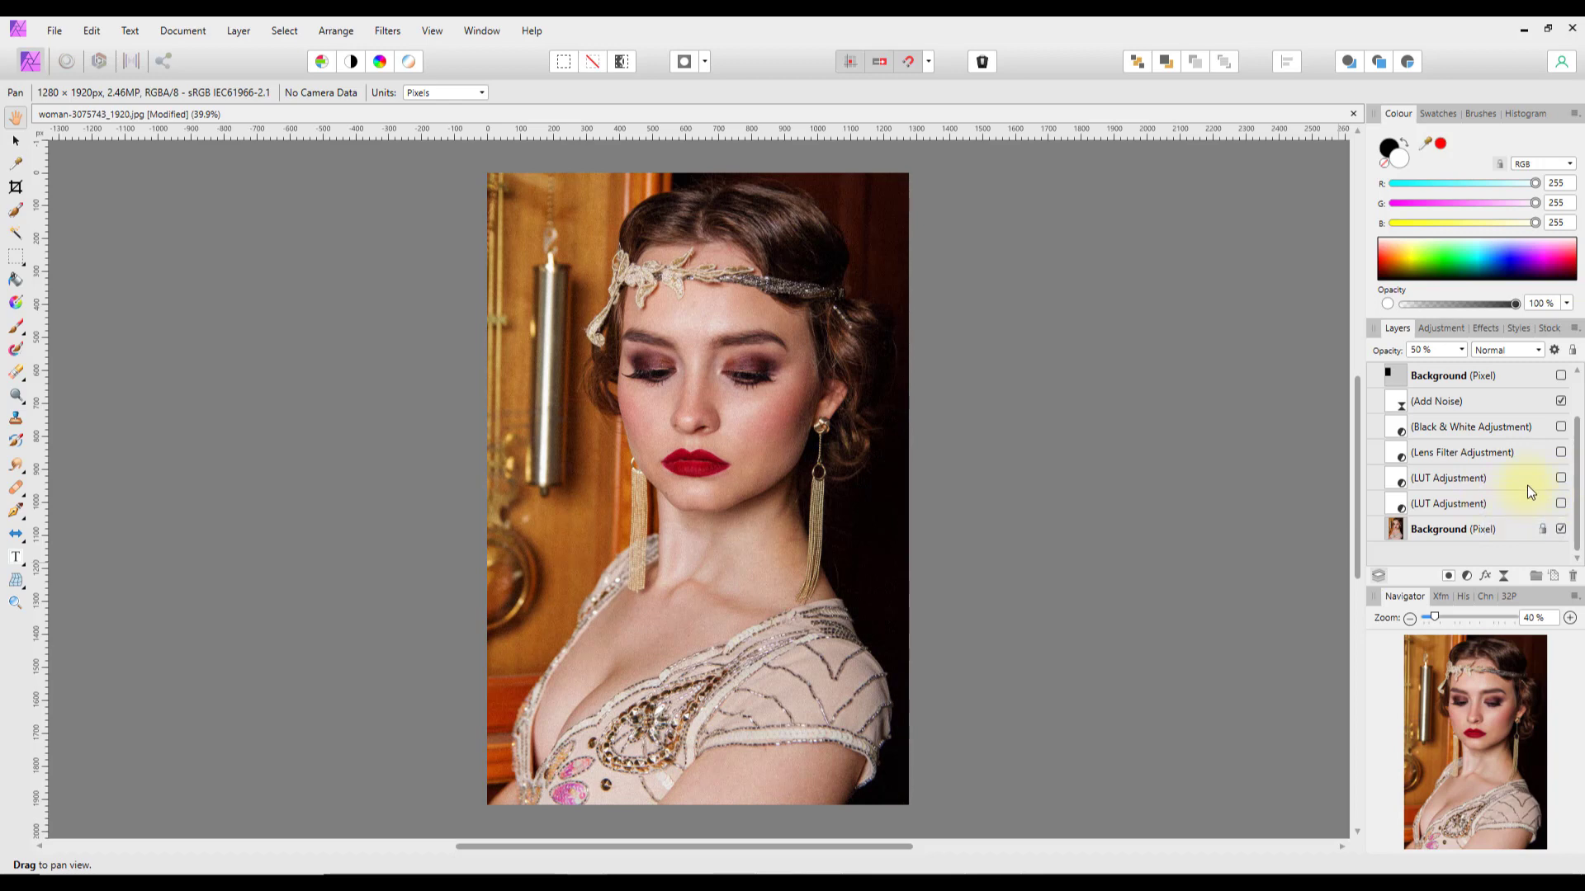
Turn on both LUT adjustments above the original portrait layer, comparing the image with and without the lower one
left_click(1528, 482)
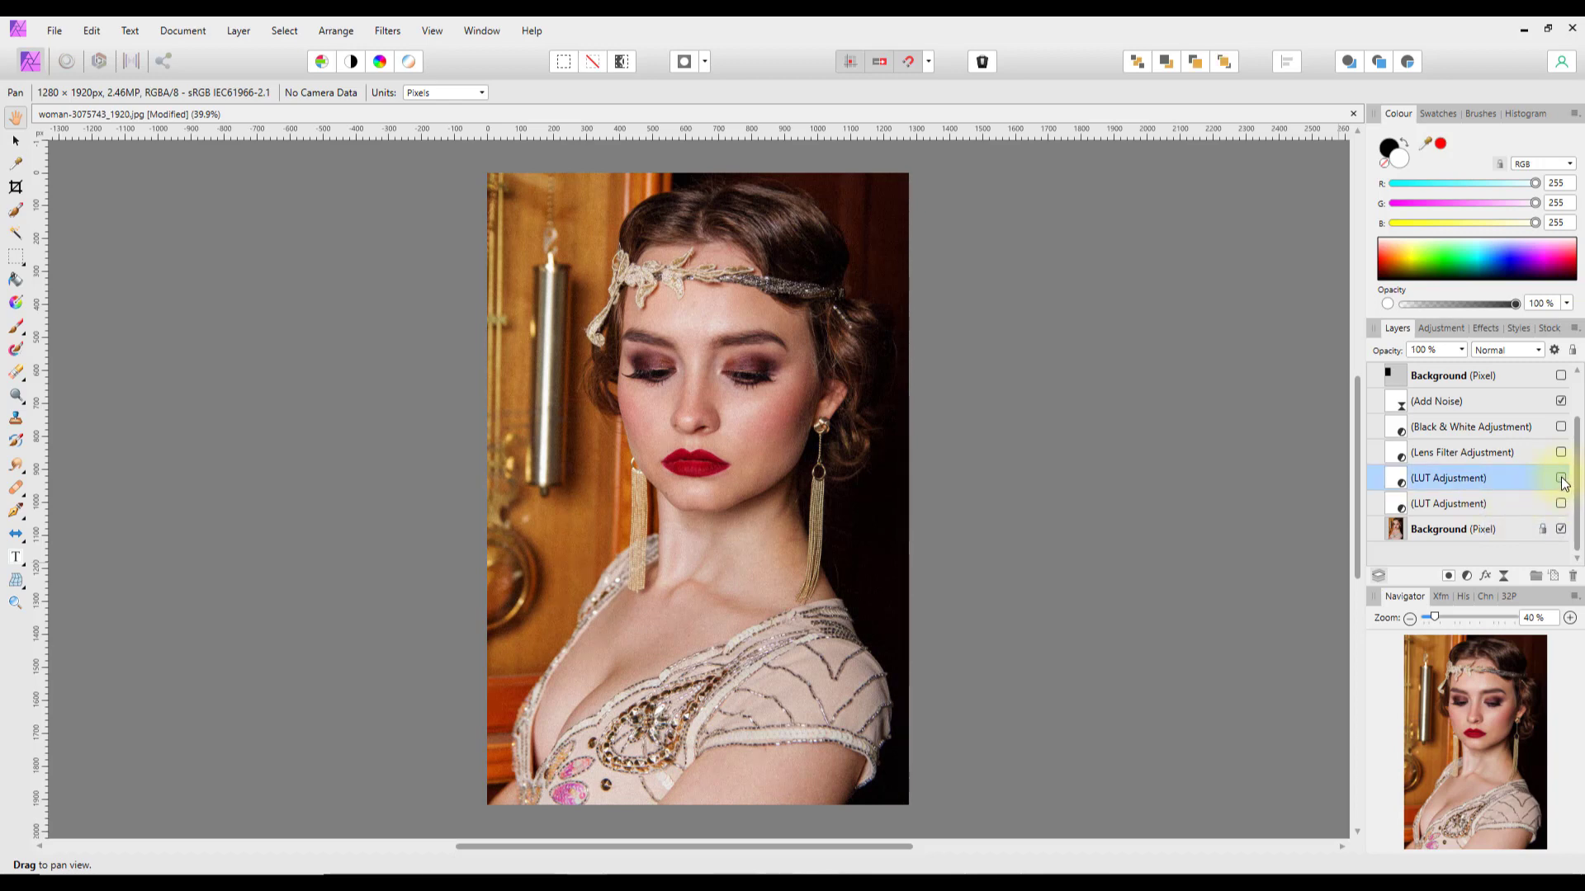
left_click(1561, 479)
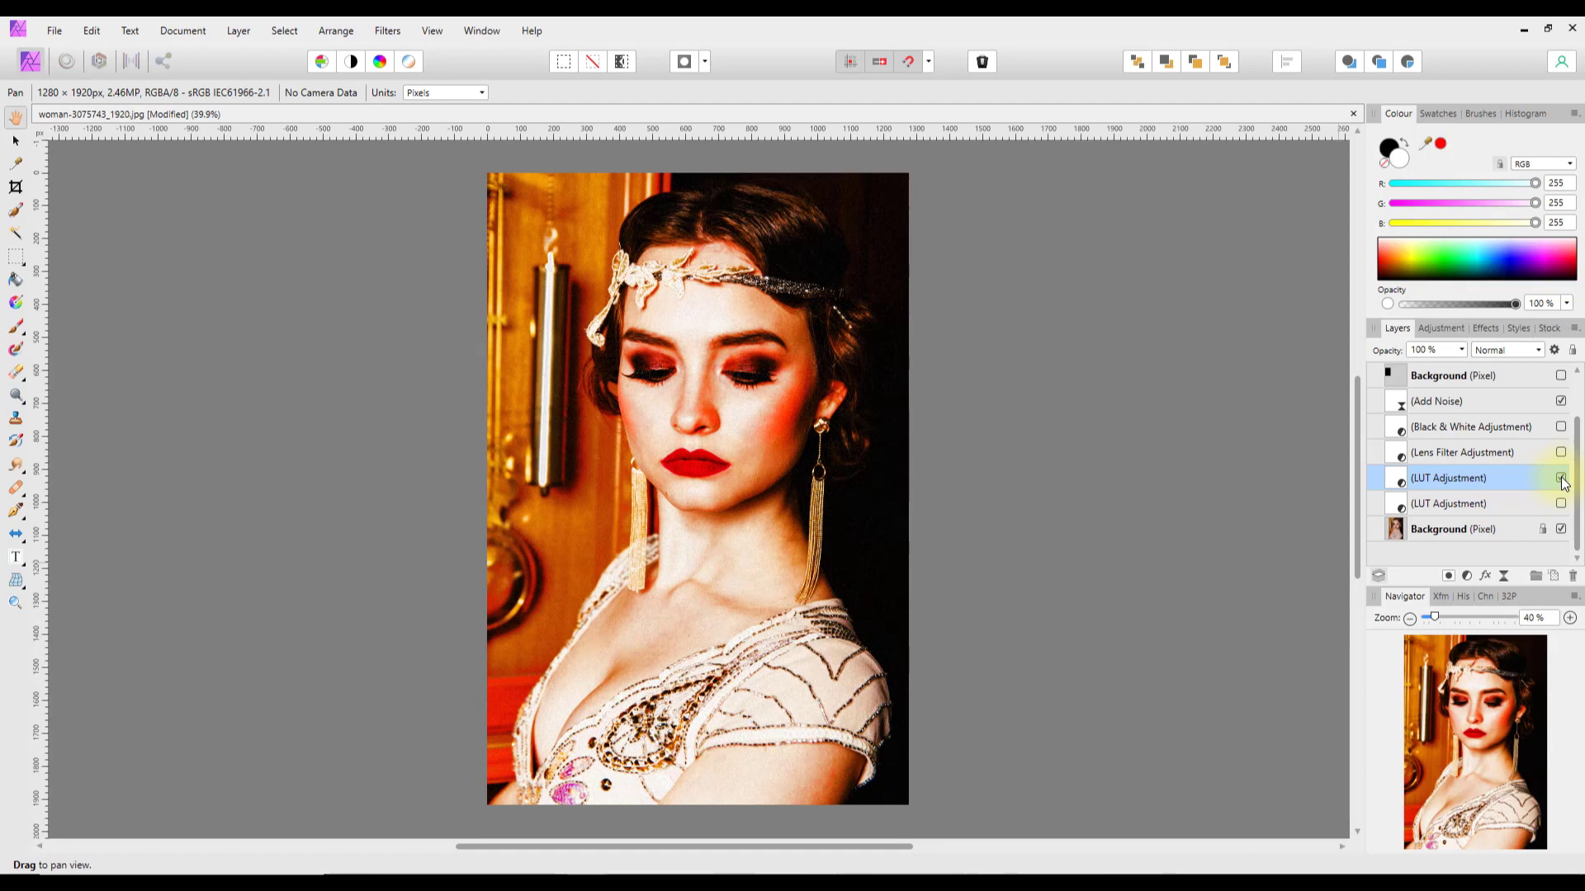
left_click(1561, 504)
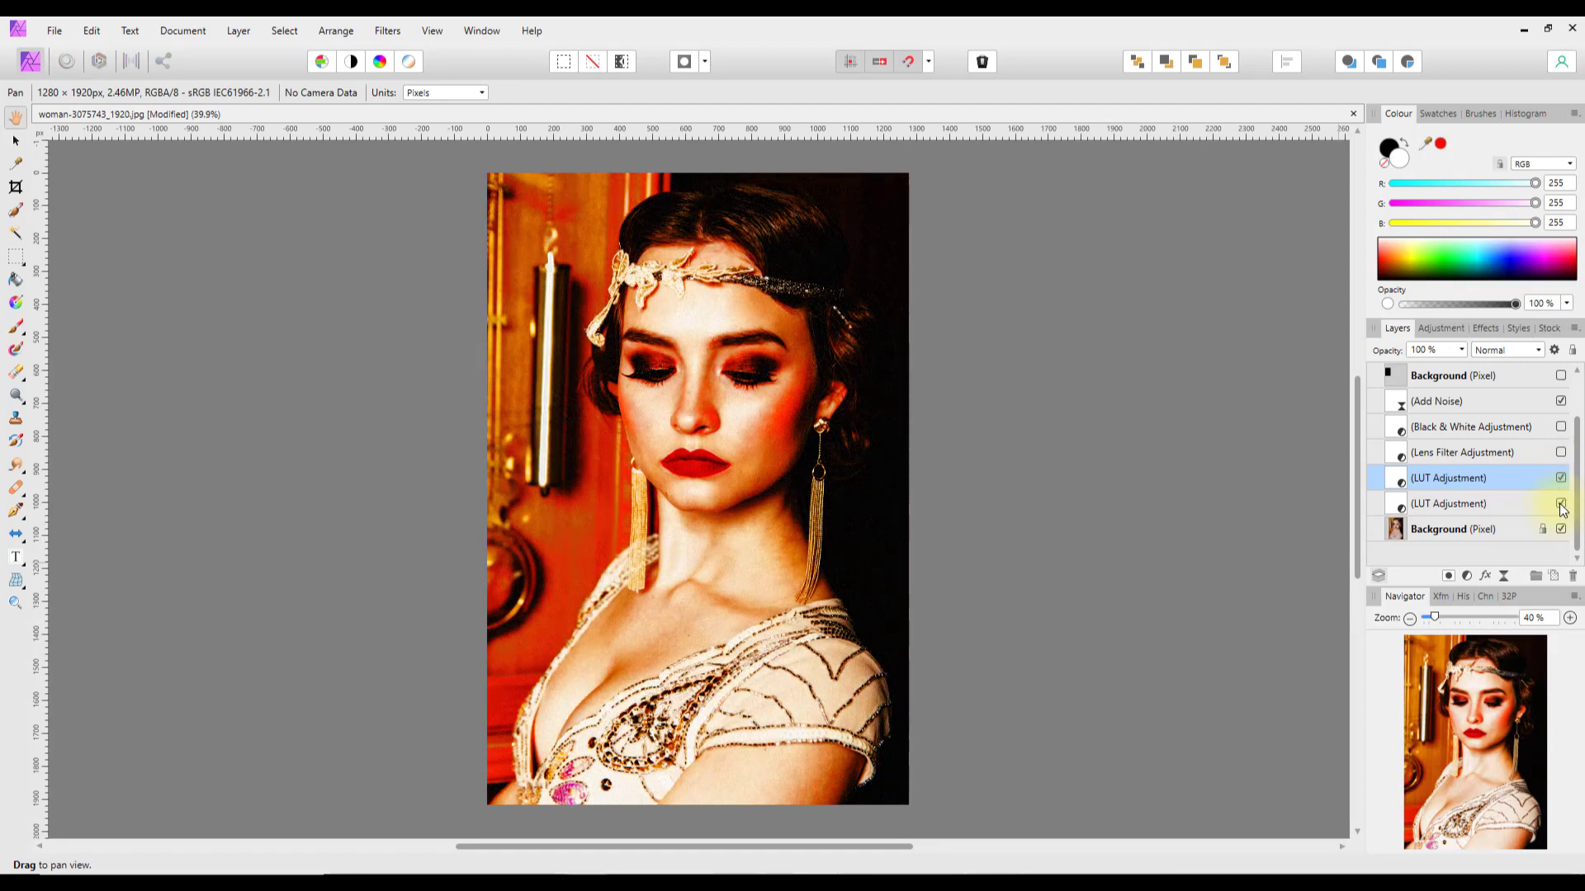
left_click(1561, 505)
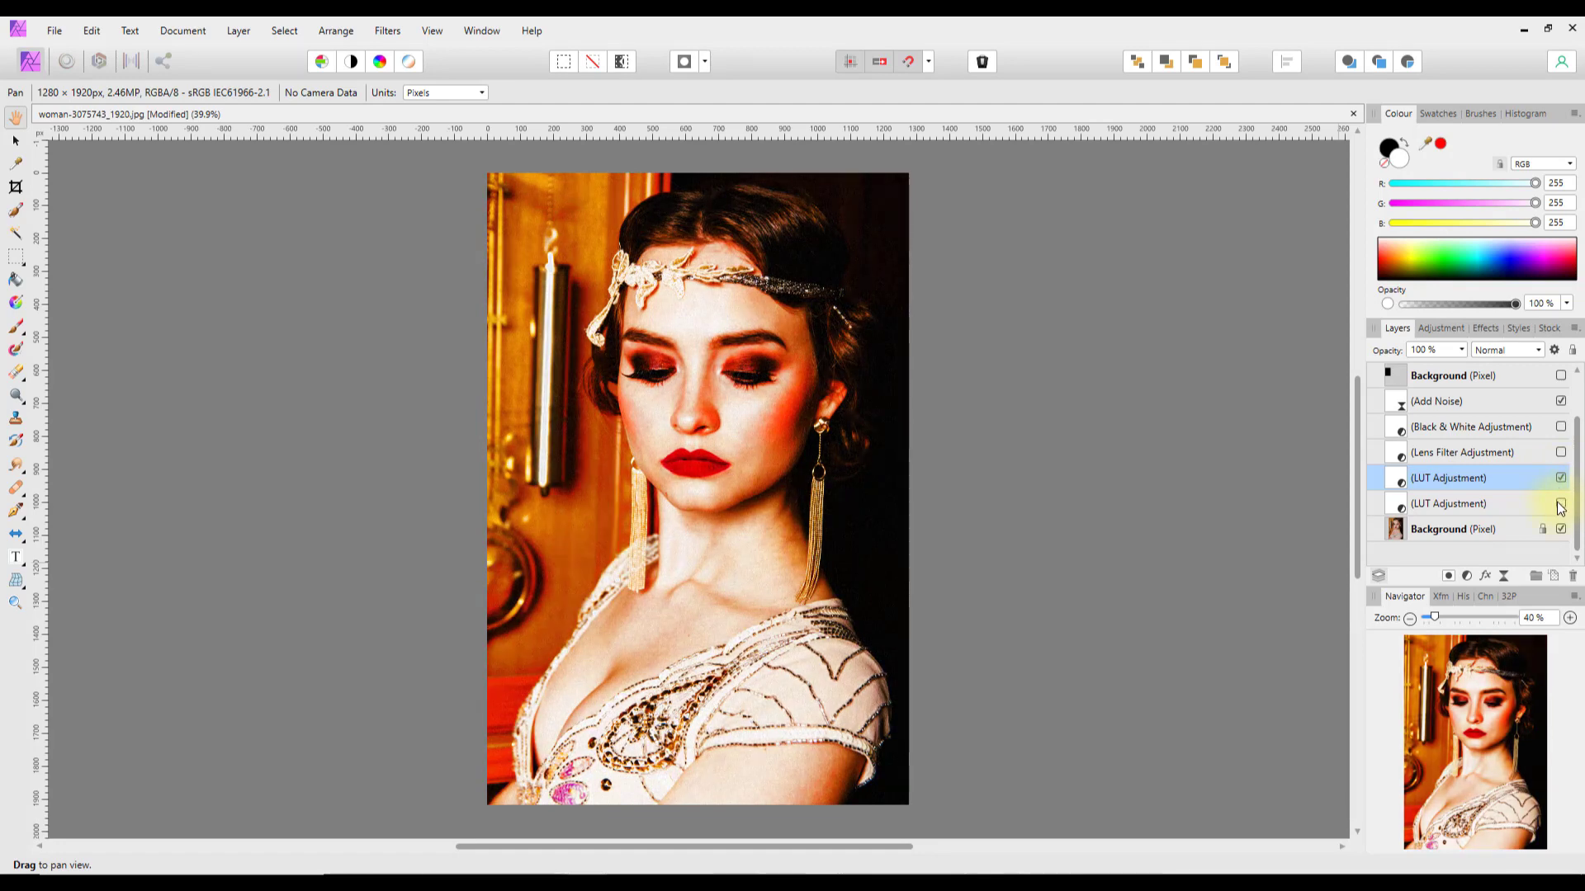
left_click(1560, 505)
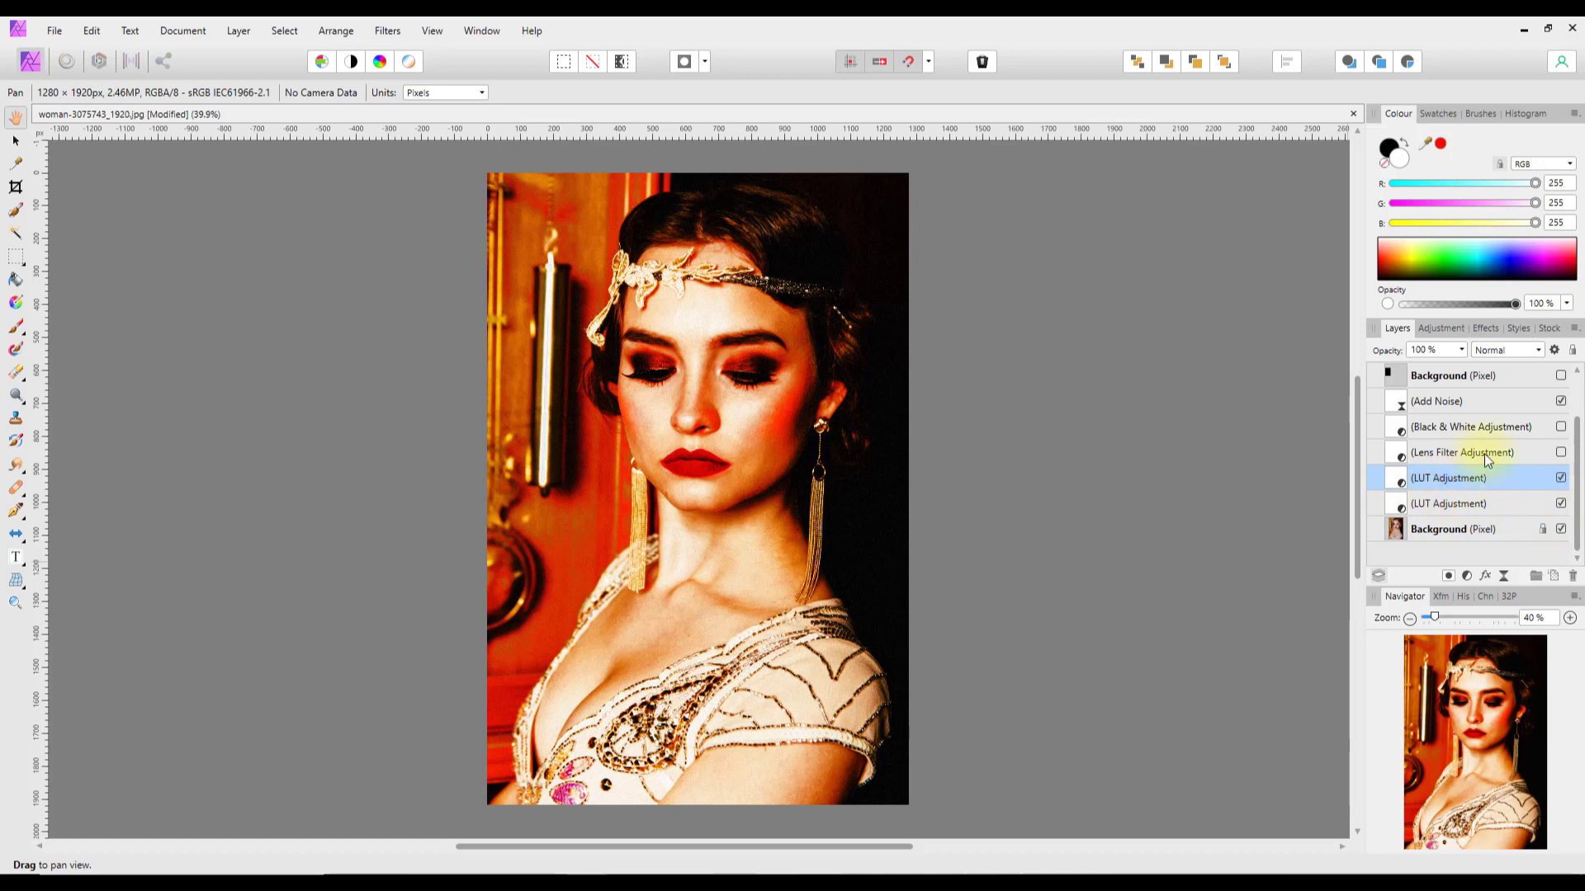
Show the Black & White adjustment and set Red to 25%, Yellow to 90%, Green to 145%, Blue to 125% and Magenta to 29%
left_click(1561, 427)
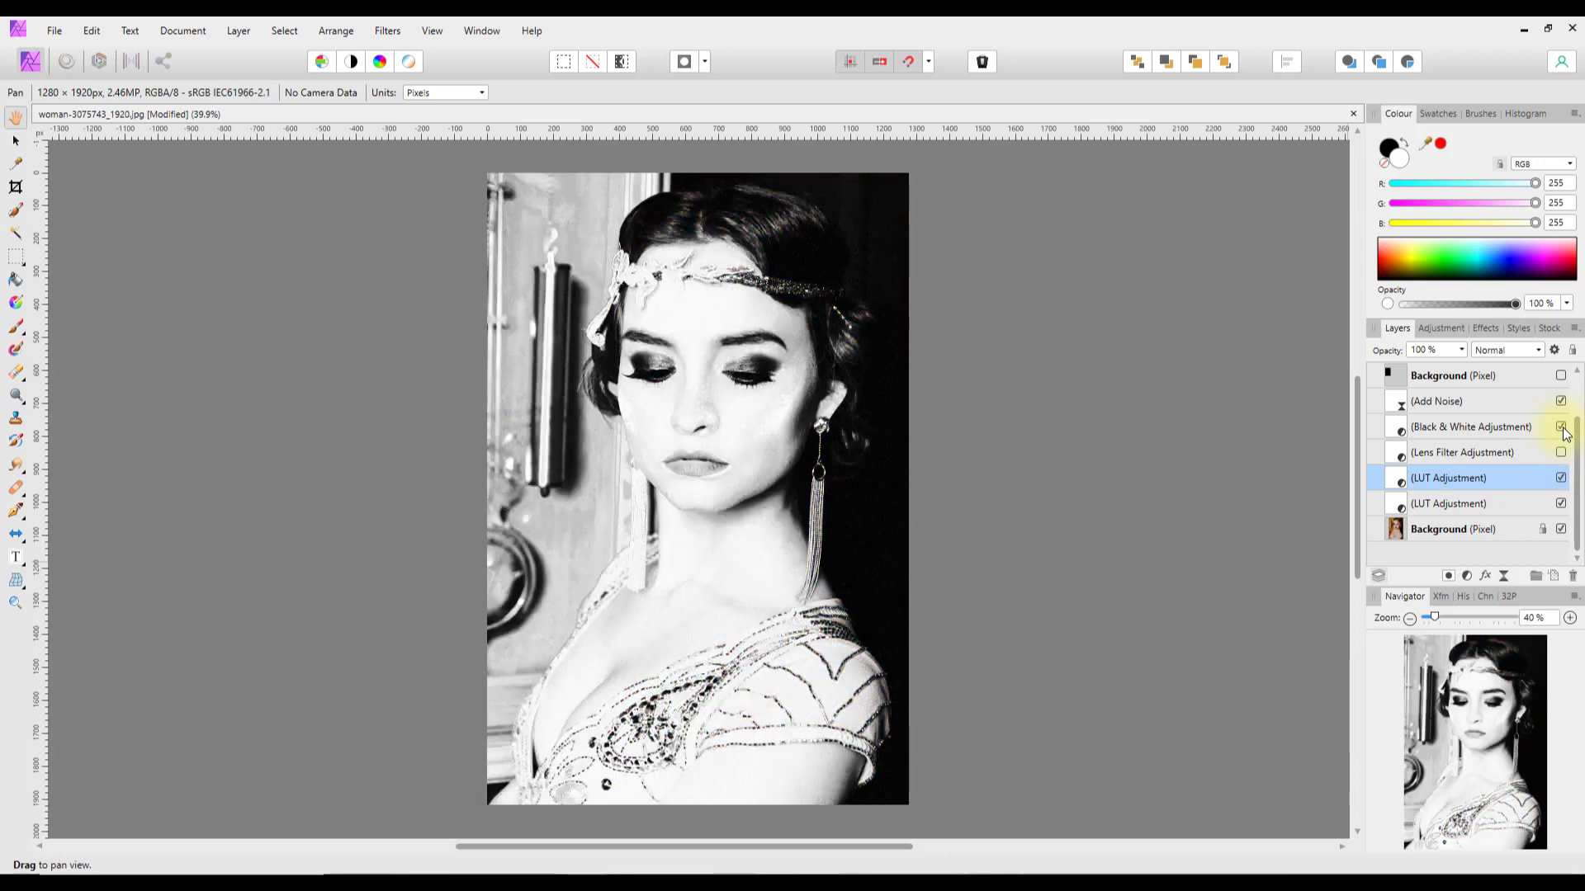
double_click(1394, 427)
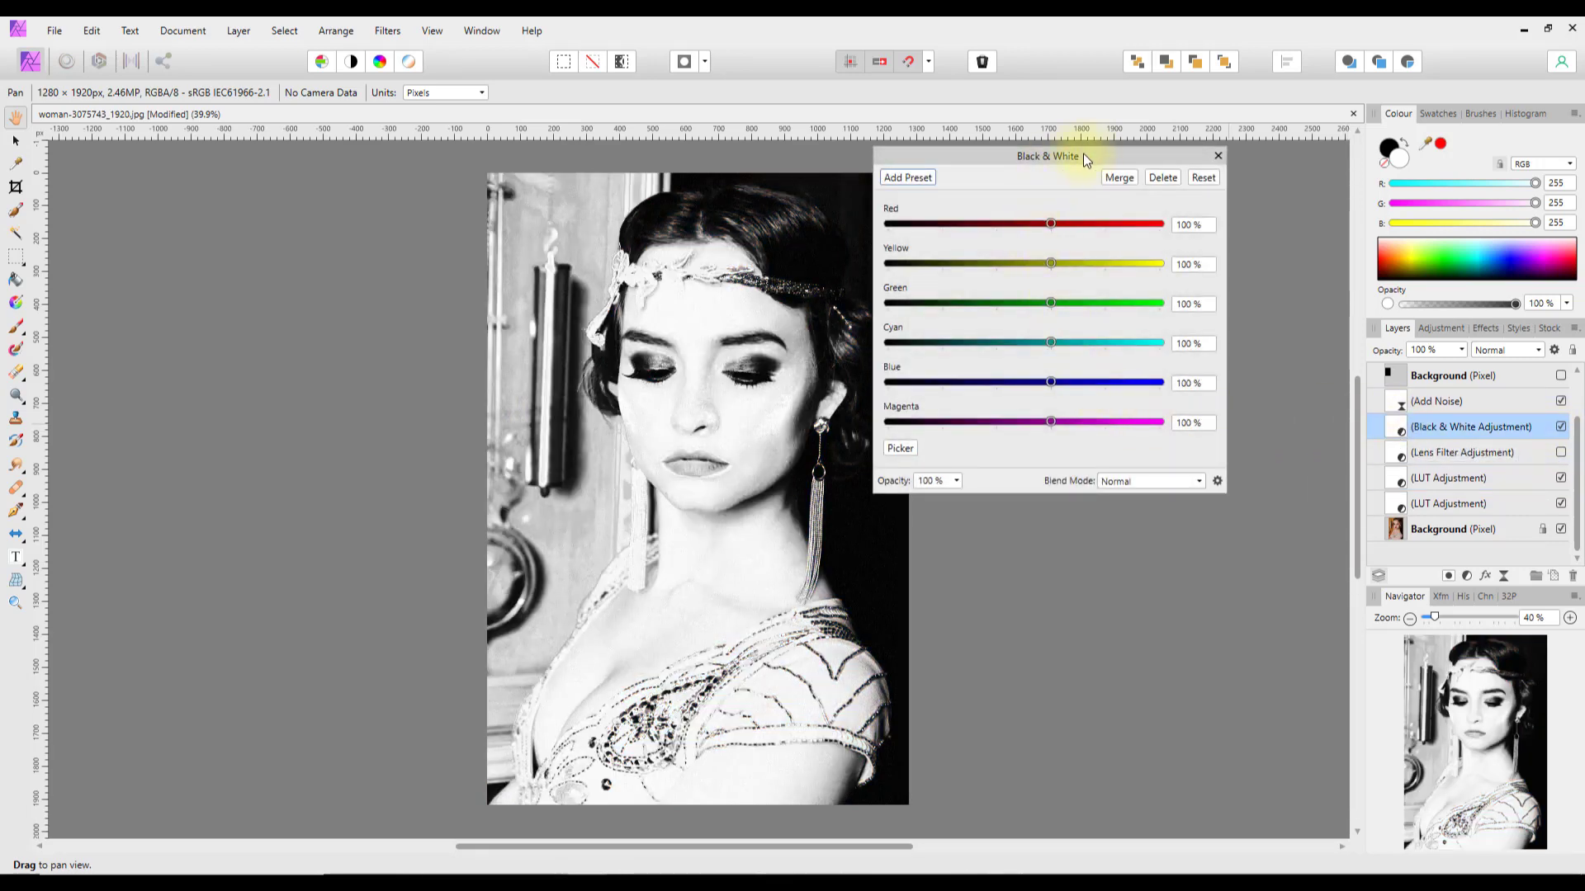
left_click_drag(1083, 153, 1119, 152)
left_click_drag(1086, 219, 1049, 423)
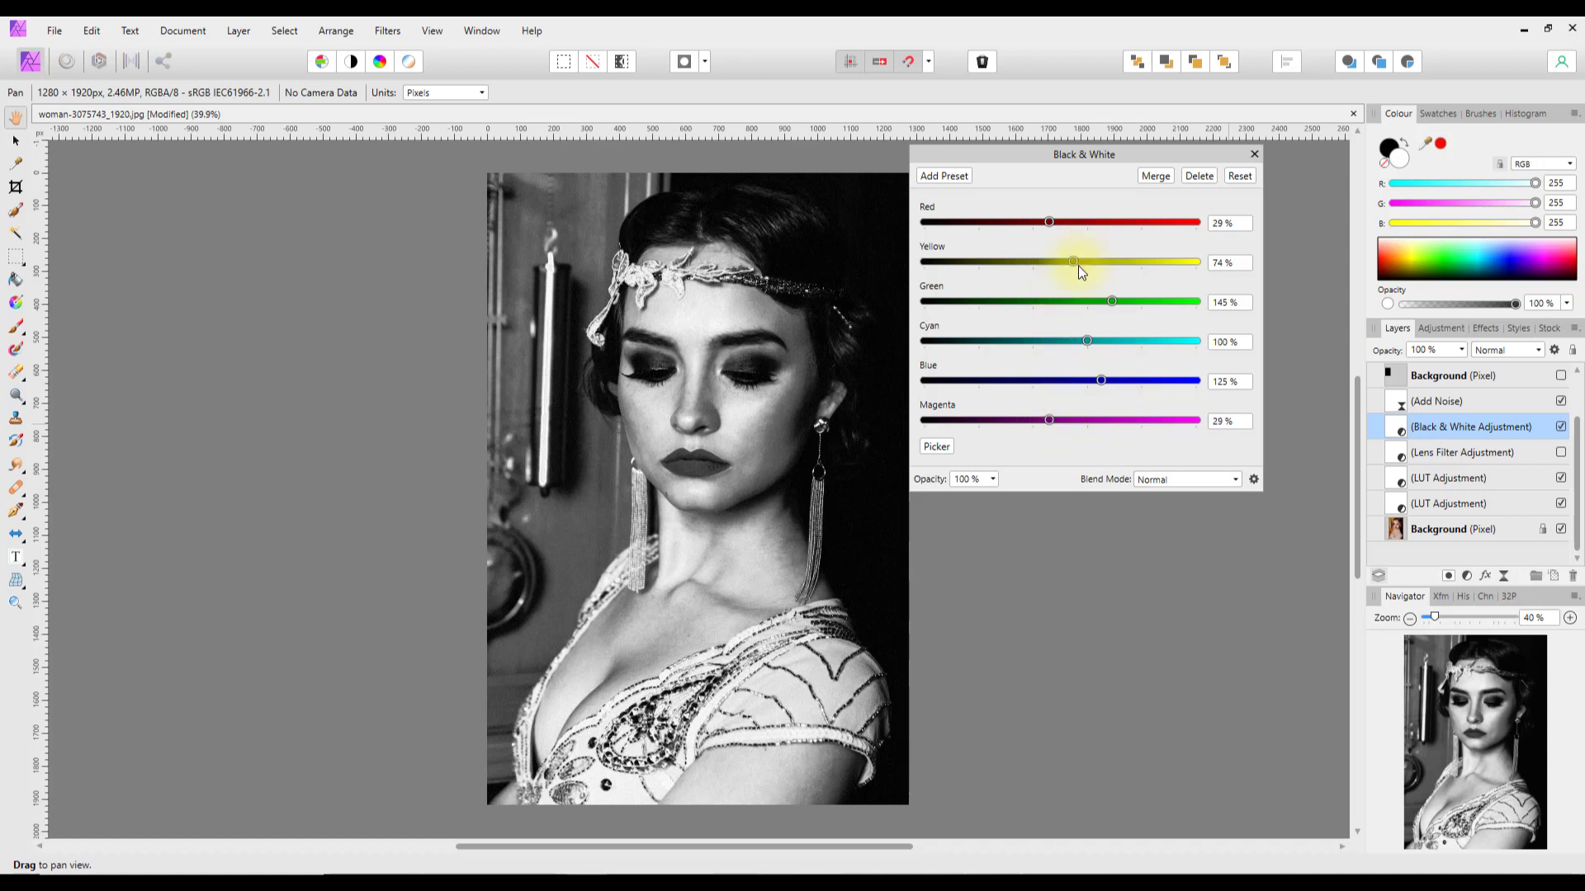
left_click_drag(1078, 266, 1046, 225)
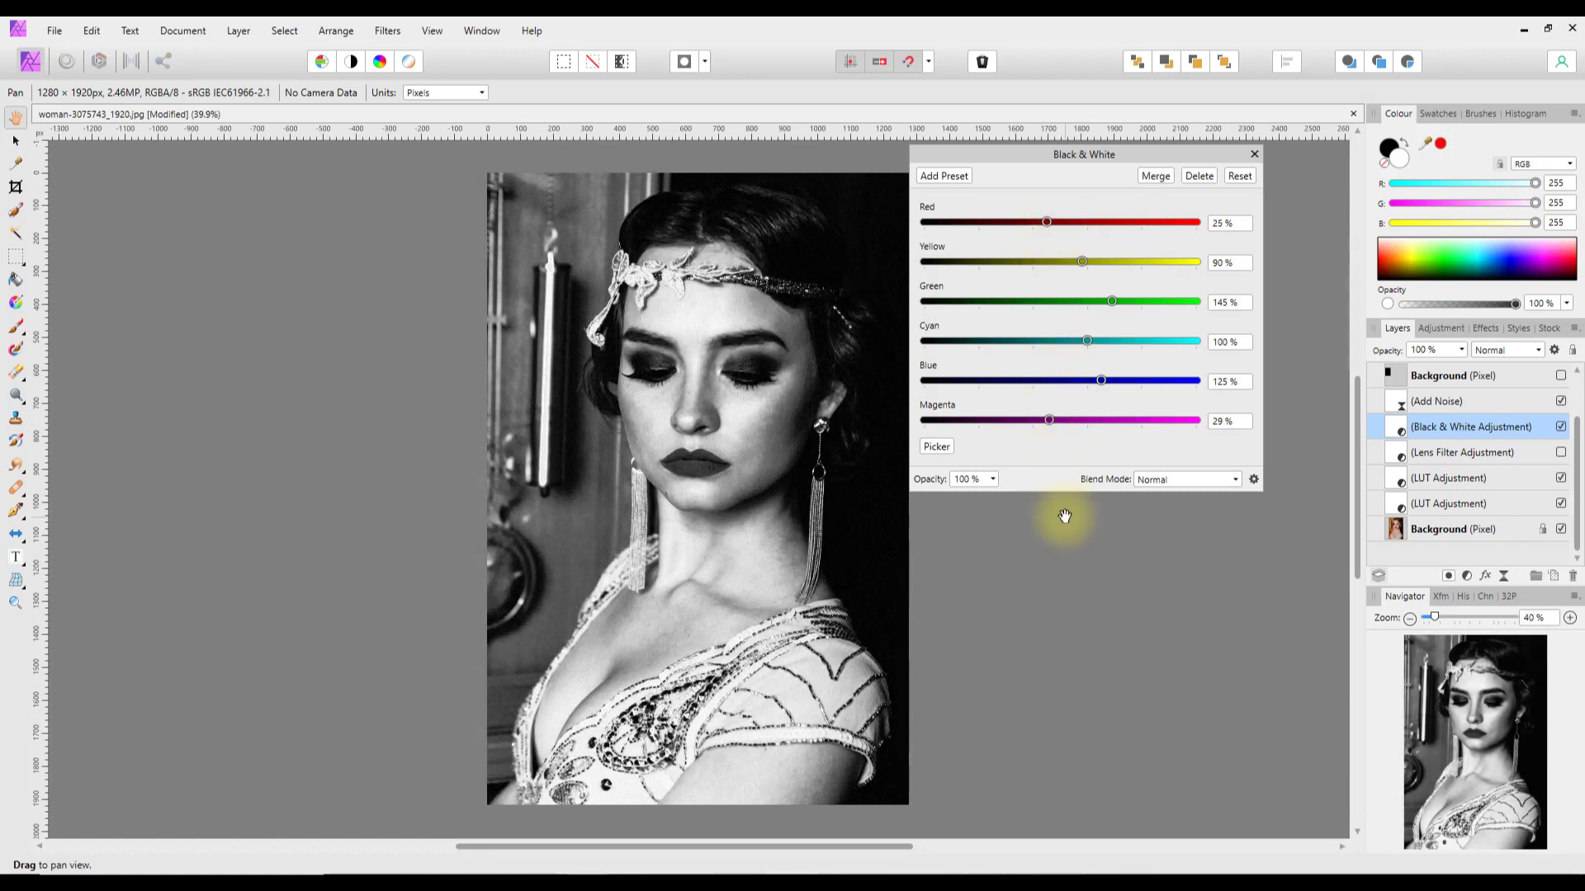
left_click(1253, 153)
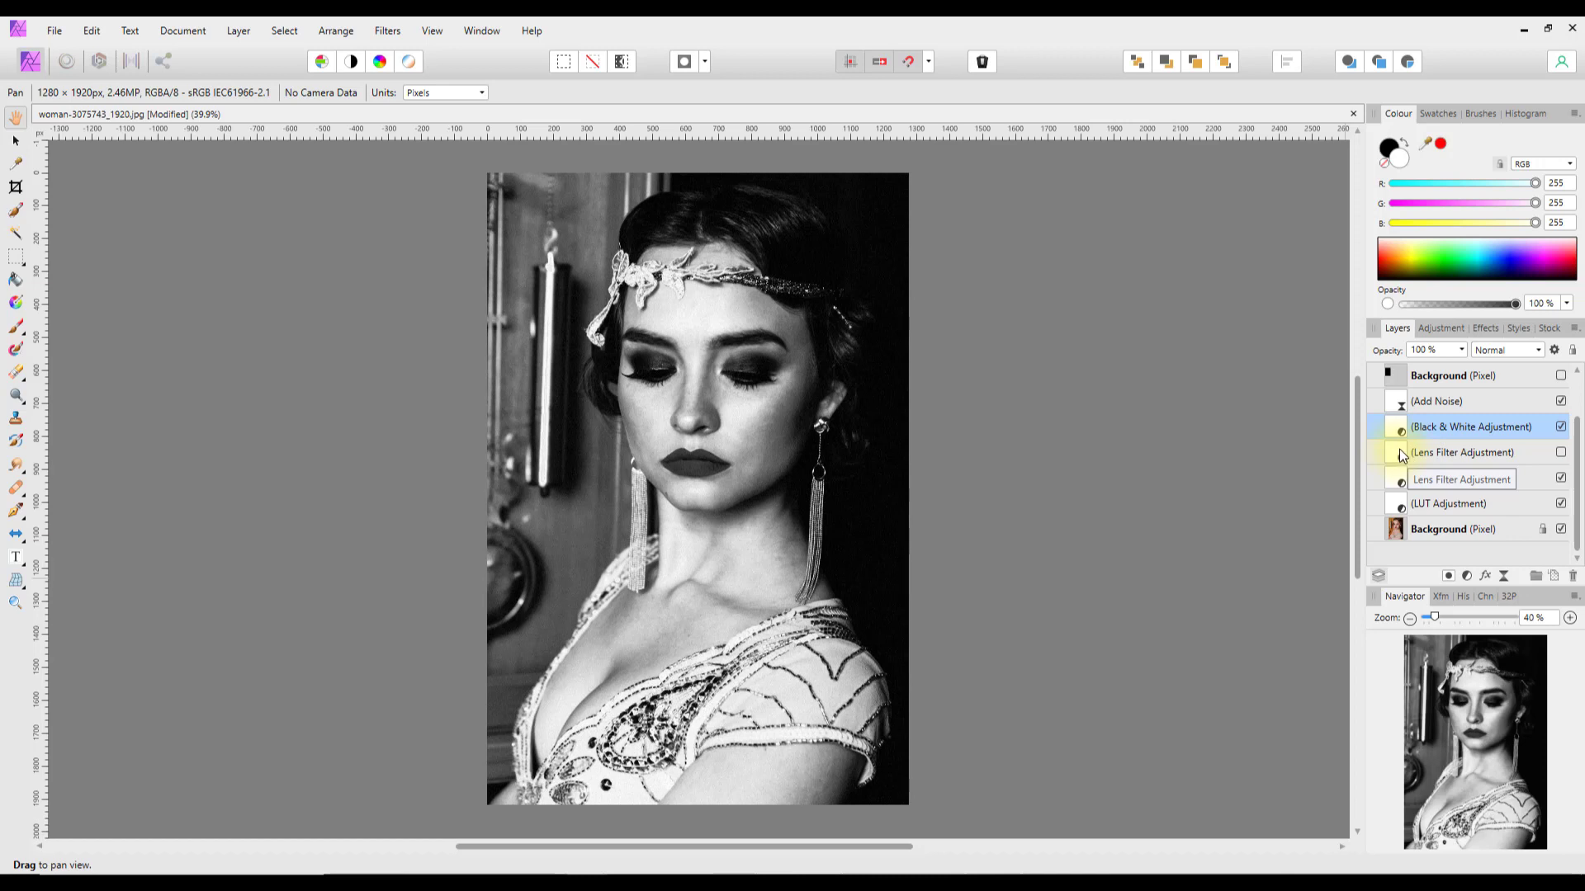
Show the Lens Filter adjustment and move it above the Black & White adjustment in the layer stack
left_click(1515, 456)
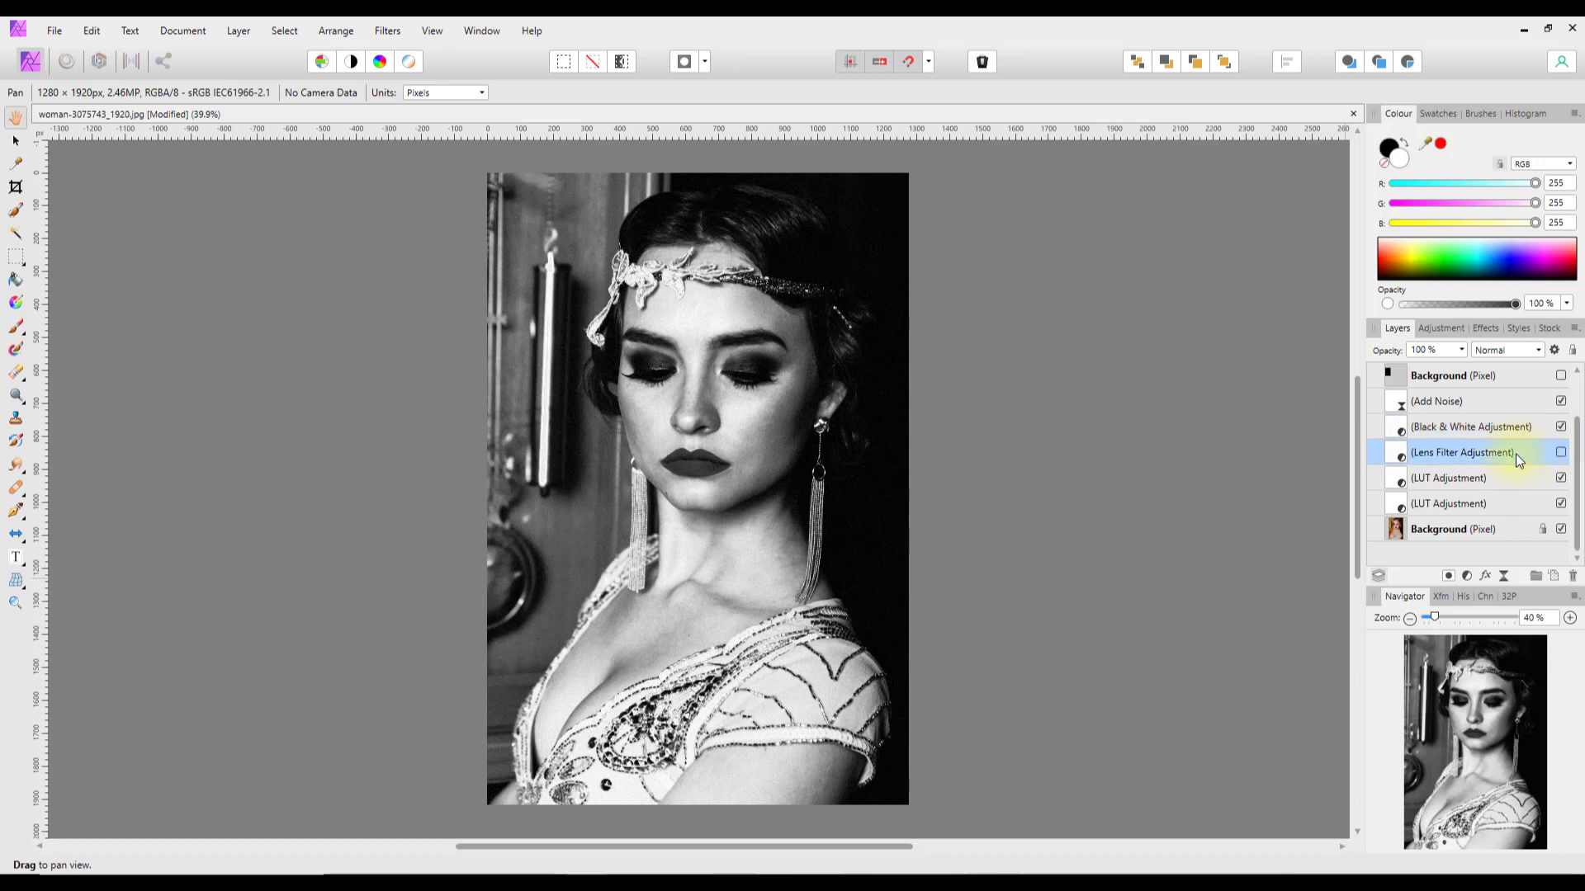
left_click(1562, 452)
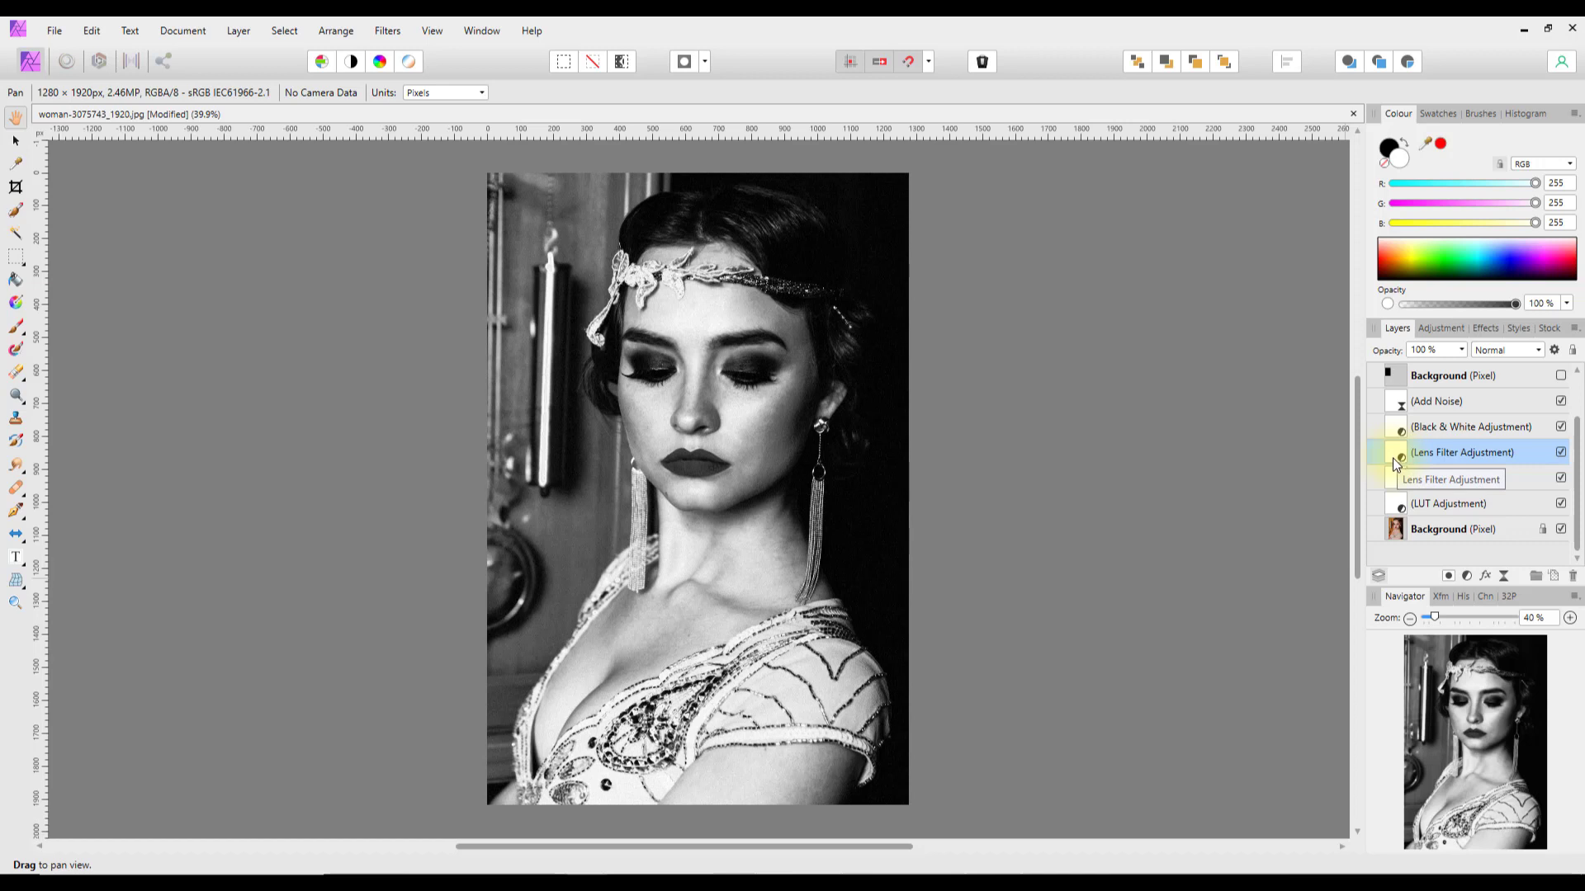
left_click_drag(1394, 457, 1395, 424)
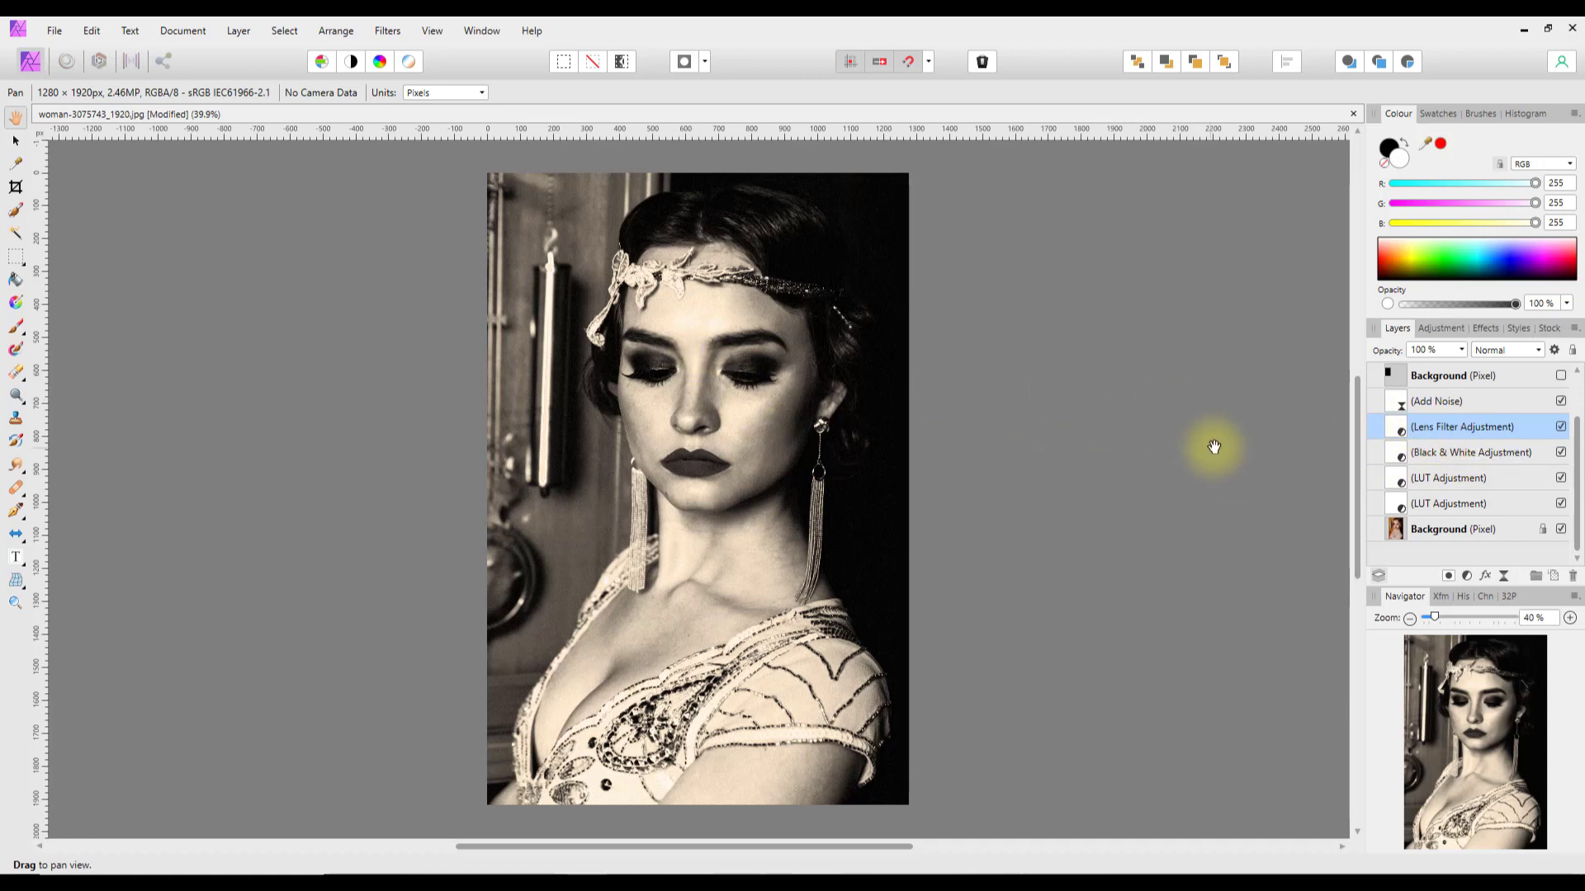
Change the Lens Filter's colour to a darker golden brown and raise its optical density to about 61%
double_click(1397, 431)
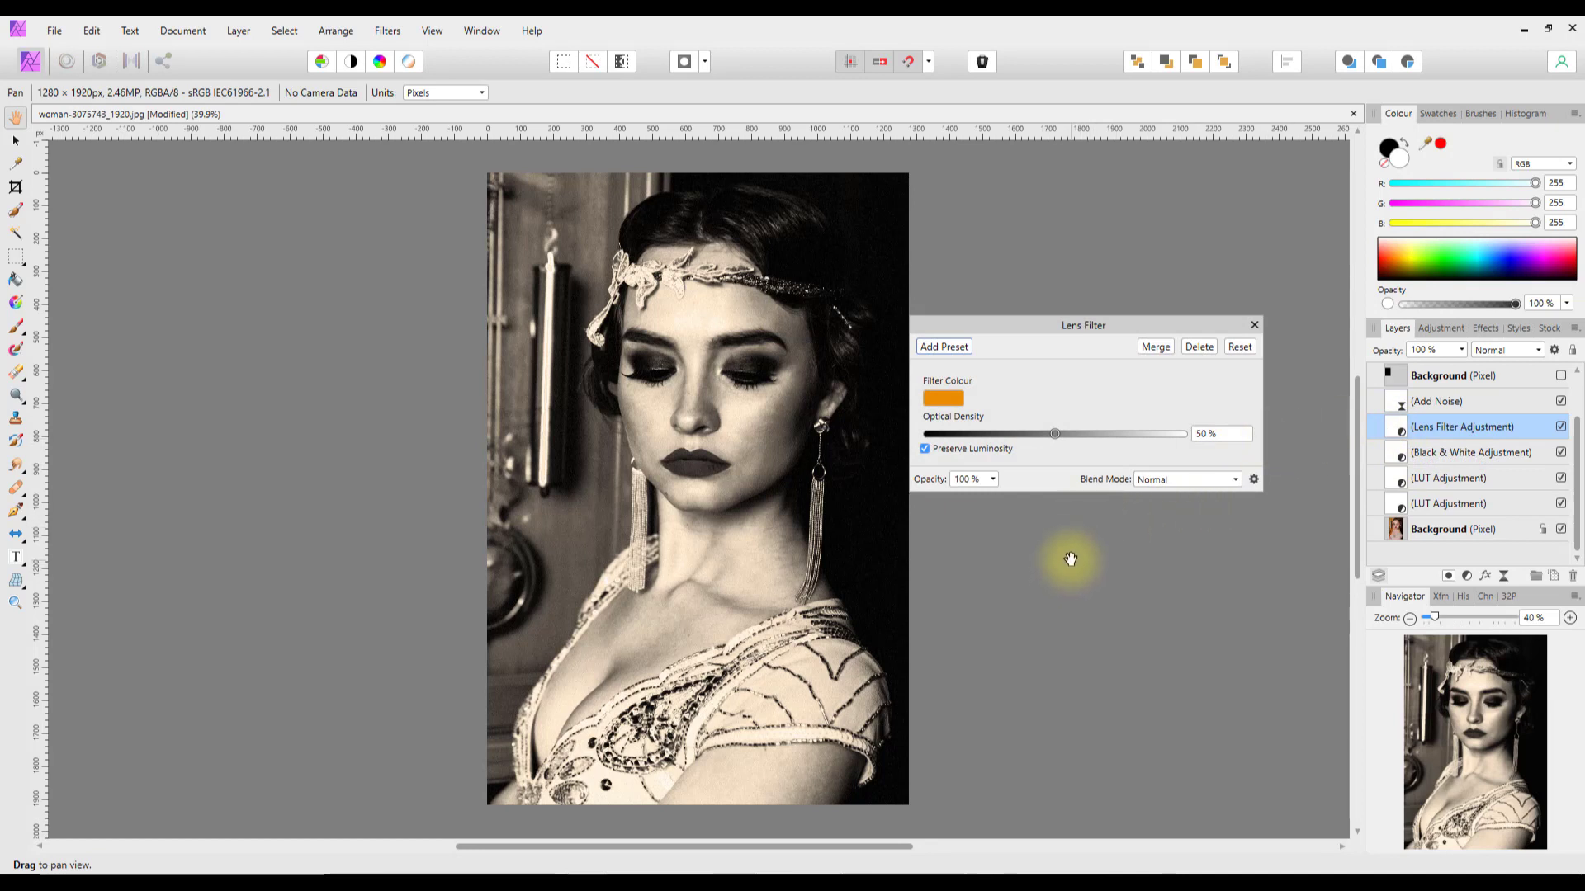
left_click(948, 399)
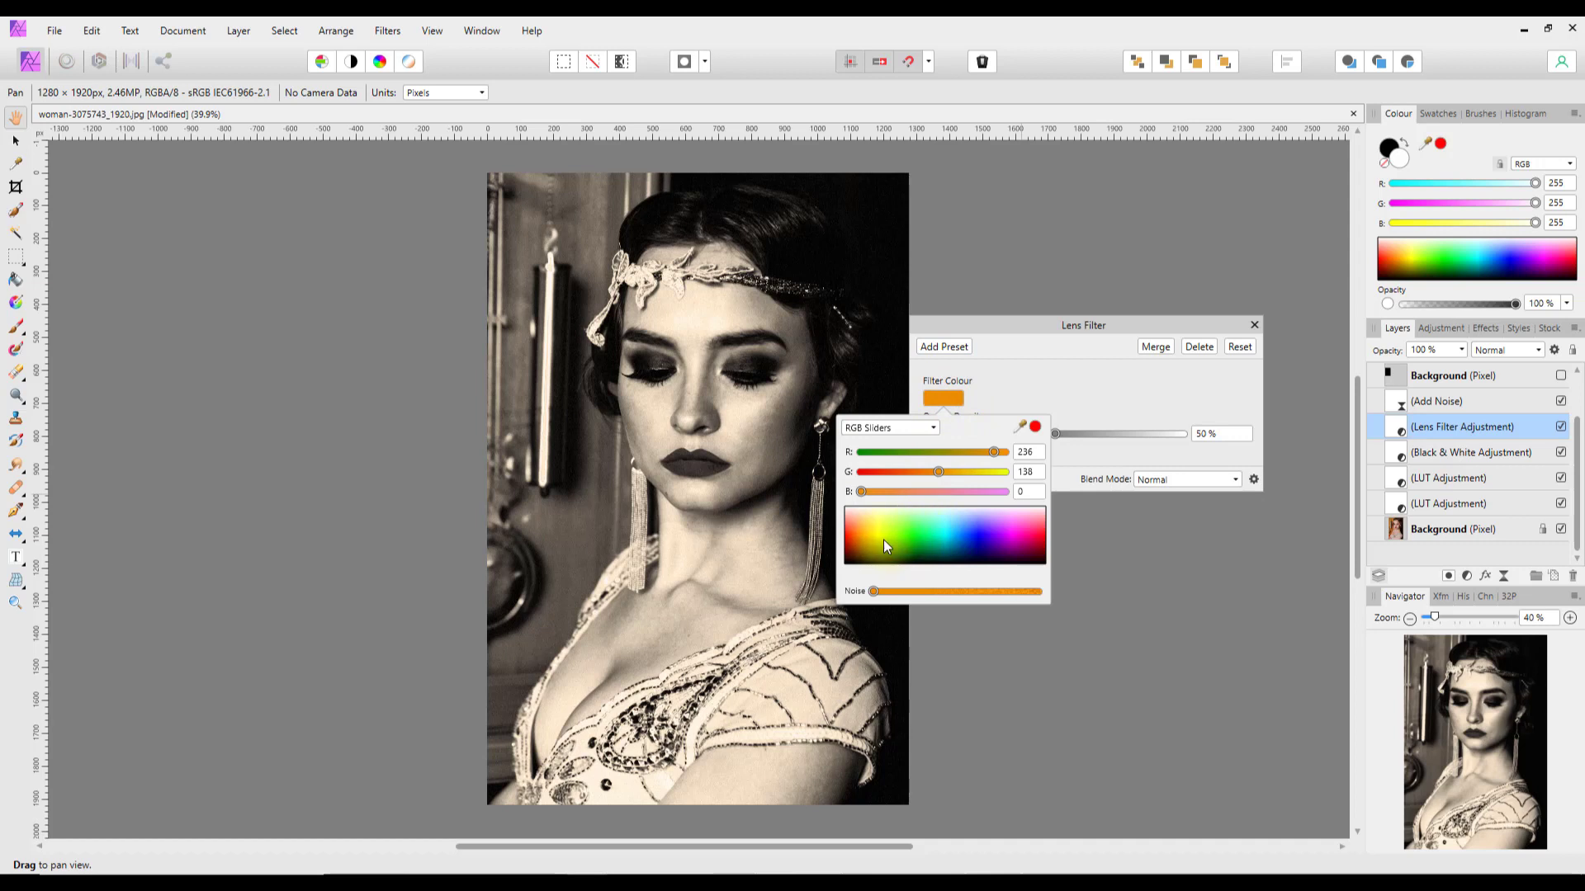
left_click_drag(883, 540, 869, 548)
left_click(1101, 380)
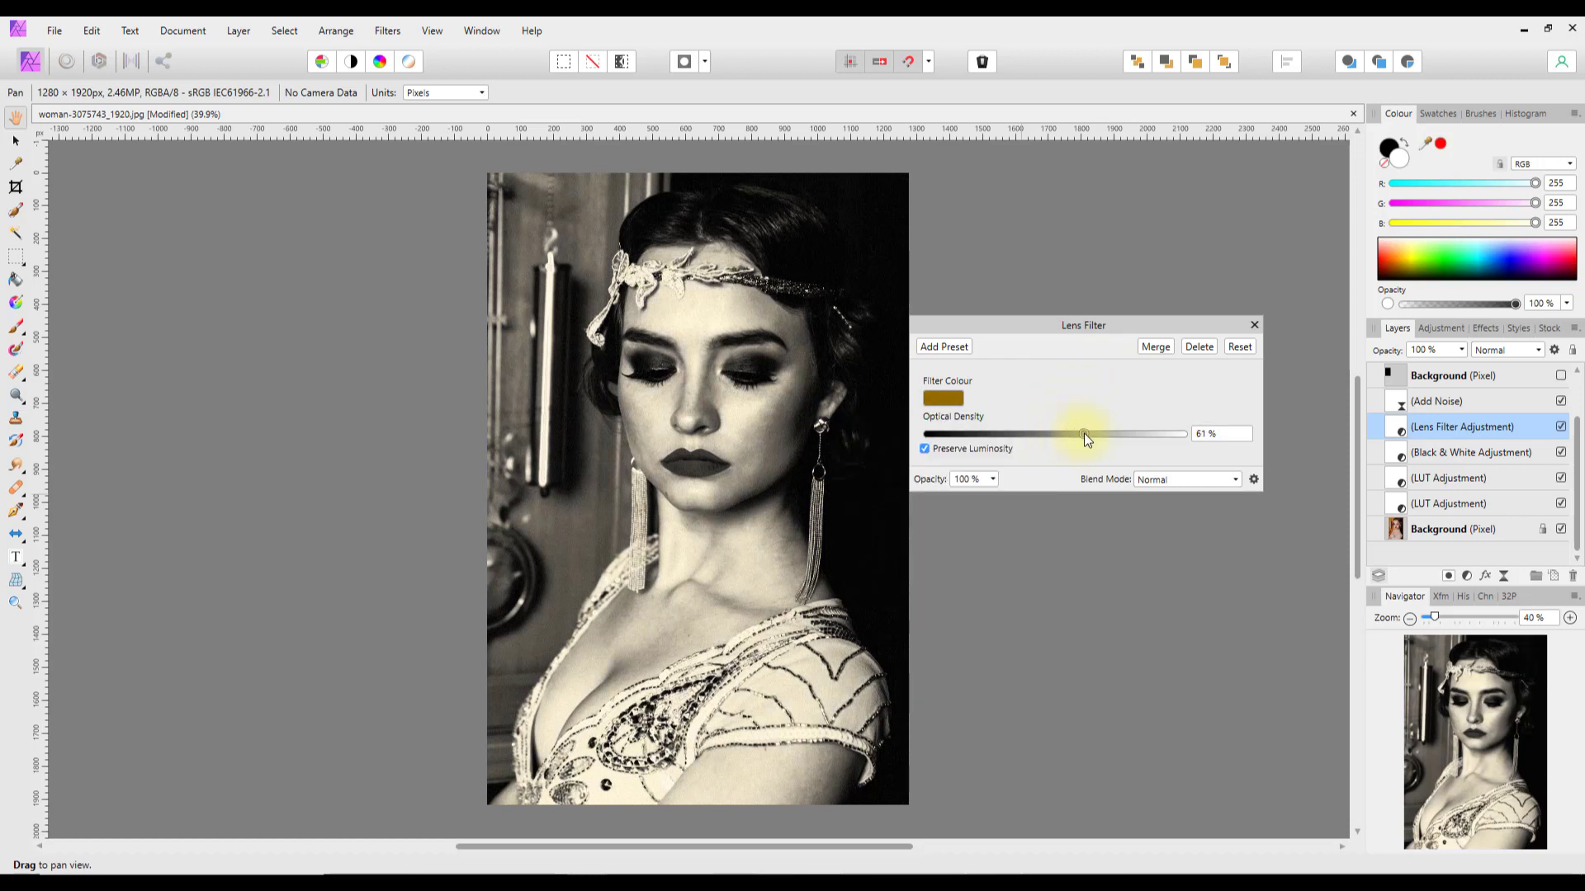
left_click_drag(1084, 435, 1087, 435)
left_click(1255, 325)
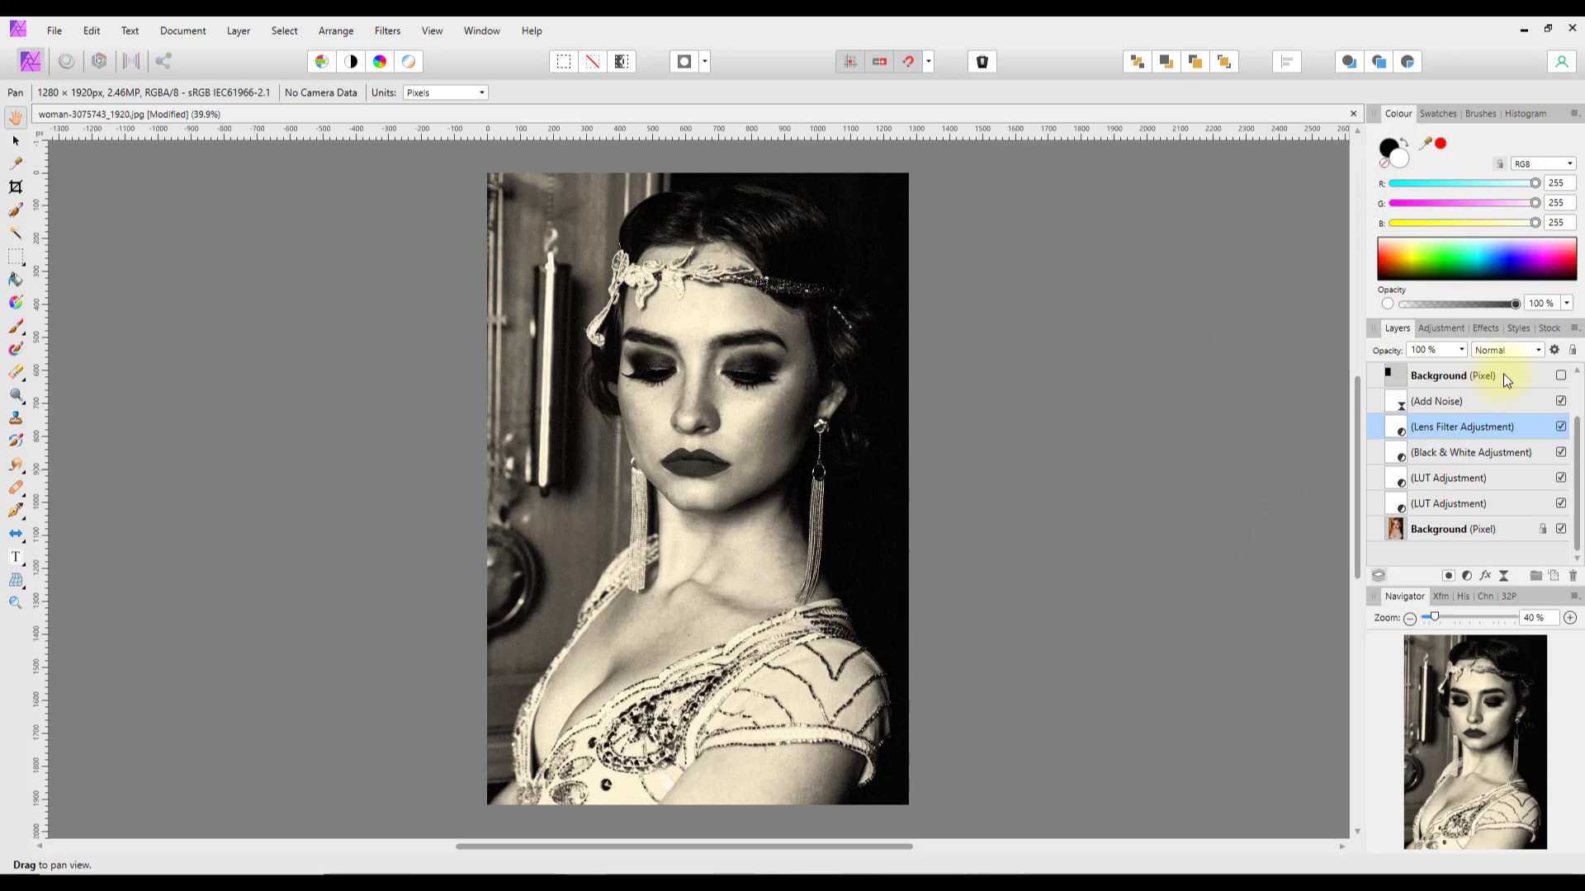
Show the middle of the three hidden Background overlay layers, the one set to Soft Light at 50% opacity
scroll(1577, 437, "up", 2)
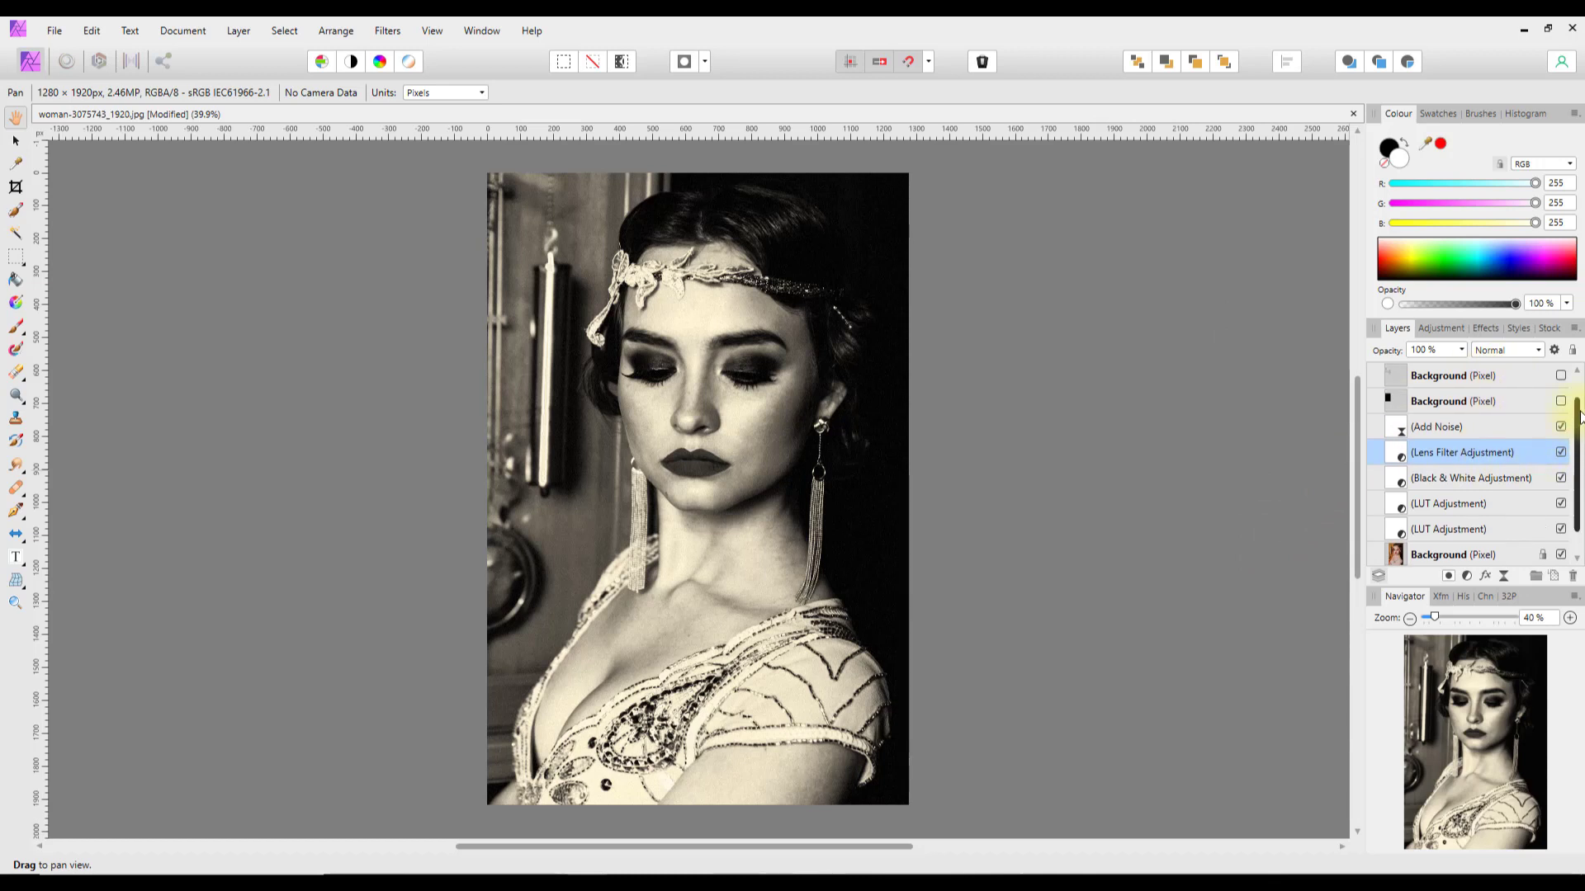
left_click(1504, 403)
left_click(1560, 401)
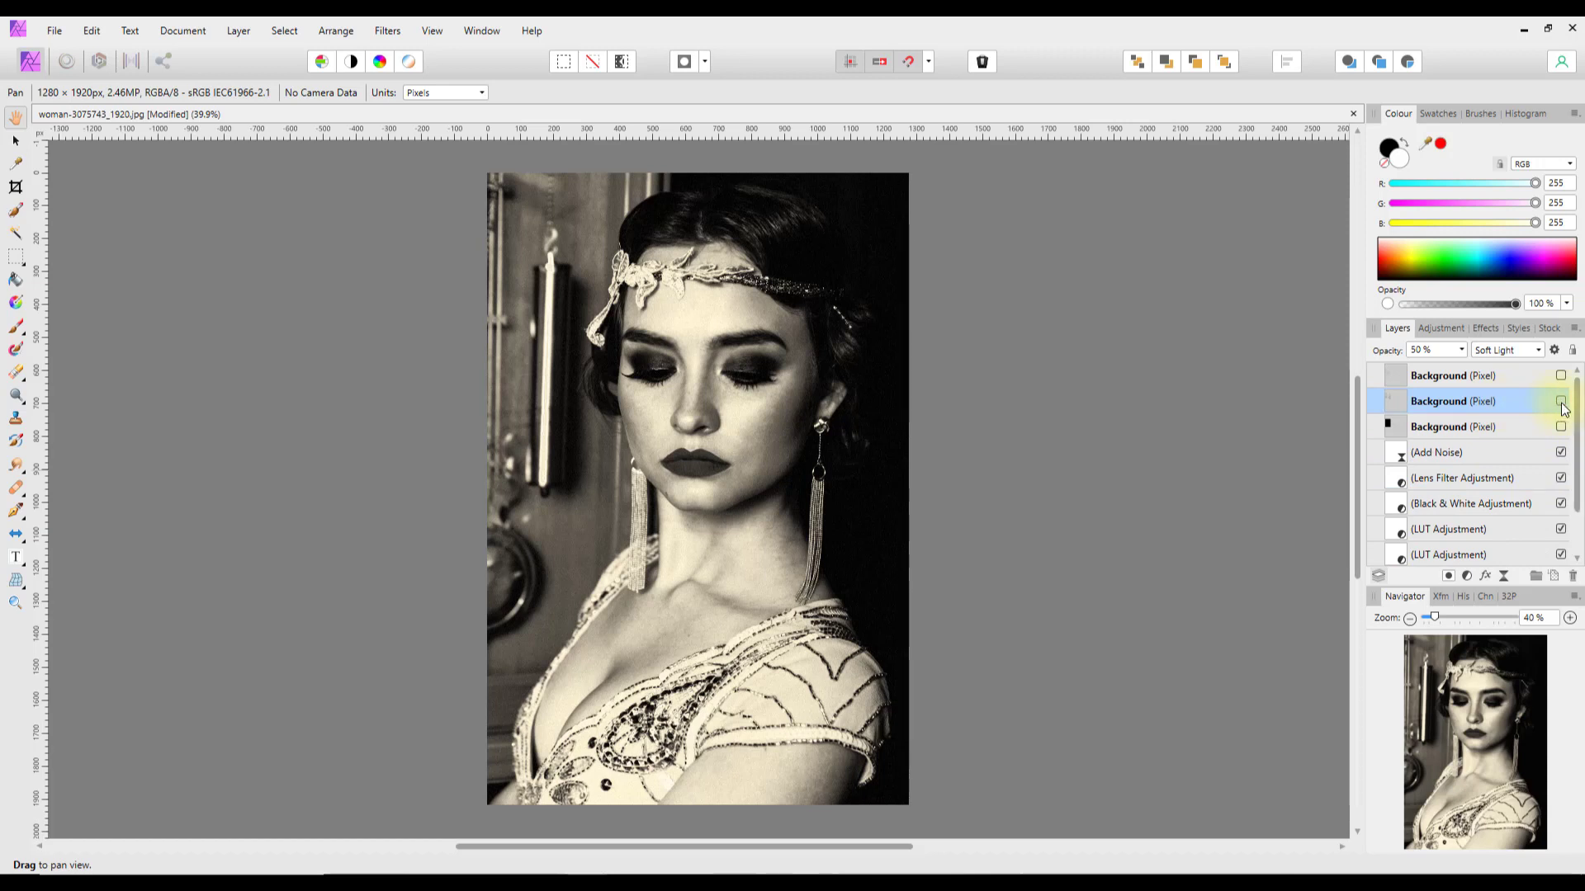